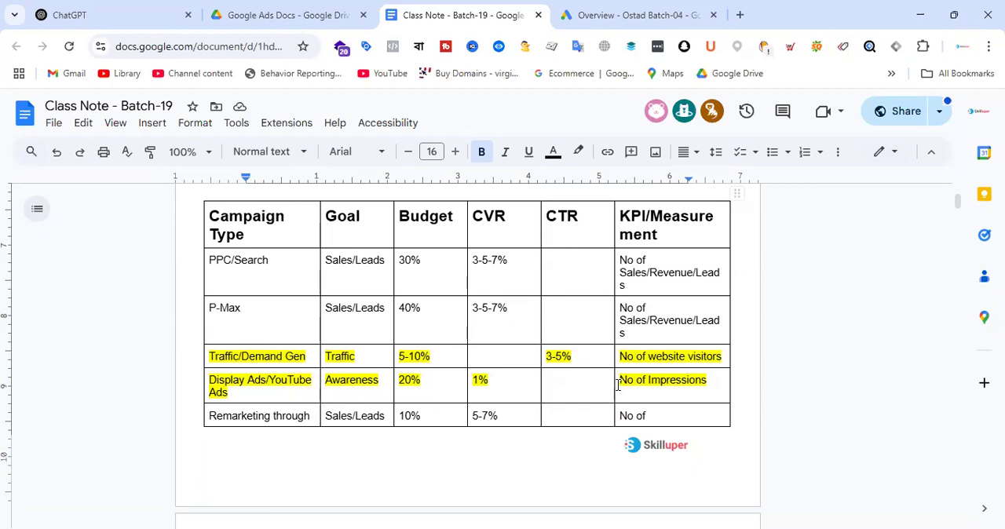
Step: Open the Le Reve website, lerevecraze.com, in a new browser tab and dismiss its promotional popup
{"action": "left_click_drag", "start_coordinate": [620, 384], "coordinate": [708, 380]}
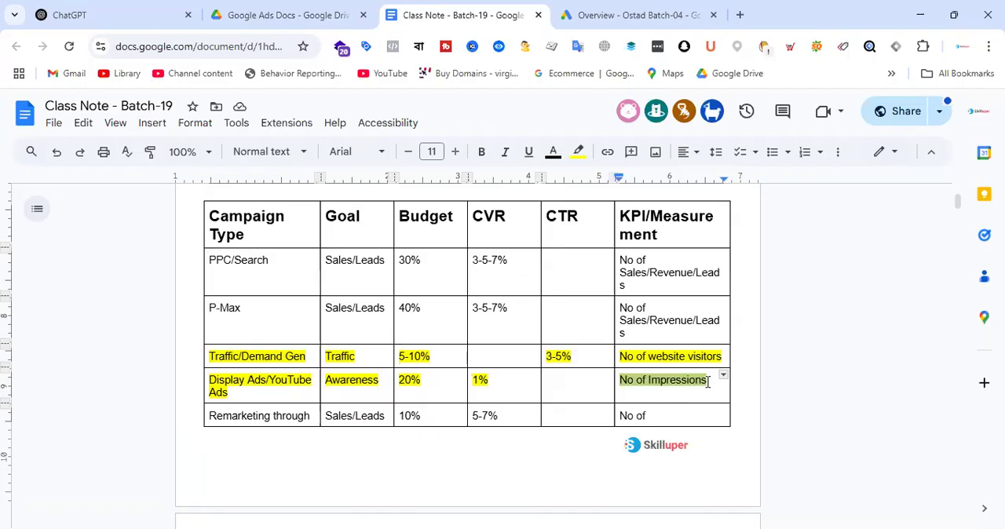
{"action": "left_click", "coordinate": [739, 15]}
{"action": "type", "text": "lere"}
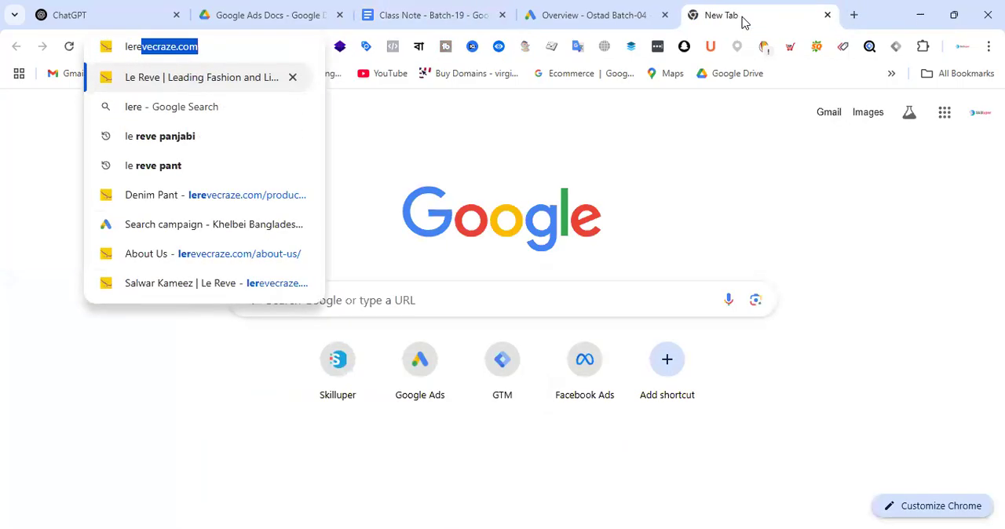
{"action": "key", "text": "Return"}
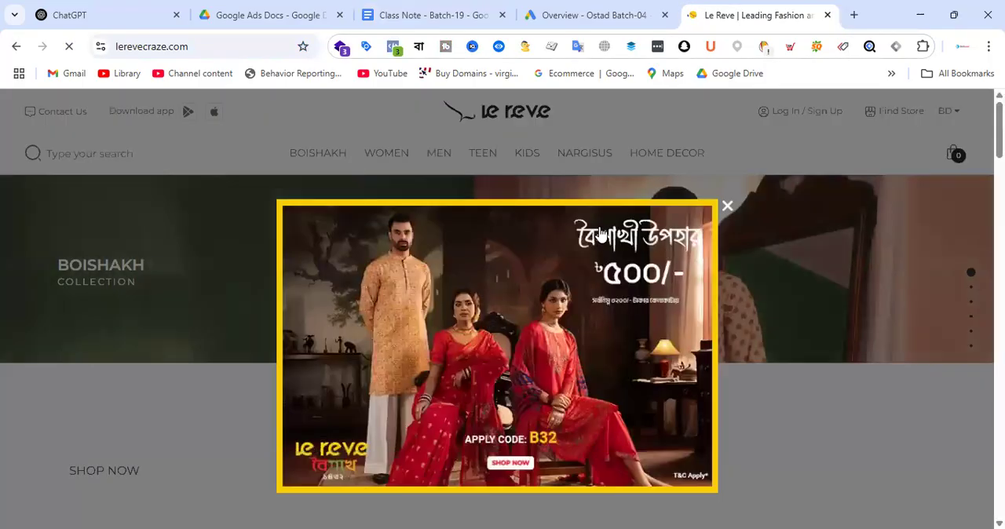
{"action": "left_click", "coordinate": [726, 205]}
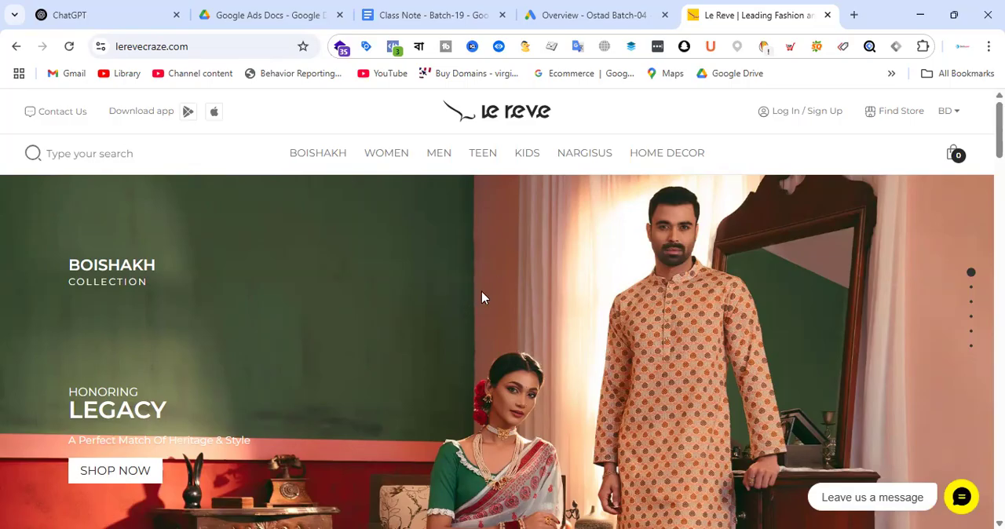
{"action": "left_click", "coordinate": [542, 12]}
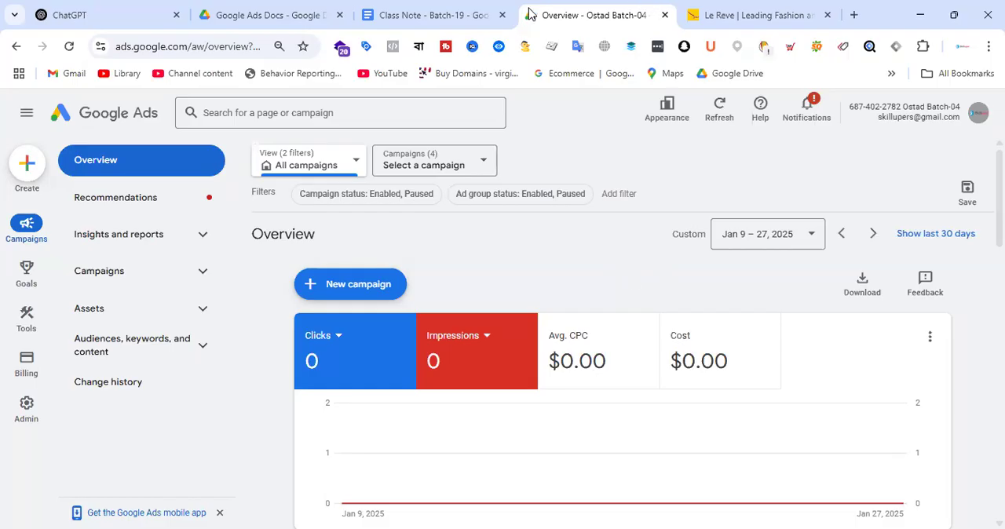
{"action": "left_click", "coordinate": [790, 15]}
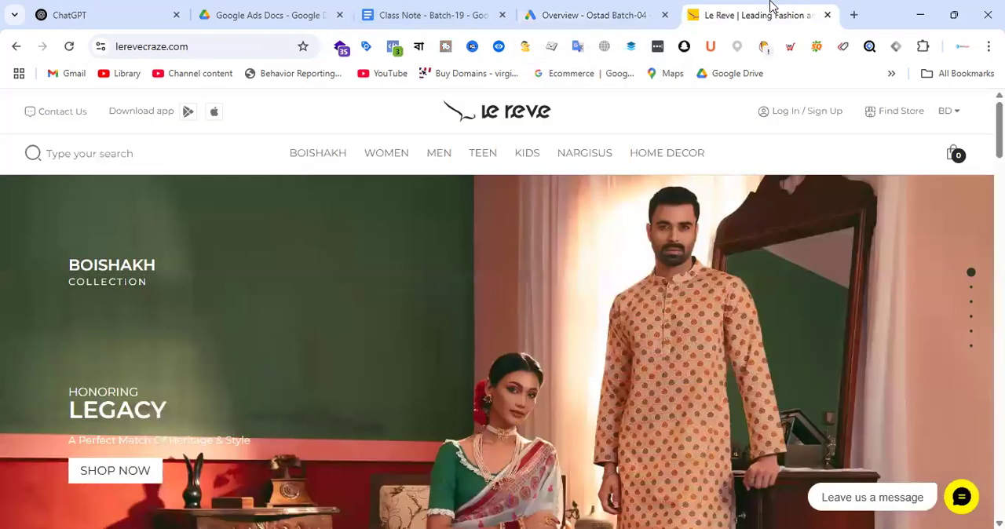
Step: Open the women's Tunic category under Western & Fusion and look through its product listings
{"action": "mouse_move", "coordinate": [385, 155]}
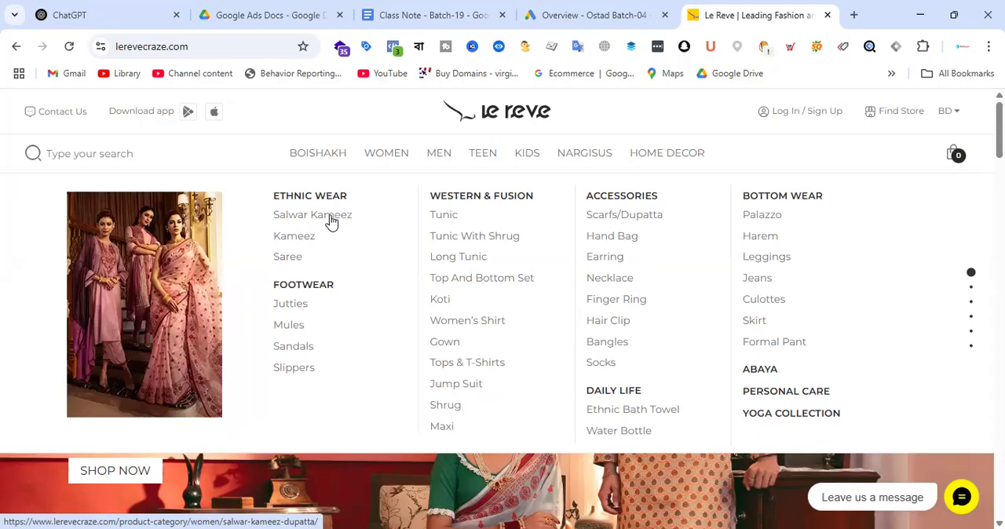
{"action": "left_click", "coordinate": [446, 218]}
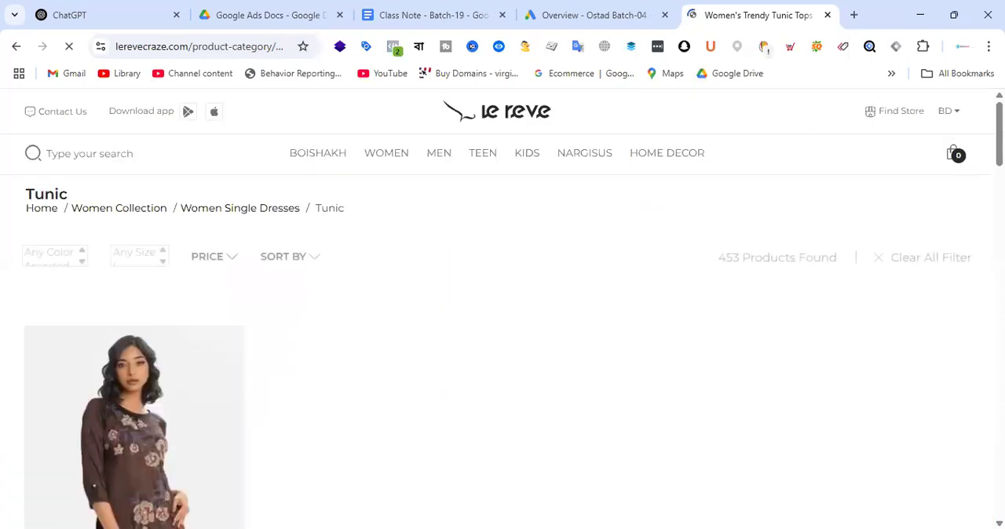
{"action": "scroll", "coordinate": [549, 254], "scroll_direction": "down", "scroll_amount": 1}
{"action": "scroll", "coordinate": [551, 255], "scroll_direction": "down", "scroll_amount": 3}
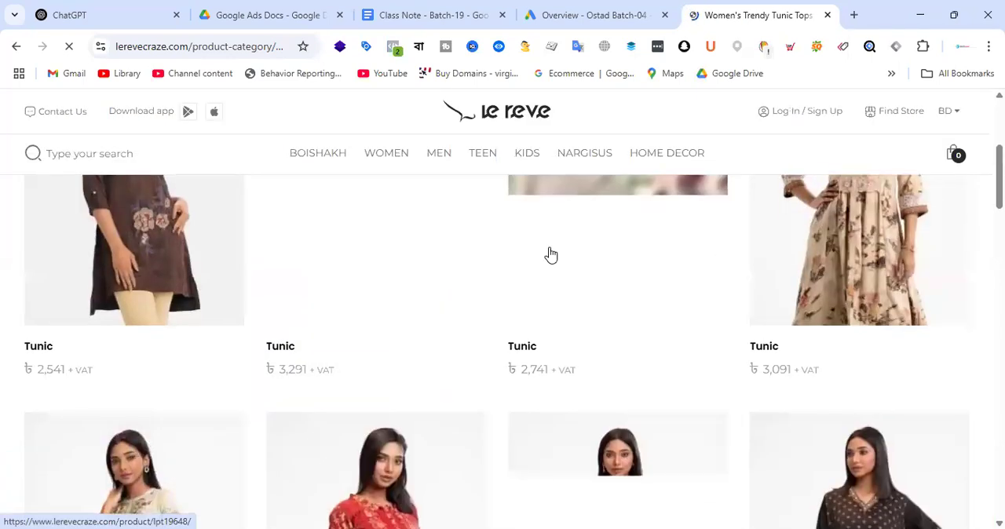
{"action": "scroll", "coordinate": [551, 255], "scroll_direction": "up", "scroll_amount": 2}
{"action": "scroll", "coordinate": [552, 256], "scroll_direction": "up", "scroll_amount": 2}
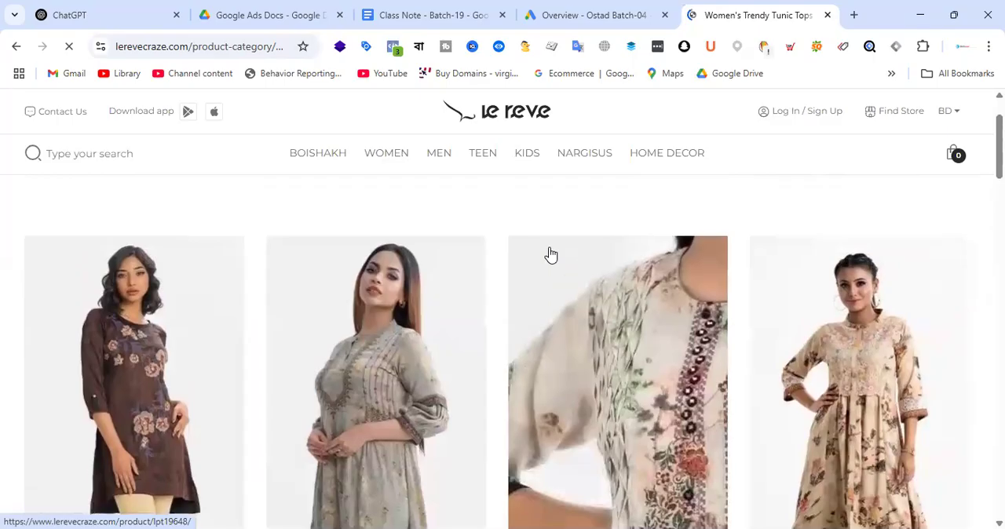
{"action": "scroll", "coordinate": [549, 254], "scroll_direction": "down", "scroll_amount": 3}
{"action": "scroll", "coordinate": [559, 262], "scroll_direction": "down", "scroll_amount": 5}
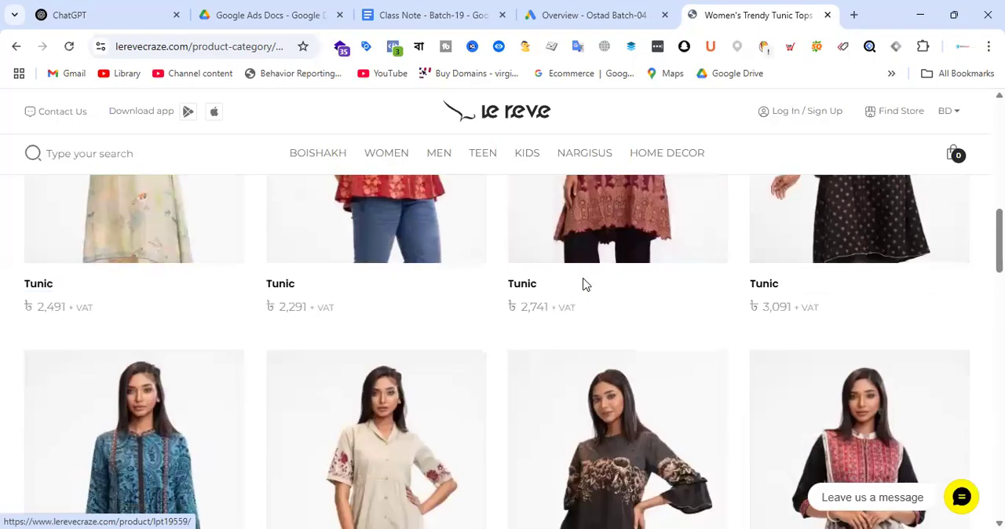
{"action": "scroll", "coordinate": [605, 270], "scroll_direction": "down", "scroll_amount": 12}
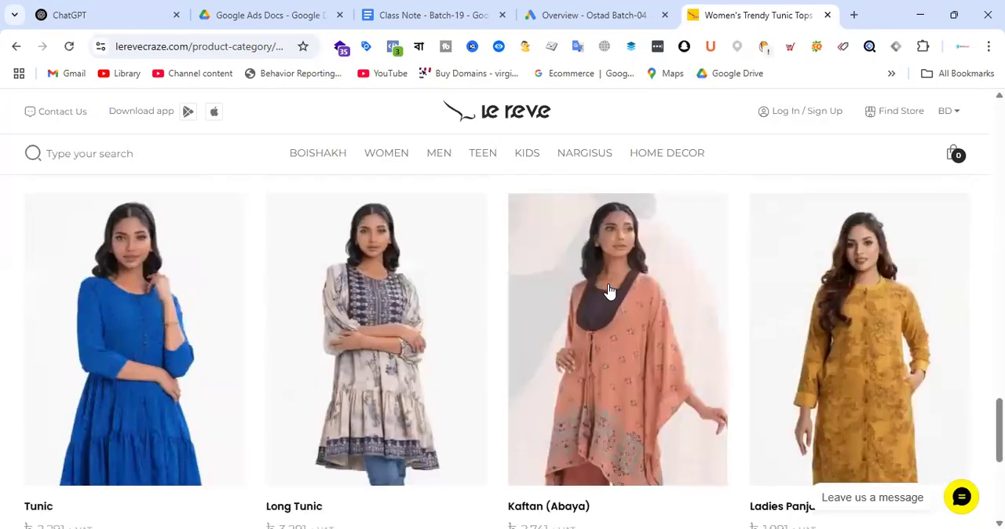
{"action": "scroll", "coordinate": [613, 250], "scroll_direction": "up", "scroll_amount": 15}
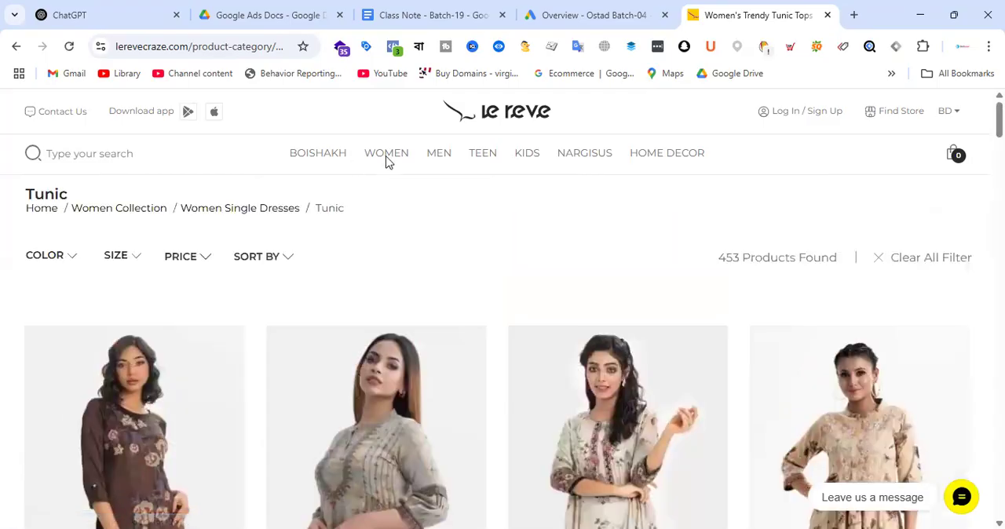
Step: Open the women's Salwar Kameez category and skim its product listings
{"action": "left_click", "coordinate": [330, 221]}
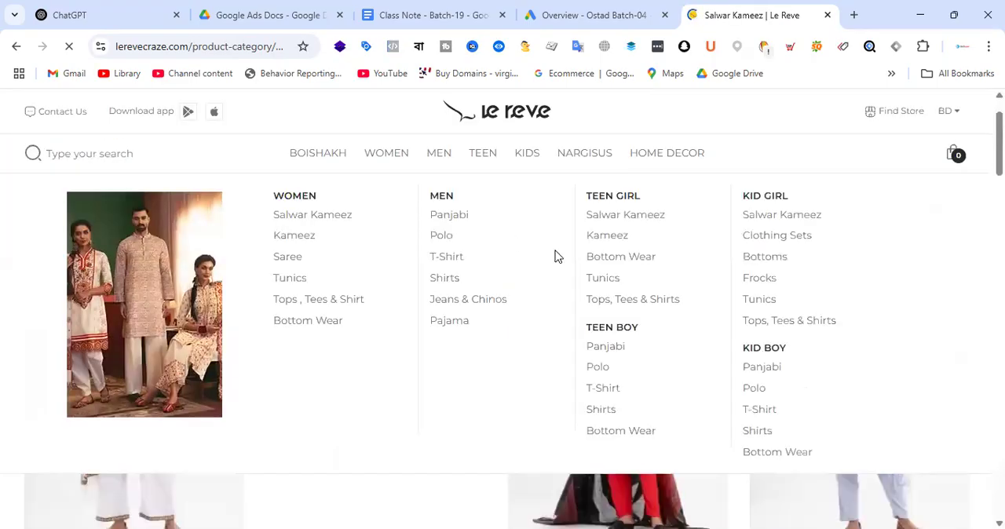
{"action": "scroll", "coordinate": [525, 298], "scroll_direction": "down", "scroll_amount": 5}
{"action": "scroll", "coordinate": [548, 293], "scroll_direction": "up", "scroll_amount": 12}
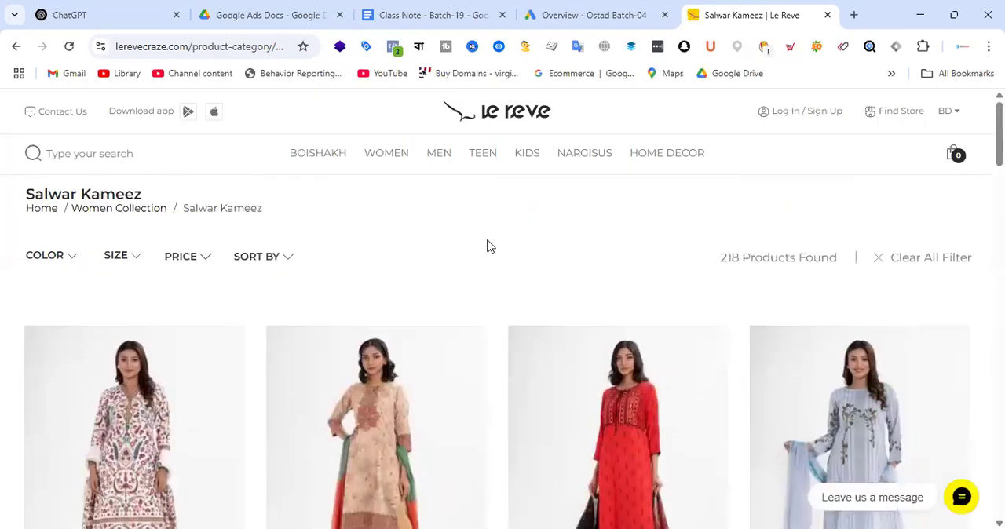
Step: In the Class Note - Batch-19 document, make blank lines above the Homework-23 heading and add the label "Landing page:"
{"action": "left_click", "coordinate": [395, 7]}
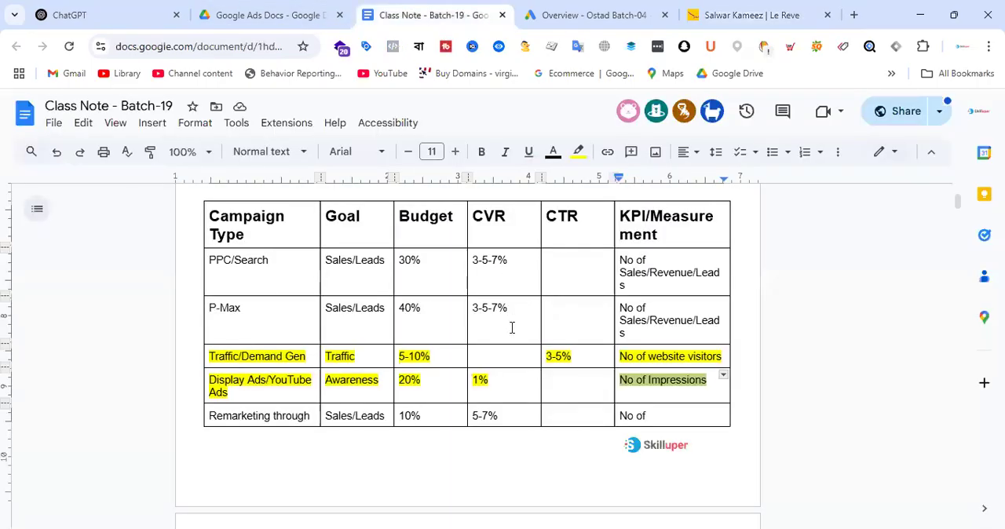
{"action": "left_click", "coordinate": [247, 287]}
{"action": "key", "text": "Return"}
{"action": "key", "text": "Return"}
{"action": "key", "text": "Return"}
{"action": "key", "text": "Return"}
{"action": "key", "text": "Return"}
{"action": "left_click", "coordinate": [252, 306]}
{"action": "type", "text": "Landing "}
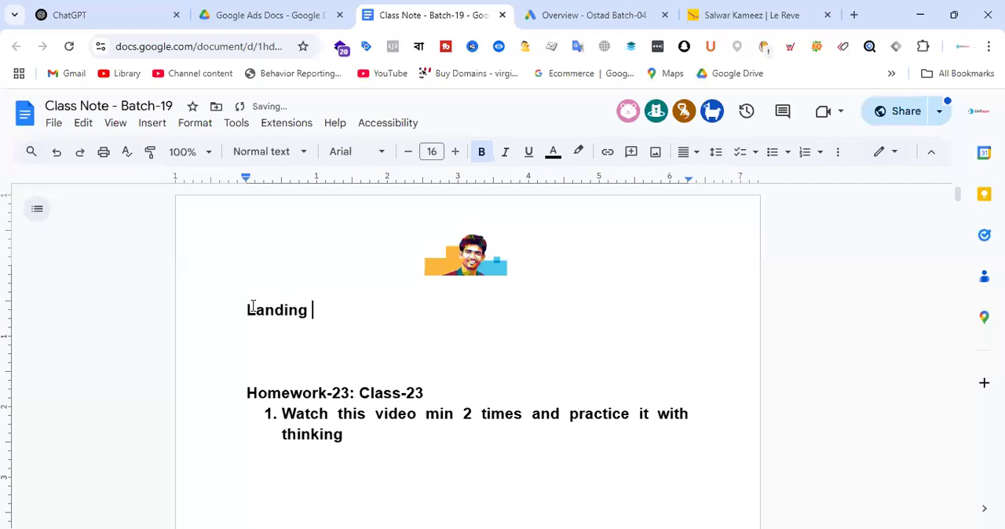
{"action": "type", "text": "page:"}
Step: Copy the Salwar Kameez category page's URL and paste it after the "Landing page:" label in the class note
{"action": "left_click", "coordinate": [751, 12]}
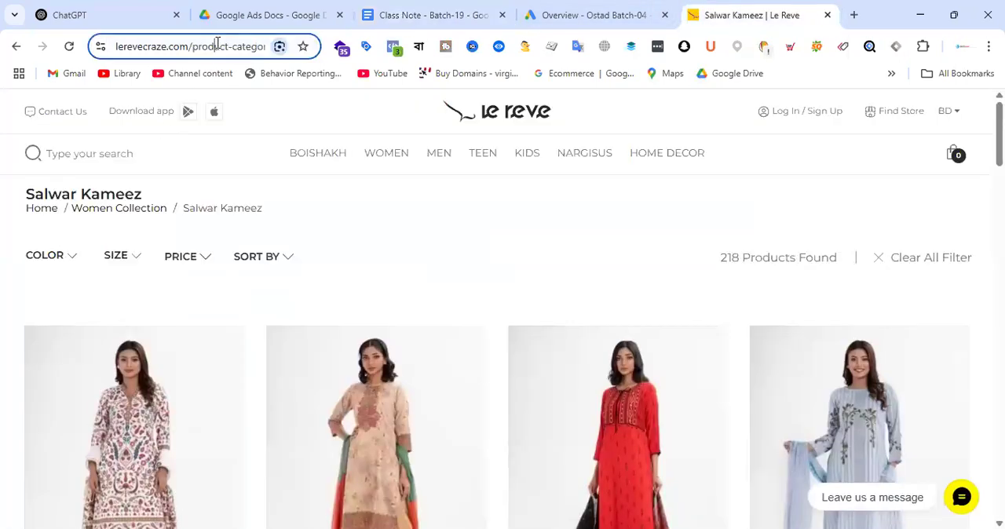
{"action": "left_click", "coordinate": [217, 45]}
{"action": "left_click", "coordinate": [557, 14]}
{"action": "left_click", "coordinate": [438, 16]}
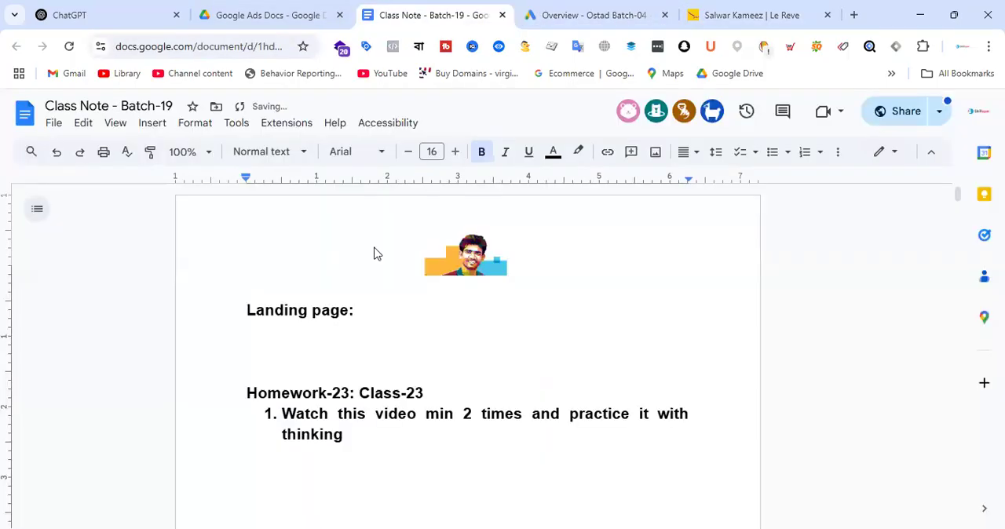
{"action": "left_click", "coordinate": [385, 305]}
{"action": "type", "text": "https://www.lerevecraze.com/product-category/women/salwar-kameez-dupatta/"}
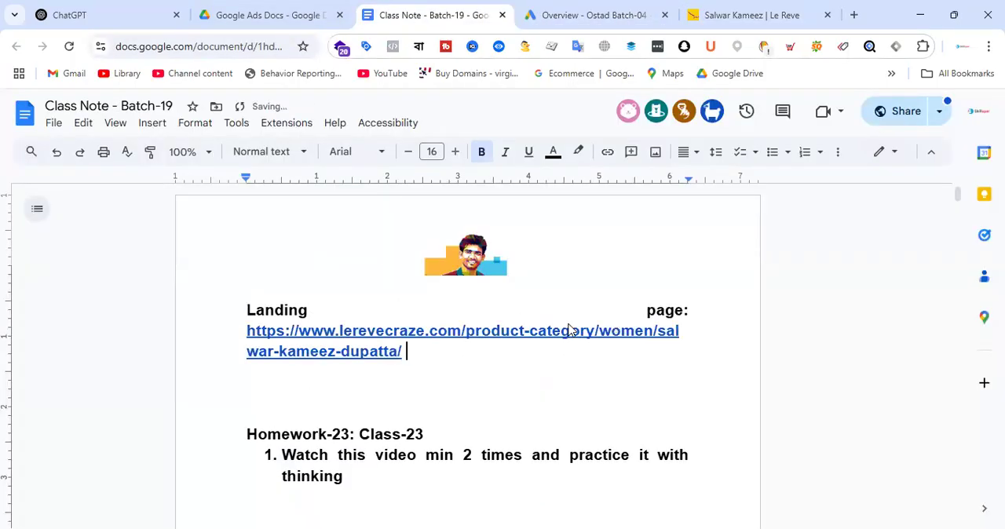
Step: Left-align the landing page text, remove bold from the URL, and add two new lines below it
{"action": "left_click_drag", "start_coordinate": [448, 359], "coordinate": [213, 317]}
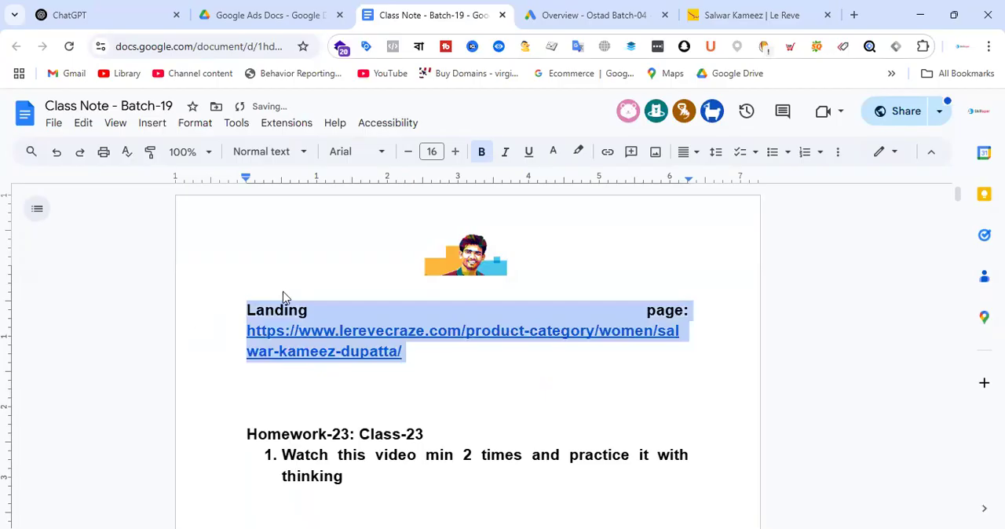
{"action": "left_click", "coordinate": [684, 153]}
{"action": "left_click", "coordinate": [687, 179]}
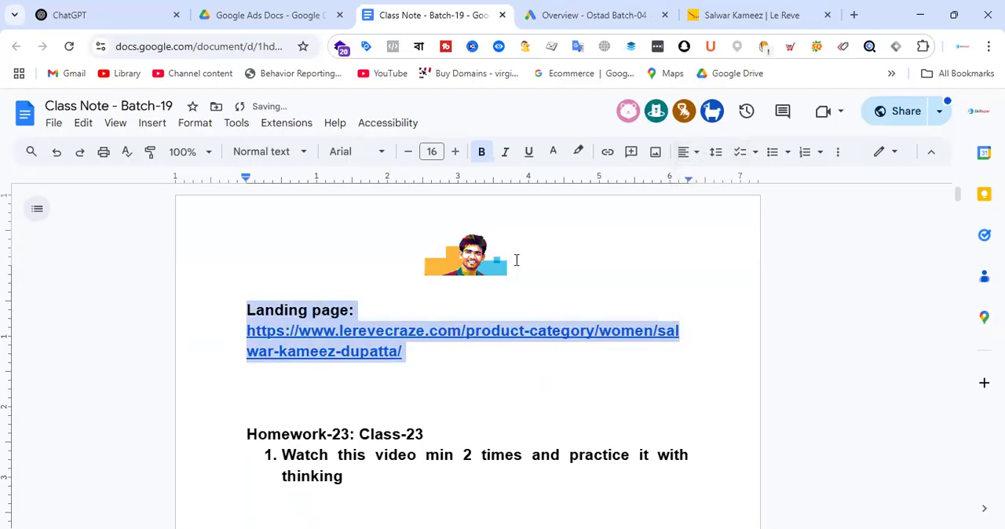
{"action": "left_click_drag", "start_coordinate": [461, 355], "coordinate": [236, 328]}
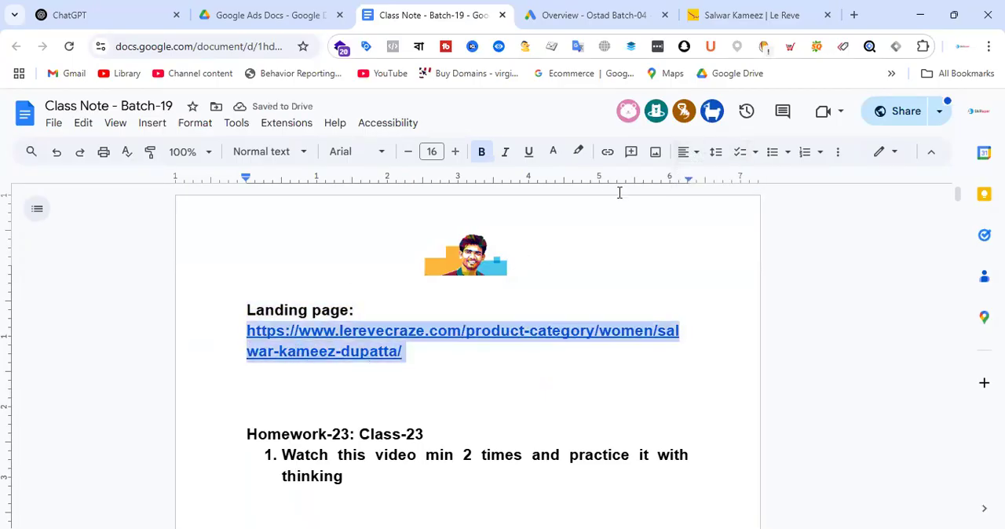
{"action": "left_click", "coordinate": [482, 151]}
{"action": "left_click", "coordinate": [448, 353]}
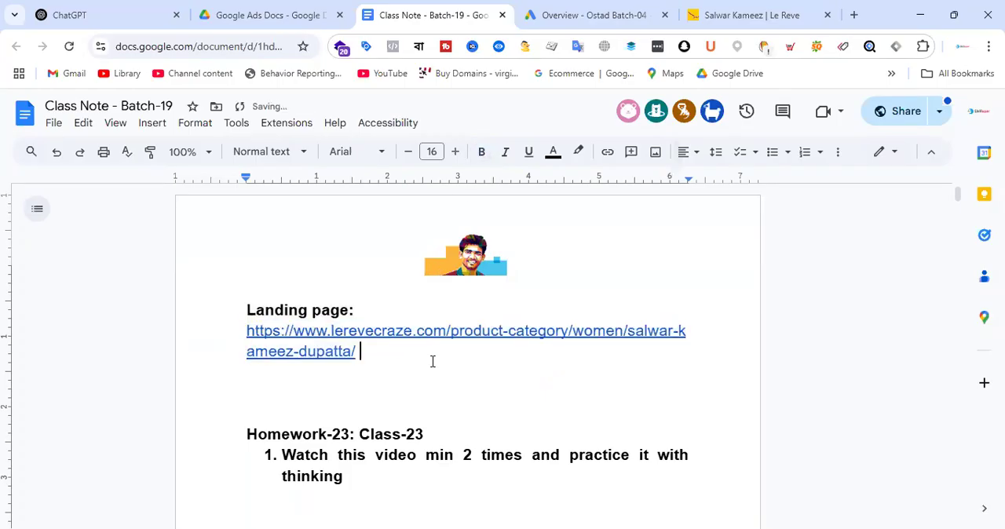
{"action": "key", "text": "Return"}
{"action": "key", "text": "Return"}
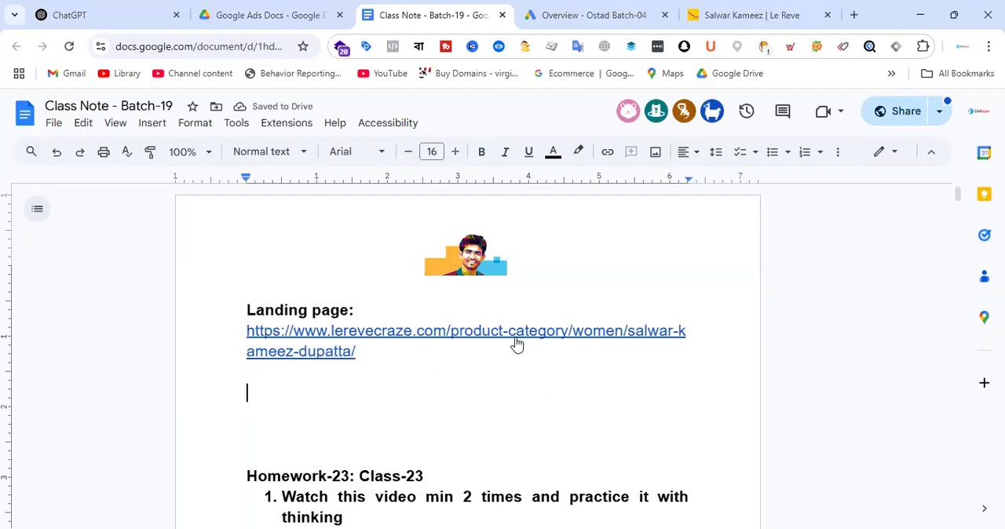
Step: Examine the products and prices on the Le Reve Salwar Kameez page to judge the target audience
{"action": "left_click", "coordinate": [751, 15]}
{"action": "scroll", "coordinate": [625, 316], "scroll_direction": "down", "scroll_amount": 4}
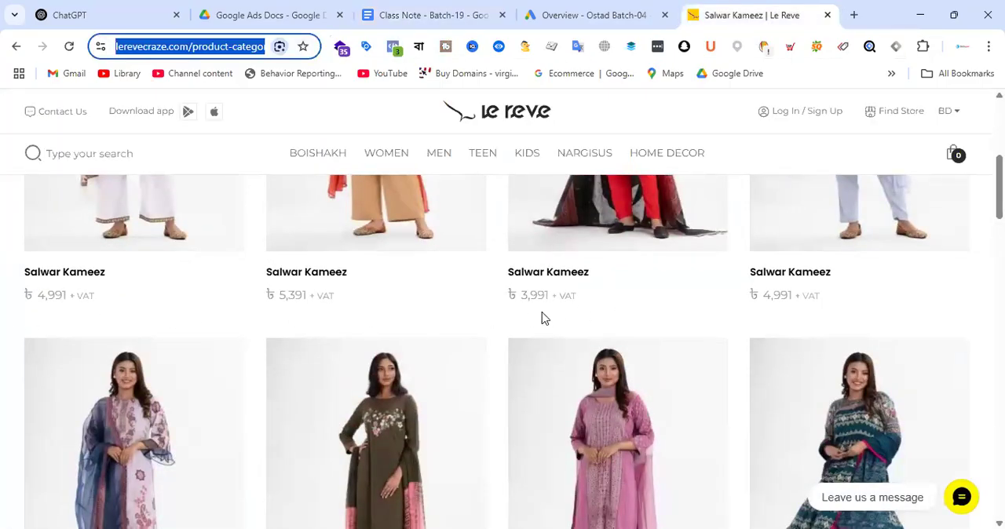
{"action": "scroll", "coordinate": [832, 304], "scroll_direction": "down", "scroll_amount": 1}
{"action": "scroll", "coordinate": [448, 339], "scroll_direction": "down", "scroll_amount": 3}
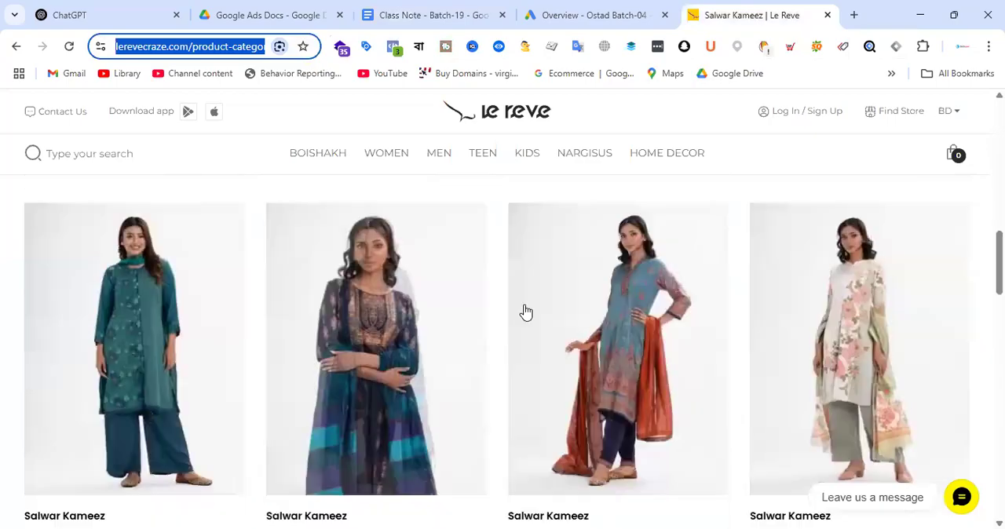
{"action": "scroll", "coordinate": [689, 269], "scroll_direction": "up", "scroll_amount": 2}
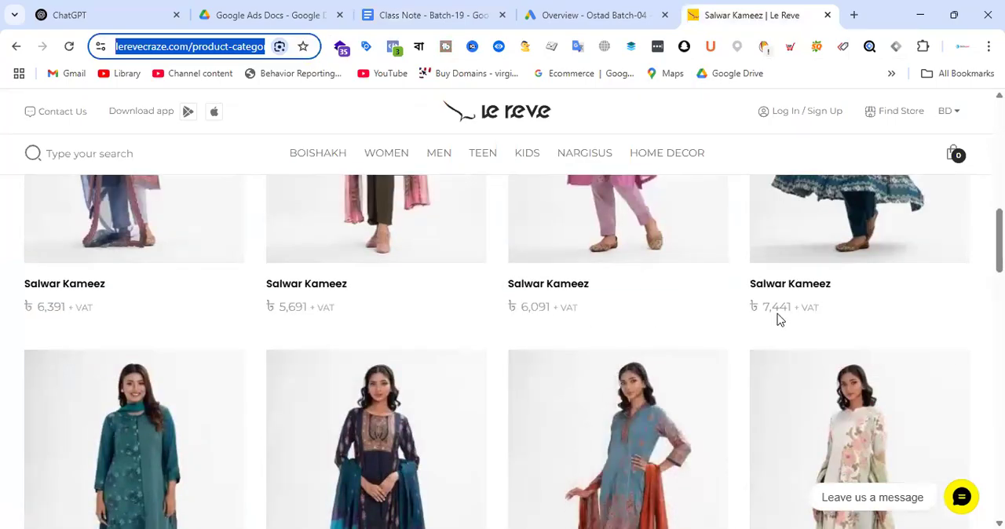
{"action": "scroll", "coordinate": [496, 316], "scroll_direction": "down", "scroll_amount": 6}
{"action": "scroll", "coordinate": [449, 271], "scroll_direction": "down", "scroll_amount": 15}
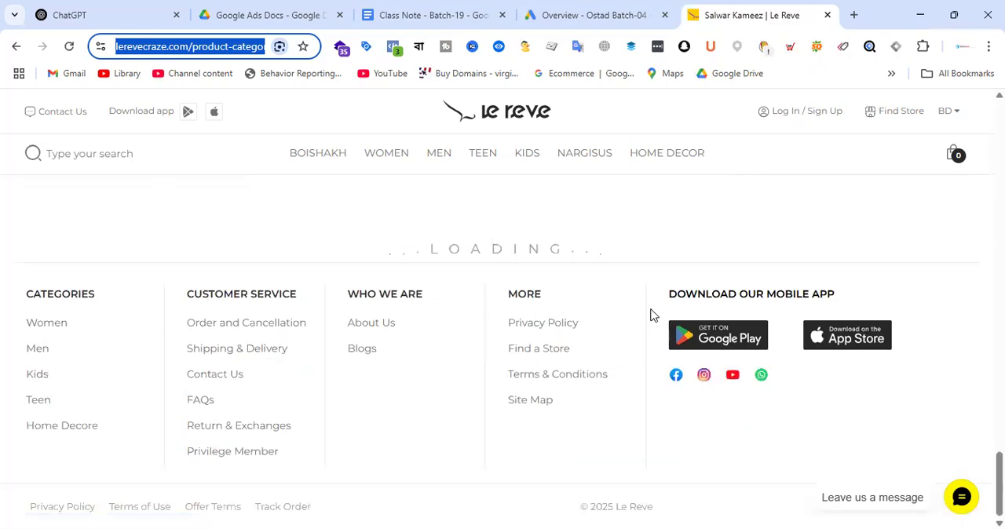
{"action": "scroll", "coordinate": [651, 310], "scroll_direction": "up", "scroll_amount": 20}
{"action": "scroll", "coordinate": [652, 316], "scroll_direction": "up", "scroll_amount": 6}
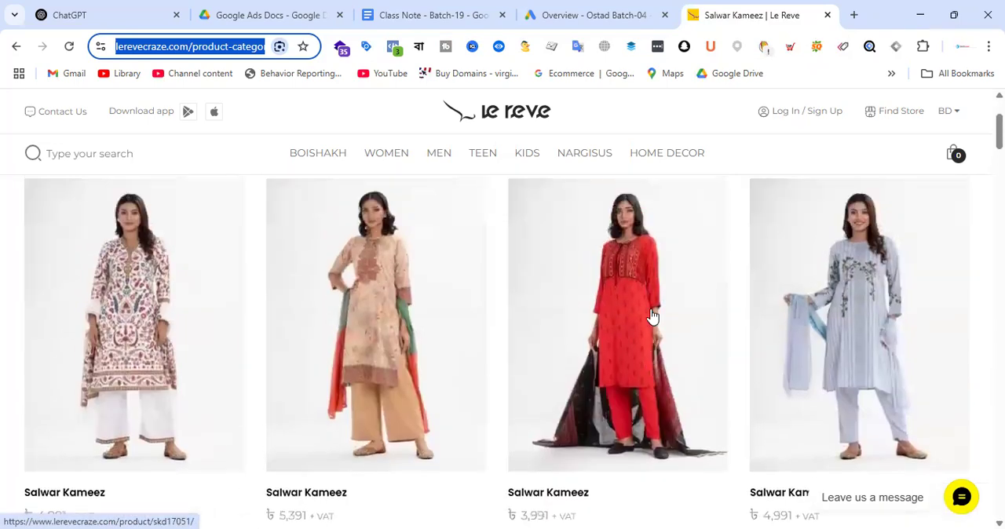
{"action": "scroll", "coordinate": [592, 243], "scroll_direction": "down", "scroll_amount": 3}
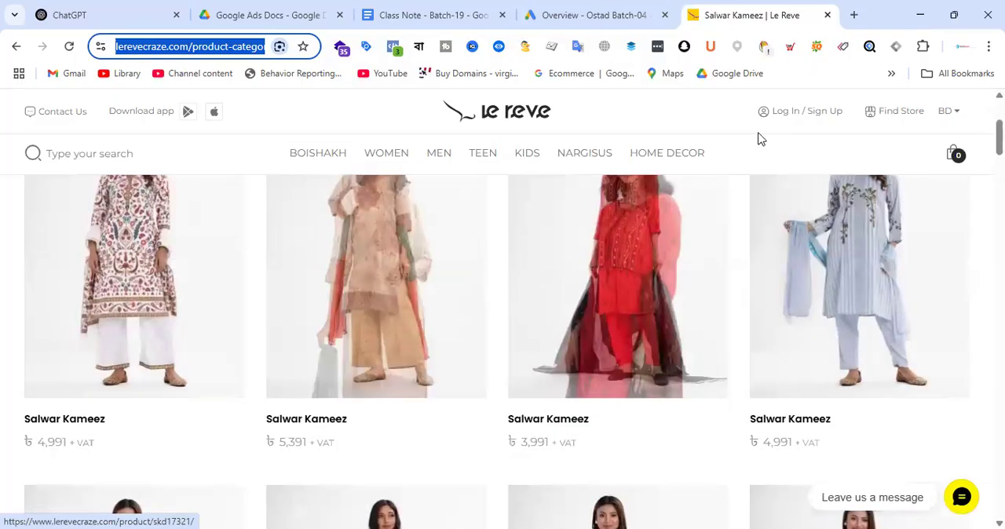
Step: In the class note, add a "Demographic:" label below the landing page URL with the age range "18 - 35" under it
{"action": "left_click", "coordinate": [445, 9]}
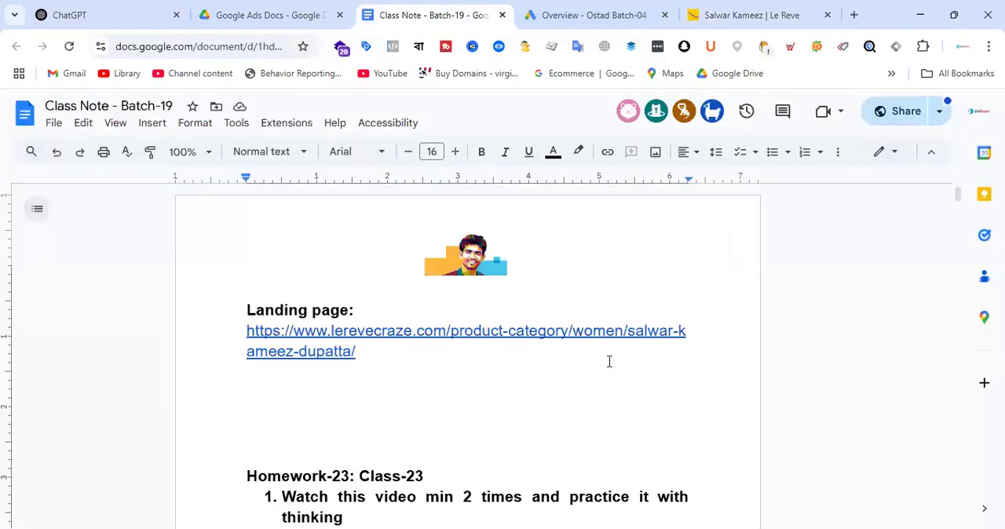
{"action": "type", "text": "Demo"}
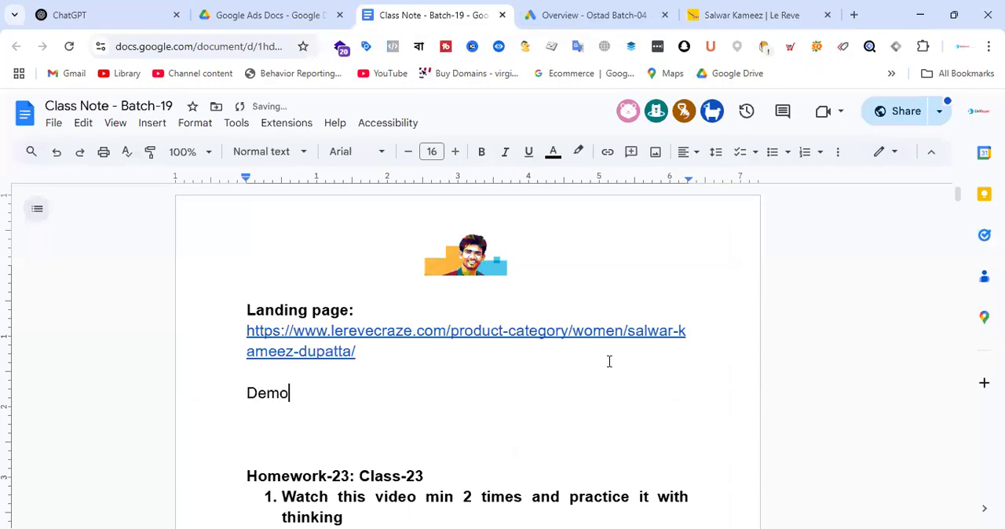
{"action": "type", "text": "graphic:"}
{"action": "key", "text": "Return"}
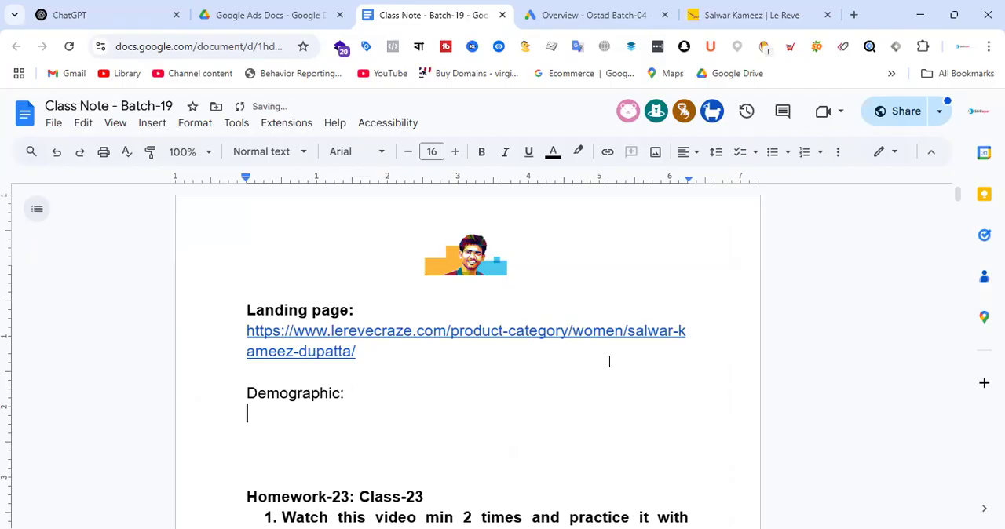
{"action": "type", "text": "18 - 35"}
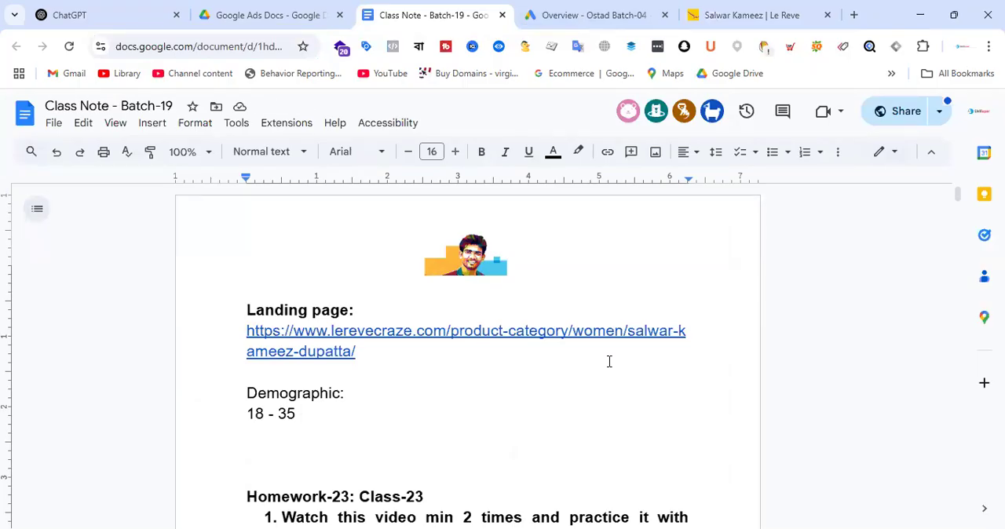
Step: Add the line "Gender: Female" below the age range in the class note, leaving a blank line between them
{"action": "key", "text": "Return"}
{"action": "key", "text": "Return"}
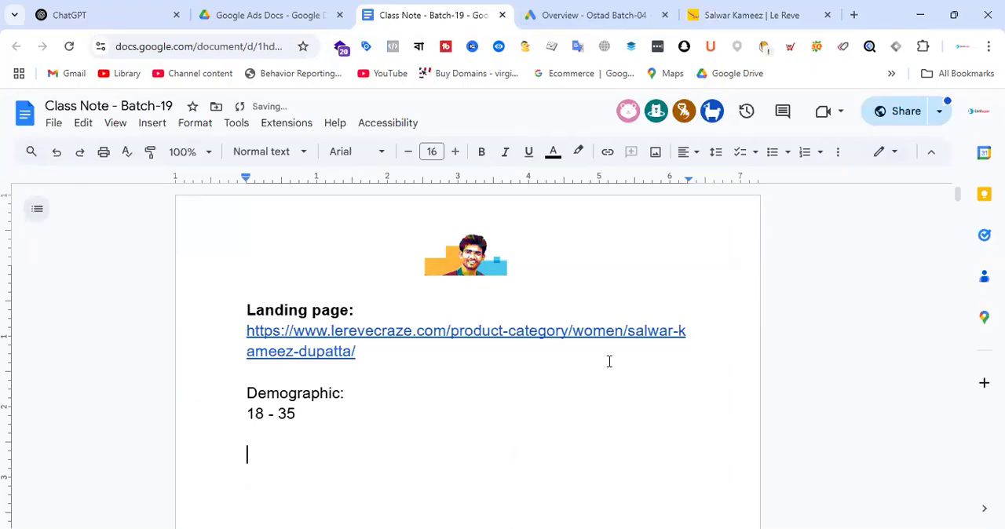
{"action": "type", "text": "Gender: Femal"}
{"action": "type", "text": "e"}
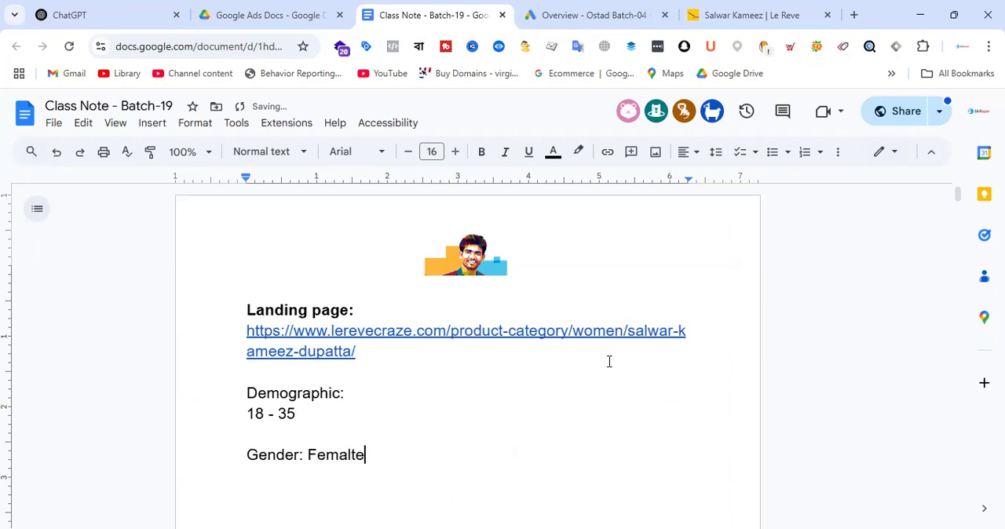
{"action": "key", "text": "Return"}
Step: Move the age range onto the "Demographic:" line and remove the blank lines above the demographic and gender lines
{"action": "left_click", "coordinate": [250, 413]}
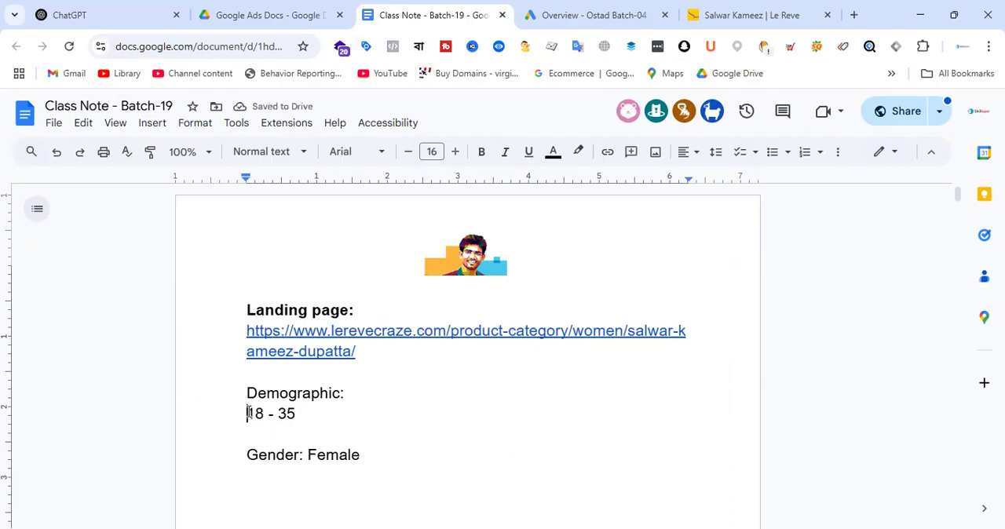
{"action": "key", "text": "BackSpace"}
{"action": "left_click", "coordinate": [272, 407]}
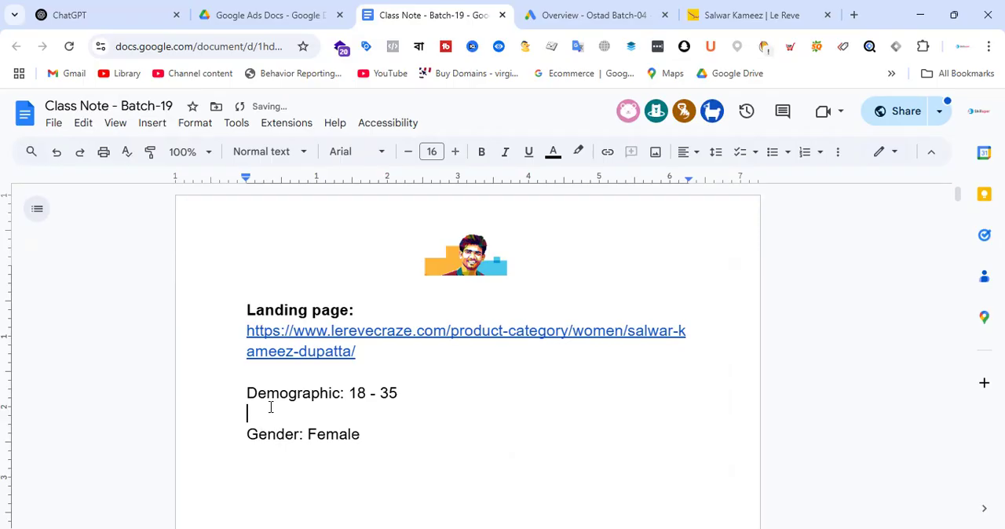
{"action": "key", "text": "BackSpace"}
{"action": "left_click", "coordinate": [291, 373]}
{"action": "key", "text": "BackSpace"}
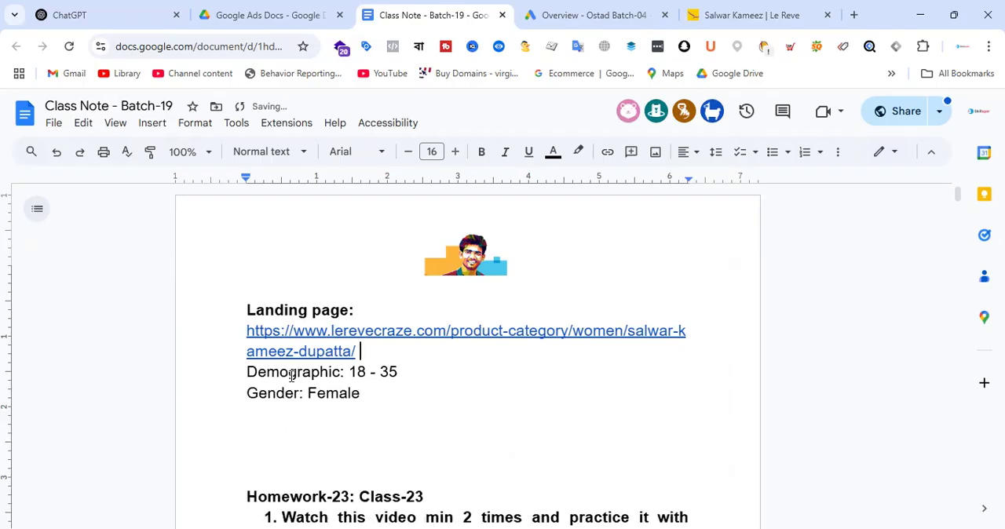
Step: Add the label "Affinity/Interest:" below the gender line, separated by one blank line
{"action": "left_click", "coordinate": [401, 396]}
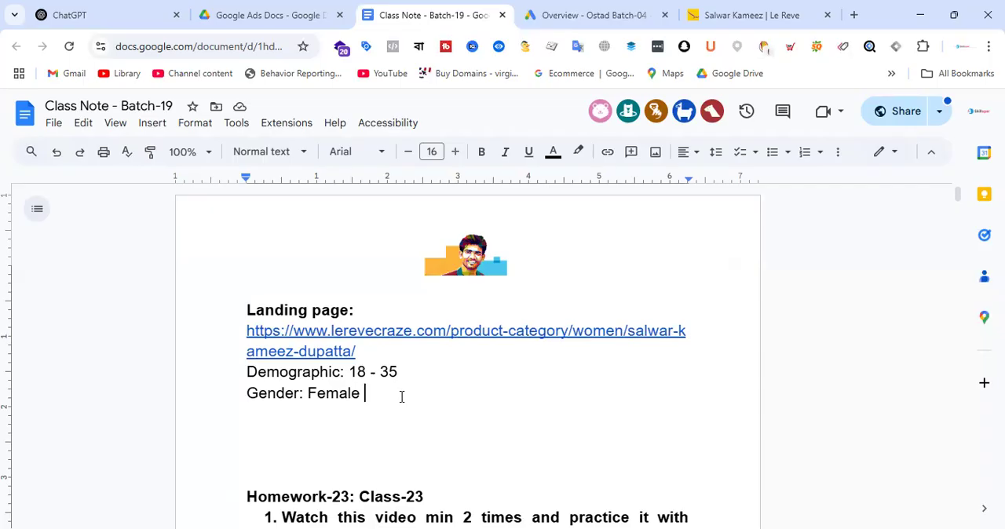
{"action": "key", "text": "Return"}
{"action": "key", "text": "Return"}
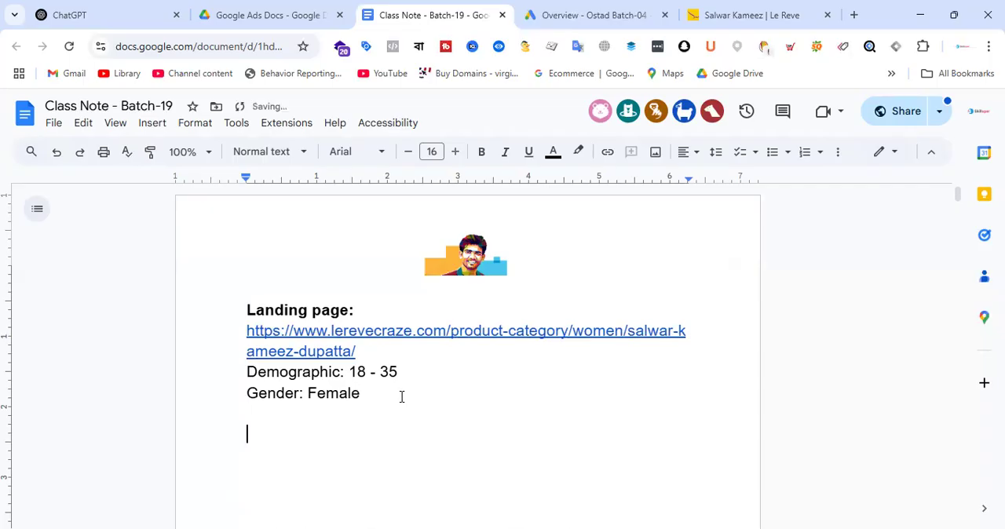
{"action": "type", "text": "Affinit"}
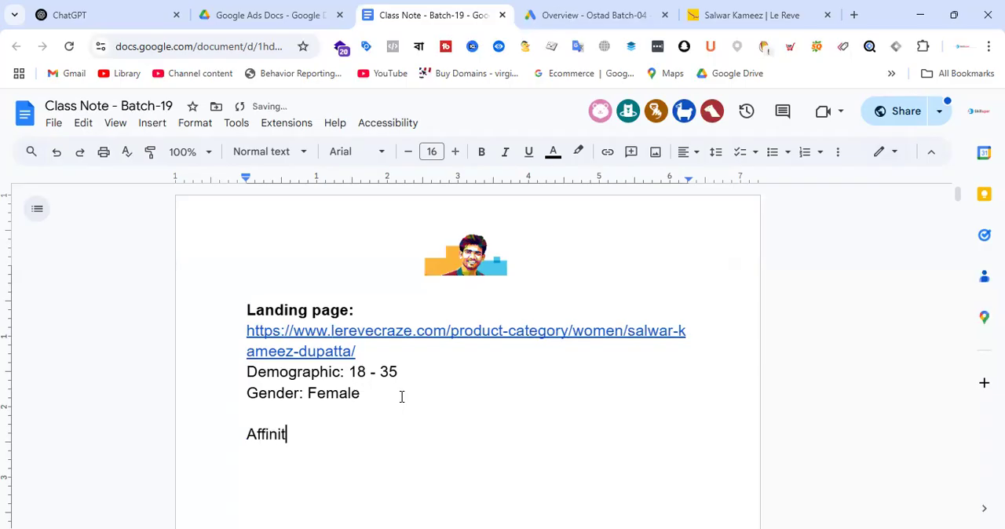
{"action": "type", "text": "y:"}
{"action": "key", "text": "BackSpace"}
{"action": "key", "text": "BackSpace"}
{"action": "type", "text": "/Interest: "}
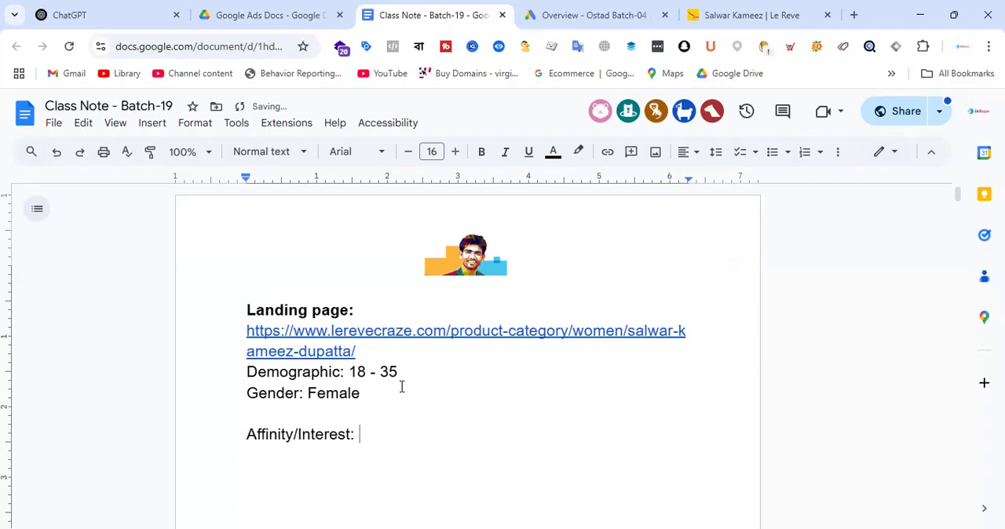
{"action": "type", "text": "Wemens fashion"}
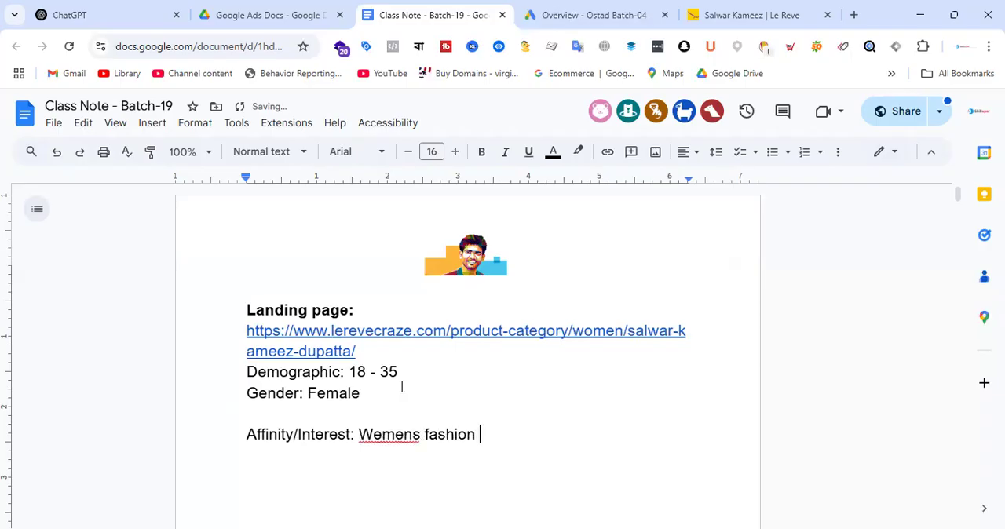
Step: Enter "Wemens fashion/ Womens apparel" as the affinity and interest audience
{"action": "key", "text": "BackSpace"}
{"action": "type", "text": "/ Wom"}
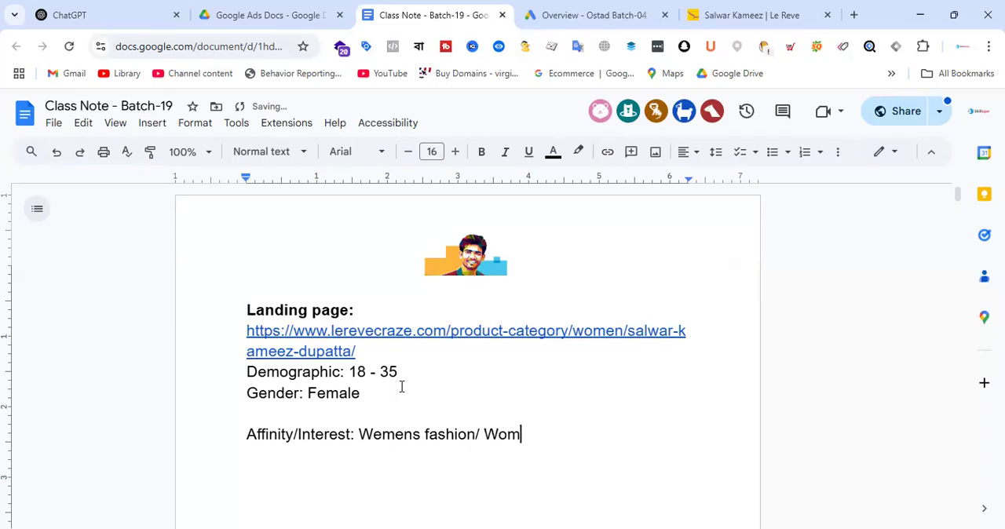
{"action": "type", "text": "ens apparel"}
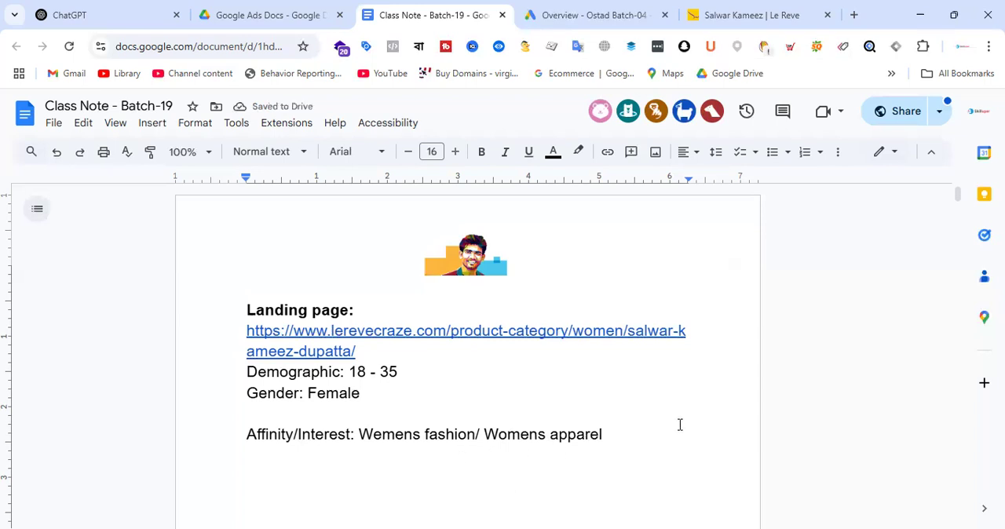
Step: Add an "In-market:" line below the affinity line and copy the affinity line's audience text into it
{"action": "key", "text": "Return"}
{"action": "type", "text": "In-market"}
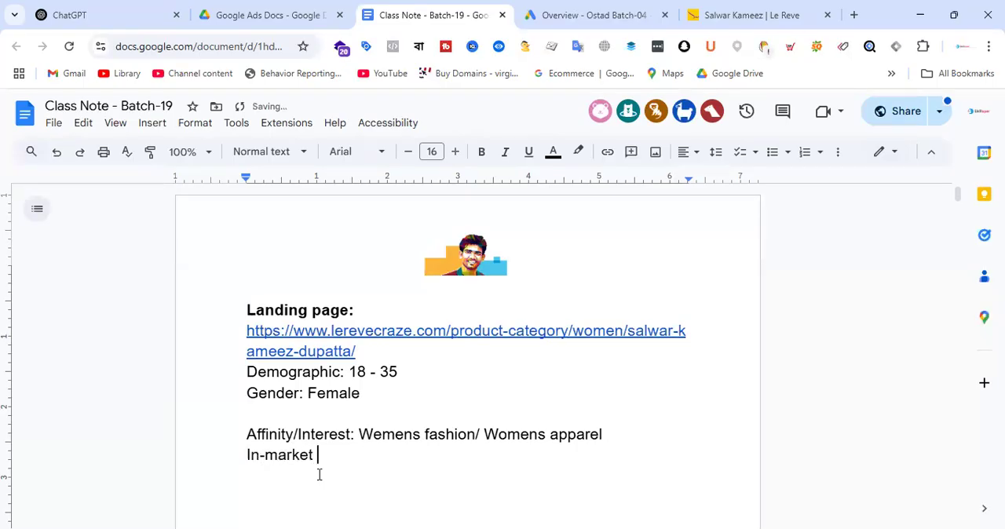
{"action": "type", "text": ":"}
{"action": "left_click_drag", "start_coordinate": [364, 438], "coordinate": [605, 435]}
{"action": "key", "text": "ctrl+c"}
{"action": "left_click", "coordinate": [362, 456]}
{"action": "key", "text": "ctrl+v"}
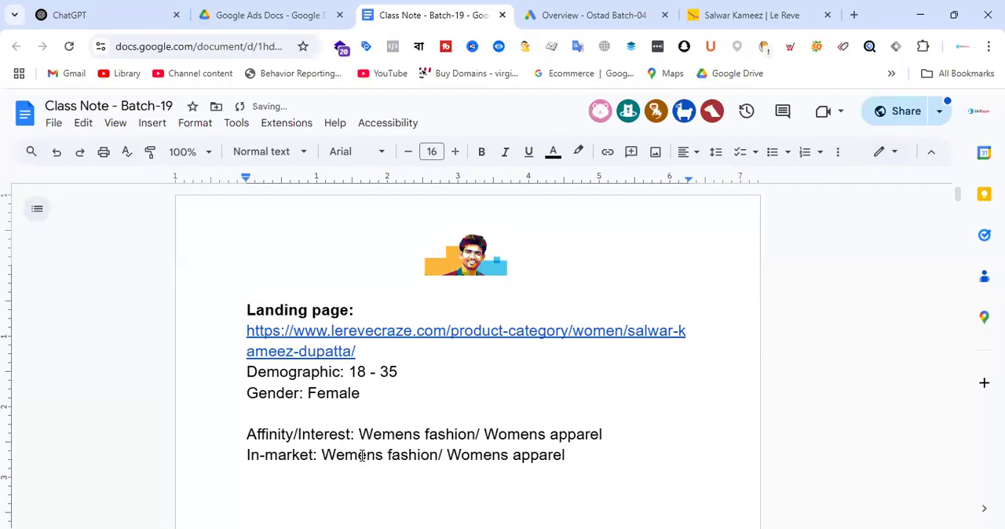
Step: Add the heading "Keywords:" below the in-market line after two blank lines, correcting its spelling
{"action": "key", "text": "Return"}
{"action": "key", "text": "Return"}
{"action": "key", "text": "Return"}
{"action": "scroll", "coordinate": [471, 337], "scroll_direction": "down", "scroll_amount": 1}
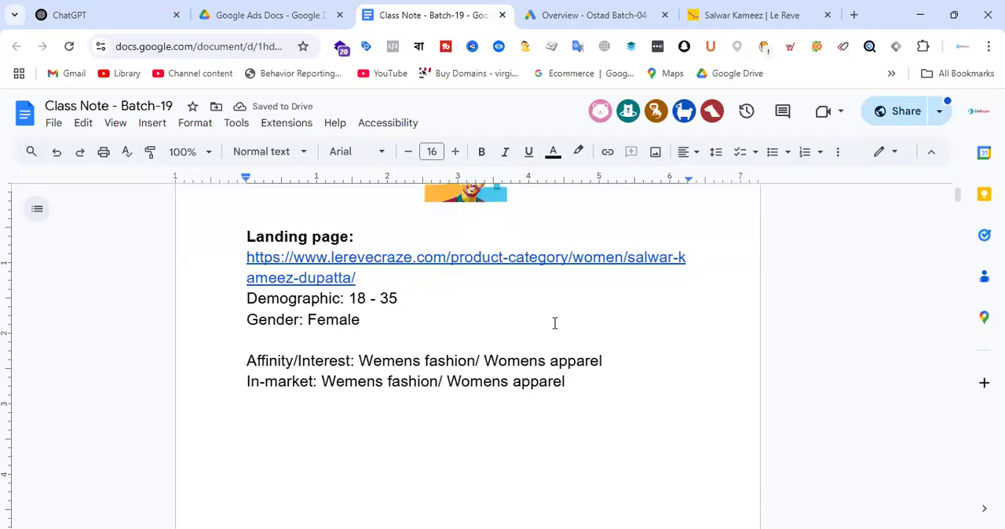
{"action": "type", "text": "K"}
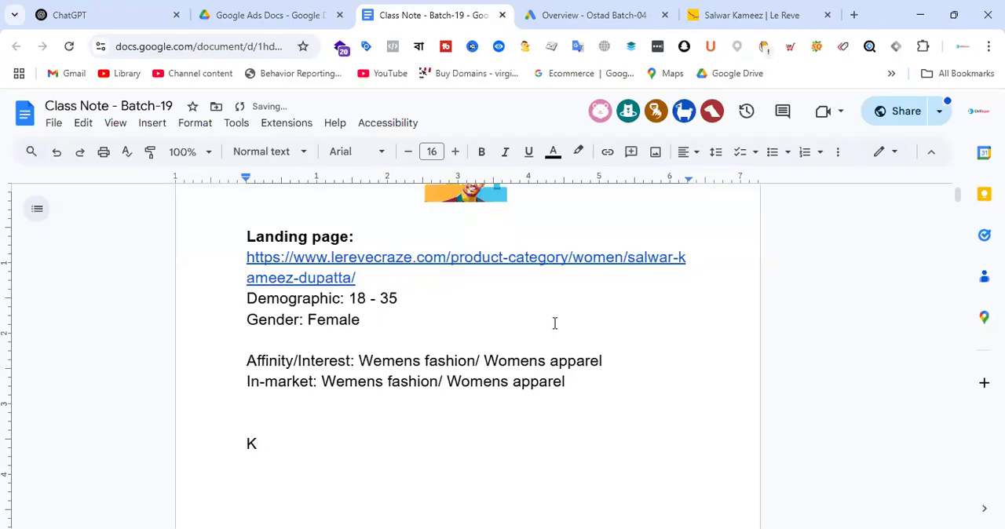
{"action": "type", "text": "ewords:"}
{"action": "key", "text": "Return"}
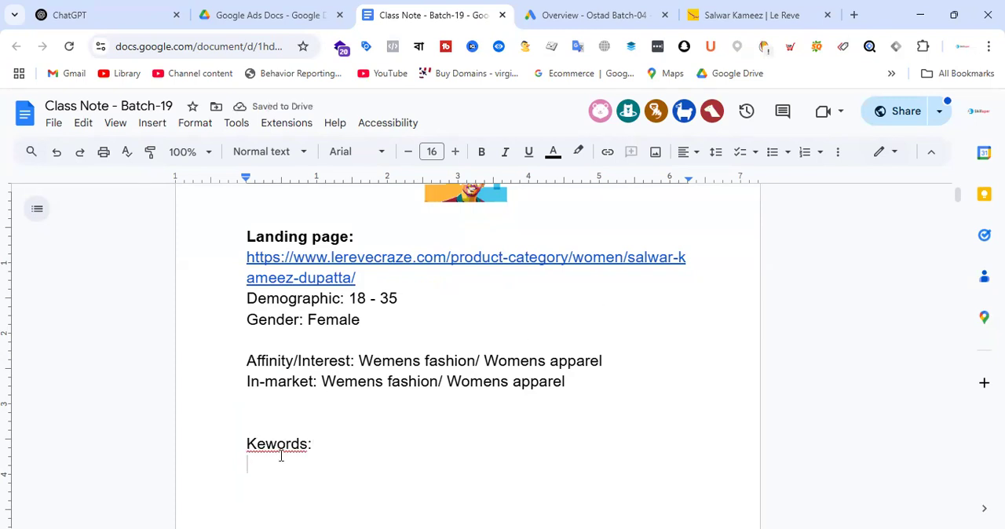
{"action": "right_click", "coordinate": [277, 444]}
{"action": "left_click", "coordinate": [348, 287]}
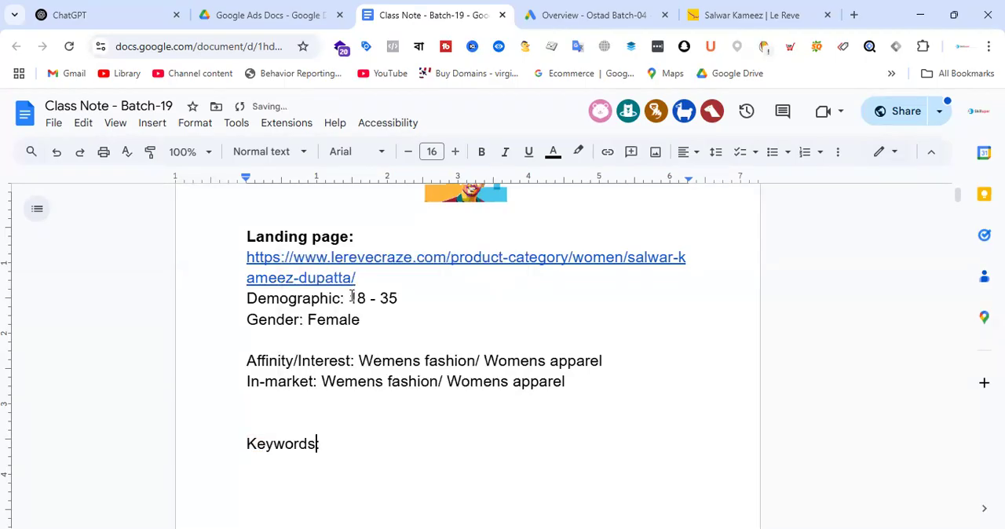
Step: List the keywords "La reve Salwar kameez, Womens dress," under the keywords heading
{"action": "left_click", "coordinate": [370, 462]}
{"action": "type", "text": "La r"}
{"action": "type", "text": "eve "}
{"action": "type", "text": "Salw"}
{"action": "type", "text": "a"}
{"action": "key", "text": "BackSpace"}
{"action": "type", "text": "war kameez"}
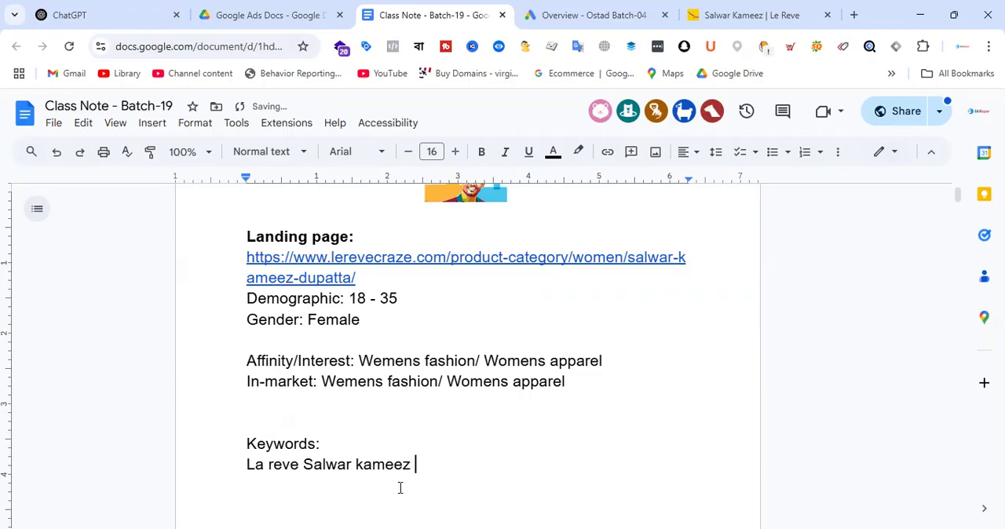
{"action": "key", "text": "BackSpace"}
{"action": "type", "text": ","}
{"action": "type", "text": "Womens"}
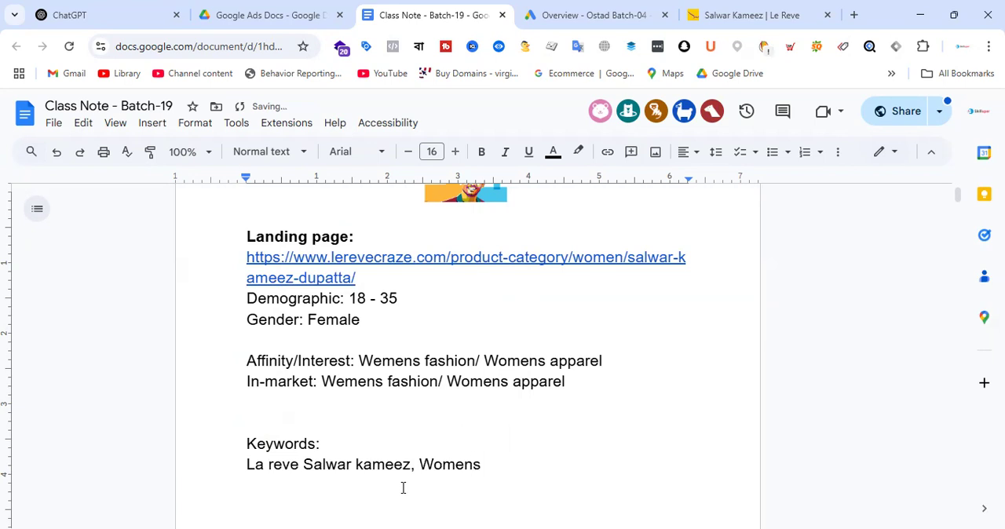
{"action": "type", "text": " dress,"}
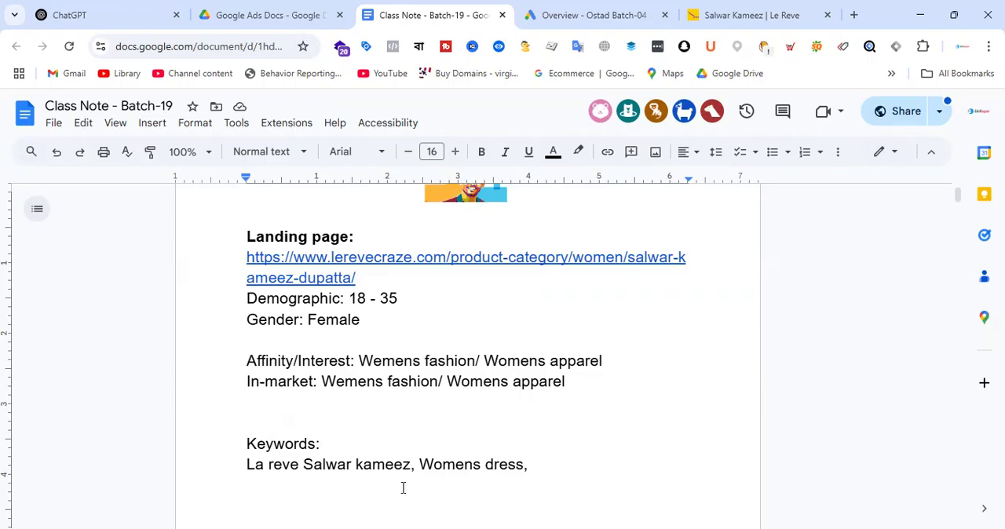
Step: Look up the keyword "La reve Salwar kameez" on Google in a new tab and run the suggested search "le reve kameez"
{"action": "left_click_drag", "start_coordinate": [410, 466], "coordinate": [222, 469]}
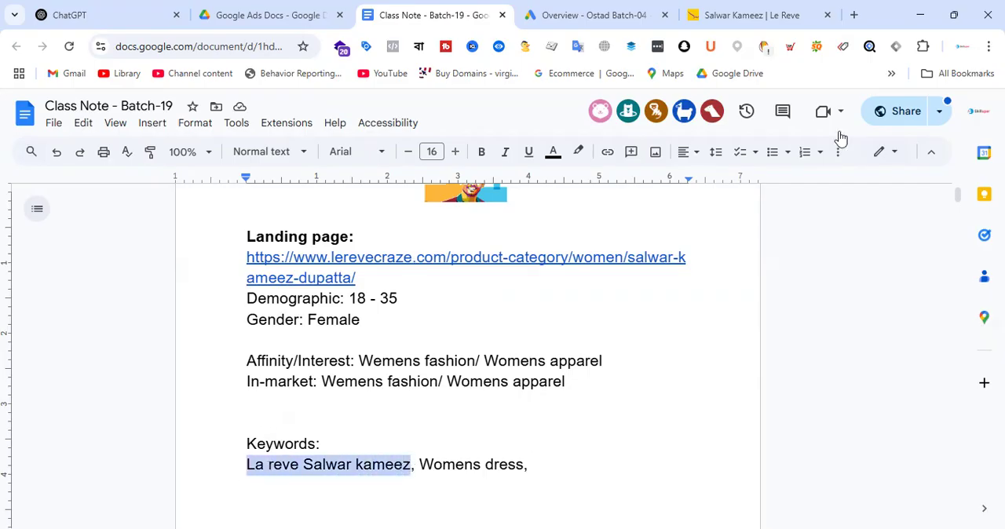
{"action": "left_click", "coordinate": [855, 21]}
{"action": "key", "text": "ctrl+v"}
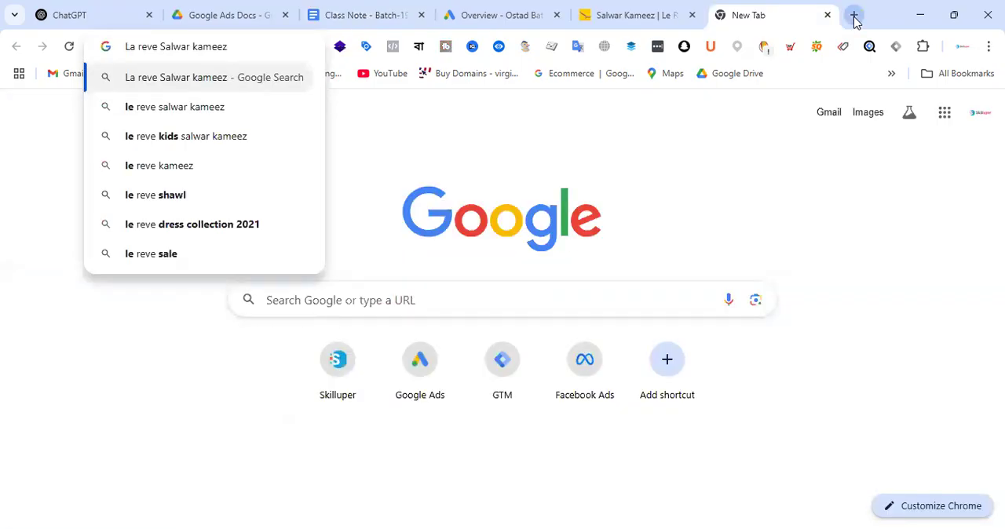
{"action": "left_click", "coordinate": [201, 167]}
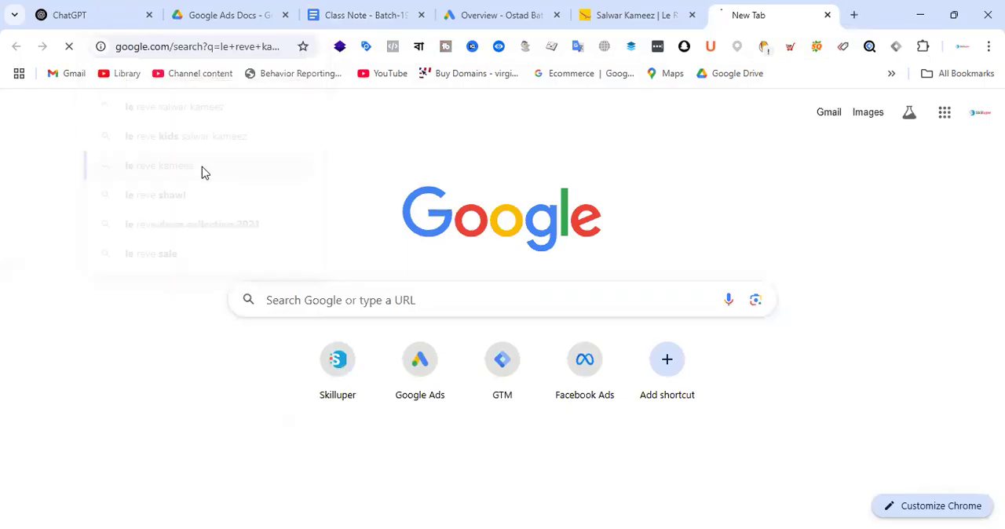
Step: Copy the search phrase "le reve kameez" and append it to the keyword list in the class note
{"action": "left_click_drag", "start_coordinate": [223, 114], "coordinate": [92, 127]}
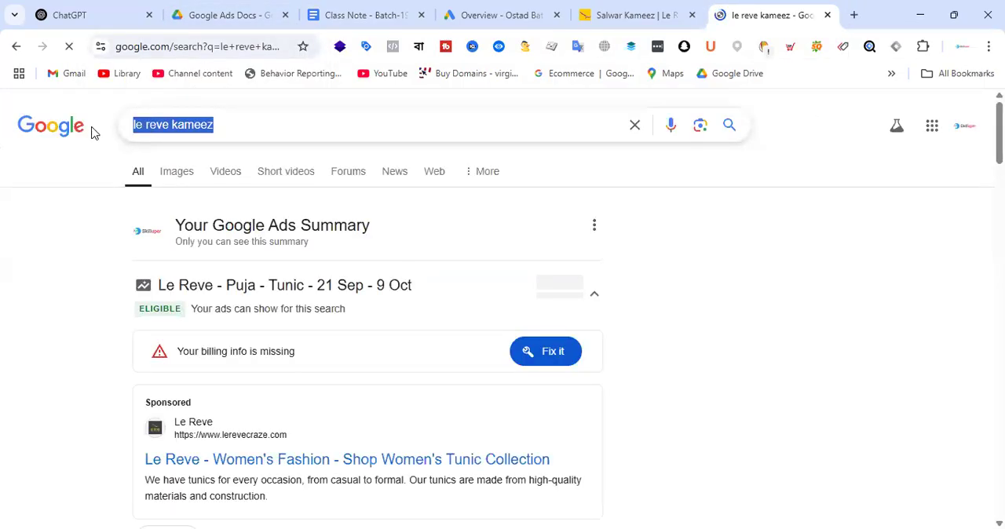
{"action": "left_click", "coordinate": [381, 21]}
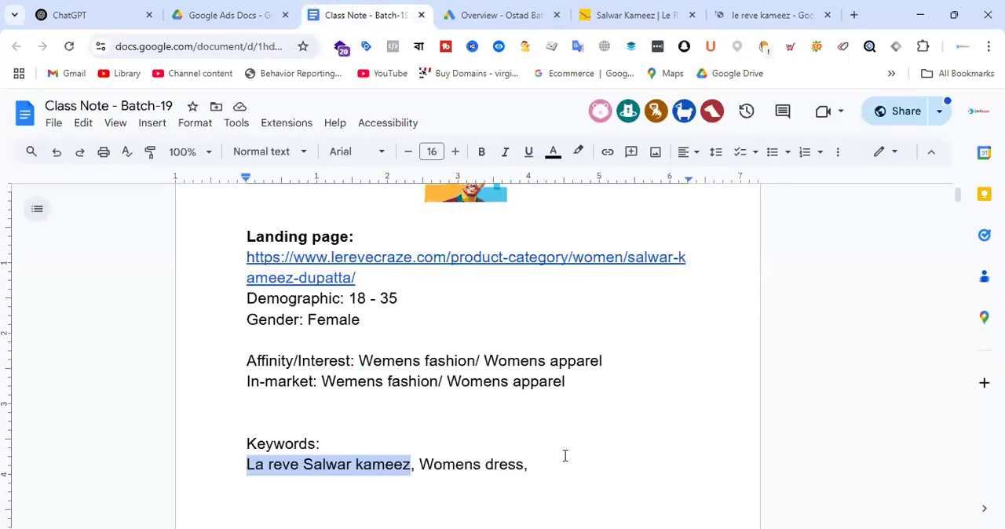
{"action": "left_click", "coordinate": [601, 455]}
{"action": "key", "text": "ctrl+v"}
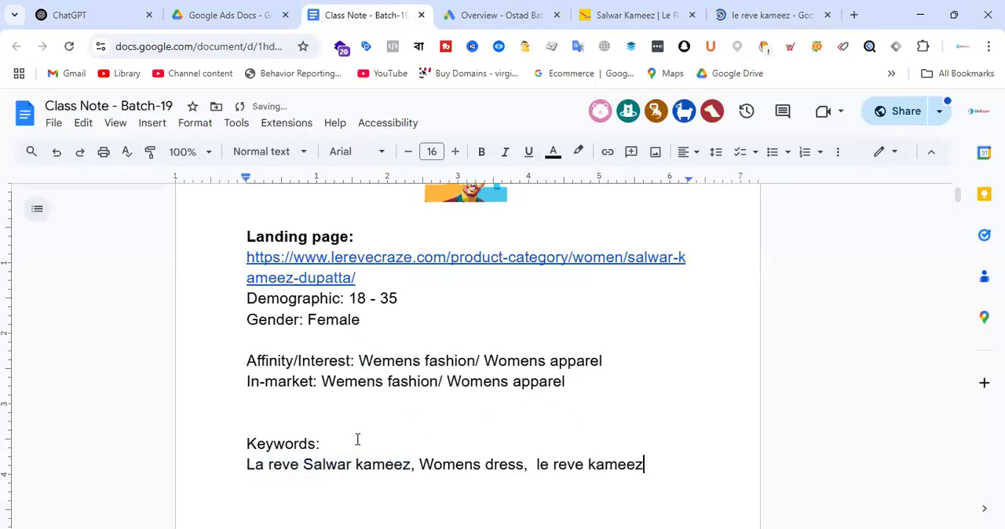
{"action": "scroll", "coordinate": [384, 457], "scroll_direction": "down", "scroll_amount": 1}
{"action": "left_click", "coordinate": [287, 415]}
{"action": "key", "text": "Return"}
{"action": "type", "text": "Custom"}
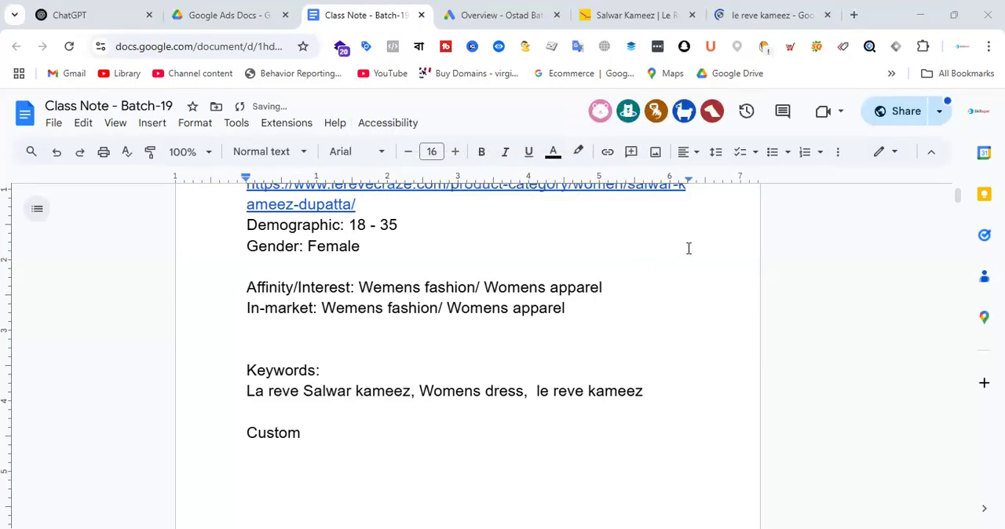
{"action": "left_click", "coordinate": [341, 431]}
{"action": "type", "text": "audien"}
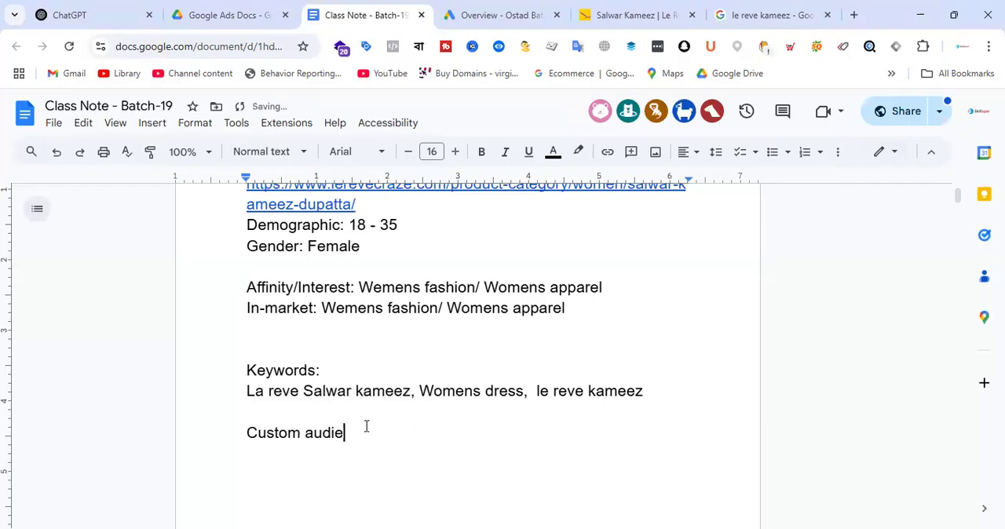
{"action": "key", "text": "BackSpace"}
{"action": "key", "text": "BackSpace"}
{"action": "type", "text": "ence:"}
{"action": "key", "text": "BackSpace"}
{"action": "key", "text": "BackSpace"}
{"action": "key", "text": "BackSpace"}
{"action": "key", "text": "BackSpace"}
{"action": "key", "text": "BackSpace"}
{"action": "key", "text": "BackSpace"}
{"action": "key", "text": "BackSpace"}
{"action": "key", "text": "BackSpace"}
{"action": "key", "text": "BackSpace"}
{"action": "key", "text": "BackSpace"}
{"action": "key", "text": "BackSpace"}
{"action": "key", "text": "BackSpace"}
{"action": "key", "text": "BackSpace"}
{"action": "key", "text": "BackSpace"}
{"action": "key", "text": "BackSpace"}
{"action": "key", "text": "BackSpace"}
{"action": "key", "text": "BackSpace"}
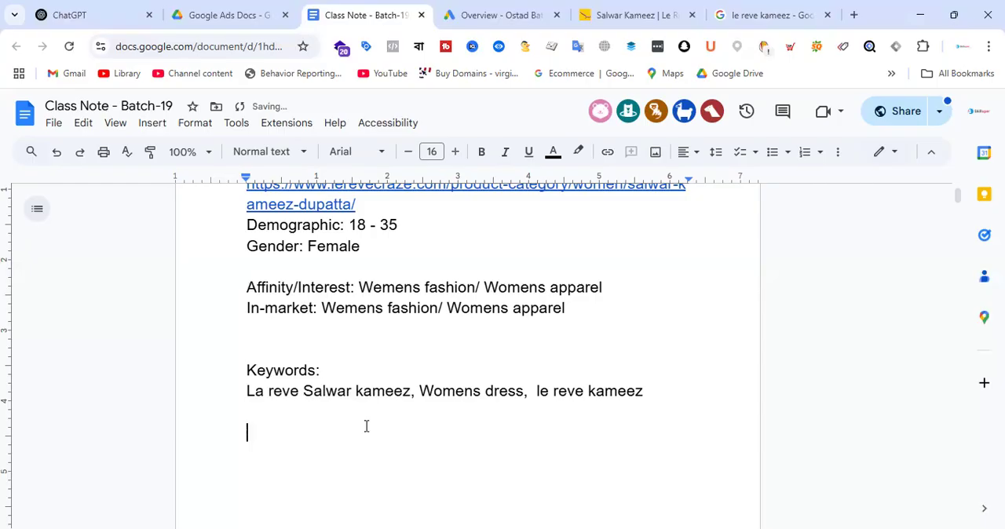
Step: Insert three more blank lines above the "Keywords:" heading to separate it from the in-market line
{"action": "scroll", "coordinate": [503, 314], "scroll_direction": "up", "scroll_amount": 3}
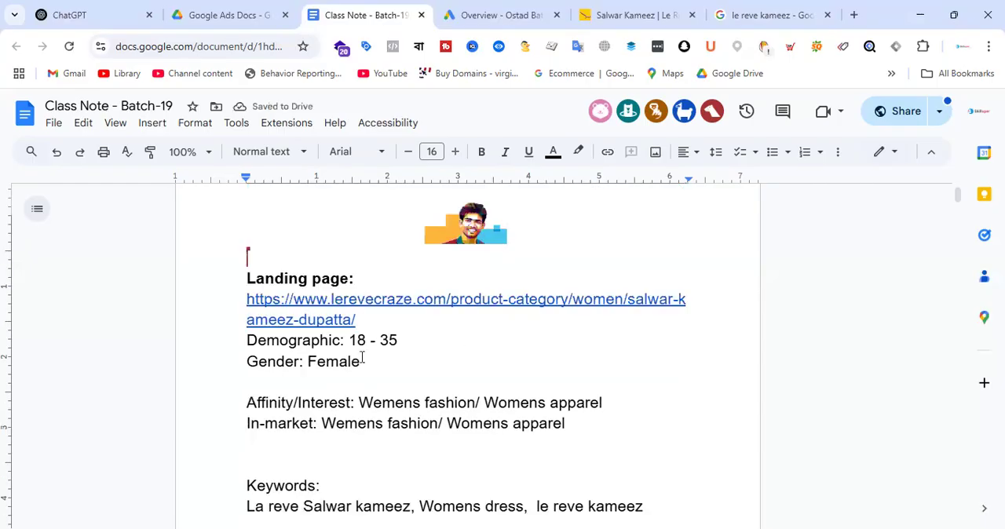
{"action": "scroll", "coordinate": [346, 357], "scroll_direction": "down", "scroll_amount": 3}
{"action": "left_click", "coordinate": [326, 354]}
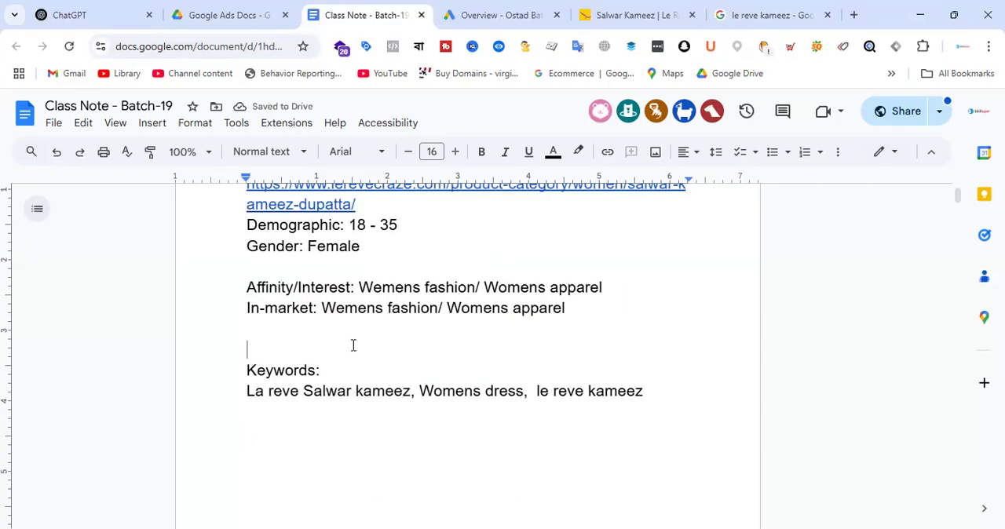
{"action": "key", "text": "Return"}
{"action": "key", "text": "Return"}
{"action": "key", "text": "Return"}
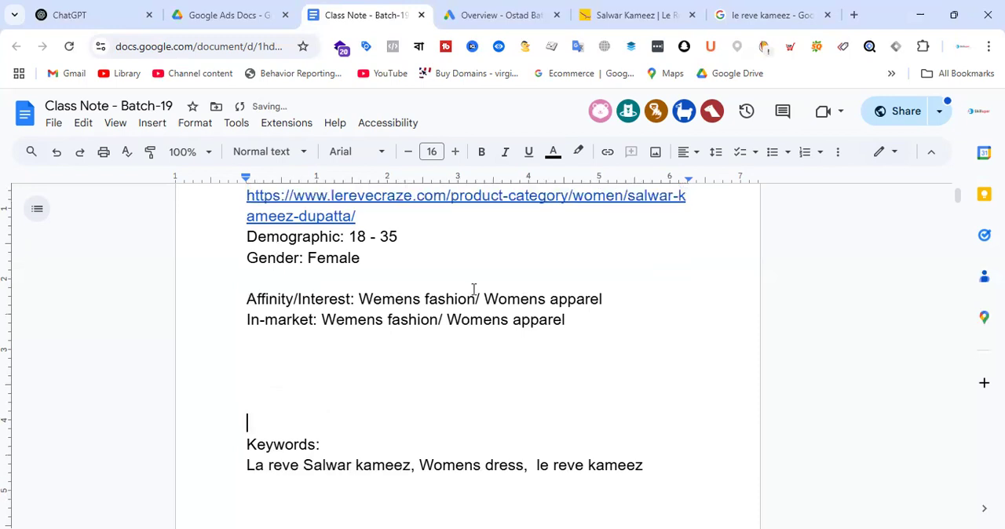
{"action": "left_click_drag", "start_coordinate": [249, 291], "coordinate": [457, 291]}
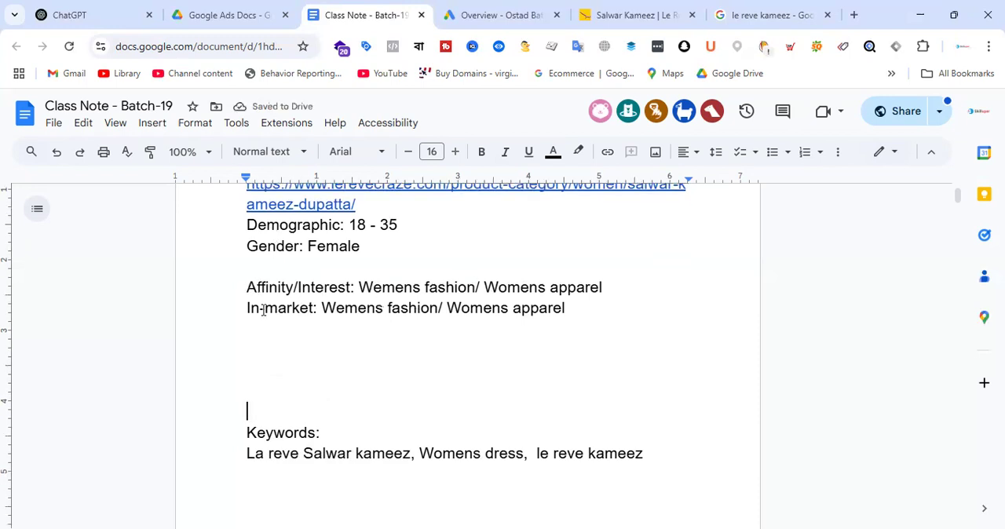
{"action": "left_click_drag", "start_coordinate": [248, 311], "coordinate": [418, 312]}
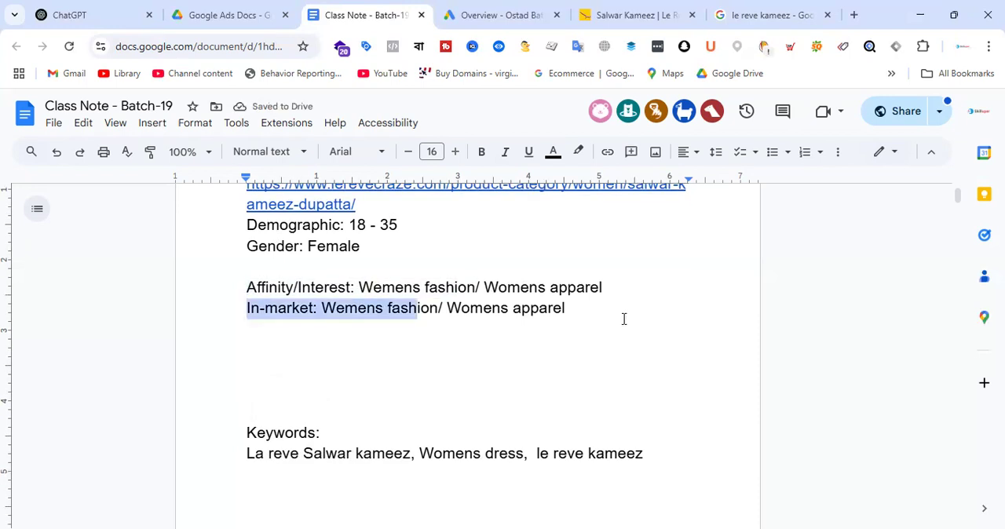
Step: Start a new Google Ads campaign with the Awareness and consideration objective and the Display campaign type
{"action": "left_click", "coordinate": [795, 327]}
{"action": "left_click", "coordinate": [503, 15]}
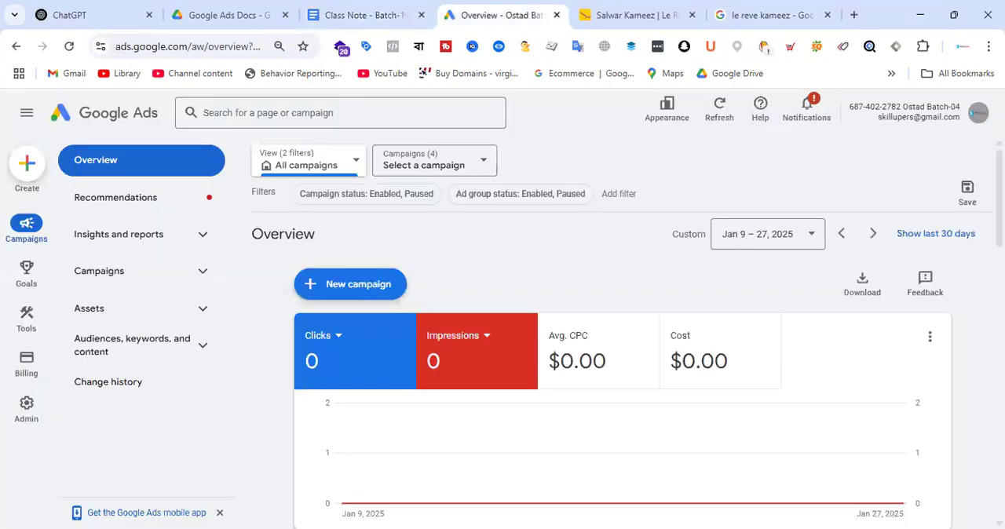
{"action": "left_click", "coordinate": [402, 291]}
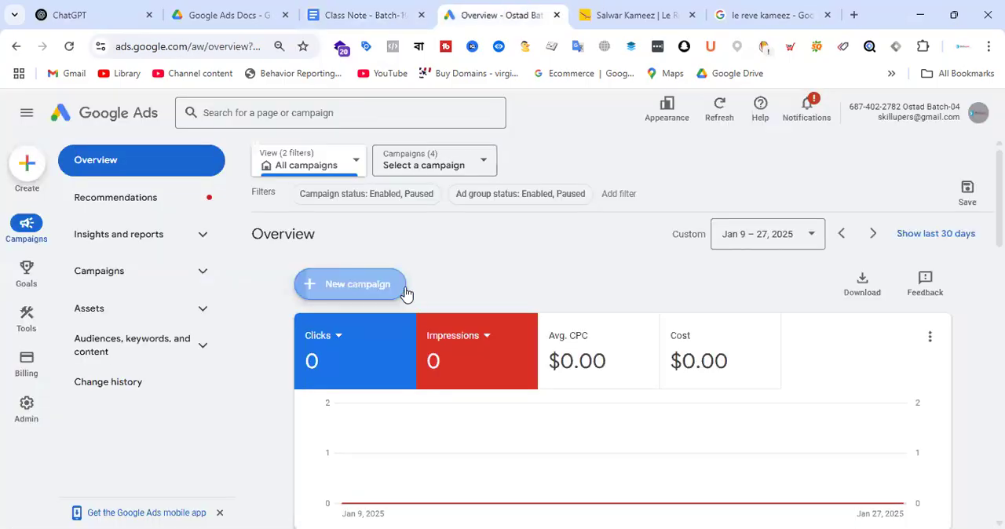
{"action": "left_click", "coordinate": [406, 292]}
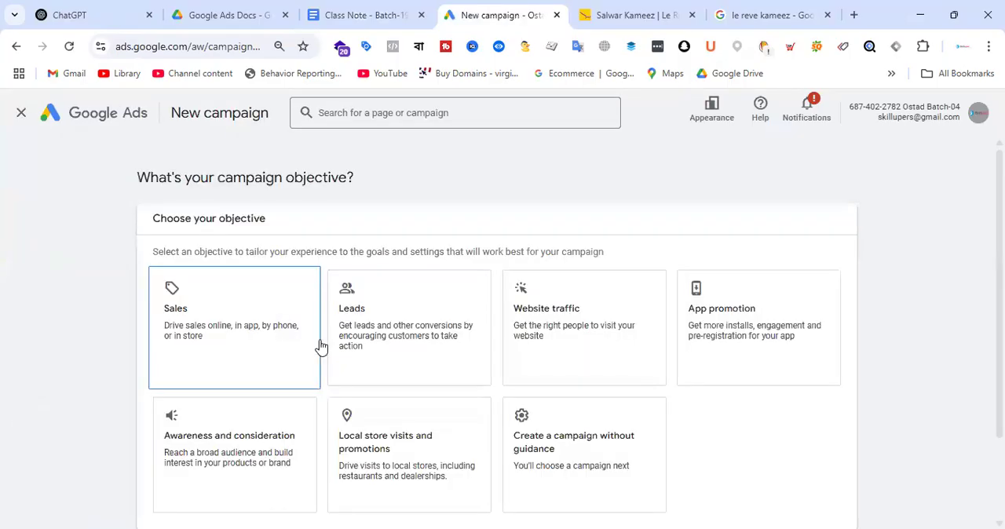
{"action": "left_click", "coordinate": [235, 448]}
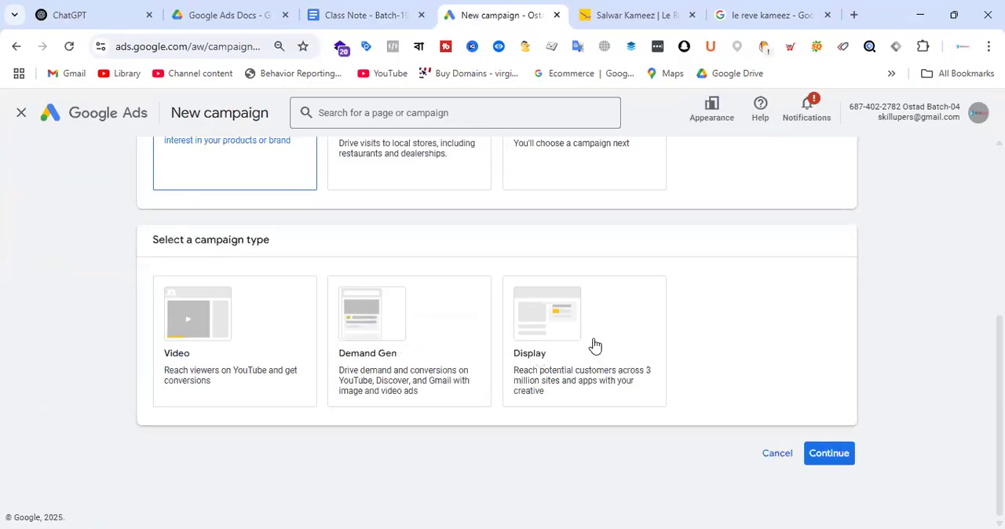
{"action": "left_click", "coordinate": [595, 345]}
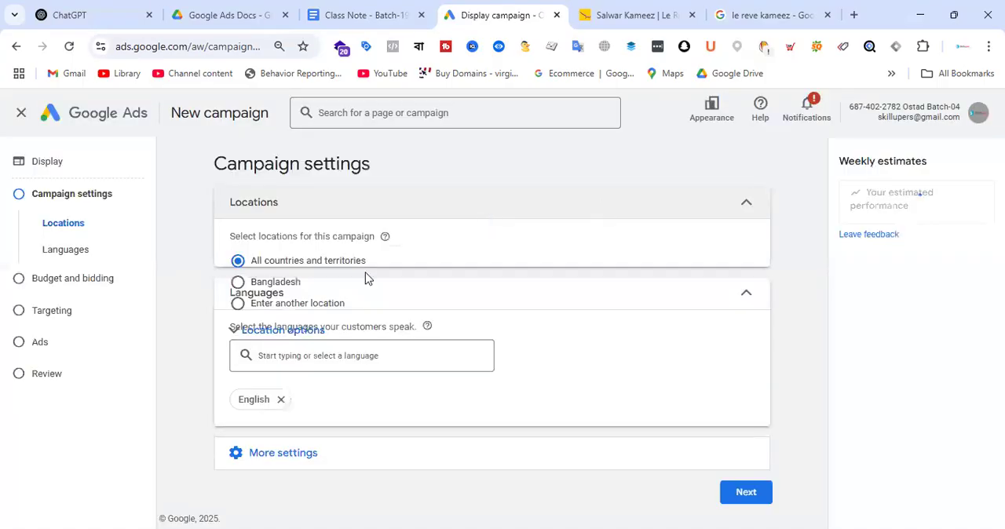
Step: Set the campaign location to Bangladesh, expand the additional campaign settings, and continue to budget and bidding
{"action": "left_click", "coordinate": [275, 284]}
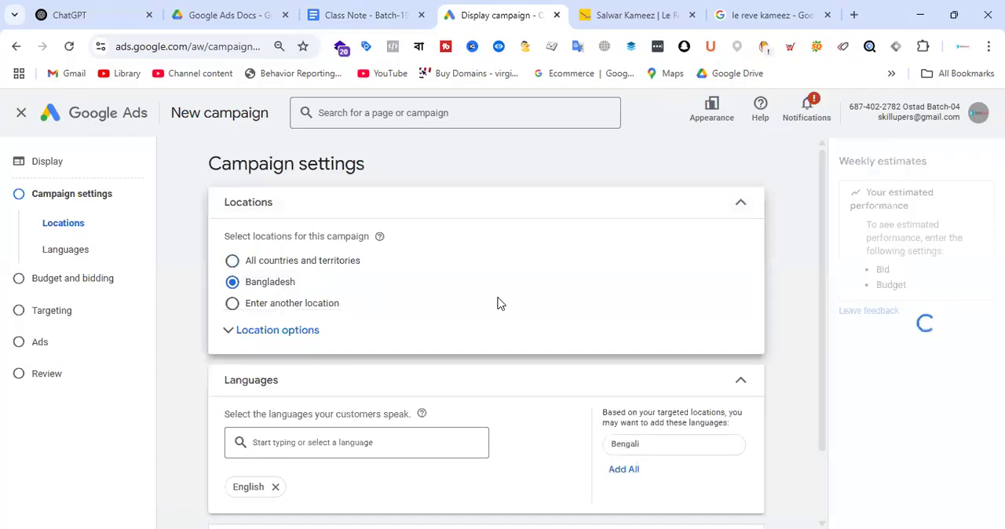
{"action": "scroll", "coordinate": [519, 312], "scroll_direction": "down", "scroll_amount": 1}
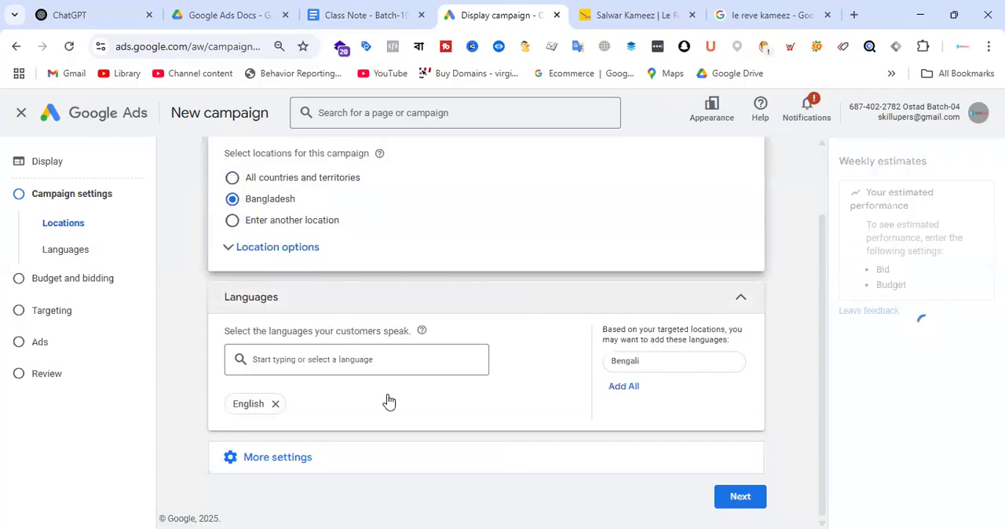
{"action": "left_click", "coordinate": [299, 465]}
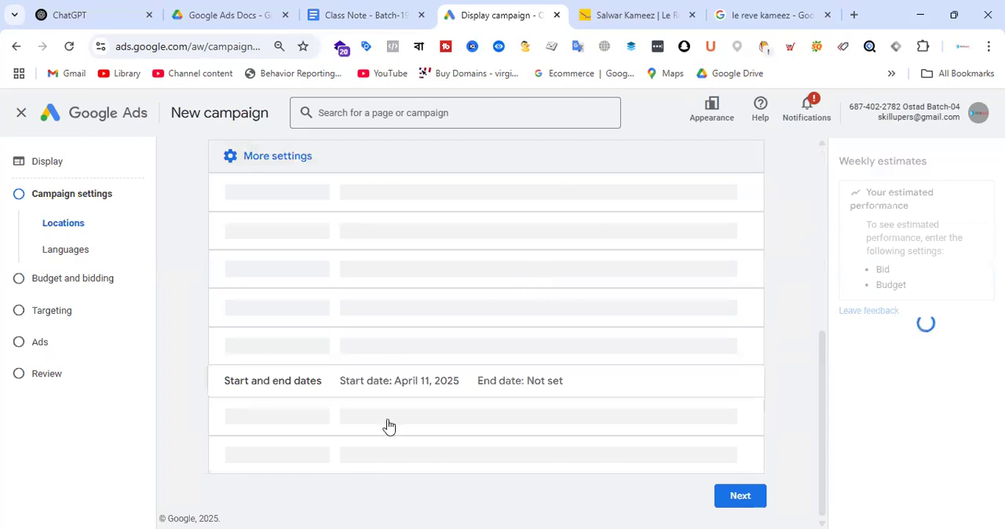
{"action": "left_click", "coordinate": [739, 496]}
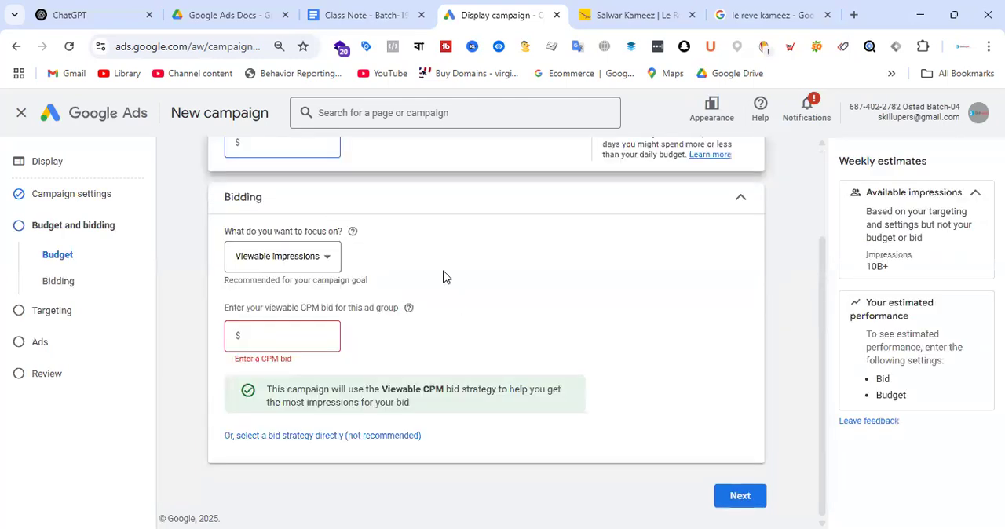
Step: Set the budget to $50 and the viewable CPM bid to $0.10, and continue to targeting
{"action": "type", "text": "50"}
{"action": "left_click", "coordinate": [279, 335]}
{"action": "type", "text": ".1"}
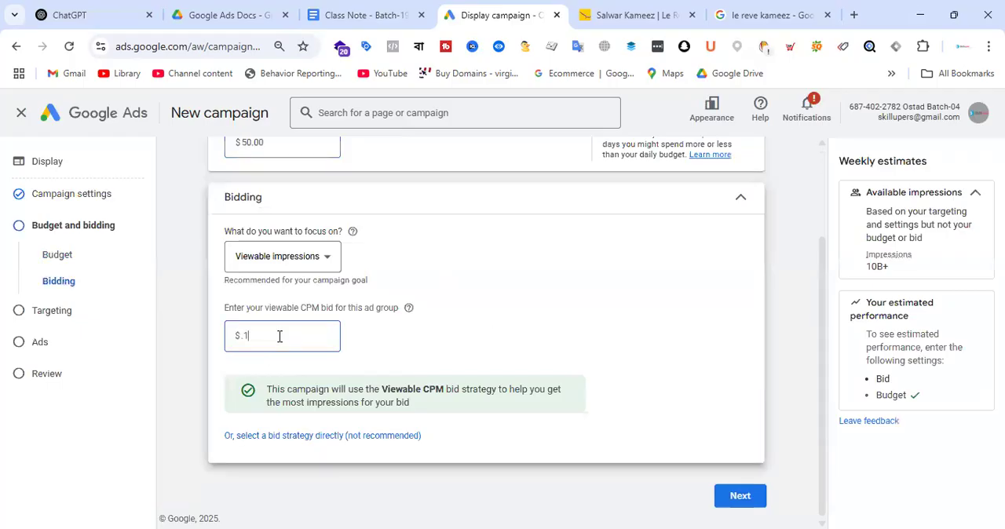
{"action": "type", "text": "0"}
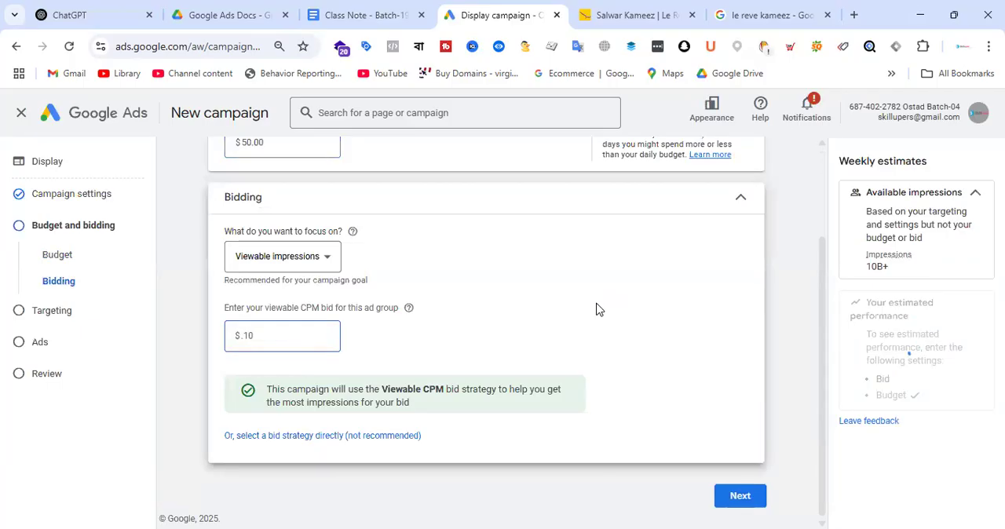
{"action": "left_click", "coordinate": [741, 495]}
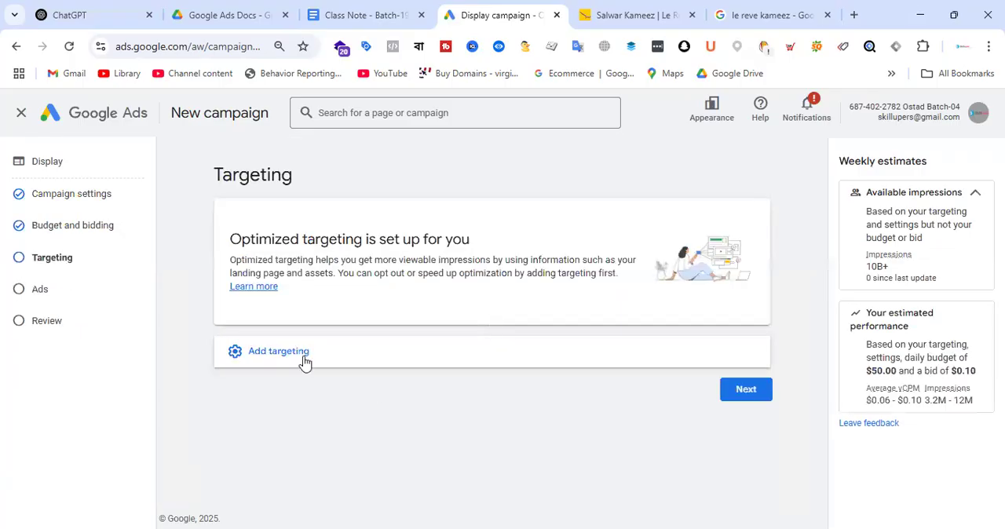
Step: Add demographic targeting limited to the Female gender by excluding Male and Unknown
{"action": "left_click", "coordinate": [305, 360]}
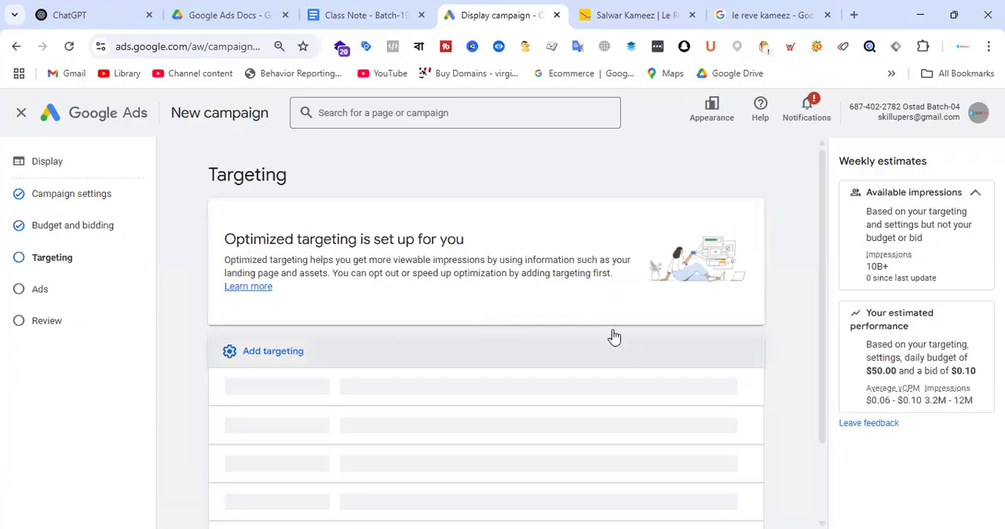
{"action": "scroll", "coordinate": [613, 336], "scroll_direction": "down", "scroll_amount": 2}
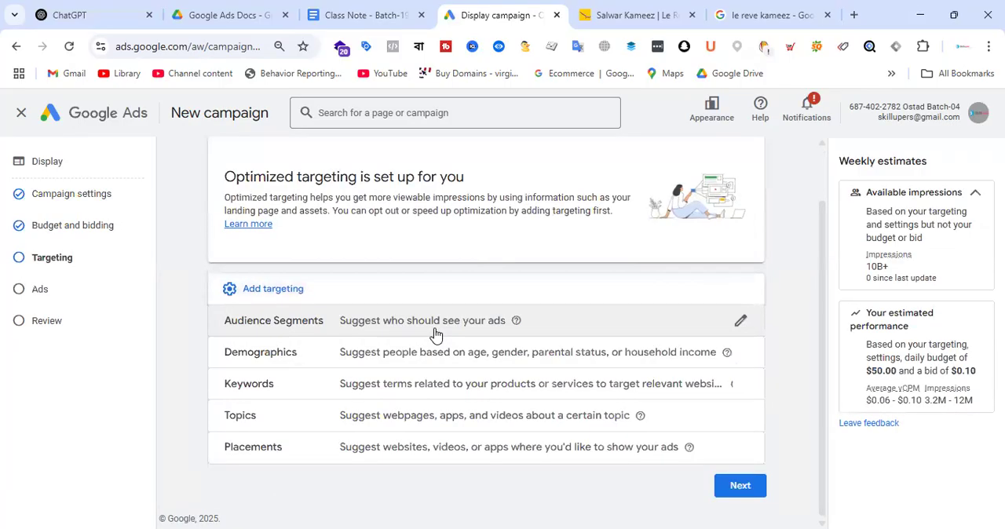
{"action": "left_click", "coordinate": [739, 355]}
{"action": "left_click", "coordinate": [246, 397]}
{"action": "left_click", "coordinate": [247, 419]}
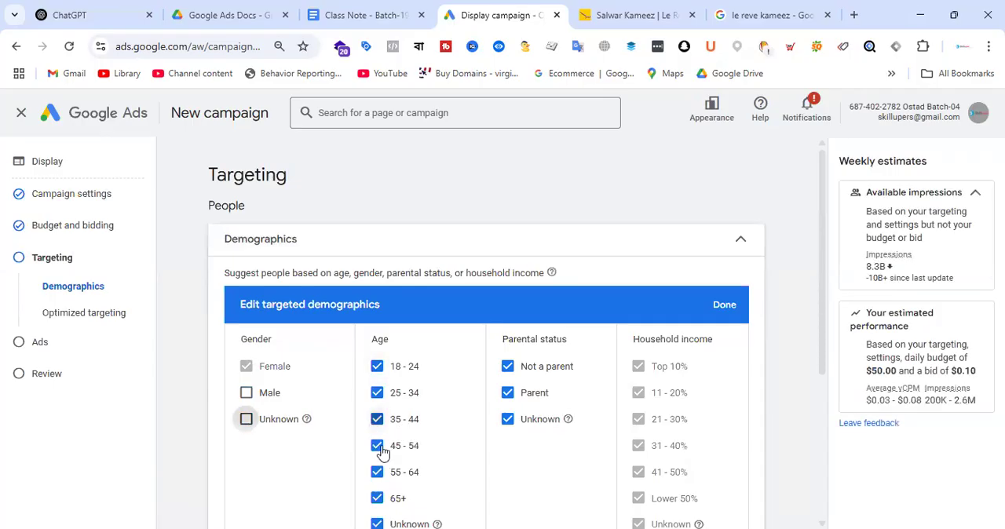
Step: Limit the targeted ages to 18-24, 25-34 and 35-44 by excluding all older groups and Unknown, and apply the demographics
{"action": "left_click", "coordinate": [378, 446]}
{"action": "scroll", "coordinate": [408, 416], "scroll_direction": "down", "scroll_amount": 1}
{"action": "left_click", "coordinate": [377, 400]}
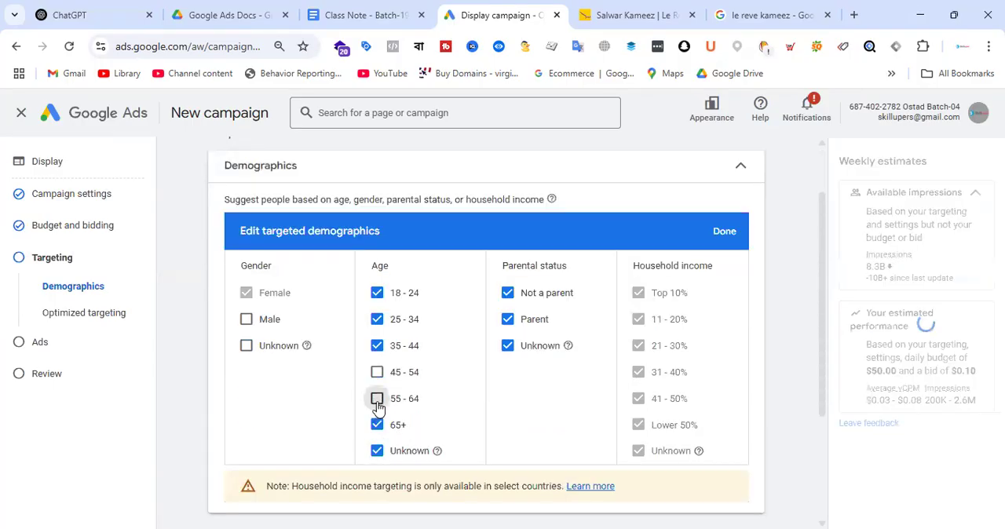
{"action": "left_click", "coordinate": [376, 425]}
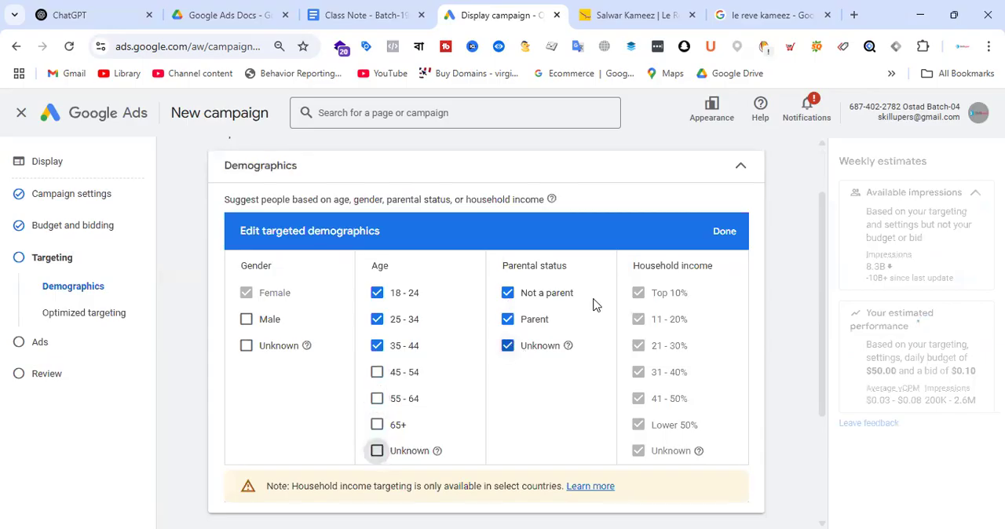
{"action": "left_click", "coordinate": [724, 233]}
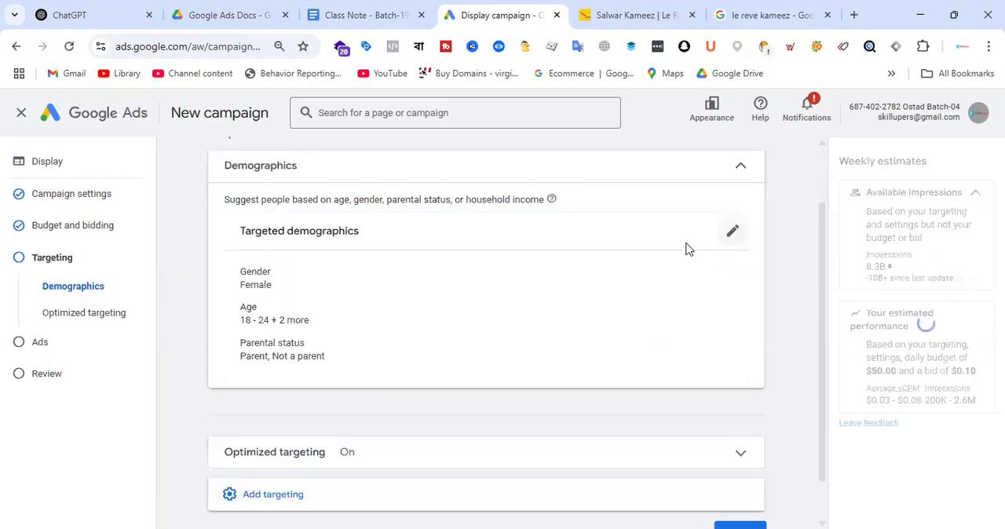
Step: Add audience segments to the campaign targeting and open the segment search
{"action": "left_click", "coordinate": [343, 457]}
{"action": "scroll", "coordinate": [510, 306], "scroll_direction": "down", "scroll_amount": 2}
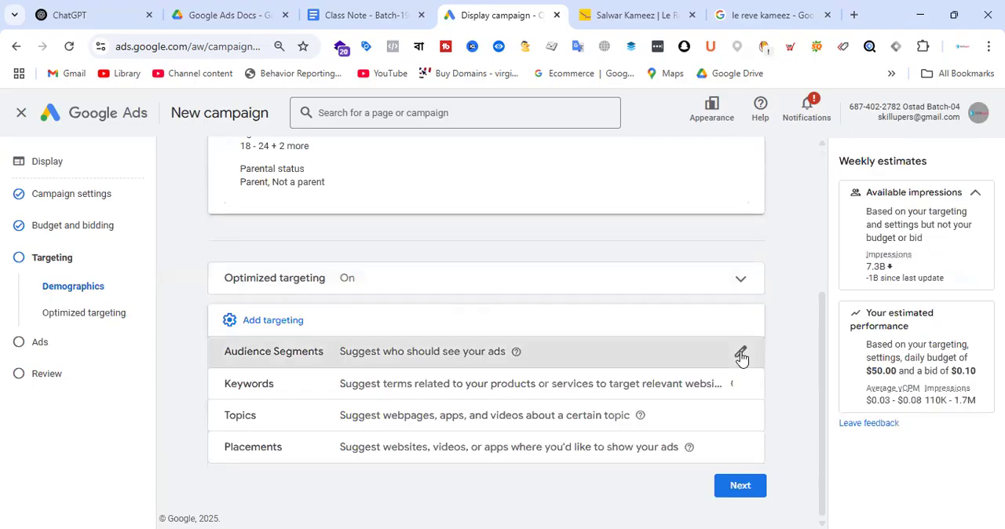
{"action": "left_click", "coordinate": [741, 355]}
{"action": "scroll", "coordinate": [502, 293], "scroll_direction": "down", "scroll_amount": 3}
{"action": "scroll", "coordinate": [422, 291], "scroll_direction": "up", "scroll_amount": 3}
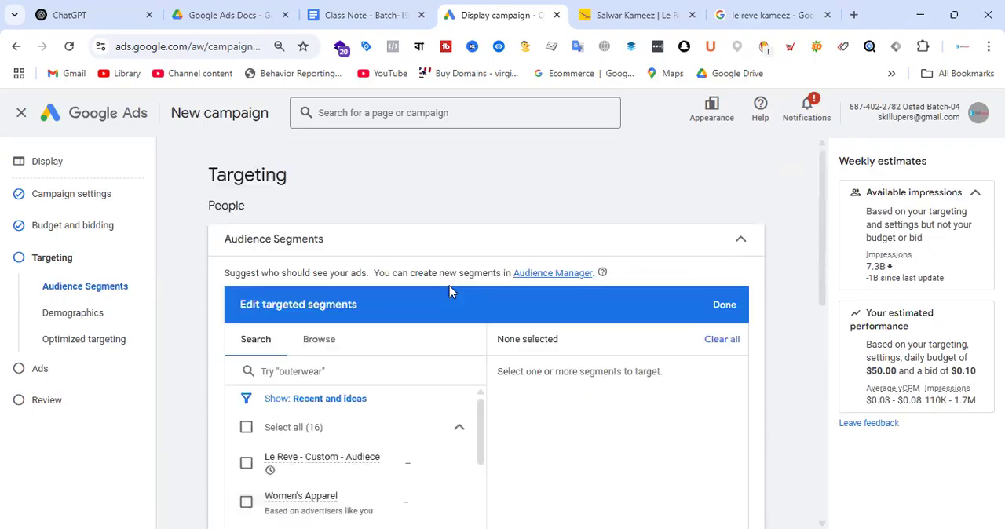
{"action": "scroll", "coordinate": [451, 306], "scroll_direction": "down", "scroll_amount": 1}
{"action": "left_click", "coordinate": [353, 296]}
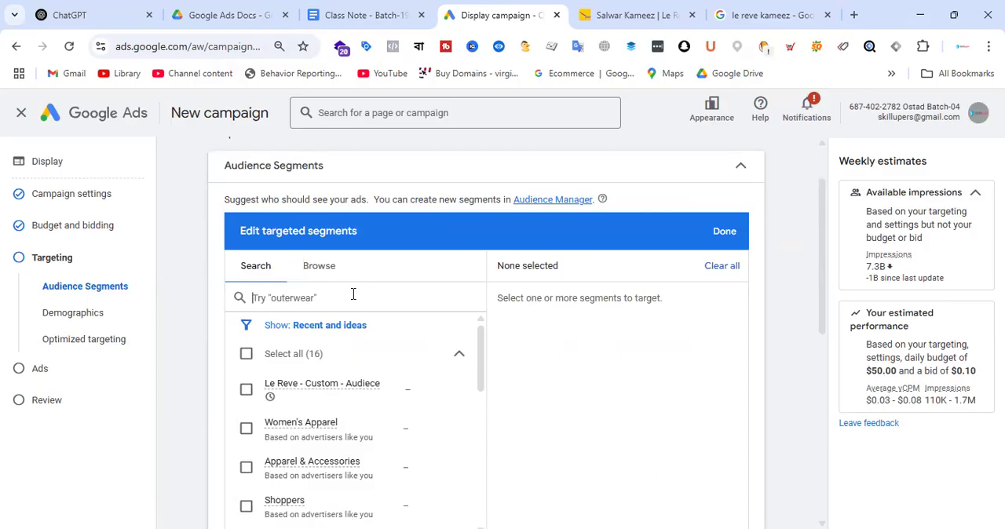
Step: Look at the audience segment browse categories and search the segments for "salwar"
{"action": "left_click", "coordinate": [320, 268]}
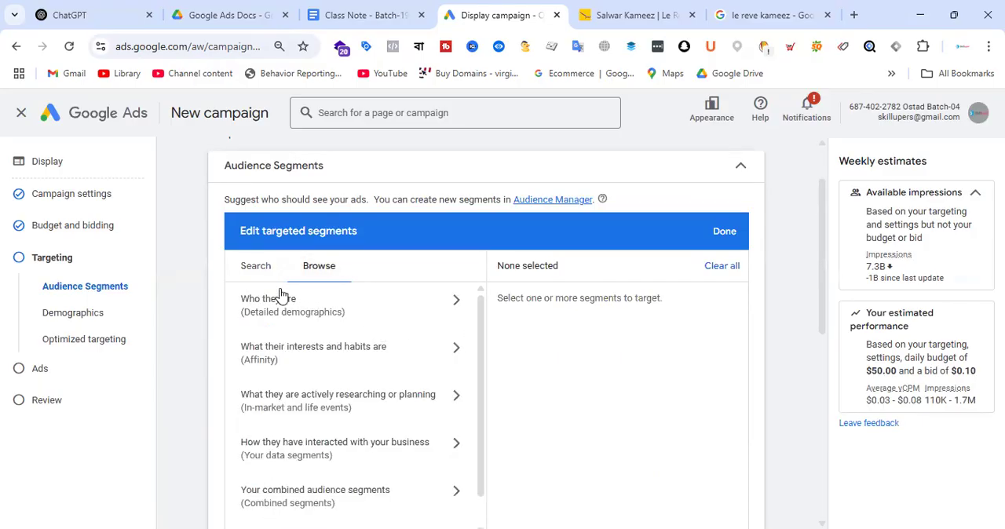
{"action": "left_click", "coordinate": [264, 271]}
{"action": "left_click", "coordinate": [323, 298]}
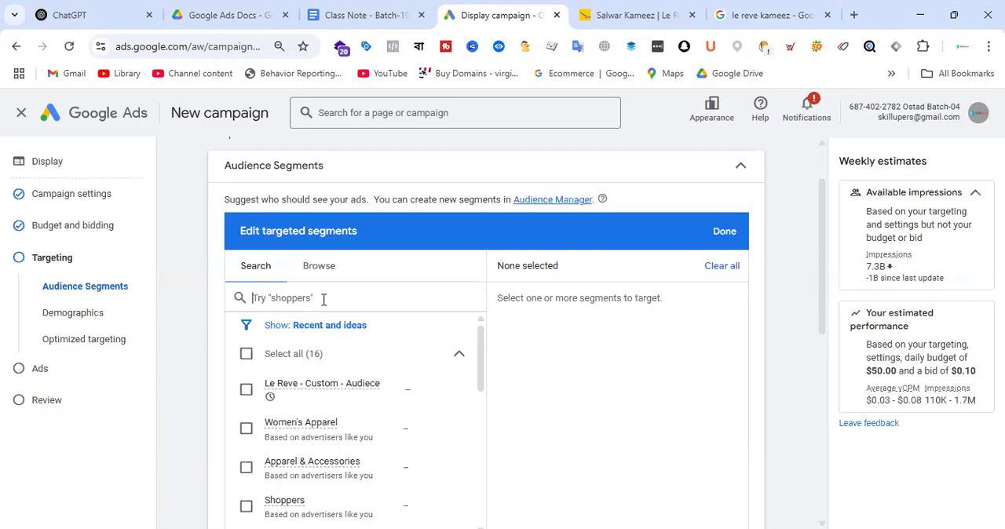
{"action": "type", "text": "sal"}
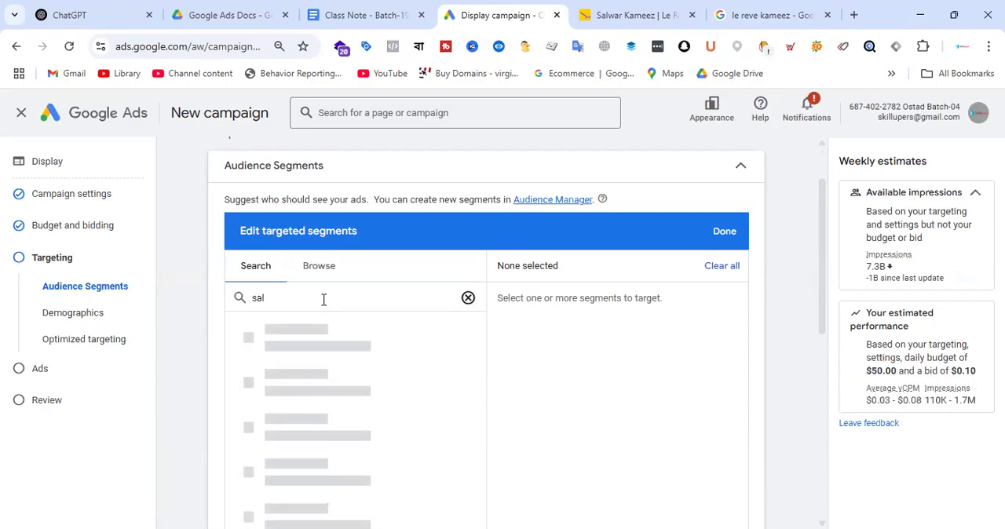
{"action": "type", "text": "war"}
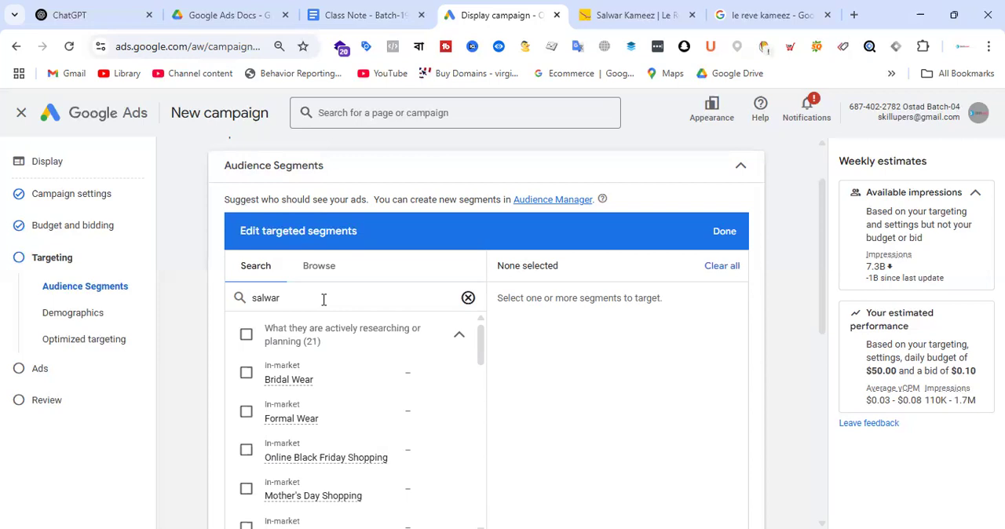
Step: Search the audience segments for "womens" and select the in-market segment Women's Apparel
{"action": "key", "text": "BackSpace"}
{"action": "key", "text": "BackSpace"}
{"action": "key", "text": "BackSpace"}
{"action": "key", "text": "BackSpace"}
{"action": "key", "text": "BackSpace"}
{"action": "key", "text": "BackSpace"}
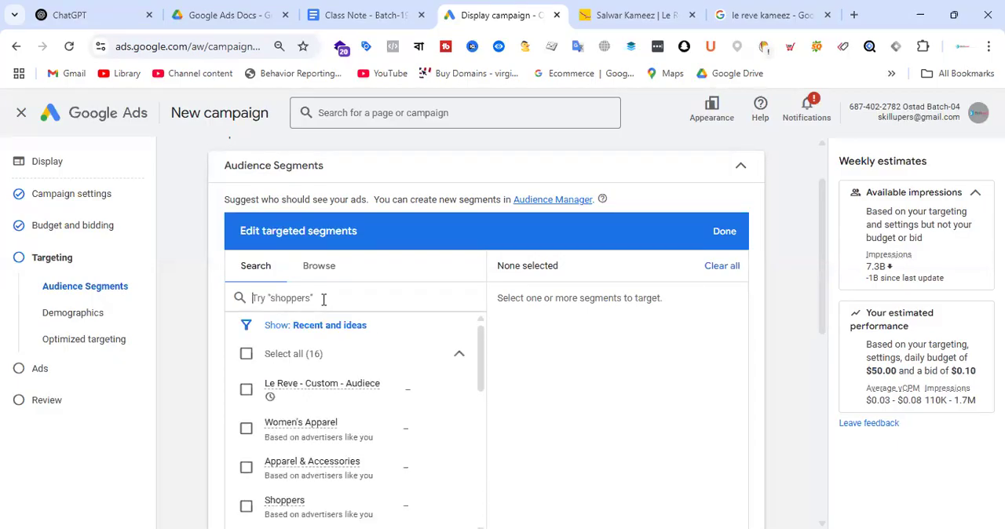
{"action": "type", "text": "womens"}
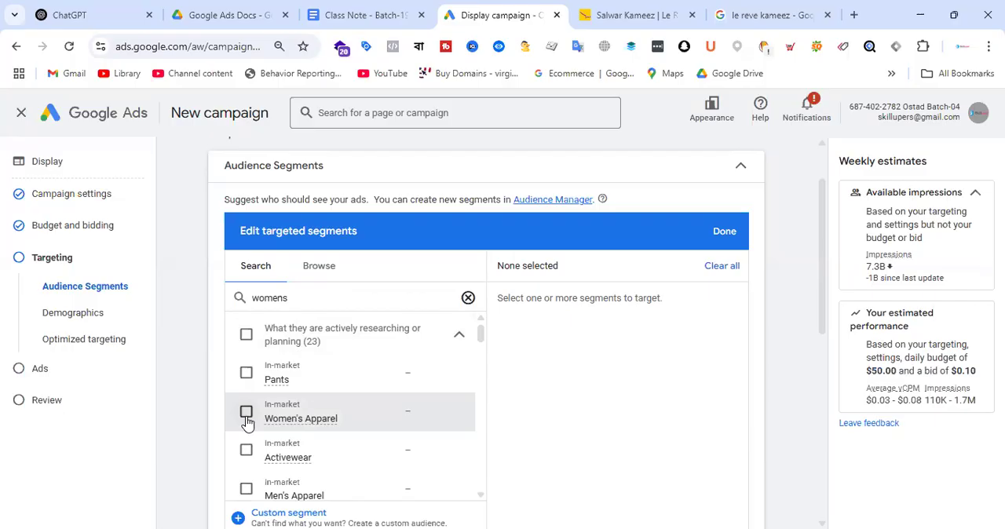
{"action": "left_click", "coordinate": [247, 416]}
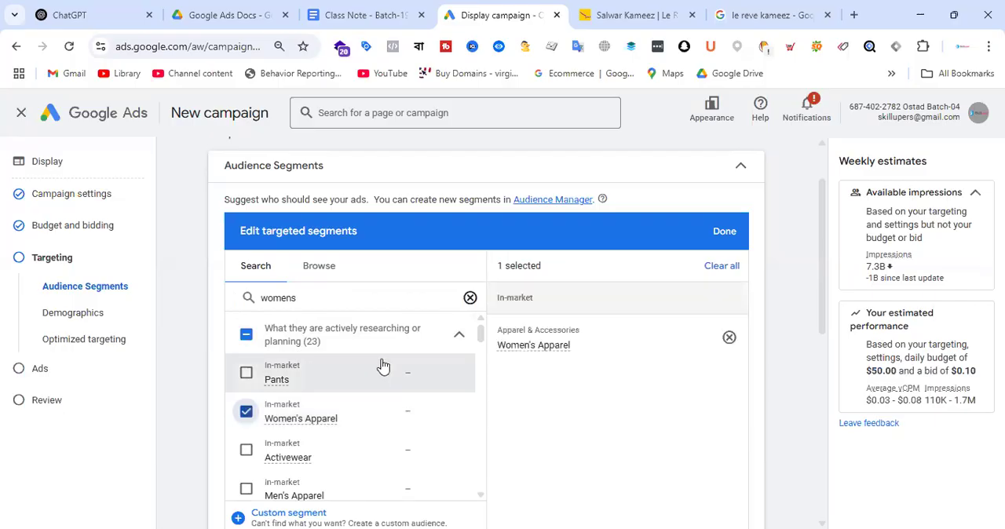
{"action": "scroll", "coordinate": [398, 361], "scroll_direction": "down", "scroll_amount": 2}
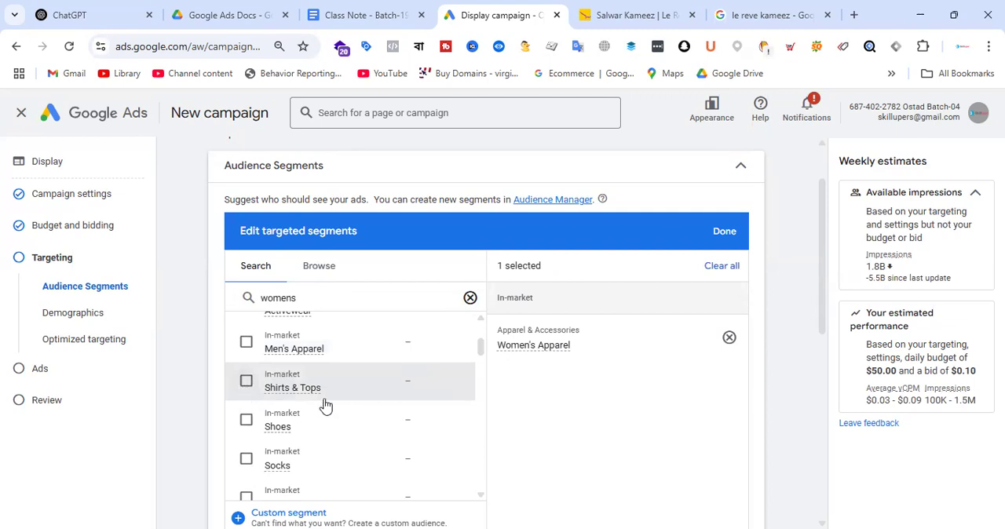
Step: Switch to Le Reve's Salwar Kameez category page and examine the products and their prices
{"action": "left_click", "coordinate": [639, 10]}
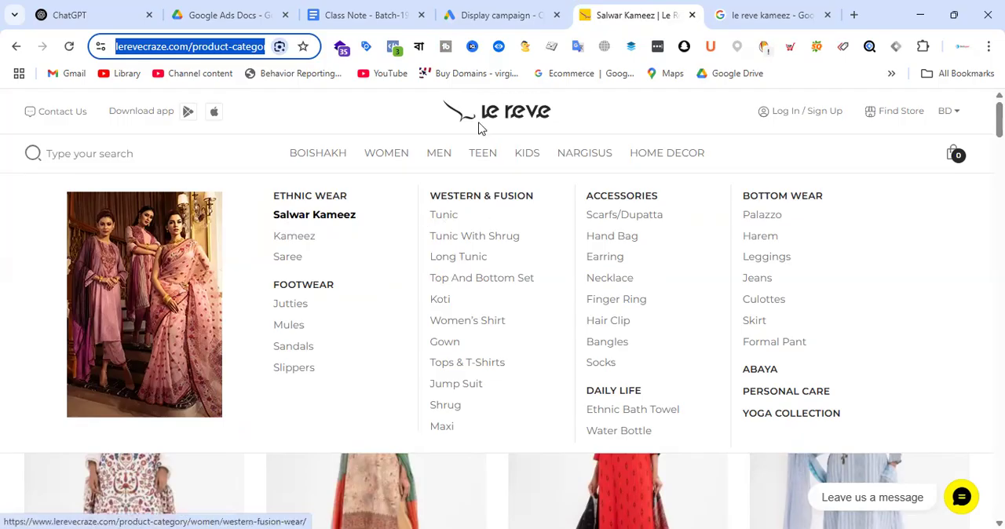
{"action": "left_click", "coordinate": [499, 25]}
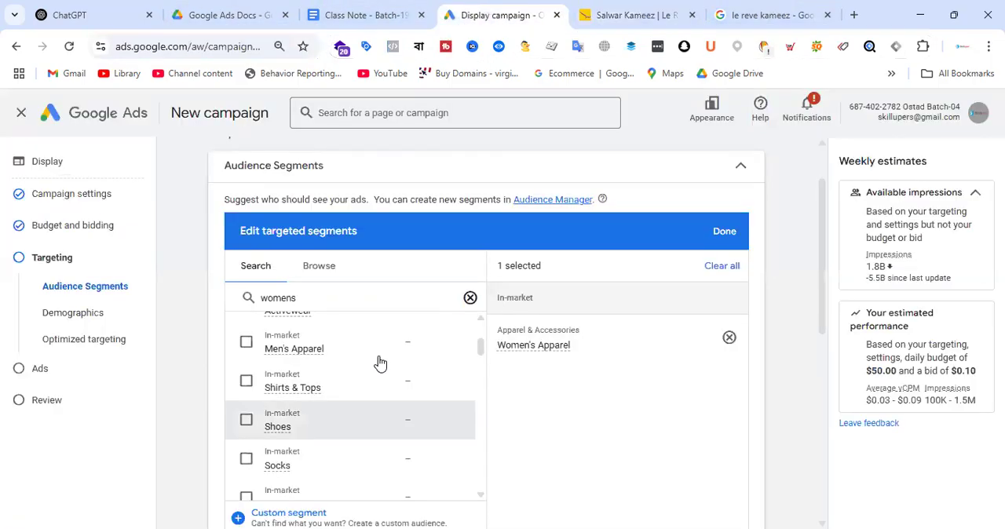
{"action": "left_click", "coordinate": [636, 6]}
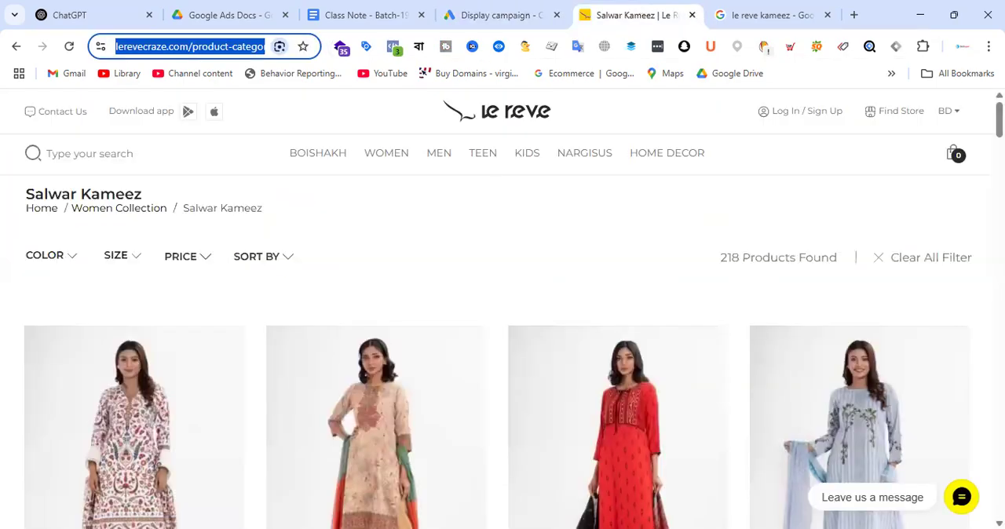
{"action": "scroll", "coordinate": [271, 369], "scroll_direction": "down", "scroll_amount": 6}
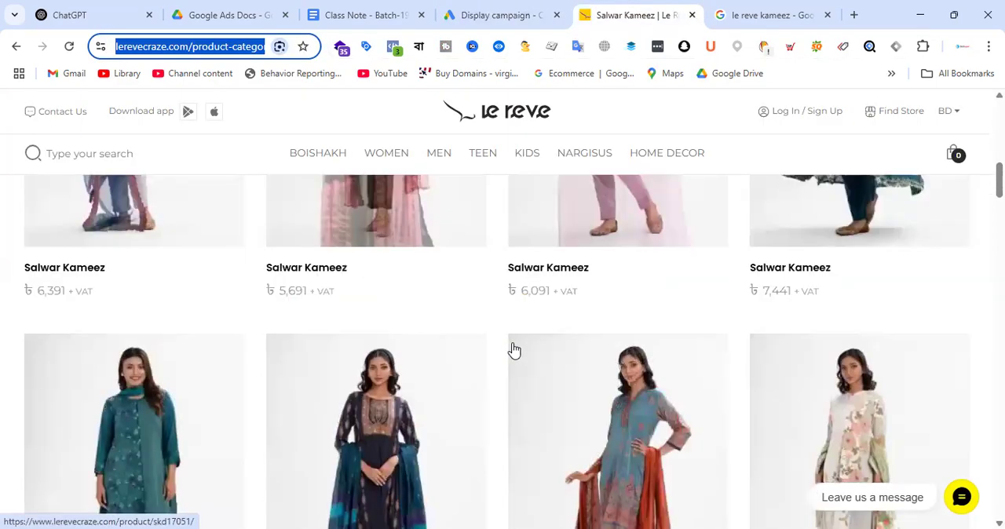
{"action": "scroll", "coordinate": [465, 339], "scroll_direction": "up", "scroll_amount": 2}
{"action": "scroll", "coordinate": [303, 377], "scroll_direction": "down", "scroll_amount": 4}
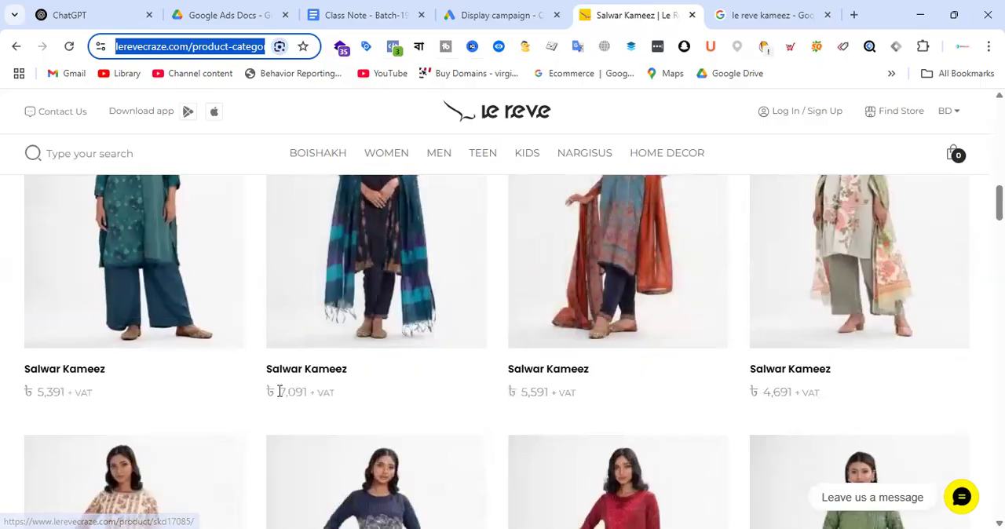
{"action": "left_click_drag", "start_coordinate": [281, 391], "coordinate": [313, 392]}
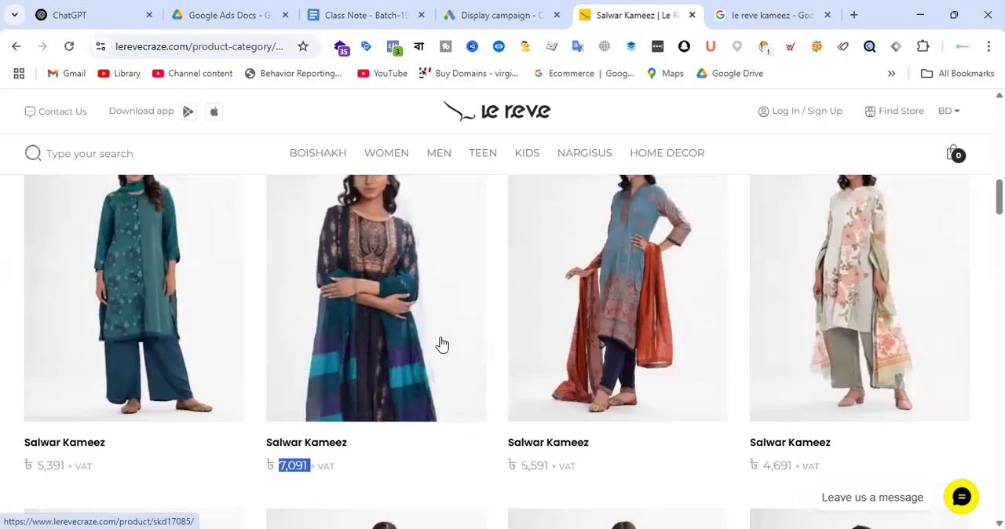
Step: Look over the Salwar Kameez product page, return to the Display campaign in Google Ads and select the in-market segment Shirts & Tops
{"action": "scroll", "coordinate": [449, 320], "scroll_direction": "down", "scroll_amount": 2}
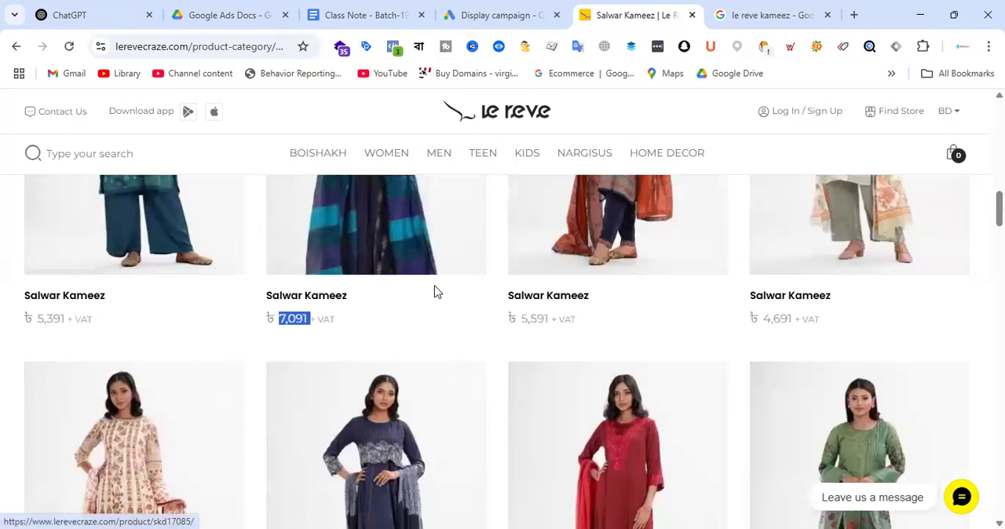
{"action": "scroll", "coordinate": [435, 289], "scroll_direction": "up", "scroll_amount": 2}
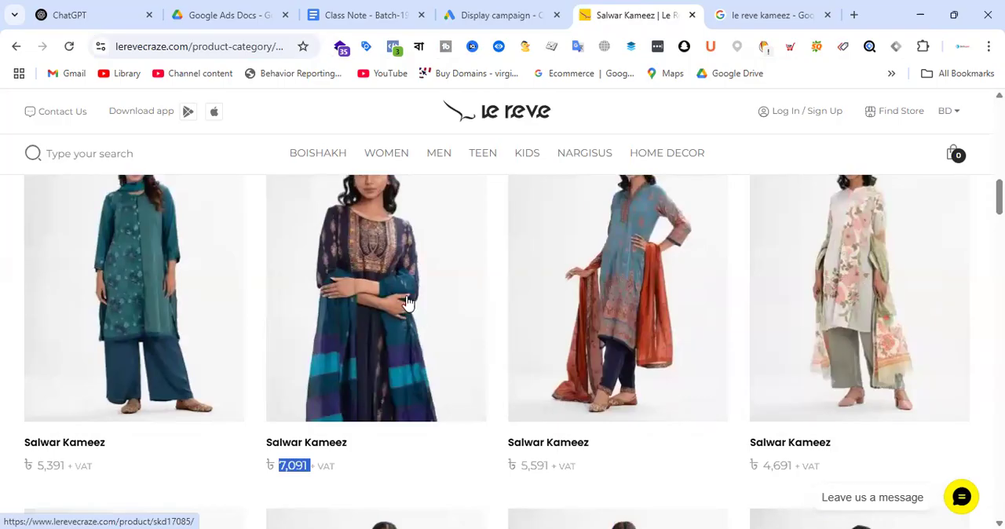
{"action": "left_click", "coordinate": [520, 11]}
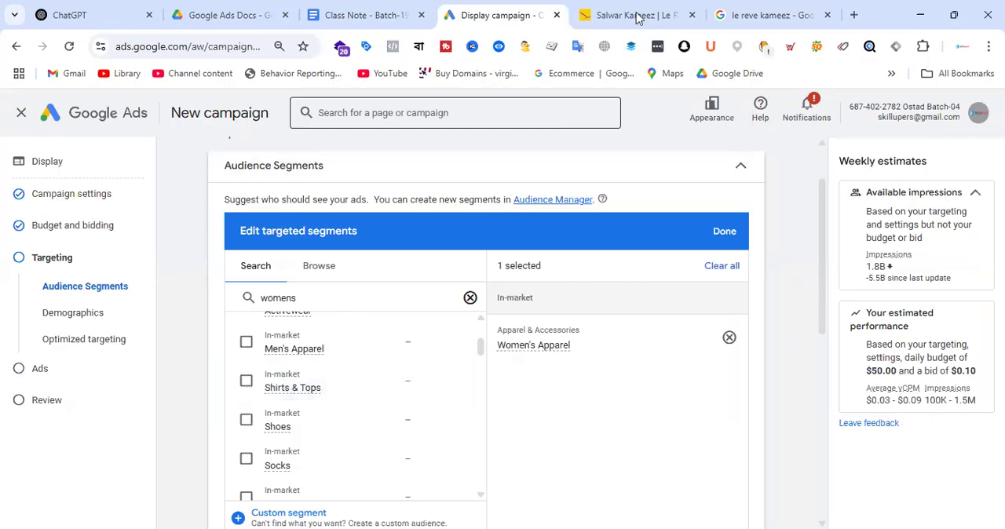
{"action": "key", "text": "ctrl+Tab"}
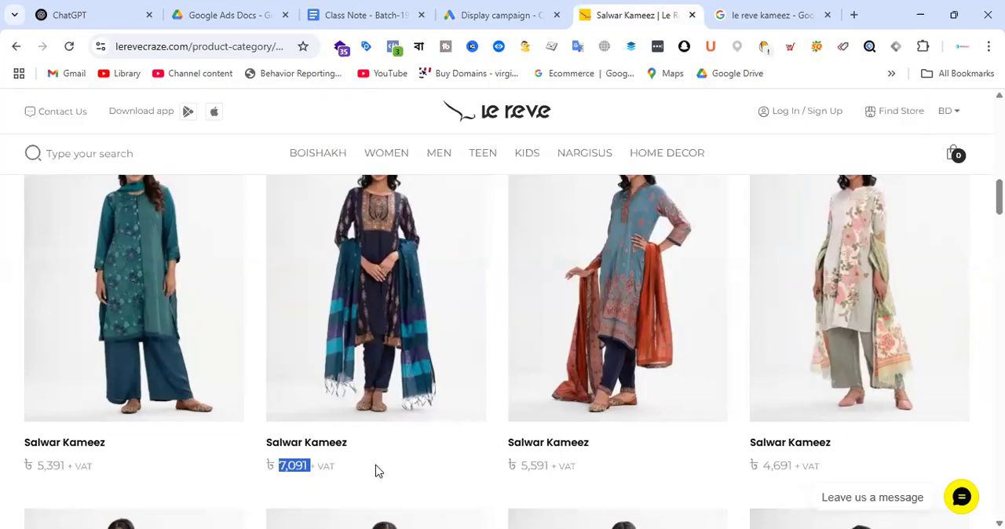
{"action": "left_click", "coordinate": [507, 14]}
{"action": "left_click", "coordinate": [247, 388]}
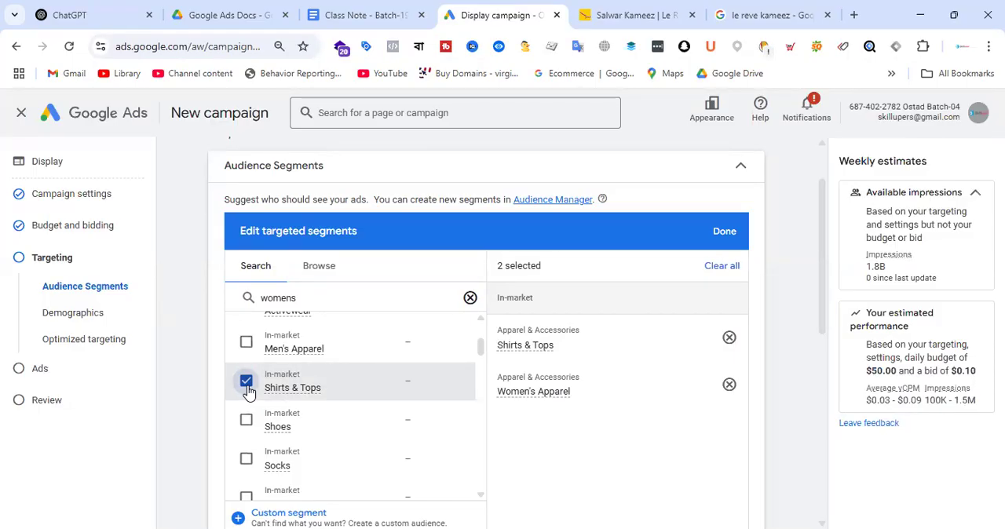
Step: Check the keyword details of the in-market segment Tall Women's Clothing and add it to the targeted segments
{"action": "scroll", "coordinate": [382, 369], "scroll_direction": "down", "scroll_amount": 2}
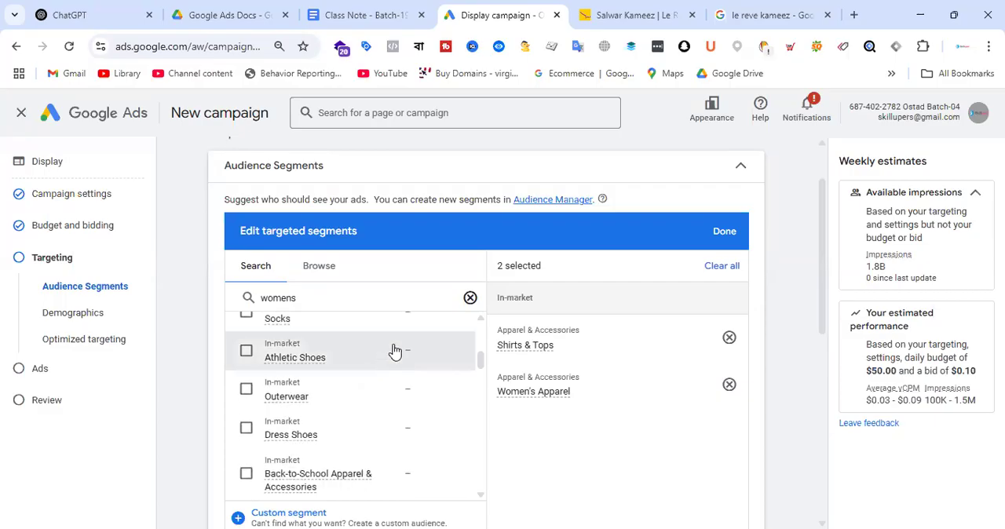
{"action": "scroll", "coordinate": [395, 352], "scroll_direction": "down", "scroll_amount": 2}
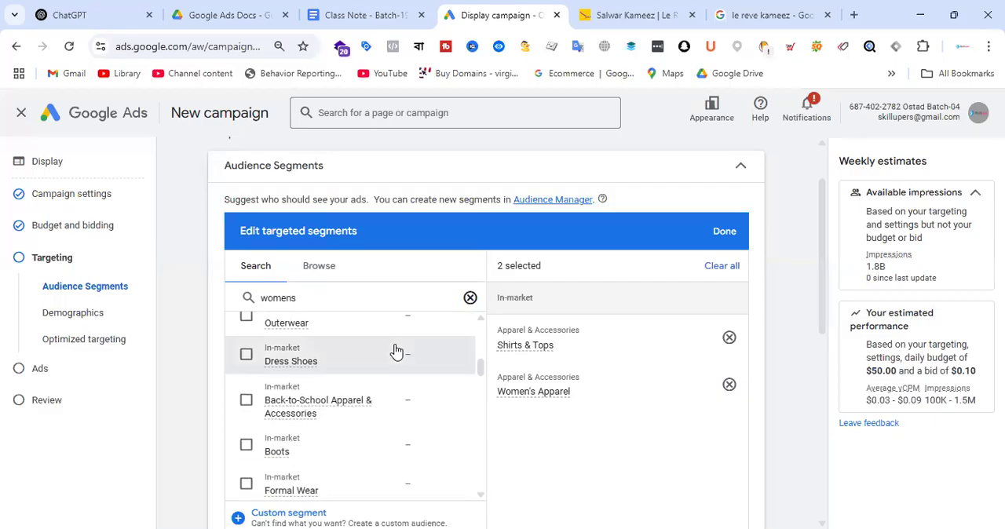
{"action": "scroll", "coordinate": [395, 351], "scroll_direction": "up", "scroll_amount": 2}
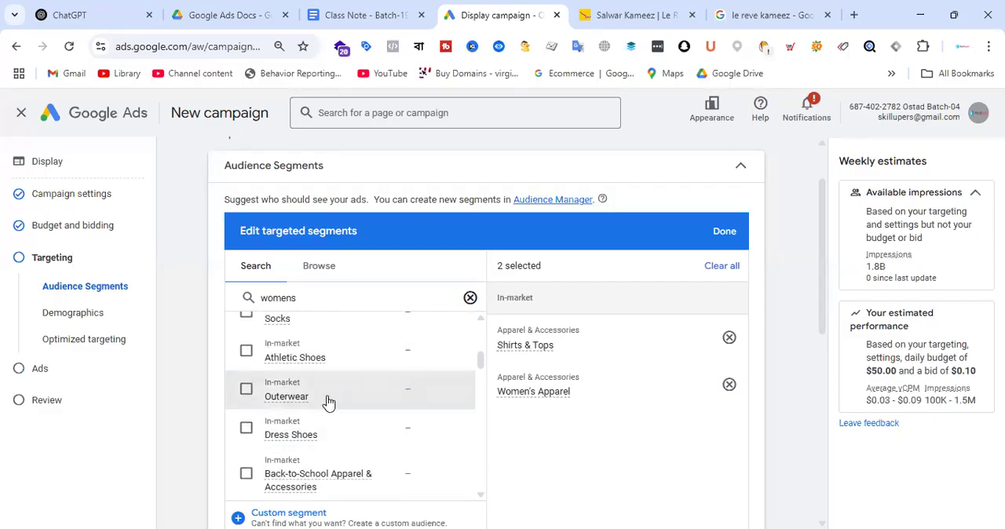
{"action": "scroll", "coordinate": [386, 348], "scroll_direction": "down", "scroll_amount": 3}
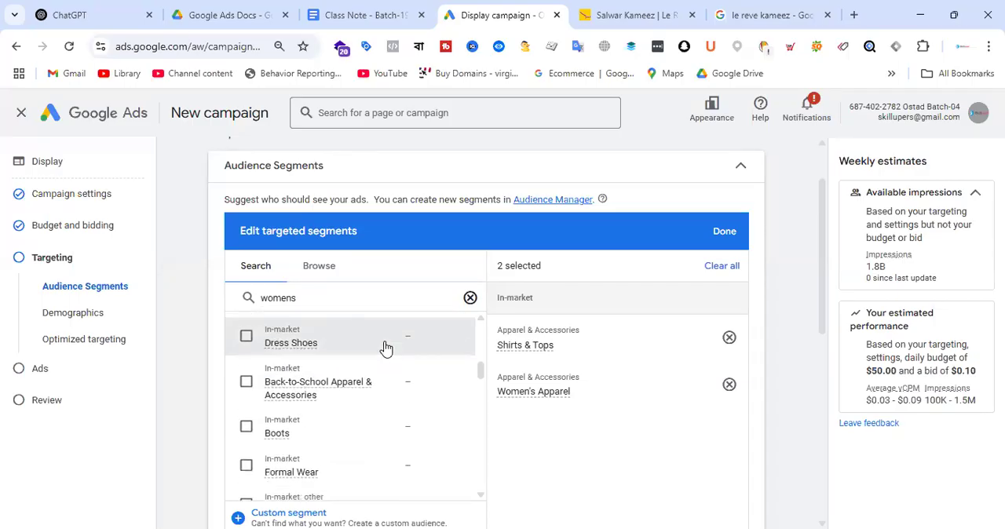
{"action": "scroll", "coordinate": [389, 348], "scroll_direction": "up", "scroll_amount": 2}
{"action": "scroll", "coordinate": [389, 348], "scroll_direction": "down", "scroll_amount": 3}
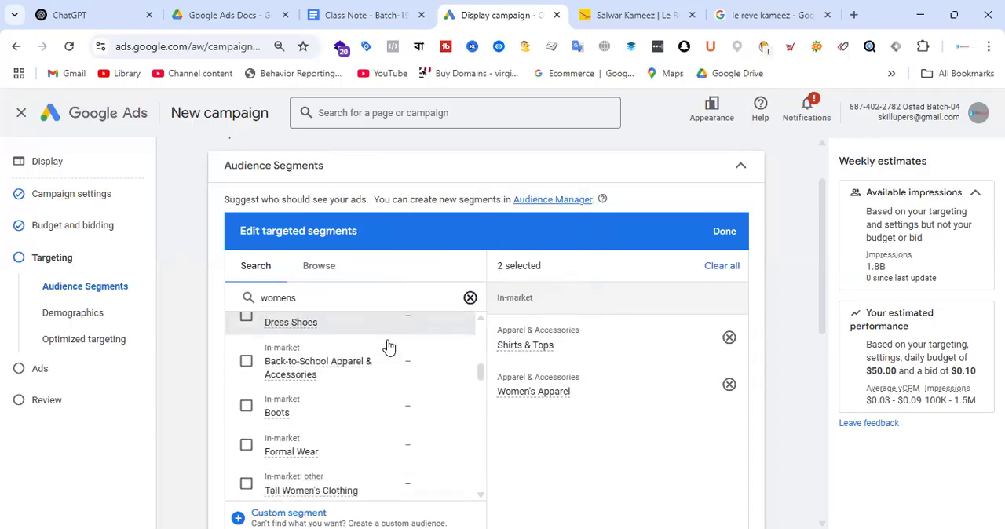
{"action": "scroll", "coordinate": [388, 348], "scroll_direction": "down", "scroll_amount": 2}
{"action": "scroll", "coordinate": [388, 347], "scroll_direction": "up", "scroll_amount": 2}
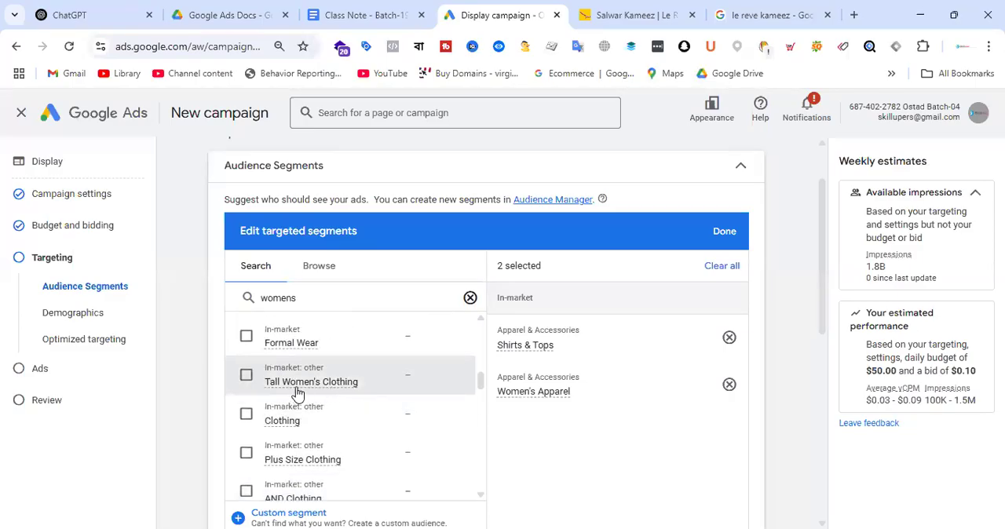
{"action": "mouse_move", "coordinate": [296, 394]}
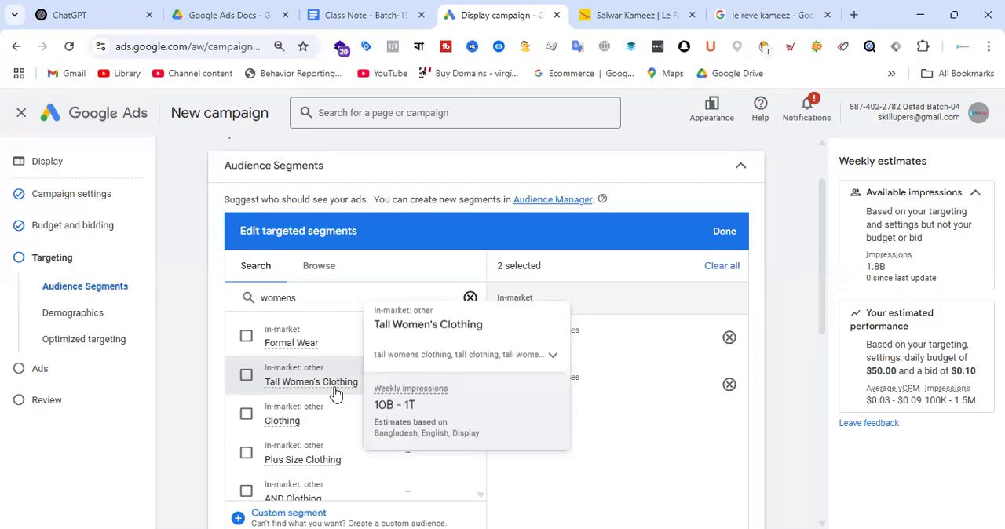
{"action": "left_click", "coordinate": [553, 355]}
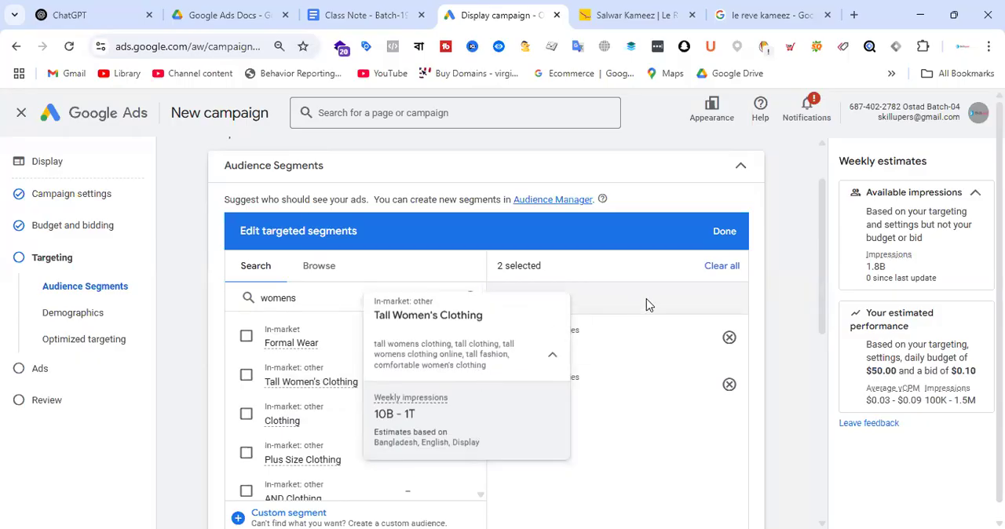
{"action": "left_click", "coordinate": [246, 374]}
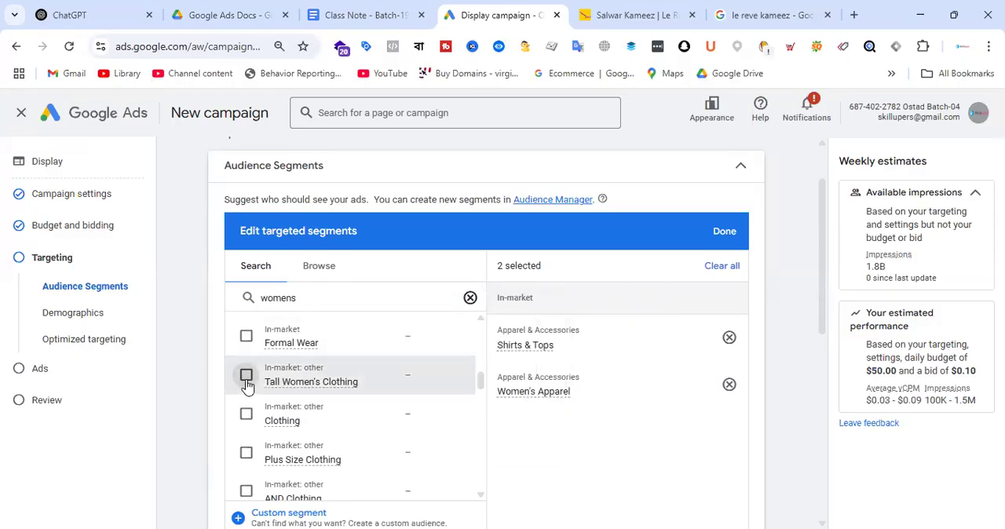
Step: Review the Business Attire for Women segment details, compare them with Le Reve's product page, and select that segment in Google Ads
{"action": "scroll", "coordinate": [438, 322], "scroll_direction": "down", "scroll_amount": 1}
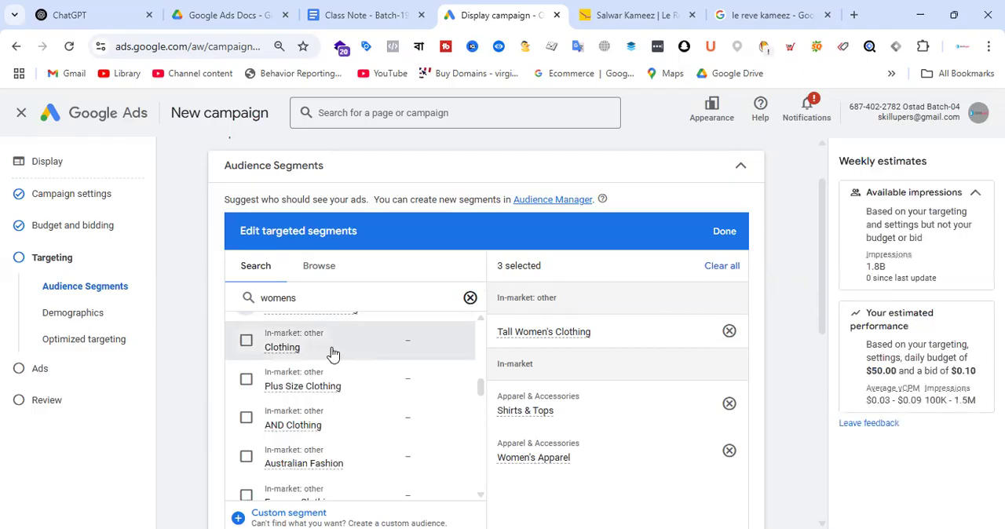
{"action": "scroll", "coordinate": [332, 353], "scroll_direction": "down", "scroll_amount": 2}
{"action": "scroll", "coordinate": [371, 353], "scroll_direction": "down", "scroll_amount": 2}
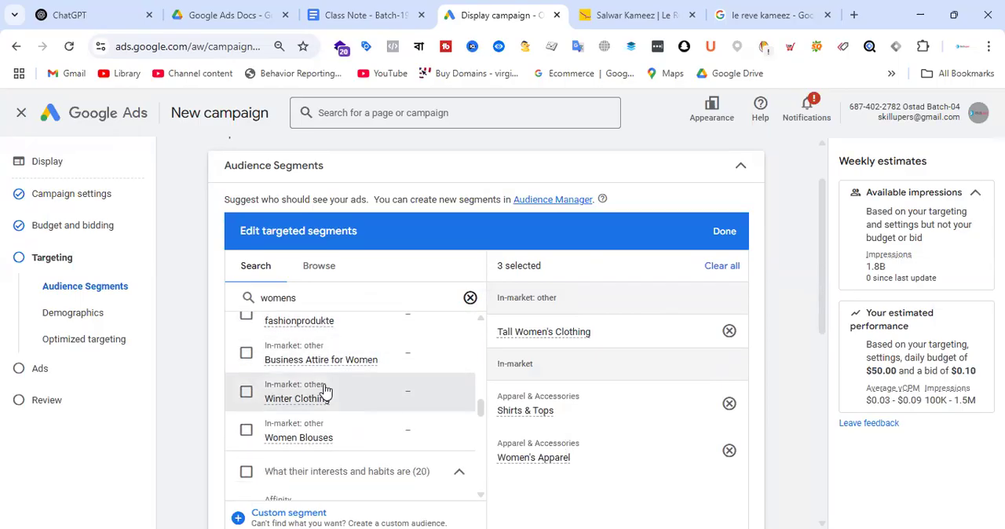
{"action": "mouse_move", "coordinate": [350, 369]}
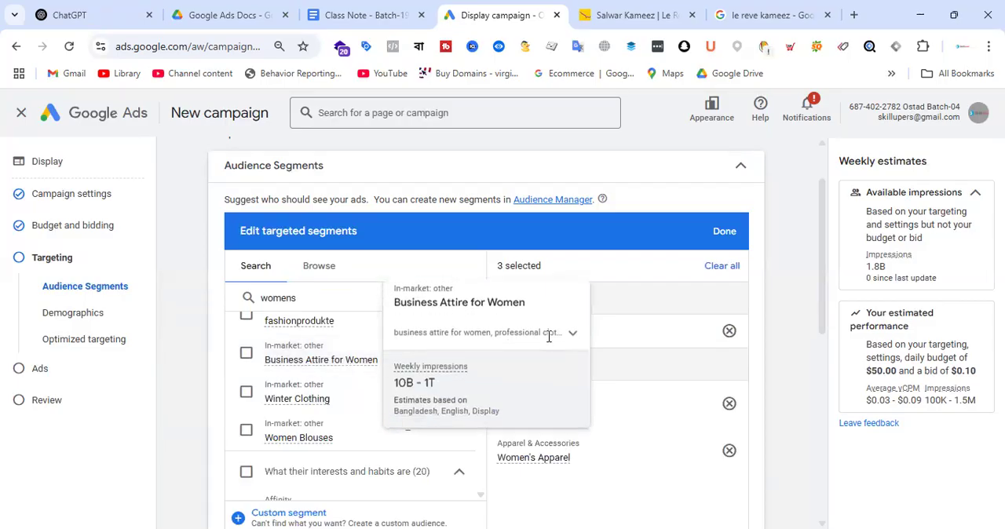
{"action": "left_click", "coordinate": [574, 334]}
{"action": "left_click", "coordinate": [636, 15]}
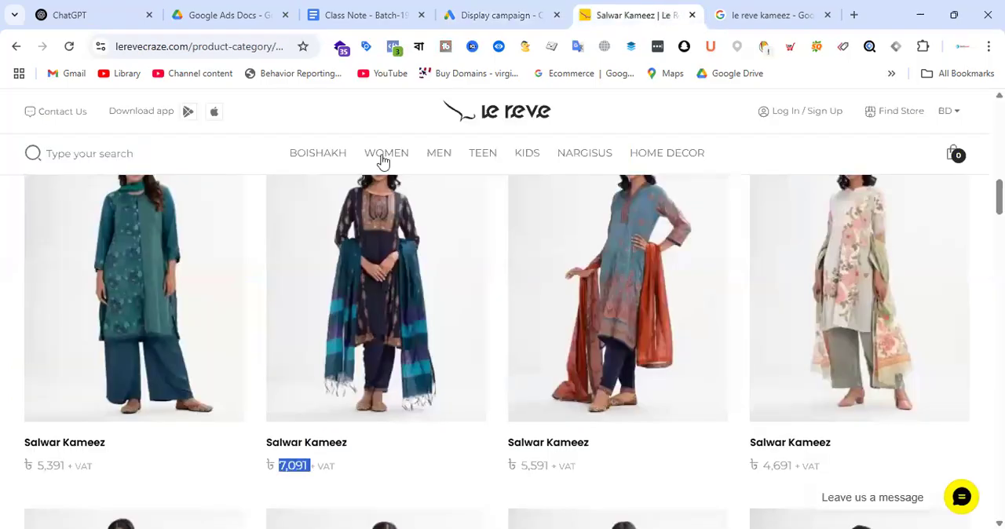
{"action": "mouse_move", "coordinate": [445, 160]}
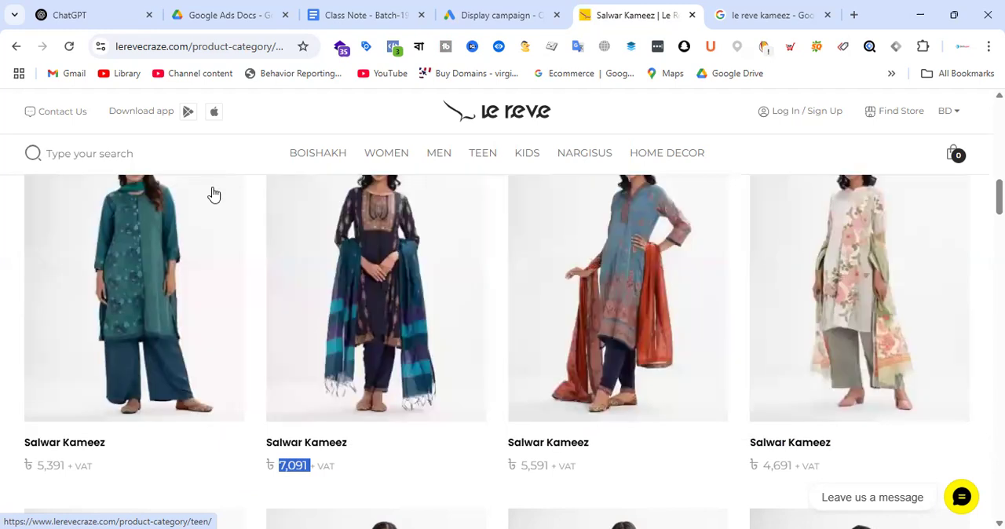
{"action": "left_click", "coordinate": [495, 13]}
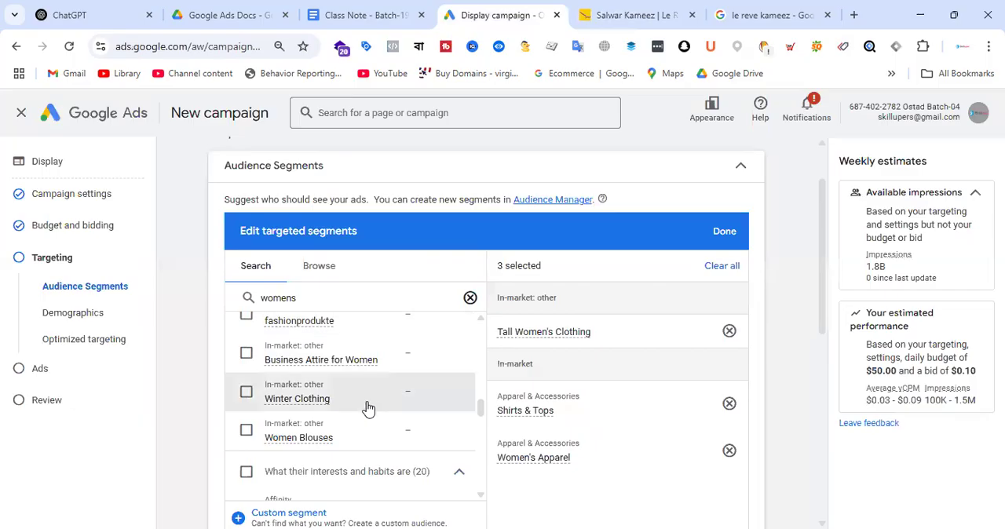
{"action": "left_click", "coordinate": [245, 353]}
Step: Select the affinity segment Women's Media Fans among the interests and habits results
{"action": "scroll", "coordinate": [424, 353], "scroll_direction": "down", "scroll_amount": 1}
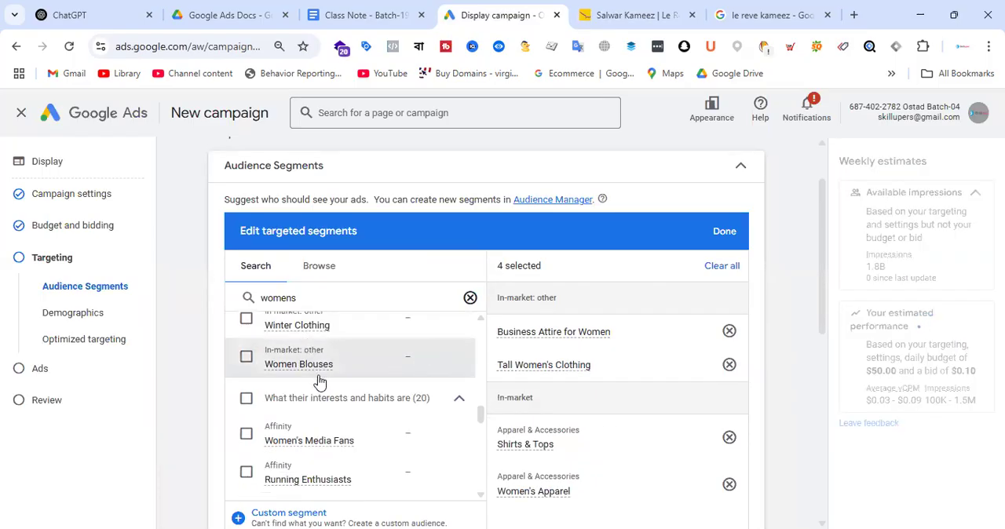
{"action": "scroll", "coordinate": [380, 363], "scroll_direction": "down", "scroll_amount": 1}
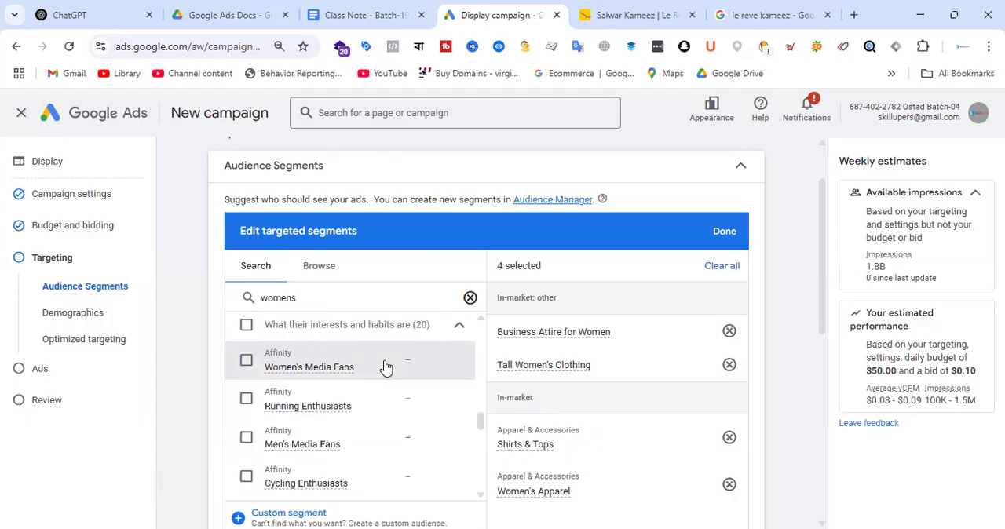
{"action": "mouse_move", "coordinate": [327, 378]}
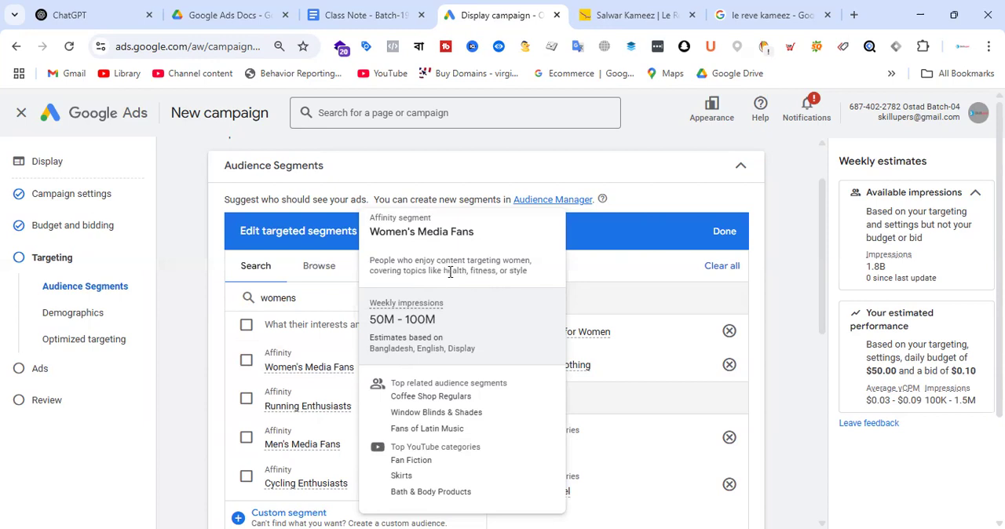
{"action": "left_click", "coordinate": [246, 362]}
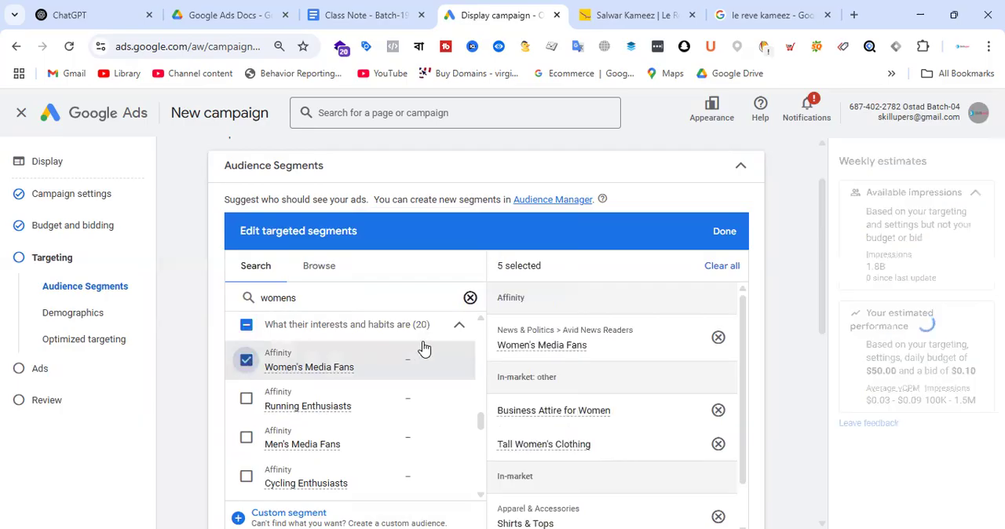
Step: Check the description of the affinity segment Shopping Enthusiasts and add it to the targeted segments
{"action": "scroll", "coordinate": [421, 348], "scroll_direction": "down", "scroll_amount": 3}
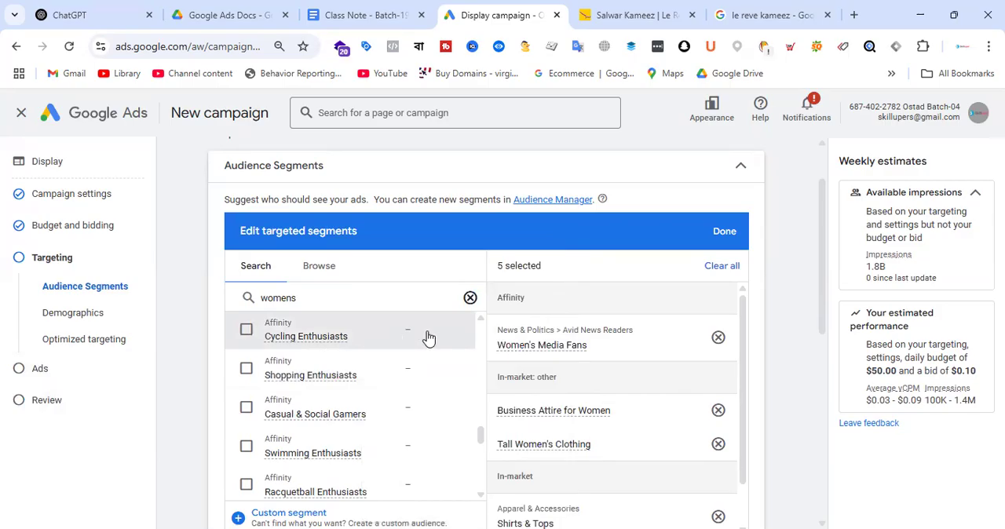
{"action": "mouse_move", "coordinate": [348, 381]}
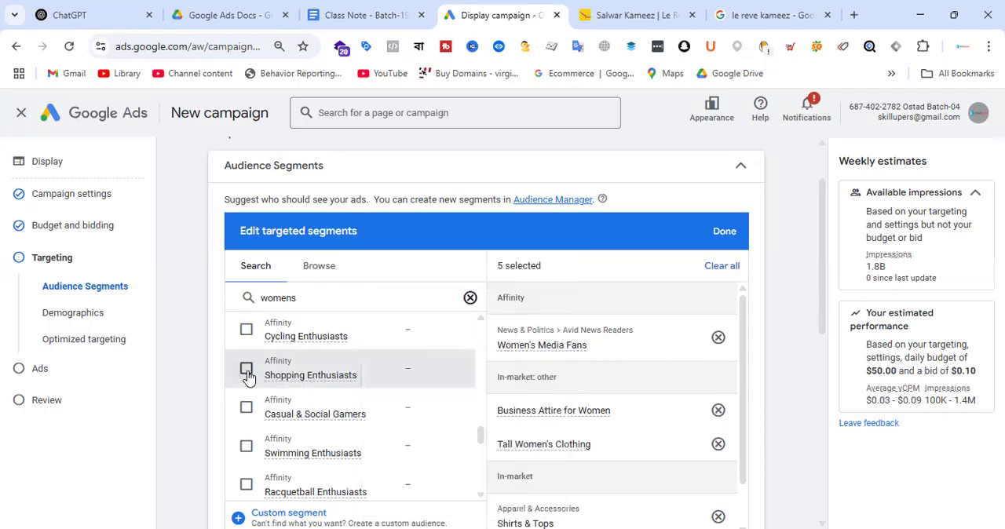
{"action": "mouse_move", "coordinate": [307, 383]}
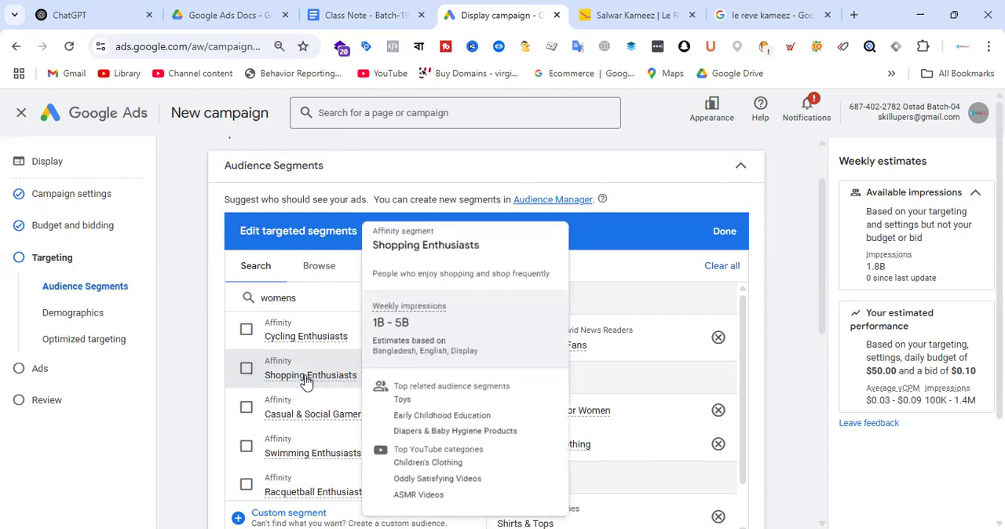
{"action": "left_click", "coordinate": [246, 368]}
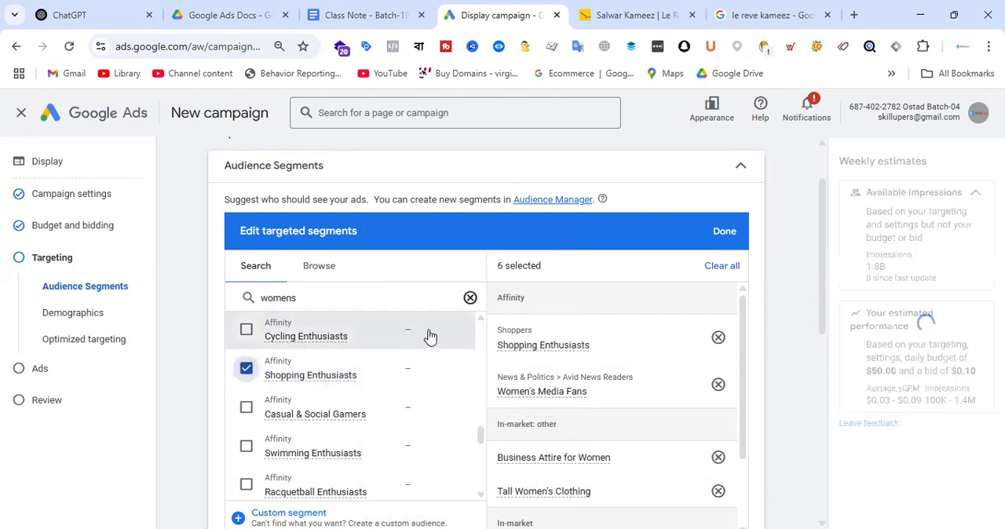
Step: Examine the keyword details of the Clothing Brands segment, and add the affinity segment Luxury Fashion Products to the targeting
{"action": "scroll", "coordinate": [430, 336], "scroll_direction": "down", "scroll_amount": 4}
{"action": "scroll", "coordinate": [430, 338], "scroll_direction": "down", "scroll_amount": 2}
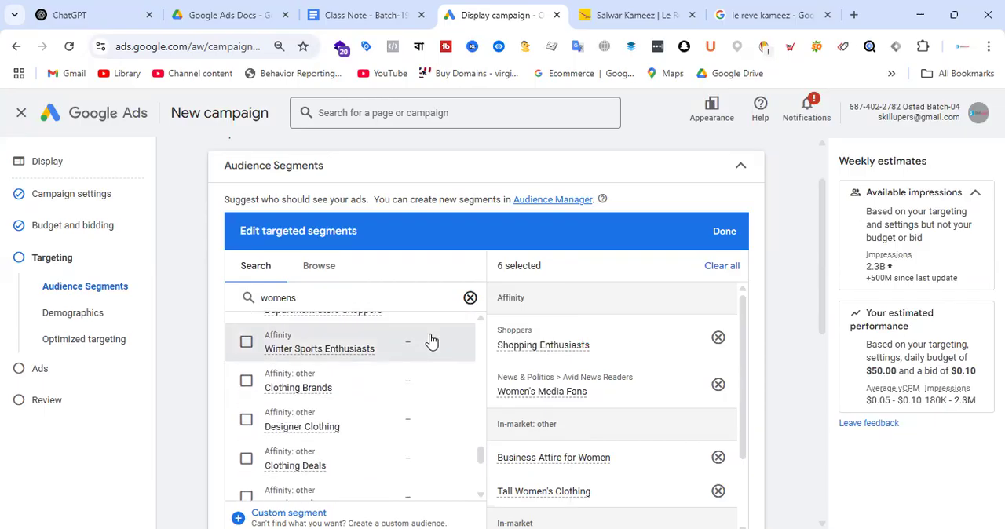
{"action": "scroll", "coordinate": [408, 361], "scroll_direction": "down", "scroll_amount": 1}
{"action": "scroll", "coordinate": [353, 346], "scroll_direction": "up", "scroll_amount": 1}
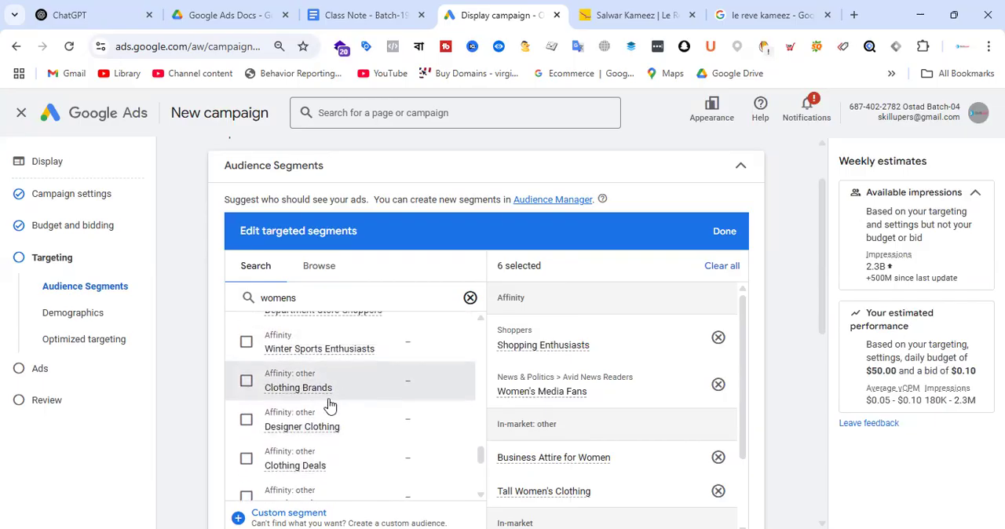
{"action": "mouse_move", "coordinate": [327, 395]}
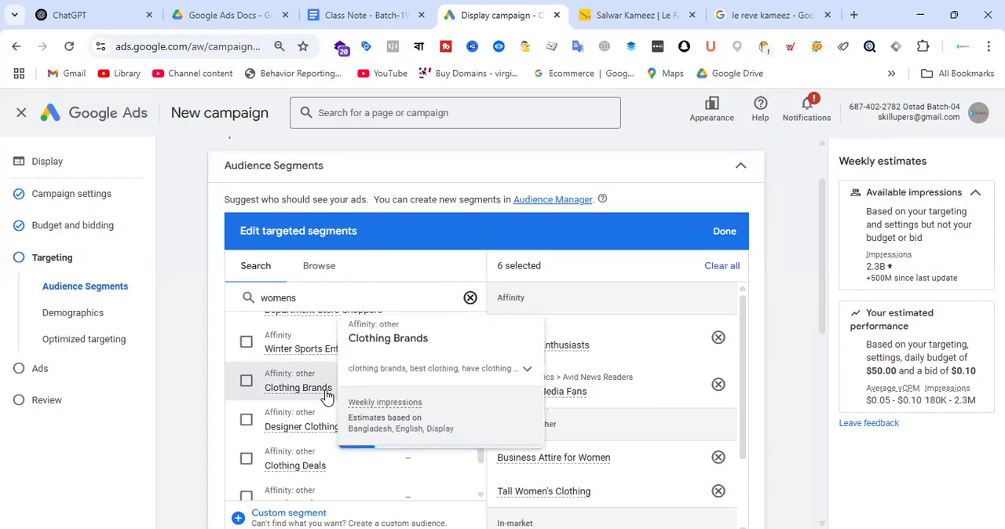
{"action": "left_click", "coordinate": [524, 364]}
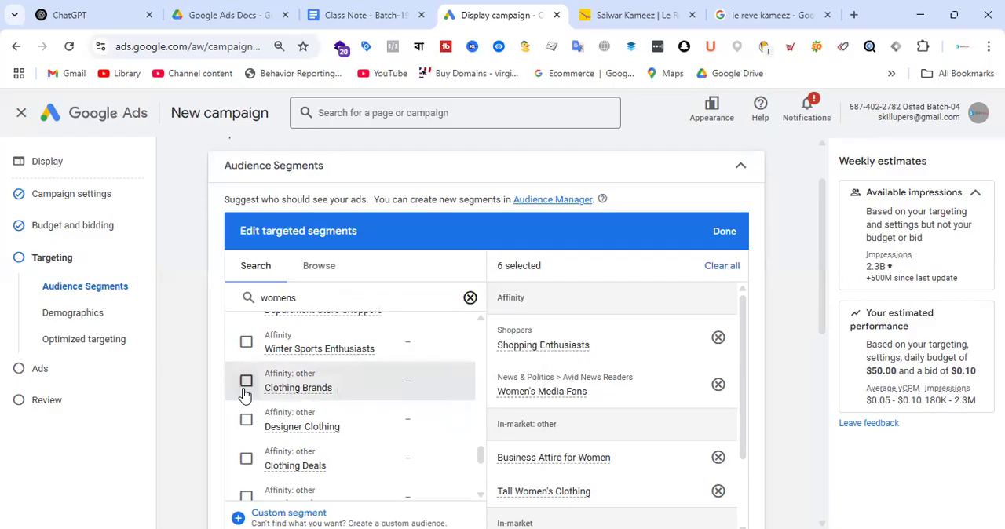
{"action": "scroll", "coordinate": [404, 354], "scroll_direction": "down", "scroll_amount": 2}
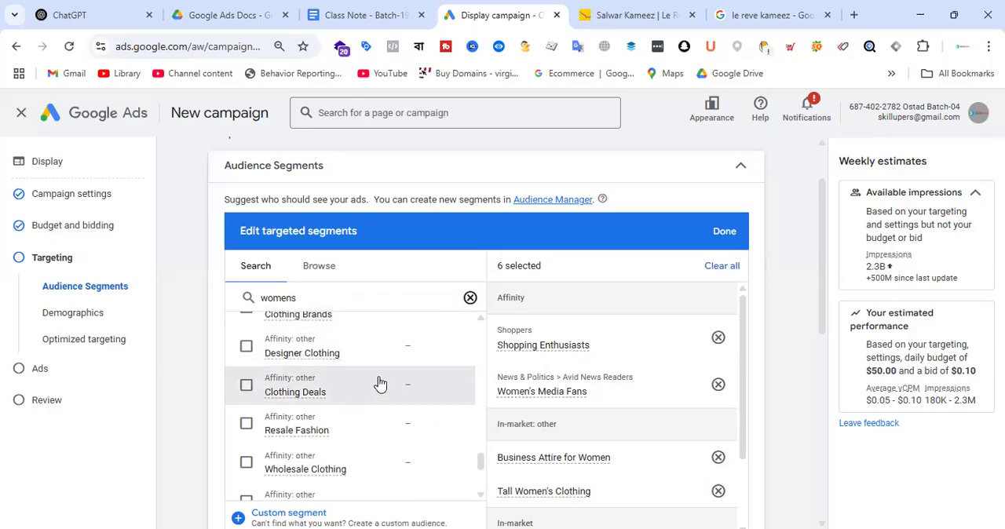
{"action": "scroll", "coordinate": [380, 383], "scroll_direction": "down", "scroll_amount": 2}
{"action": "scroll", "coordinate": [376, 366], "scroll_direction": "down", "scroll_amount": 2}
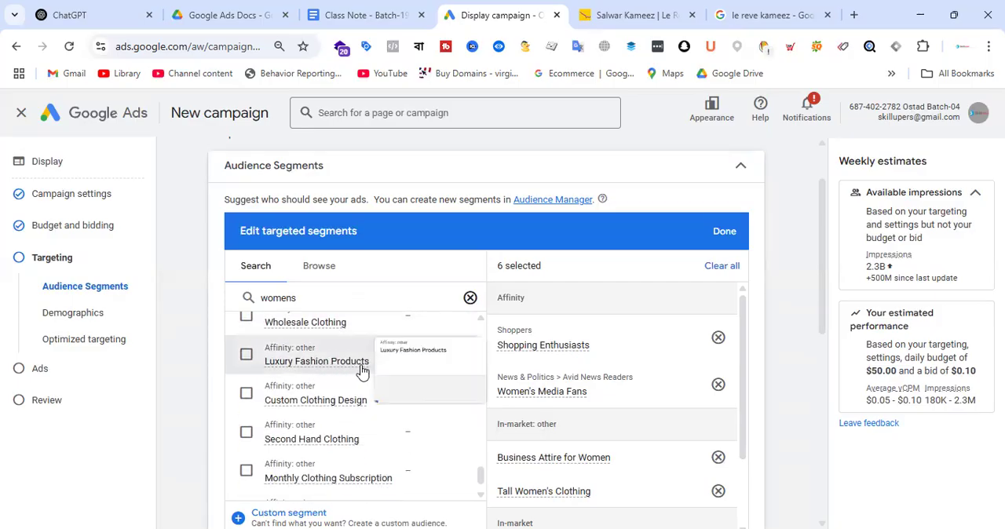
{"action": "left_click", "coordinate": [246, 357]}
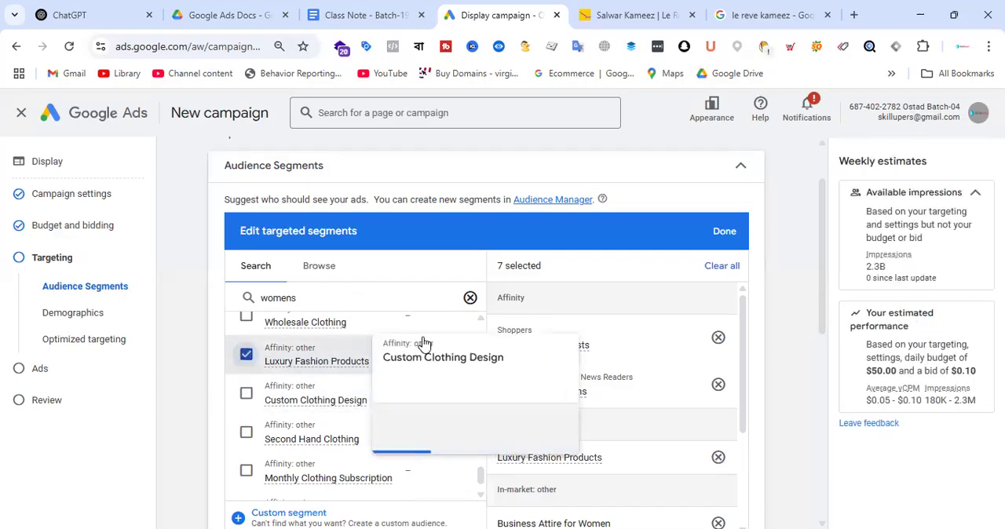
{"action": "scroll", "coordinate": [408, 401], "scroll_direction": "down", "scroll_amount": 2}
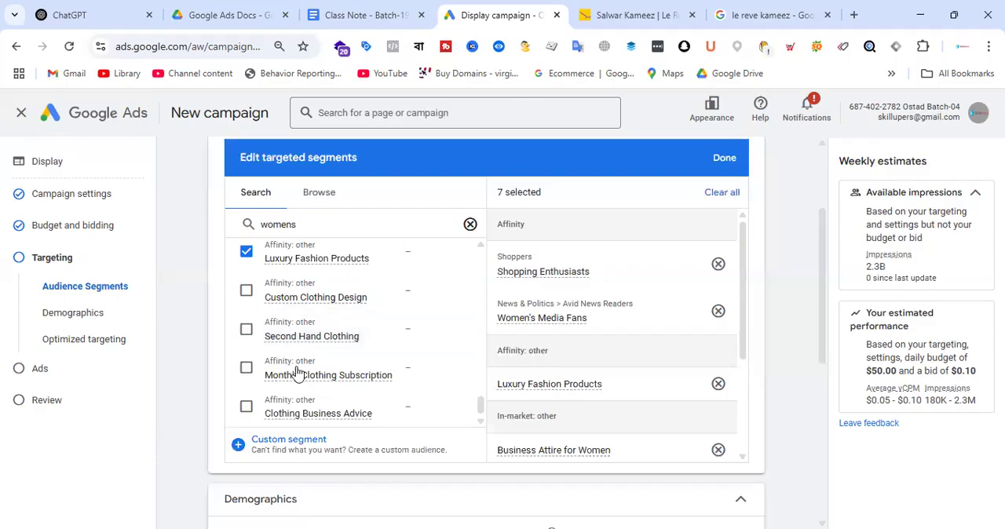
Step: Save the selected audience segments and check the targeting summary against the class notes and Le Reve's product page
{"action": "left_click", "coordinate": [727, 161]}
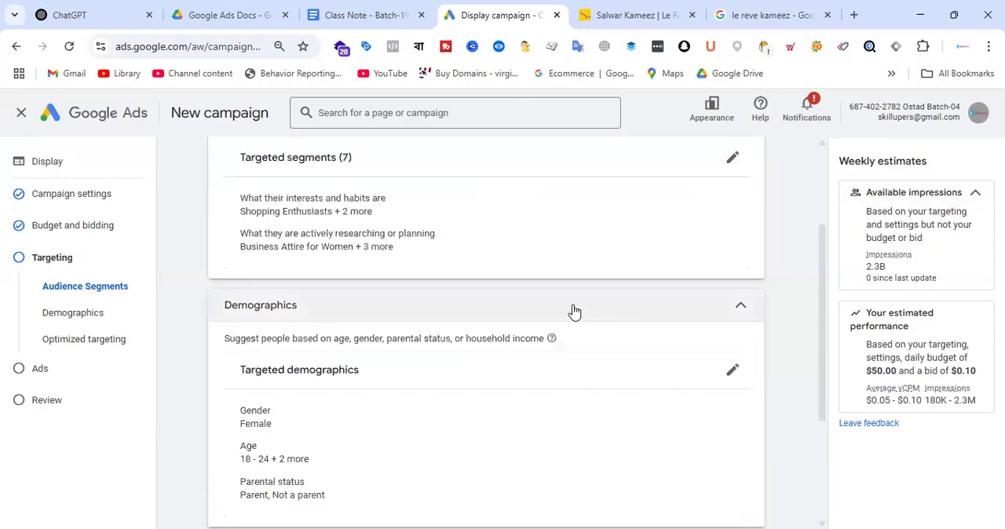
{"action": "scroll", "coordinate": [576, 315], "scroll_direction": "down", "scroll_amount": 4}
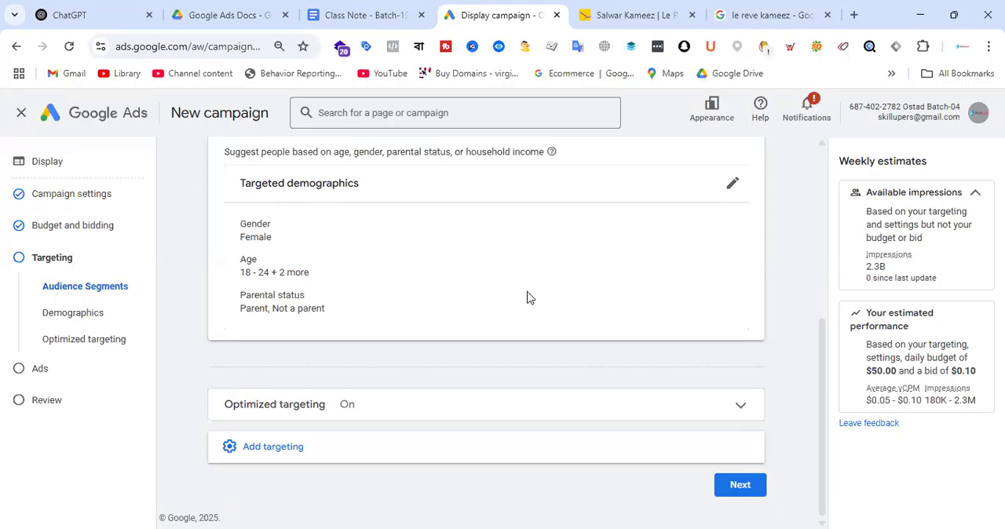
{"action": "scroll", "coordinate": [540, 306], "scroll_direction": "up", "scroll_amount": 4}
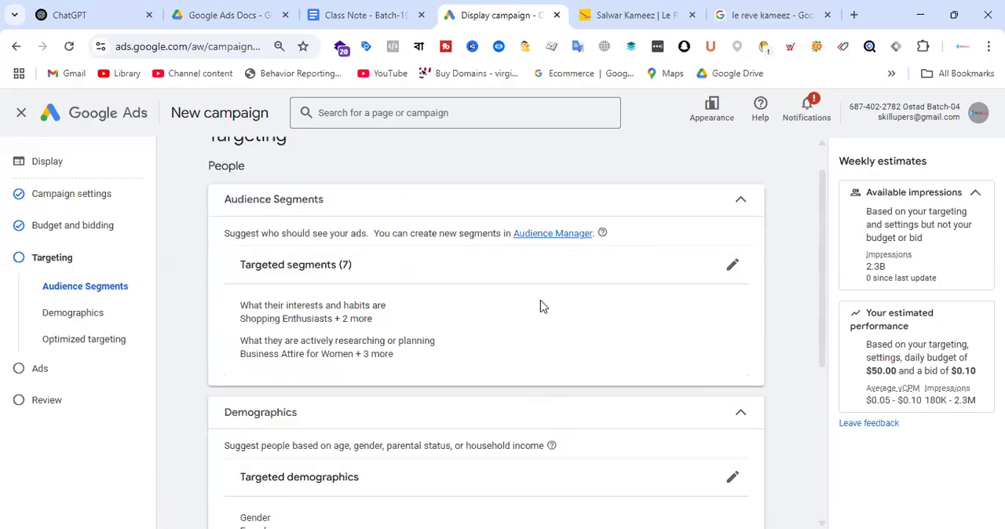
{"action": "left_click", "coordinate": [639, 8]}
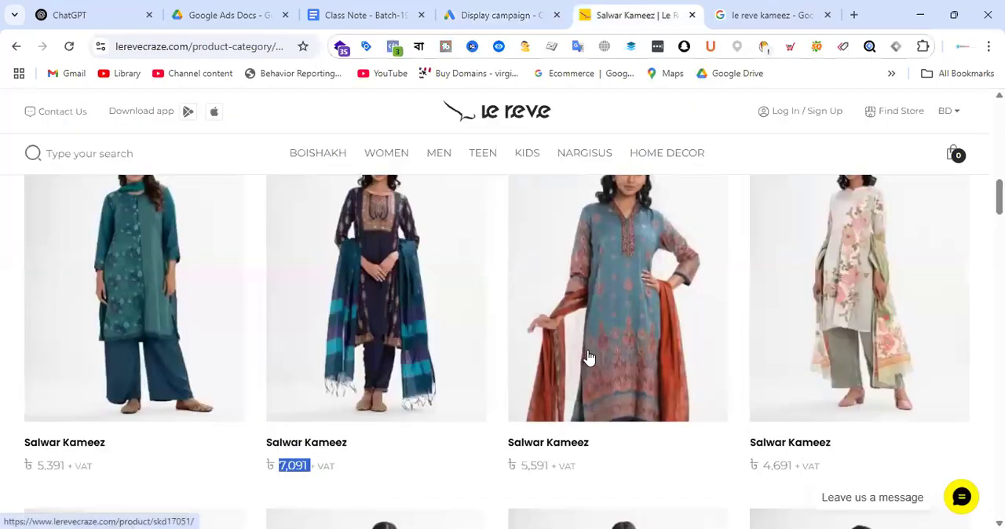
{"action": "left_click", "coordinate": [382, 9]}
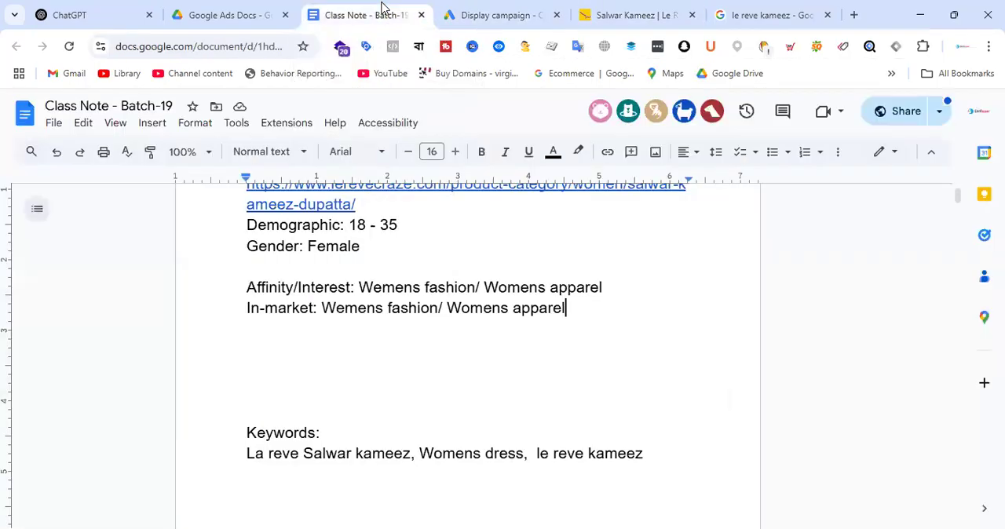
{"action": "left_click", "coordinate": [500, 9]}
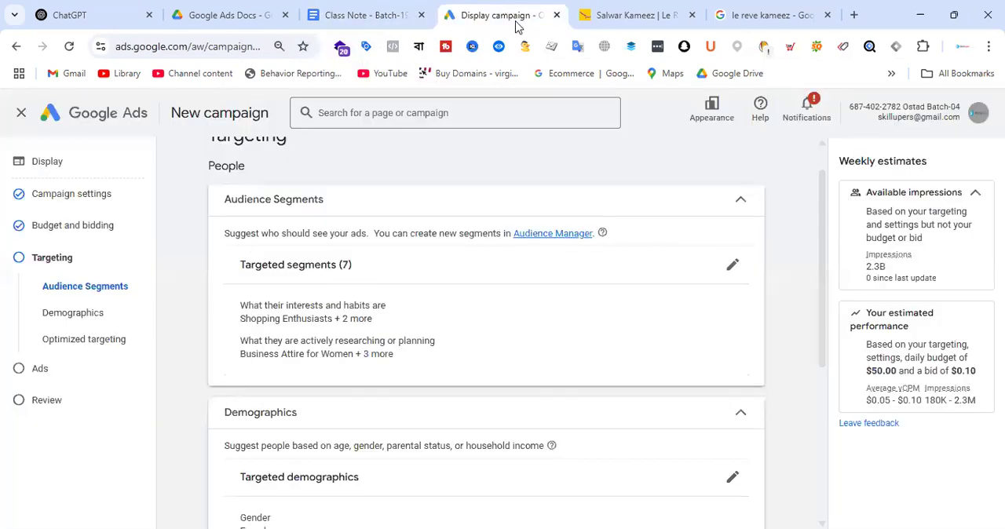
{"action": "scroll", "coordinate": [556, 314], "scroll_direction": "down", "scroll_amount": 2}
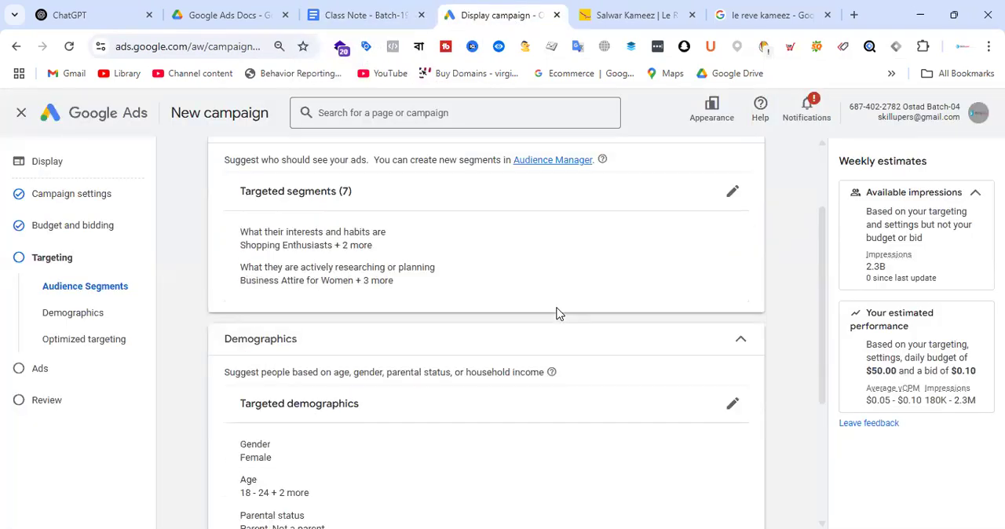
Step: Switch to the Class Note - Batch-19 document and add the line "Campaign- Le Reve Salwar Kameez" between the In-market and Keywords entries, spelled correctly
{"action": "left_click", "coordinate": [401, 12]}
{"action": "scroll", "coordinate": [457, 362], "scroll_direction": "up", "scroll_amount": 2}
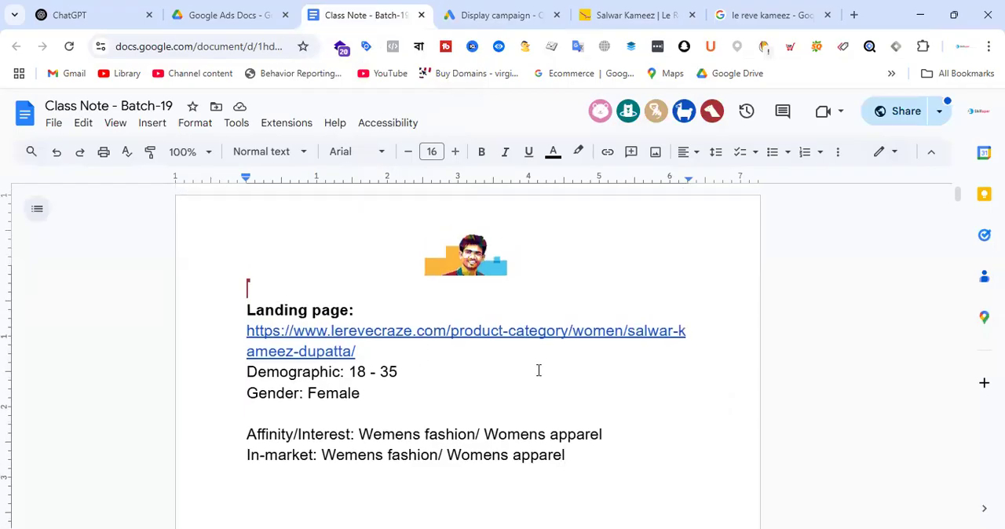
{"action": "scroll", "coordinate": [510, 383], "scroll_direction": "down", "scroll_amount": 2}
{"action": "left_click", "coordinate": [312, 370]}
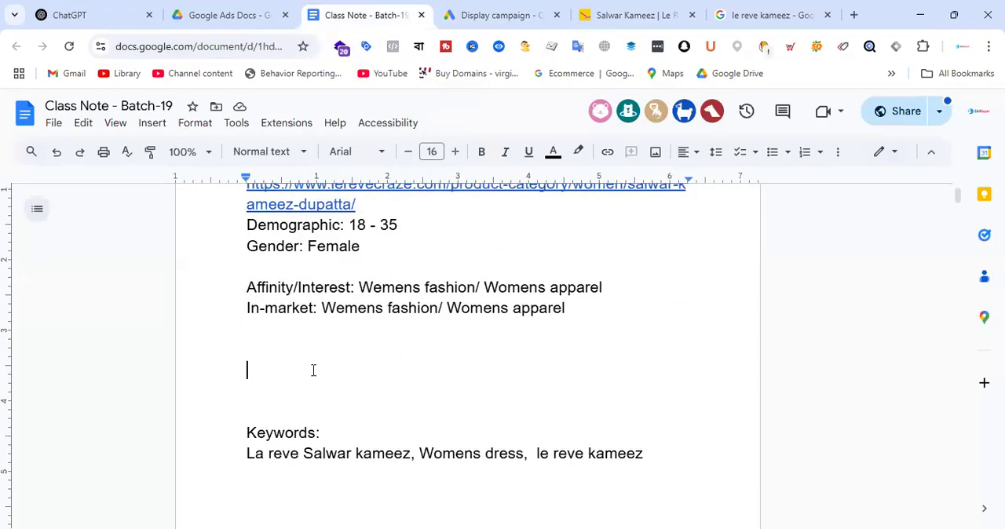
{"action": "type", "text": "Cap"}
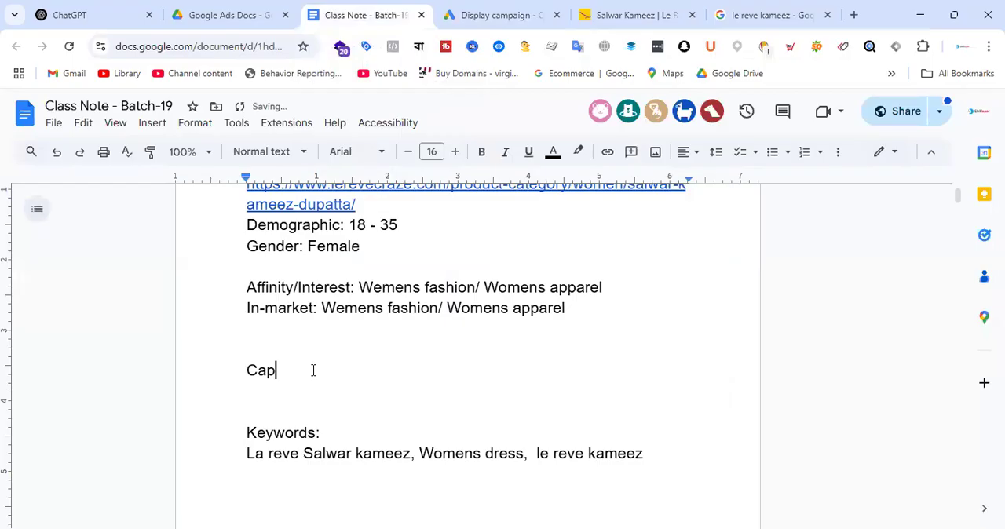
{"action": "key", "text": "BackSpace"}
{"action": "type", "text": "mapaign- Le Reve "}
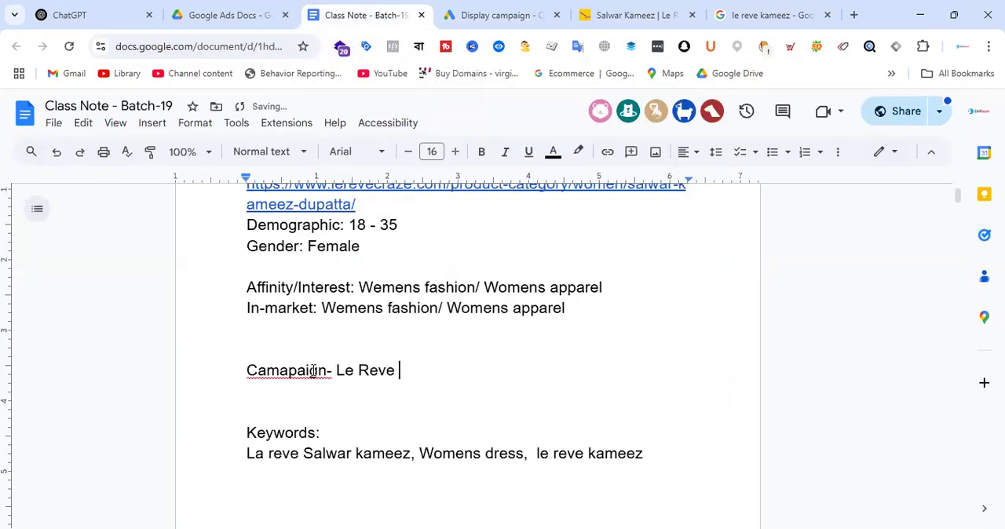
{"action": "type", "text": "Salwae"}
{"action": "key", "text": "BackSpace"}
{"action": "key", "text": "BackSpace"}
{"action": "type", "text": "r Kameez"}
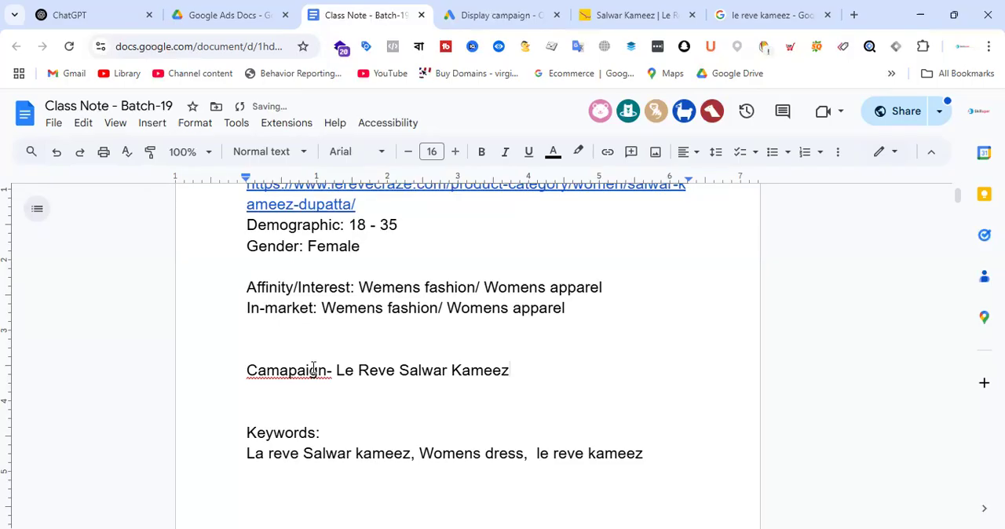
{"action": "right_click", "coordinate": [300, 372]}
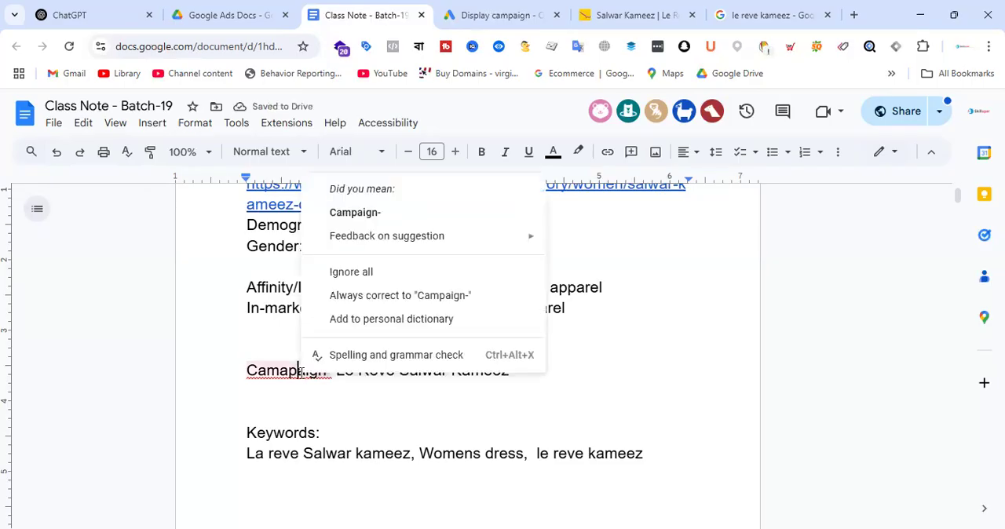
{"action": "left_click", "coordinate": [358, 212]}
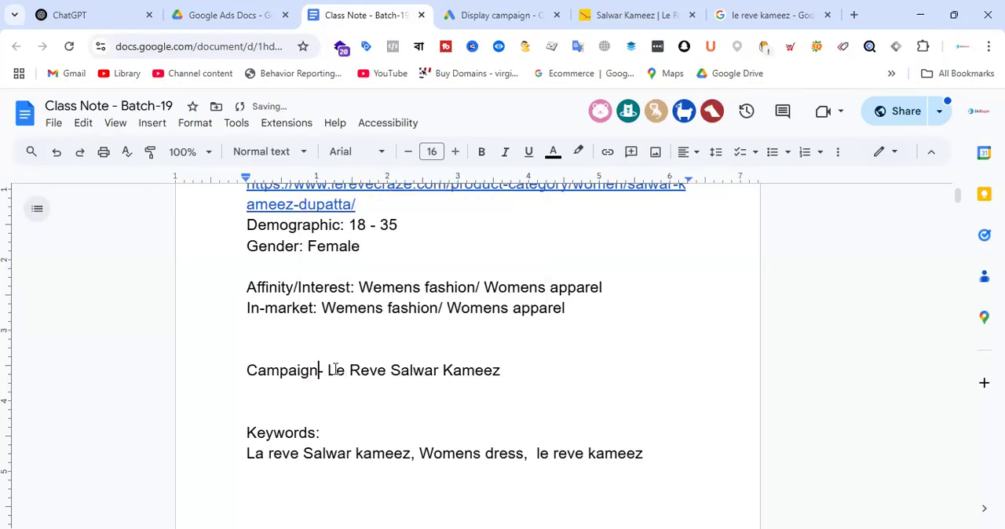
Step: Below the campaign line, after a blank line, add "Ad Group-01: Demographic + Affinity/In-Market"
{"action": "left_click", "coordinate": [544, 372]}
{"action": "key", "text": "Return"}
{"action": "key", "text": "Return"}
{"action": "type", "text": "Ad Grou"}
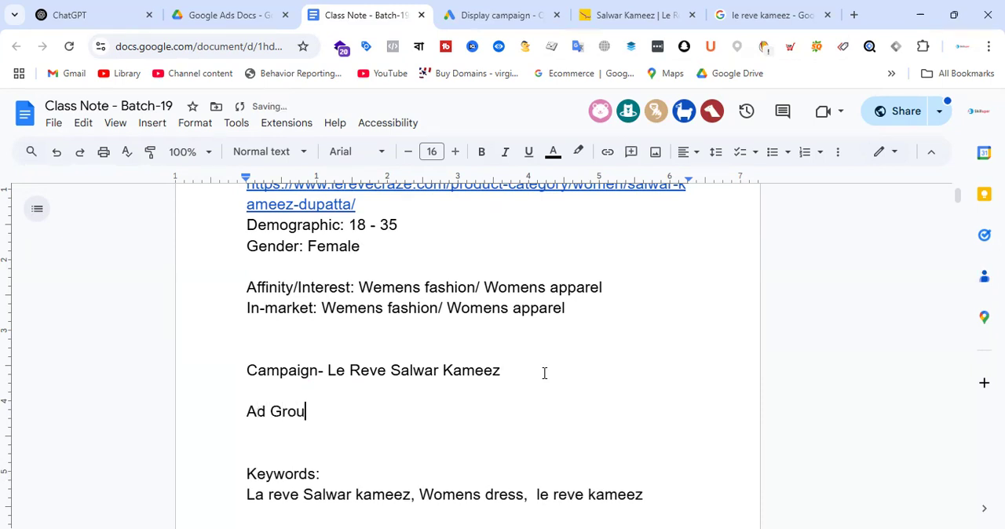
{"action": "type", "text": "p-01: Dem"}
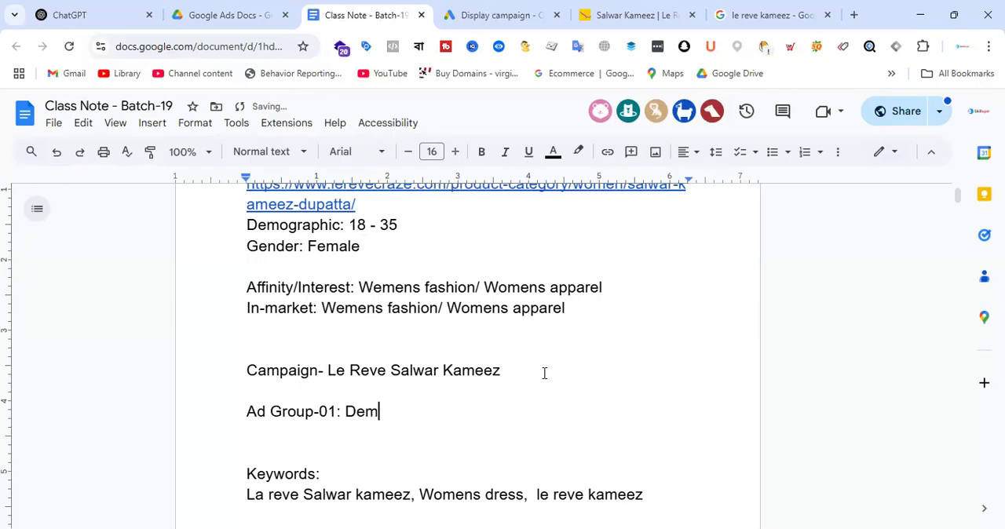
{"action": "type", "text": "ographi"}
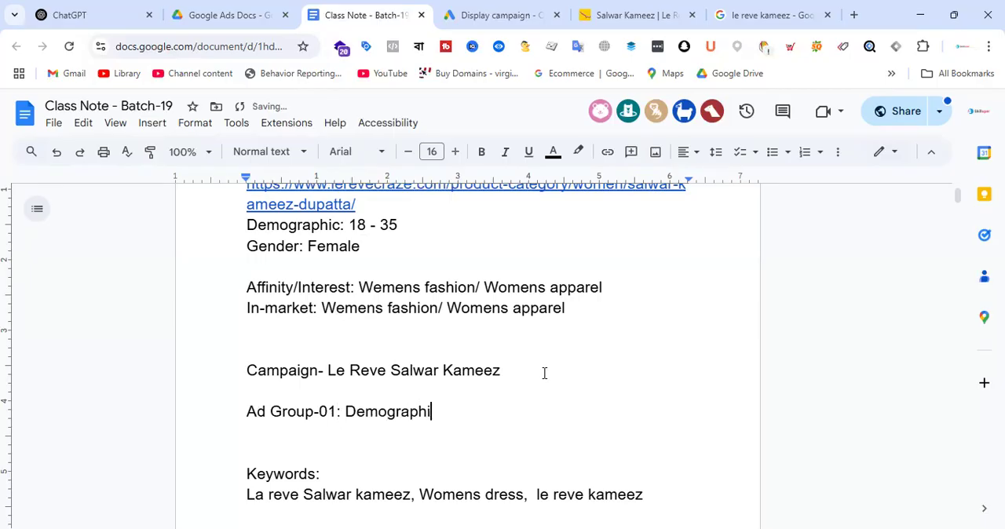
{"action": "type", "text": "c + Affinity"}
{"action": "key", "text": "BackSpace"}
{"action": "type", "text": "/In-Market"}
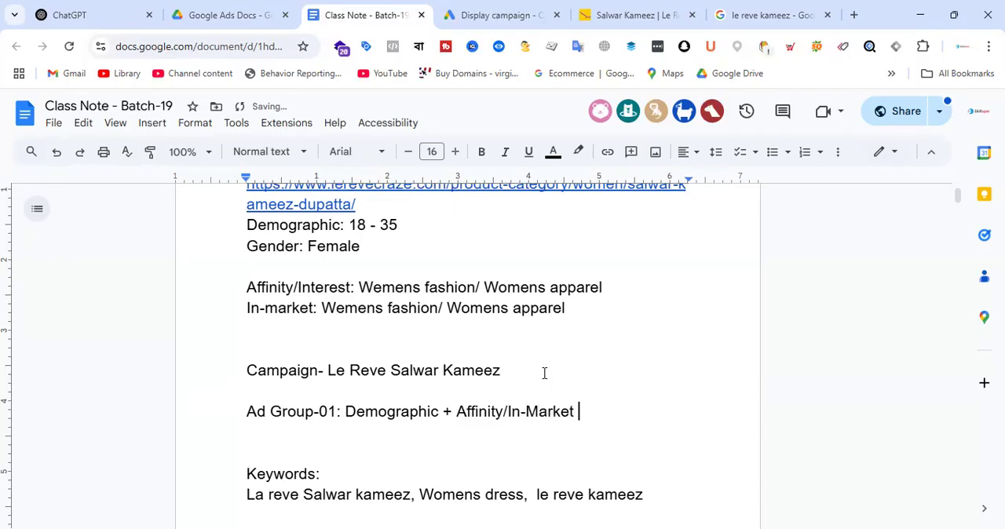
Step: Add "Ad Group-02: Custom audience" below the first ad group, separated by a blank line
{"action": "key", "text": "Return"}
{"action": "key", "text": "Return"}
{"action": "type", "text": "Ad Group"}
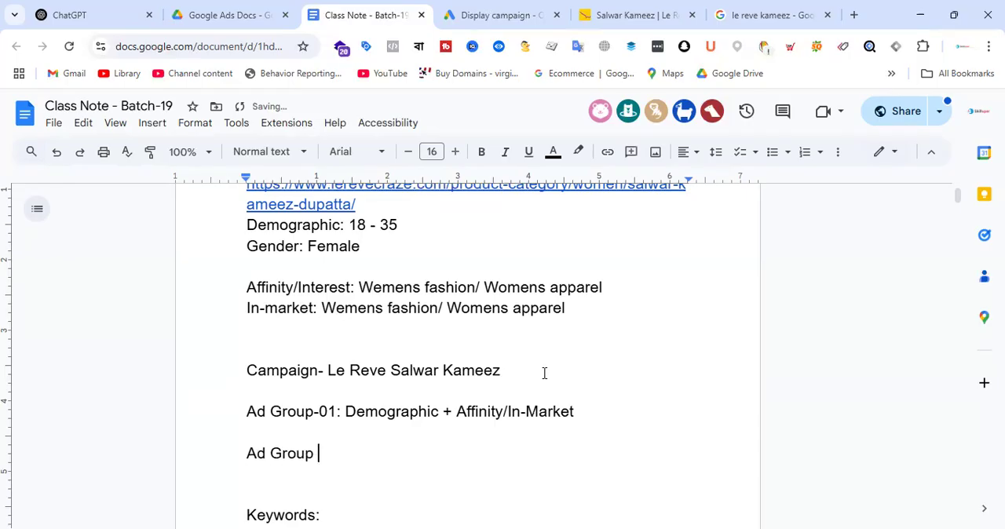
{"action": "key", "text": "BackSpace"}
{"action": "type", "text": "-02:"}
{"action": "key", "text": "Return"}
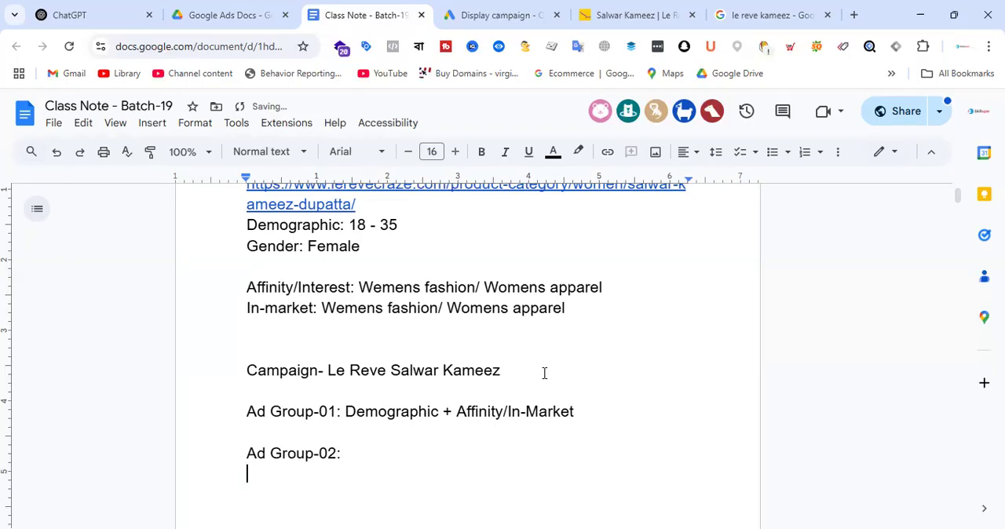
{"action": "key", "text": "BackSpace"}
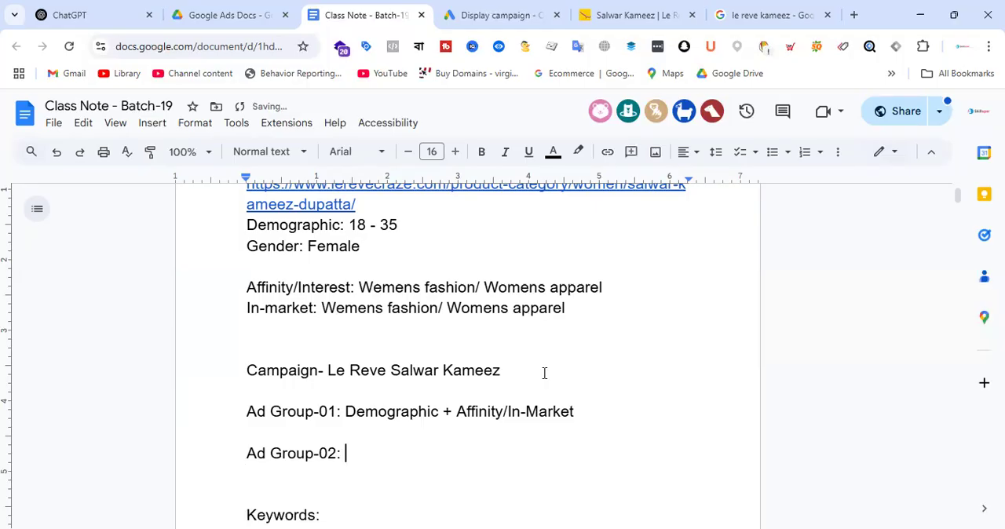
{"action": "type", "text": "Custom aud"}
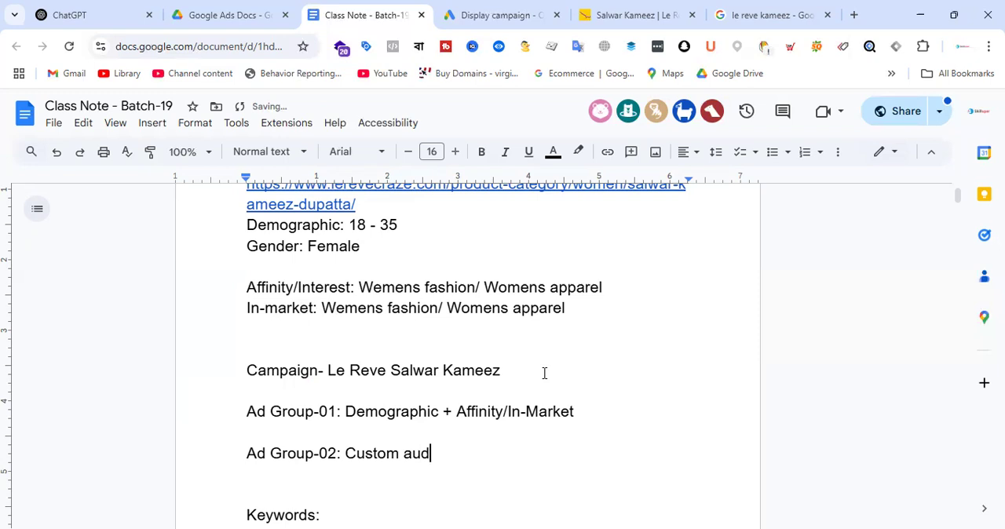
{"action": "type", "text": "ience"}
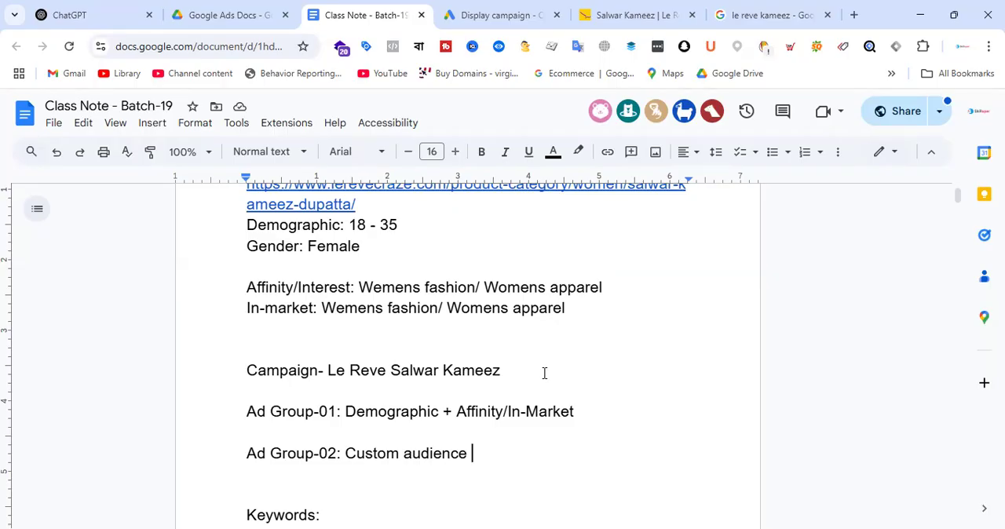
Step: Add an "Ad Group-03:" line below the second ad group and copy in "Demographic + Affinity/In-Market" from Ad Group-01
{"action": "left_click_drag", "start_coordinate": [594, 417], "coordinate": [228, 403]}
{"action": "scroll", "coordinate": [562, 395], "scroll_direction": "down", "scroll_amount": 1}
{"action": "left_click", "coordinate": [523, 386]}
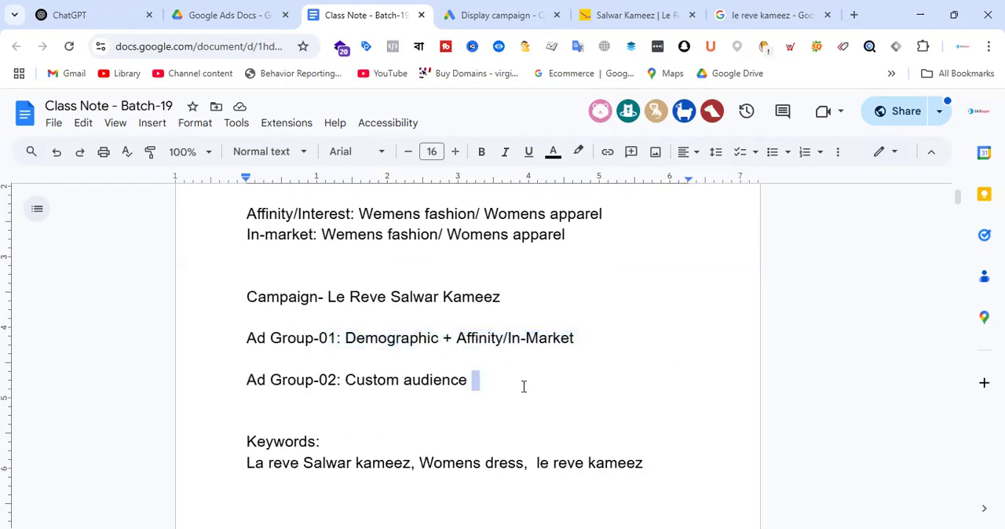
{"action": "key", "text": "Return"}
{"action": "type", "text": "A"}
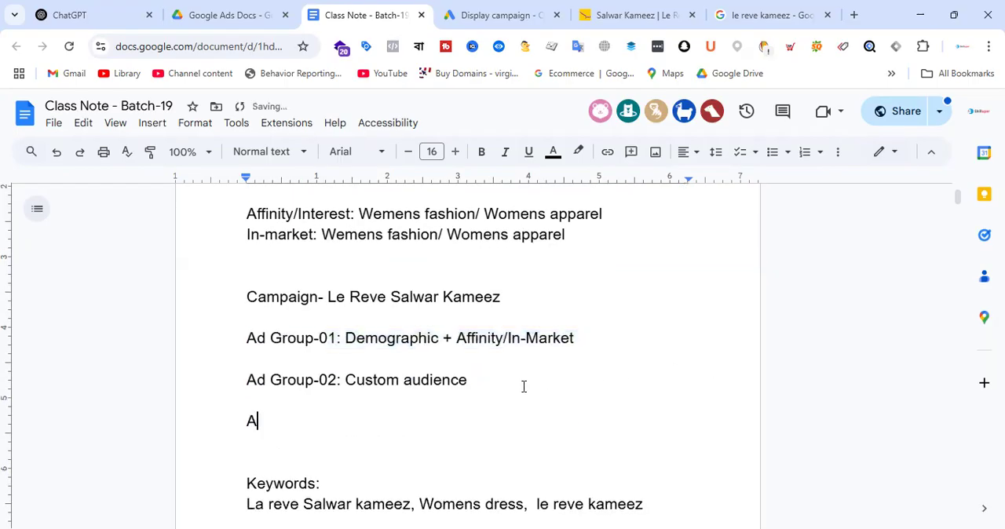
{"action": "type", "text": "d Group"}
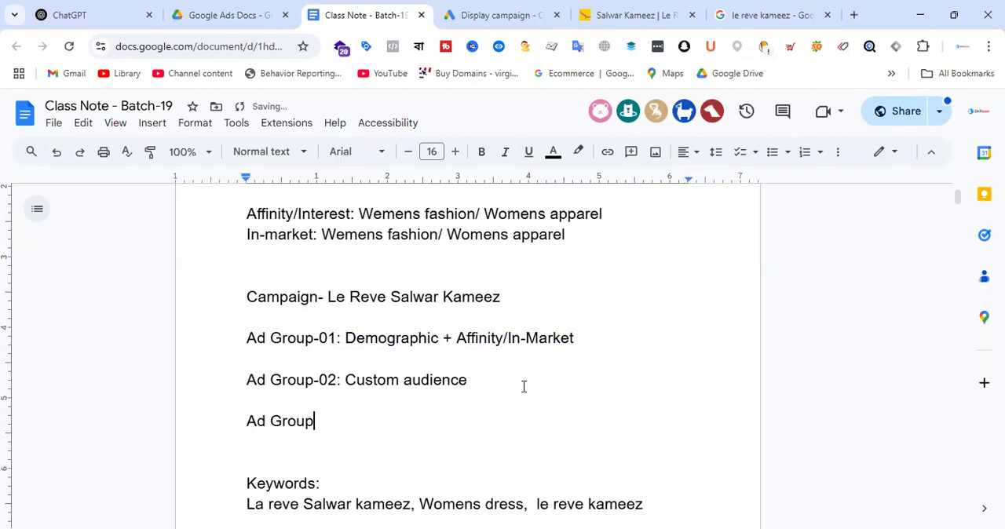
{"action": "type", "text": "-03:"}
{"action": "left_click_drag", "start_coordinate": [345, 338], "coordinate": [575, 339]}
{"action": "key", "text": "ctrl+c"}
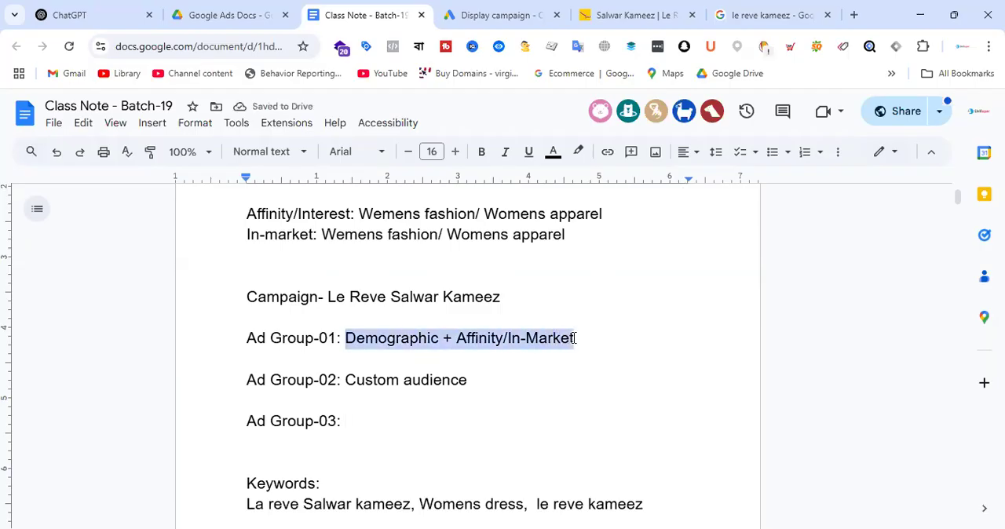
{"action": "left_click", "coordinate": [404, 420]}
{"action": "key", "text": "ctrl+v"}
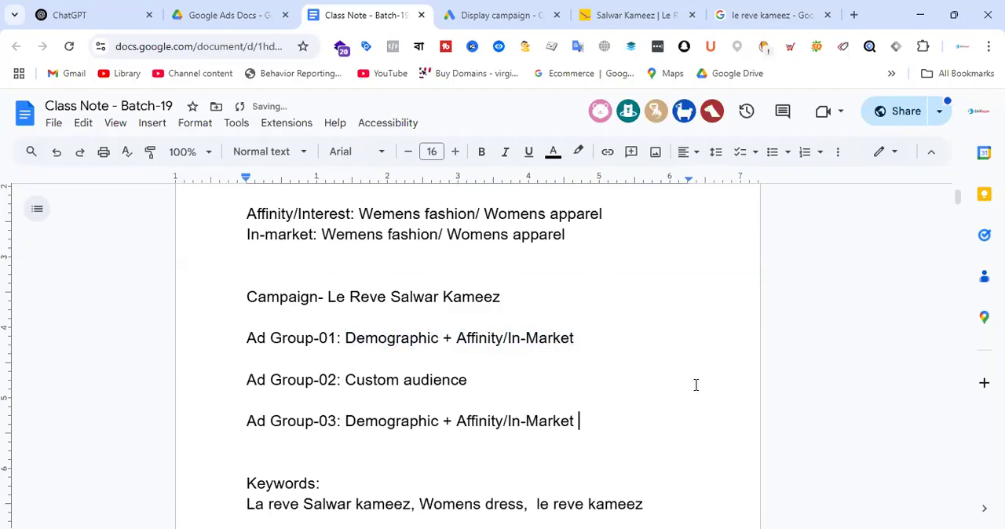
Step: Extend the Ad Group-03 line with "+ who visit Prothm-alo"
{"action": "type", "text": "="}
{"action": "key", "text": "BackSpace"}
{"action": "key", "text": "BackSpace"}
{"action": "type", "text": "+ "}
{"action": "type", "text": "who visi"}
{"action": "type", "text": "ts"}
{"action": "key", "text": "BackSpace"}
{"action": "type", "text": "Pho"}
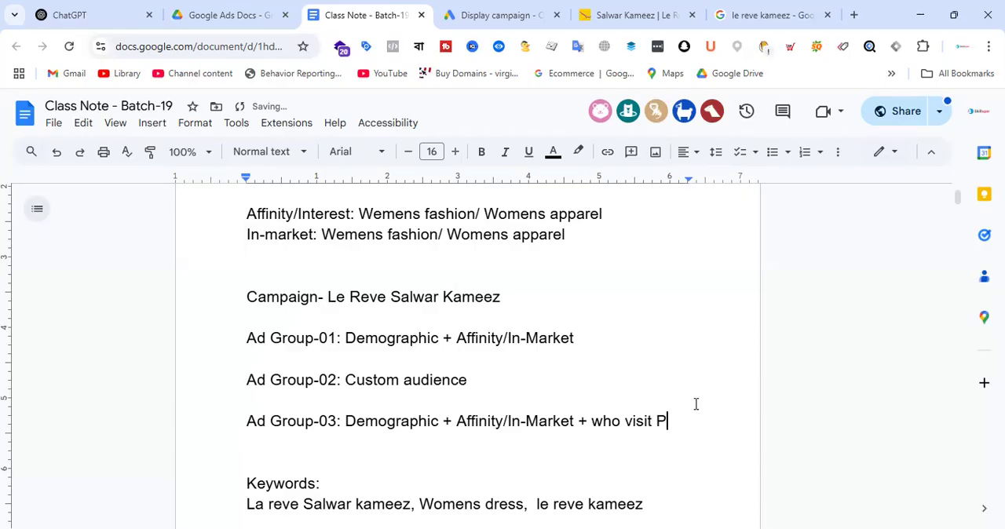
{"action": "key", "text": "BackSpace"}
{"action": "key", "text": "BackSpace"}
{"action": "type", "text": "roth"}
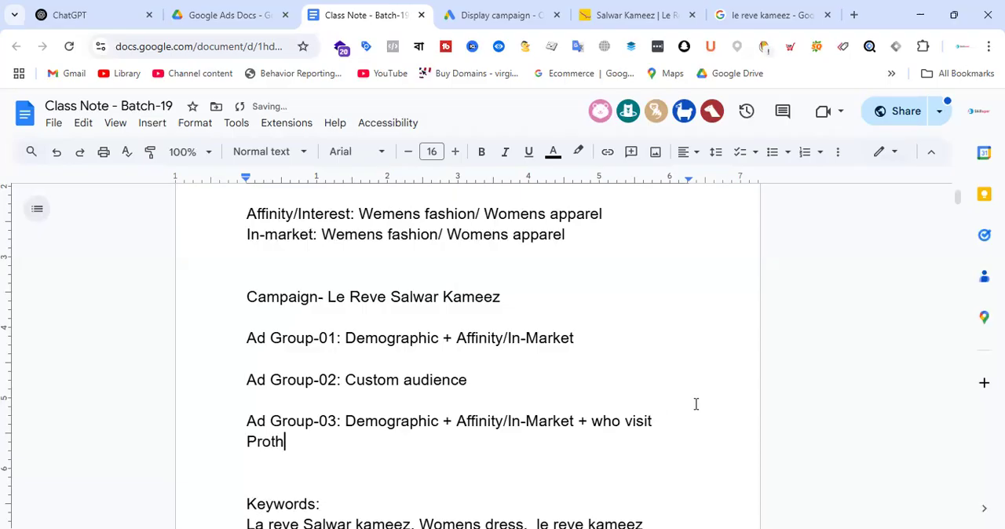
{"action": "type", "text": "m-alo"}
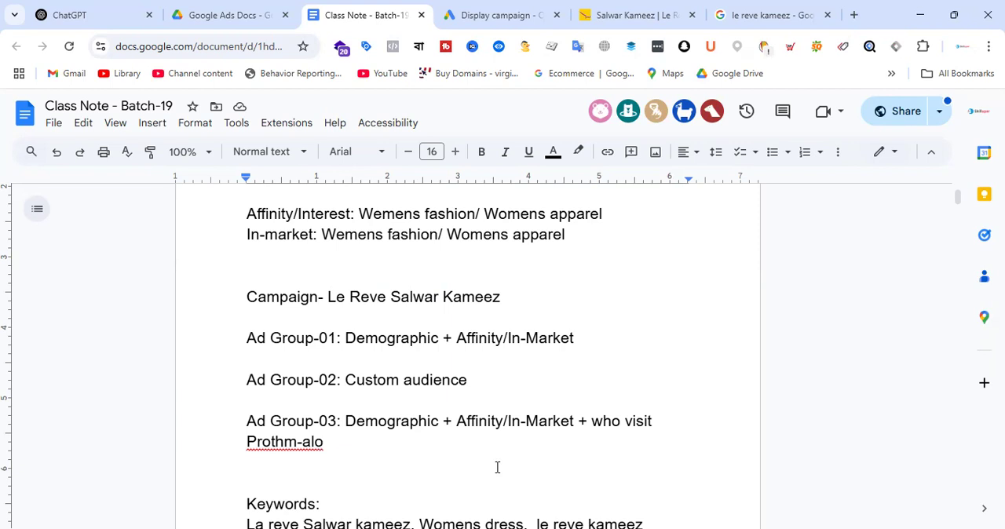
{"action": "left_click_drag", "start_coordinate": [348, 422], "coordinate": [440, 421]}
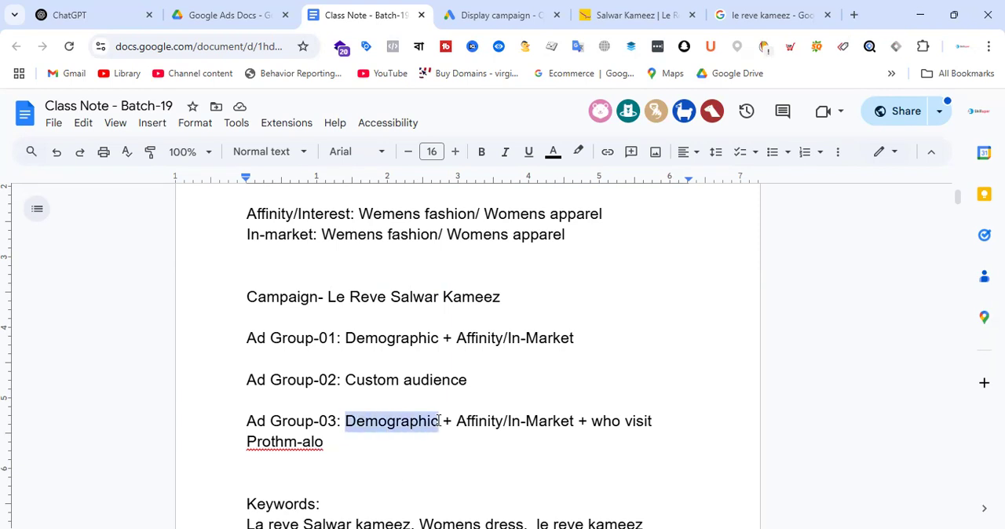
{"action": "left_click_drag", "start_coordinate": [456, 422], "coordinate": [571, 421]}
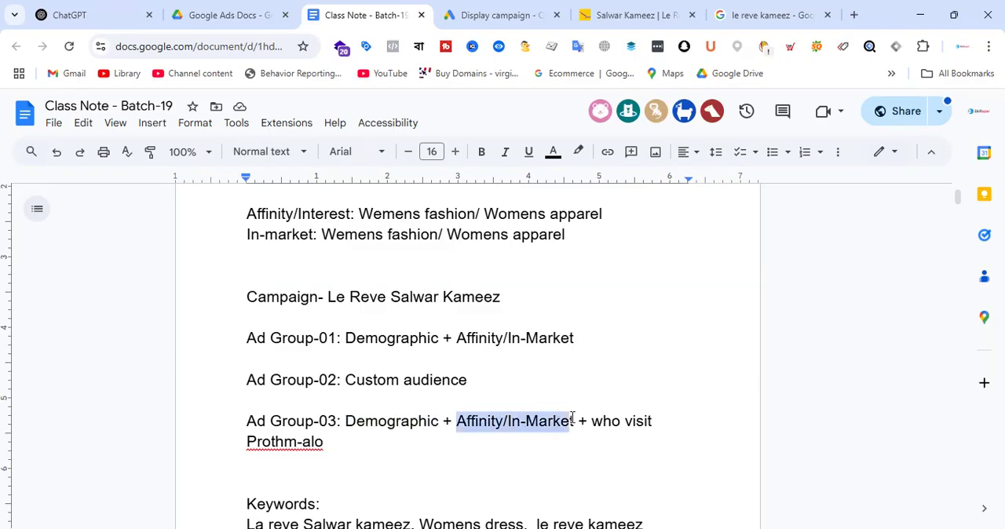
{"action": "left_click", "coordinate": [562, 424]}
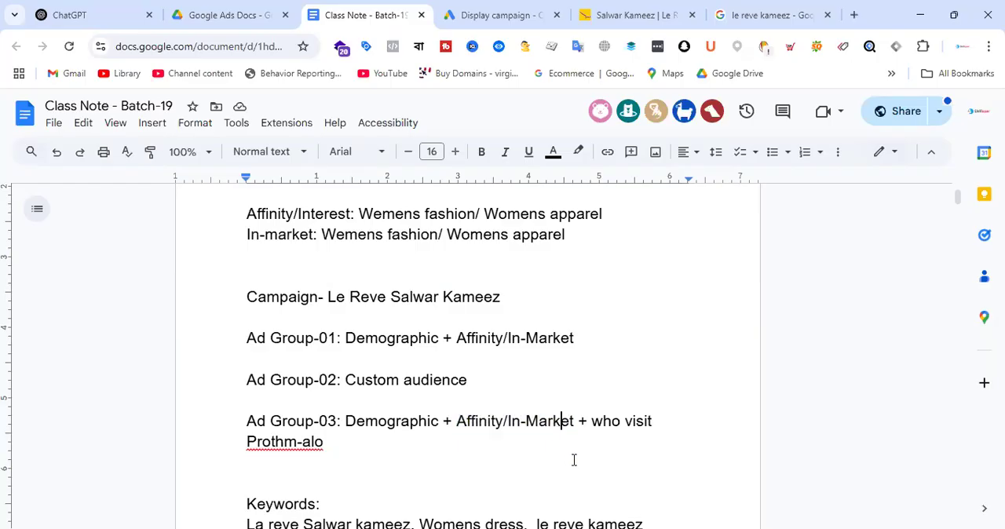
{"action": "left_click_drag", "start_coordinate": [247, 442], "coordinate": [366, 444]}
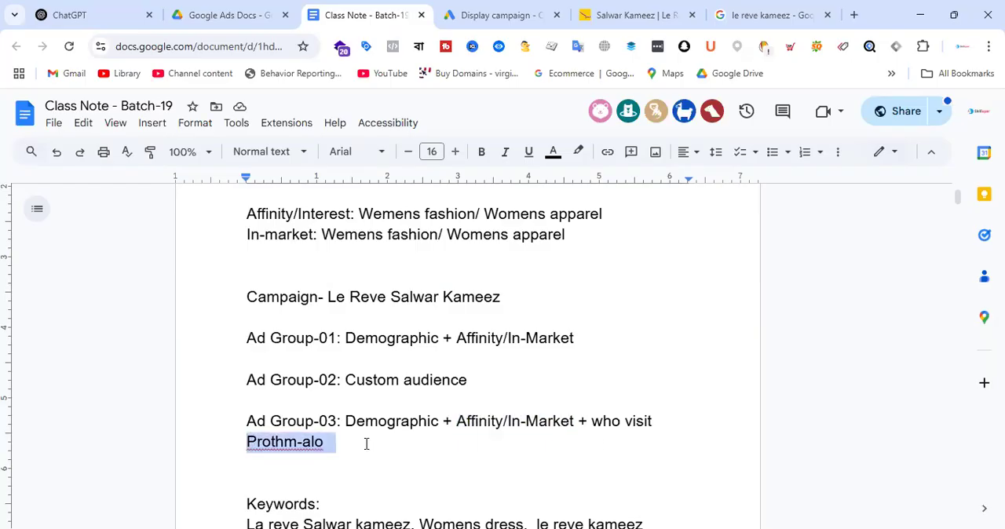
Step: Switch to the Google Ads campaign draft, expand the additional targeting options and check the estimated weekly impressions
{"action": "left_click", "coordinate": [483, 449]}
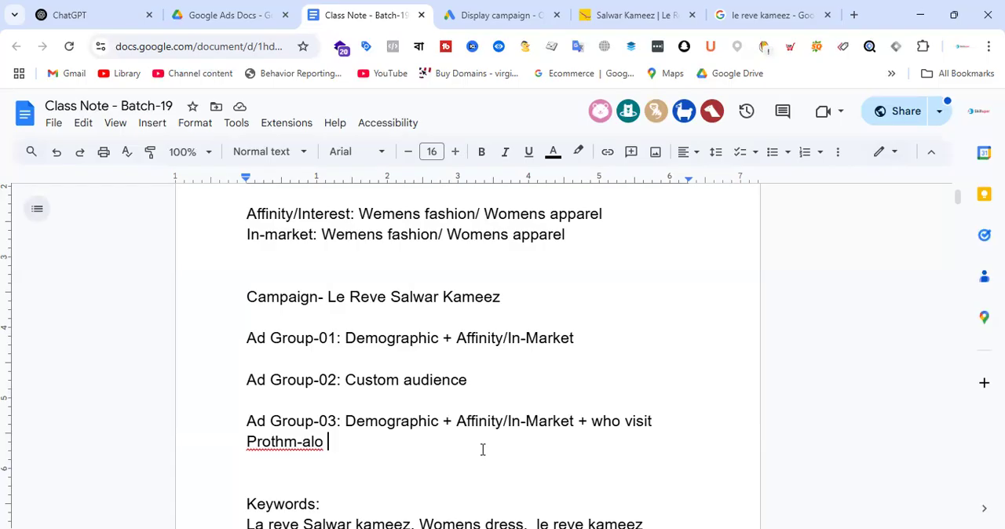
{"action": "left_click", "coordinate": [526, 11]}
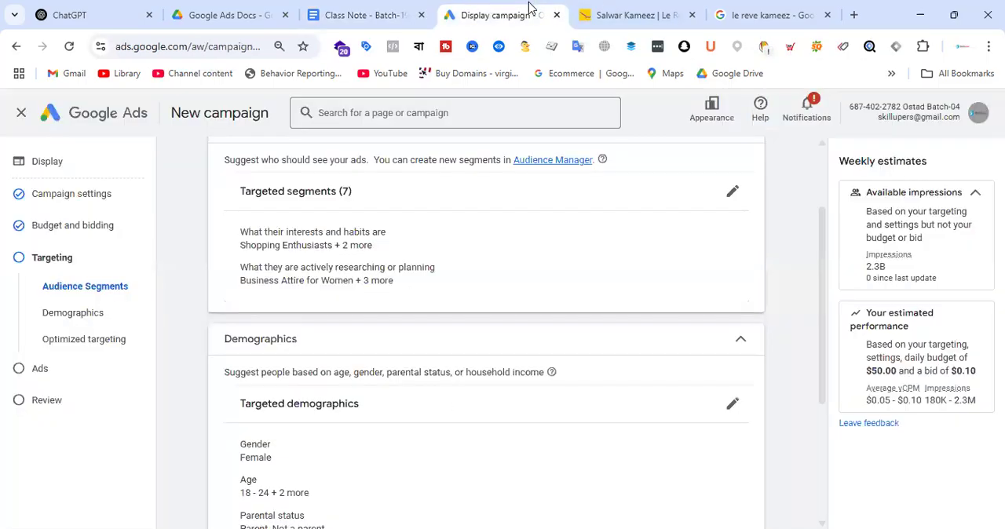
{"action": "scroll", "coordinate": [547, 324], "scroll_direction": "down", "scroll_amount": 3}
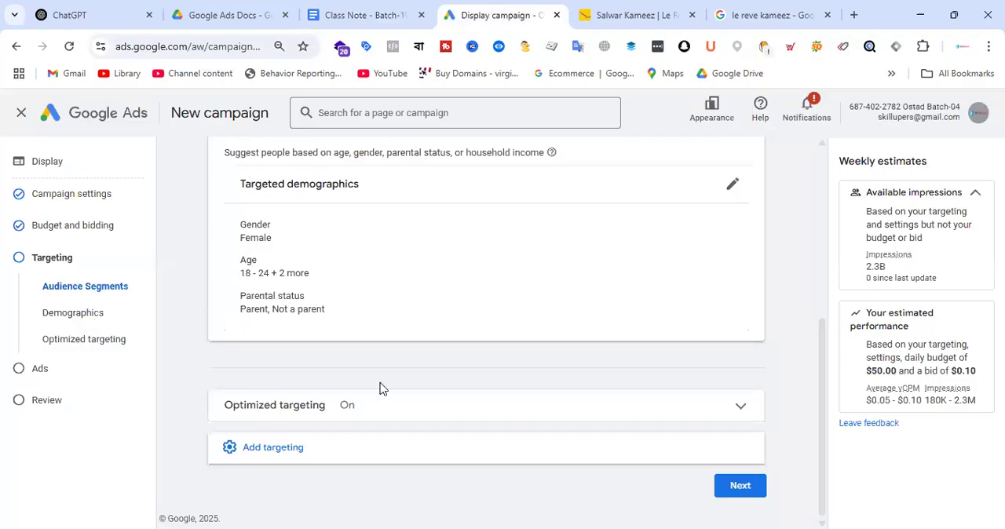
{"action": "scroll", "coordinate": [634, 275], "scroll_direction": "up", "scroll_amount": 1}
{"action": "scroll", "coordinate": [665, 267], "scroll_direction": "down", "scroll_amount": 1}
{"action": "left_click", "coordinate": [303, 444]}
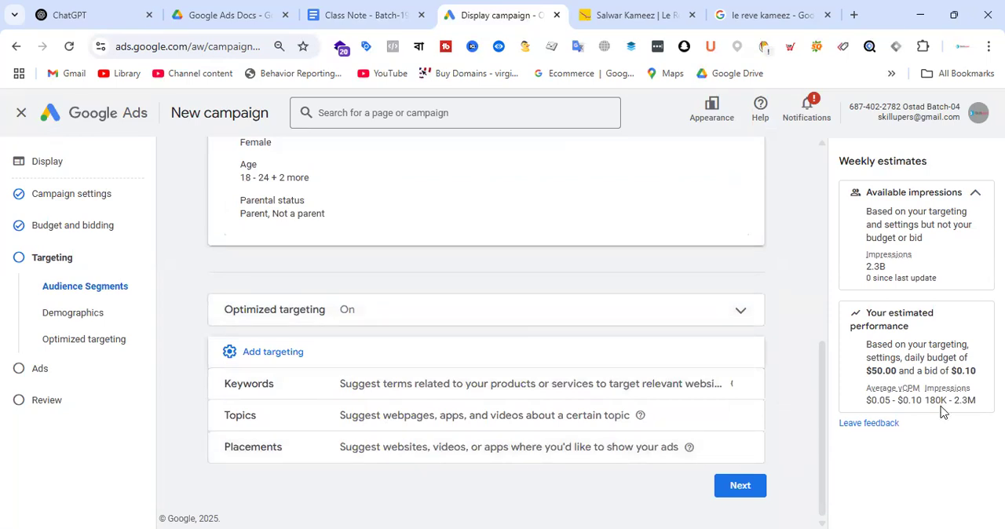
{"action": "left_click_drag", "start_coordinate": [925, 400], "coordinate": [976, 401]}
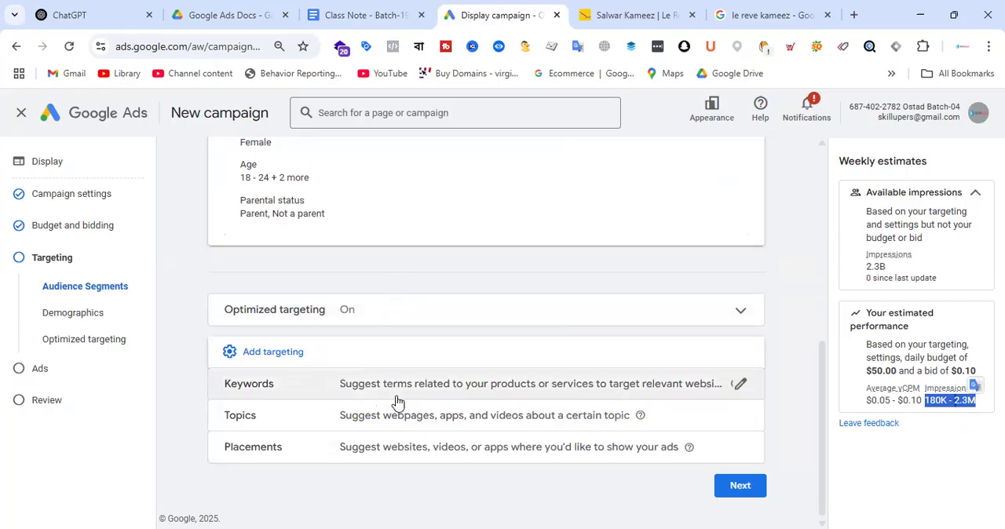
Step: Add placement targeting, search the websites for "prothom alo" and select prothomalo.com
{"action": "left_click", "coordinate": [514, 448]}
{"action": "scroll", "coordinate": [529, 310], "scroll_direction": "down", "scroll_amount": 4}
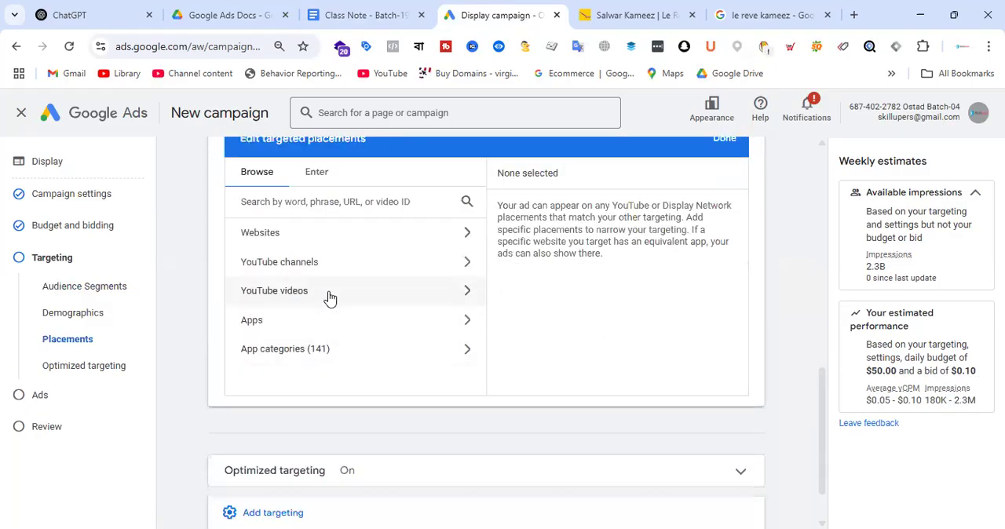
{"action": "left_click", "coordinate": [361, 234]}
{"action": "scroll", "coordinate": [424, 330], "scroll_direction": "up", "scroll_amount": 4}
{"action": "scroll", "coordinate": [463, 361], "scroll_direction": "down", "scroll_amount": 1}
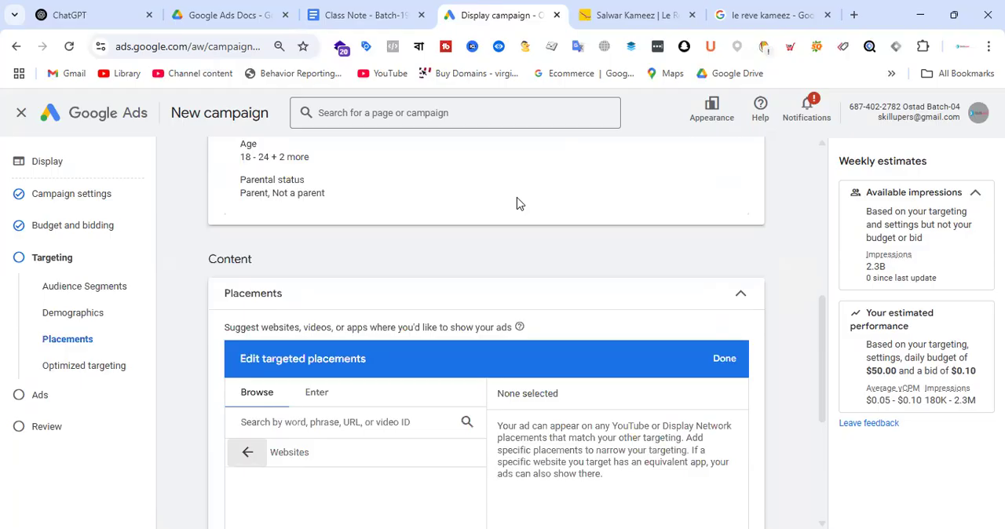
{"action": "left_click", "coordinate": [336, 423]}
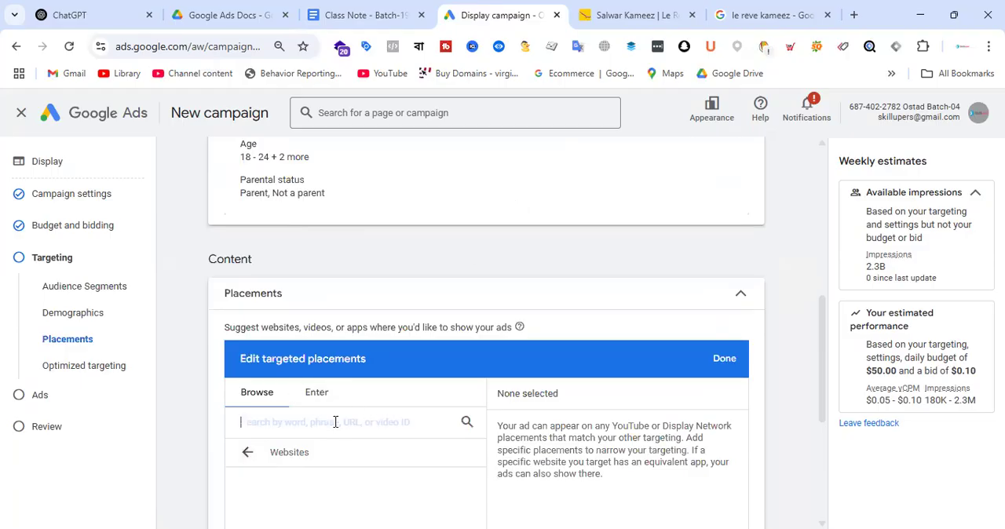
{"action": "type", "text": "prothom alo"}
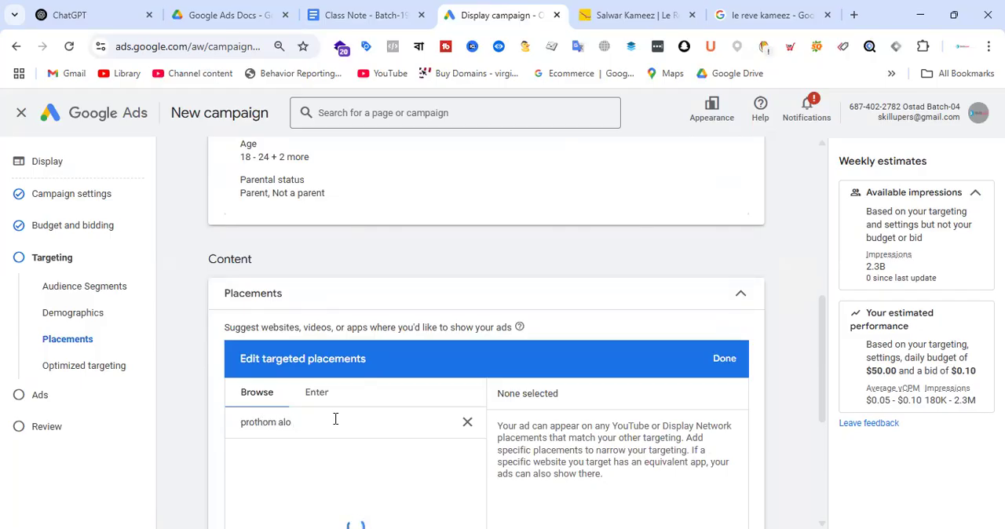
{"action": "scroll", "coordinate": [424, 318], "scroll_direction": "down", "scroll_amount": 2}
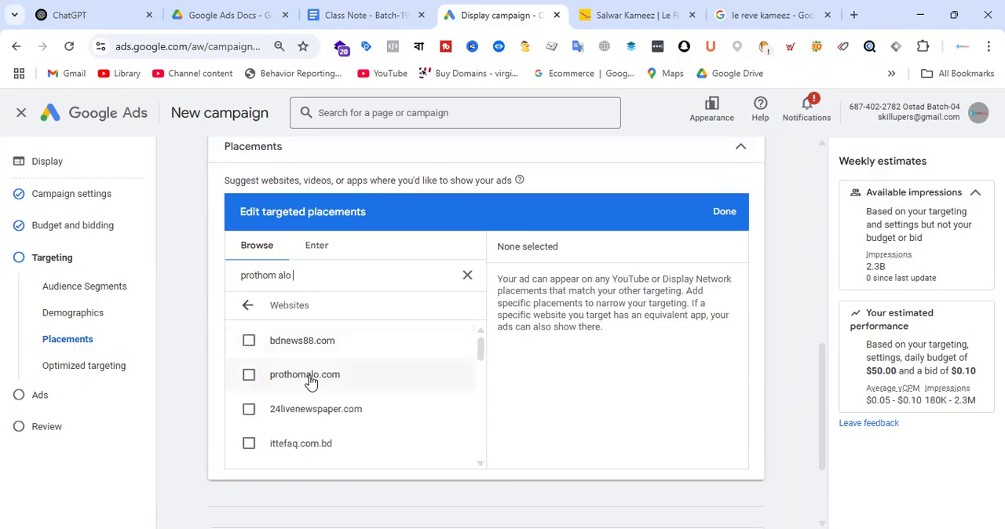
{"action": "left_click", "coordinate": [249, 376]}
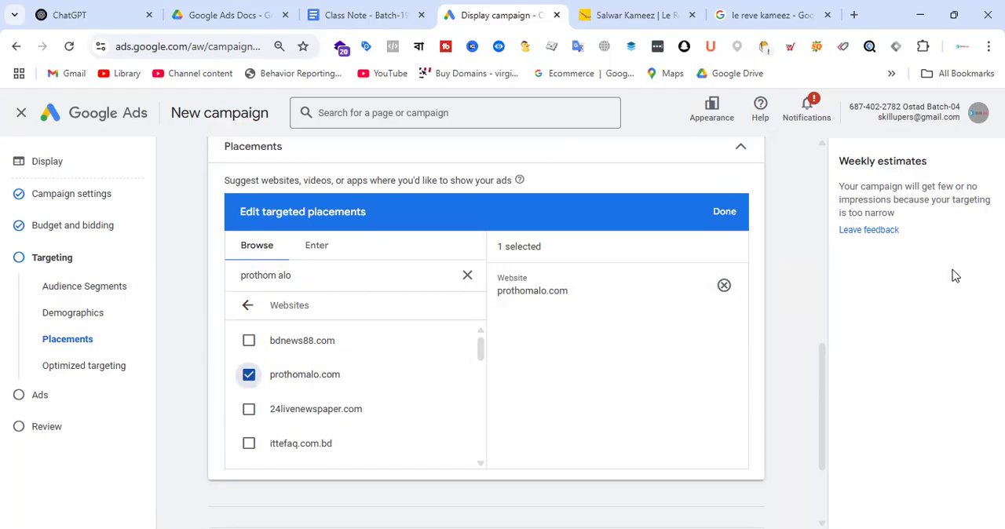
Step: Read the weekly estimates for the chosen placement, remove prothomalo.com and return to the list of placement types
{"action": "left_click_drag", "start_coordinate": [991, 199], "coordinate": [911, 204]}
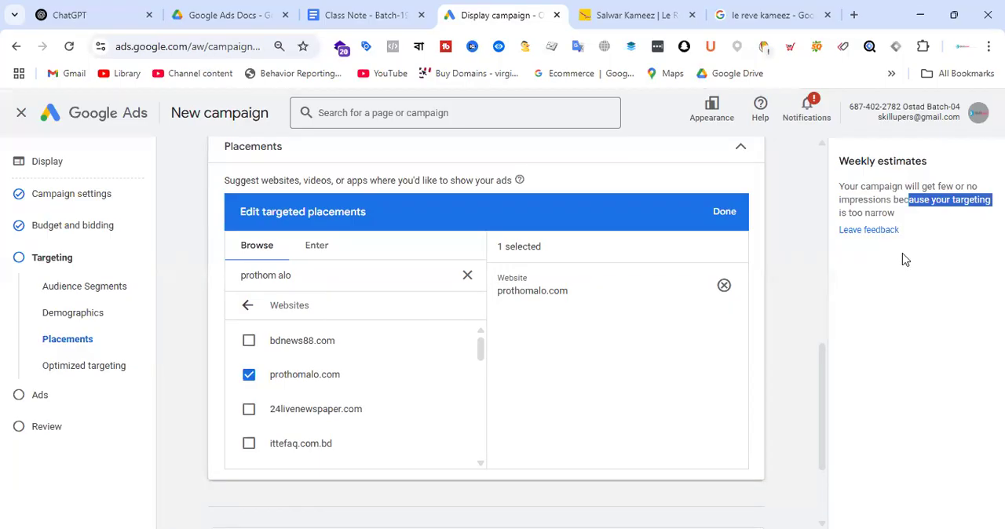
{"action": "left_click_drag", "start_coordinate": [839, 161], "coordinate": [950, 165]}
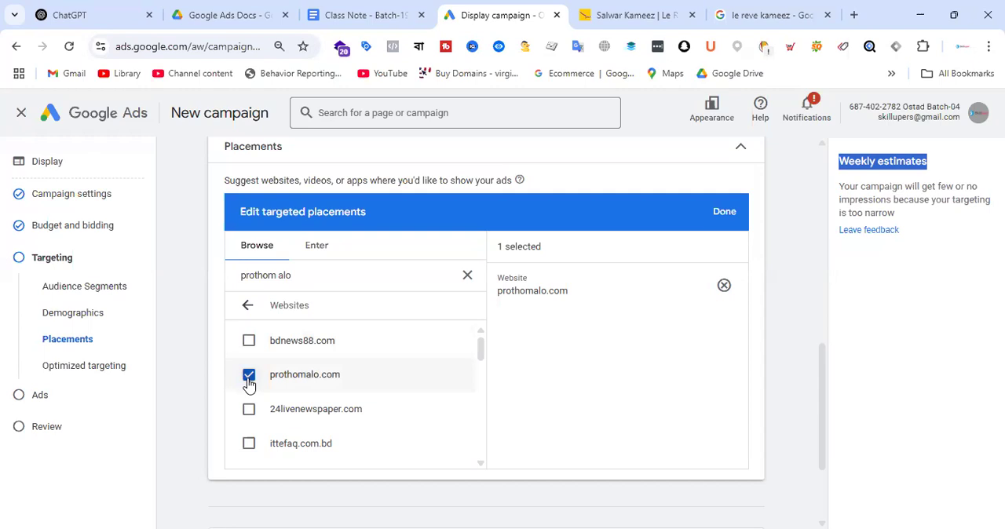
{"action": "left_click", "coordinate": [249, 374]}
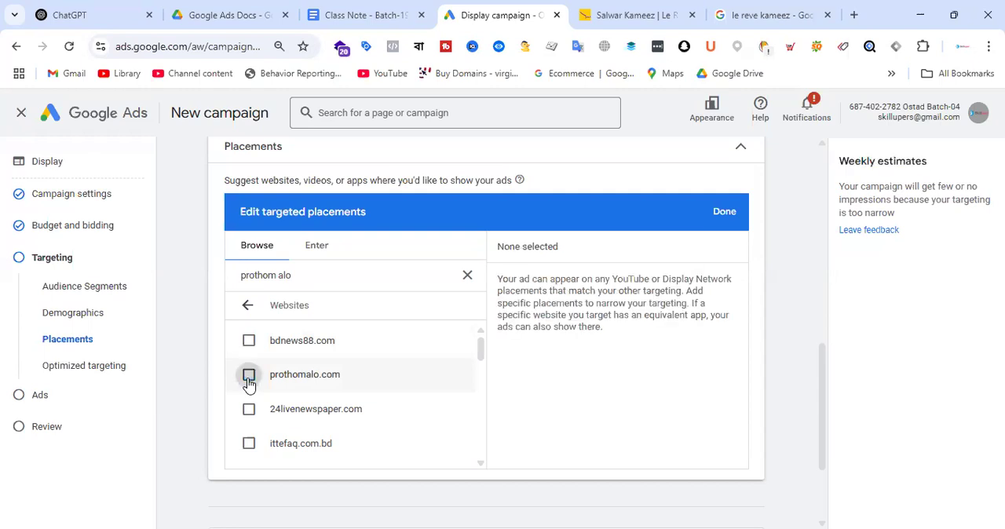
{"action": "left_click", "coordinate": [247, 308]}
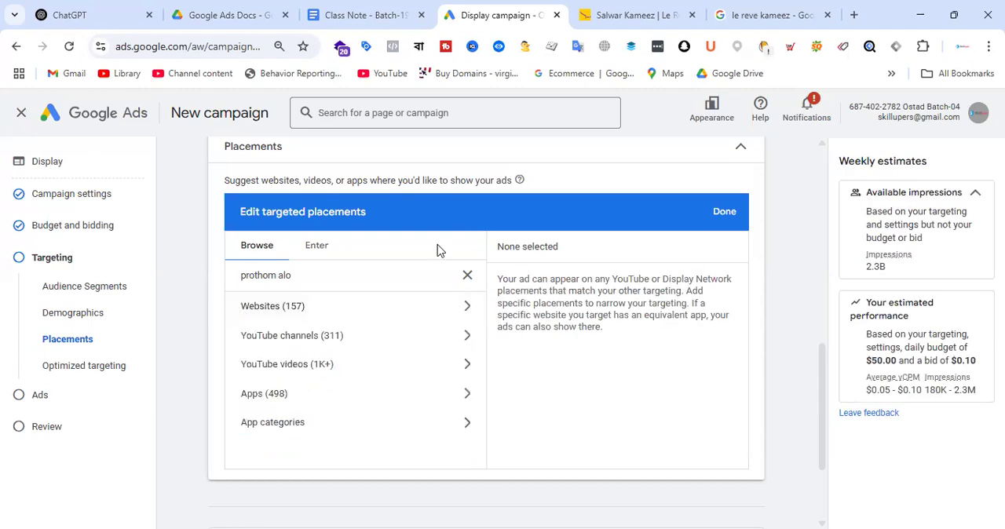
Step: Try the first Prothom Alo YouTube video as a placement, remove it and finish editing placements
{"action": "left_click", "coordinate": [371, 373]}
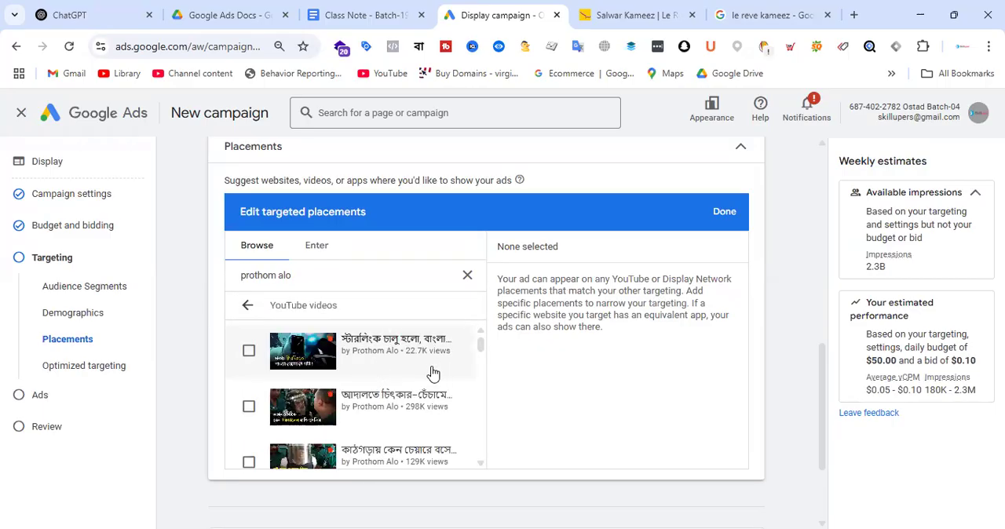
{"action": "left_click", "coordinate": [248, 353]}
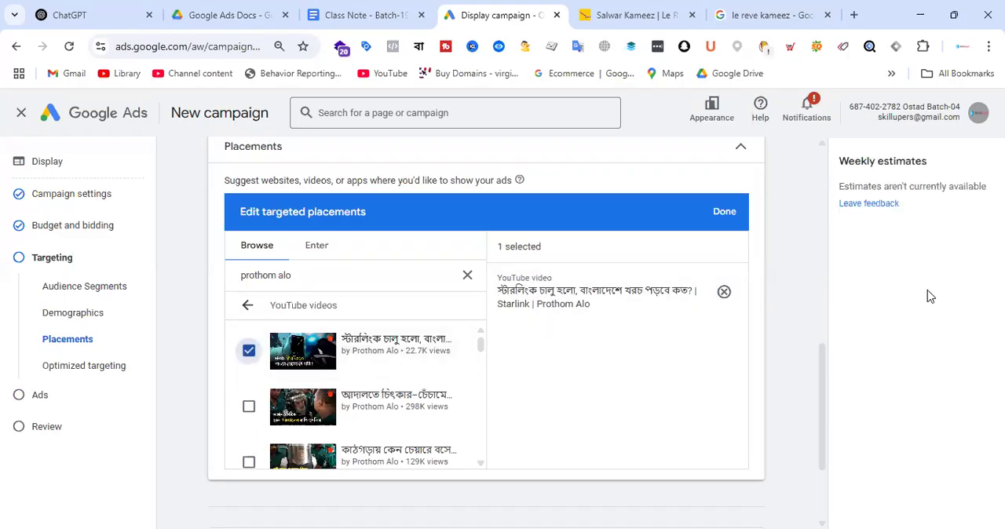
{"action": "left_click", "coordinate": [724, 292]}
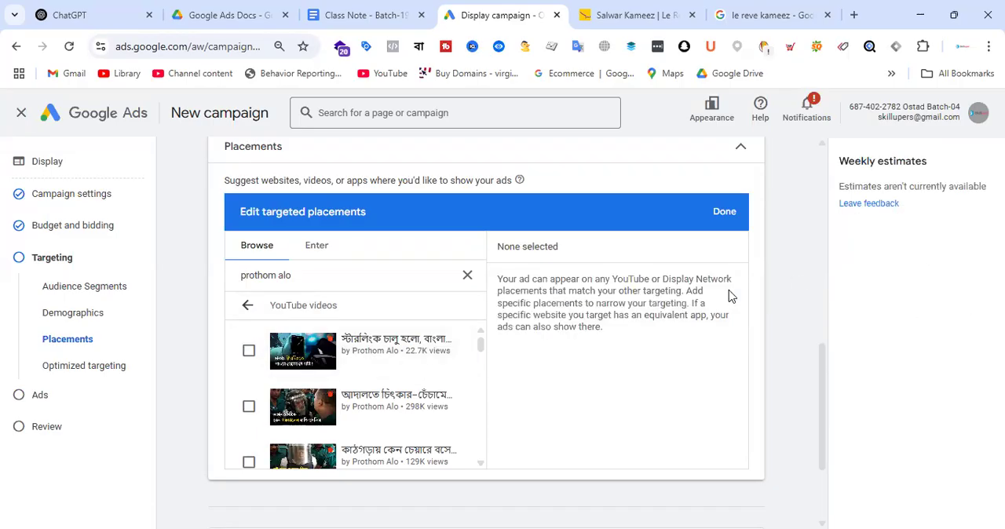
{"action": "left_click", "coordinate": [725, 214]}
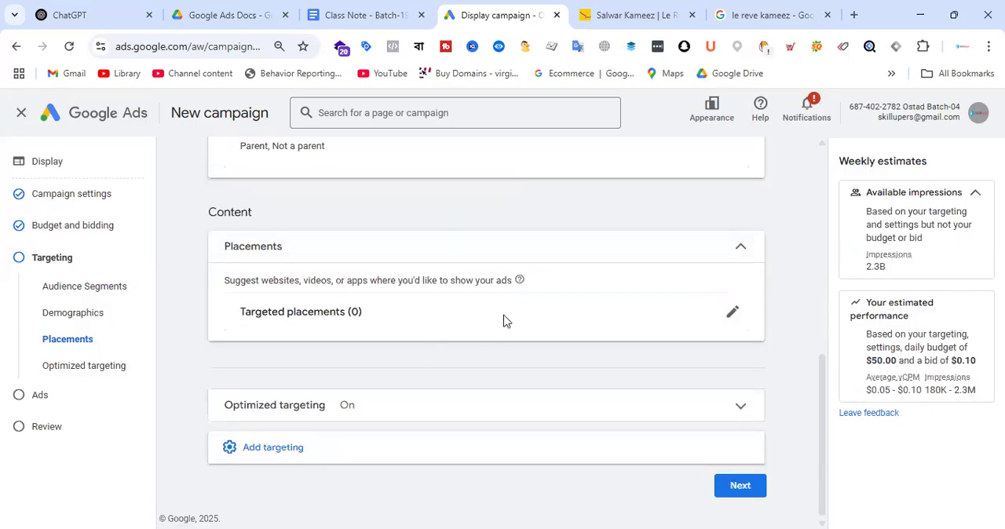
Step: Add keyword targeting with the keyword "womens fashion" and check the estimated weekly impressions
{"action": "left_click", "coordinate": [361, 454]}
{"action": "scroll", "coordinate": [519, 338], "scroll_direction": "down", "scroll_amount": 1}
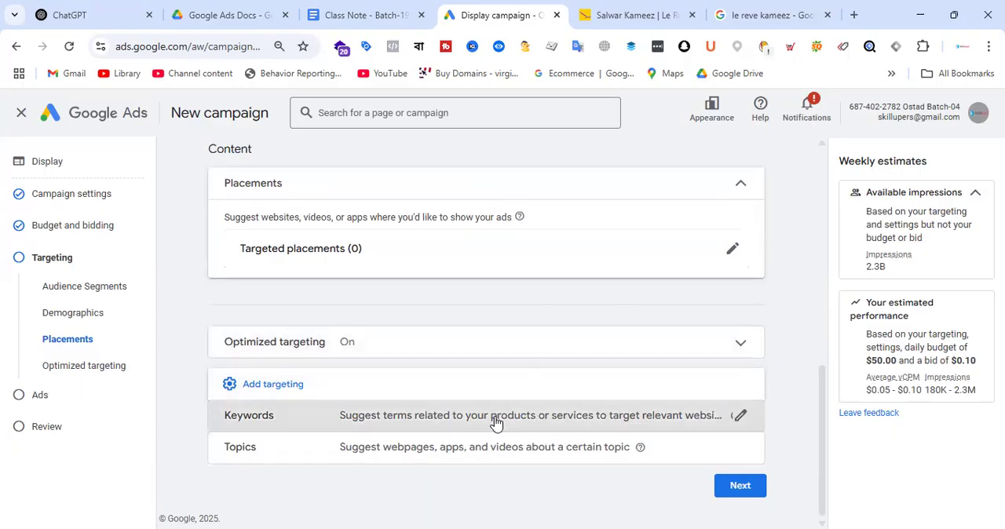
{"action": "left_click", "coordinate": [498, 418]}
{"action": "left_click", "coordinate": [379, 362]}
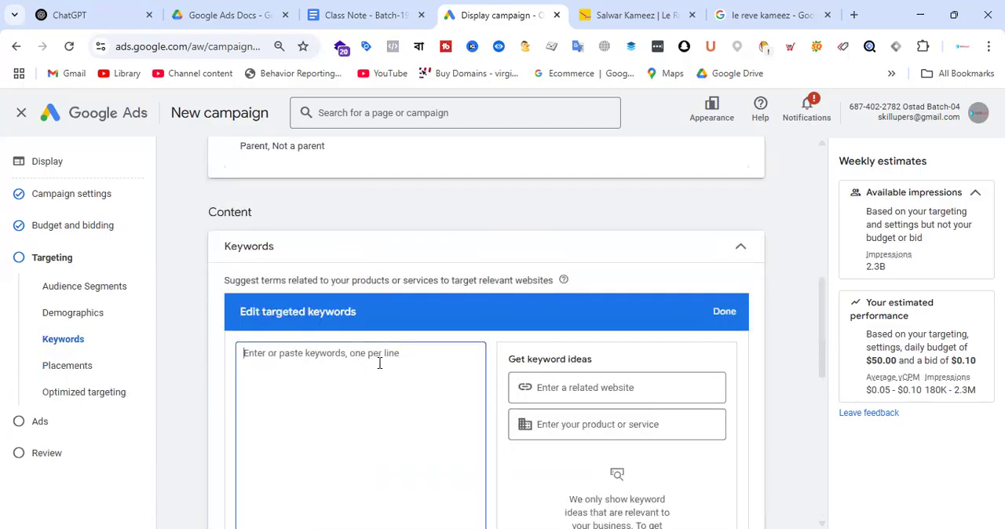
{"action": "type", "text": "women"}
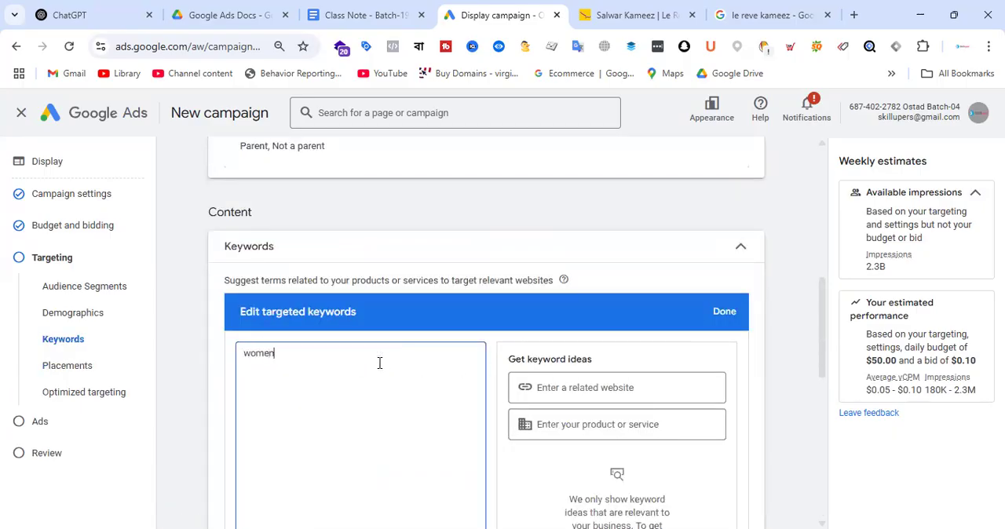
{"action": "type", "text": "s fashion"}
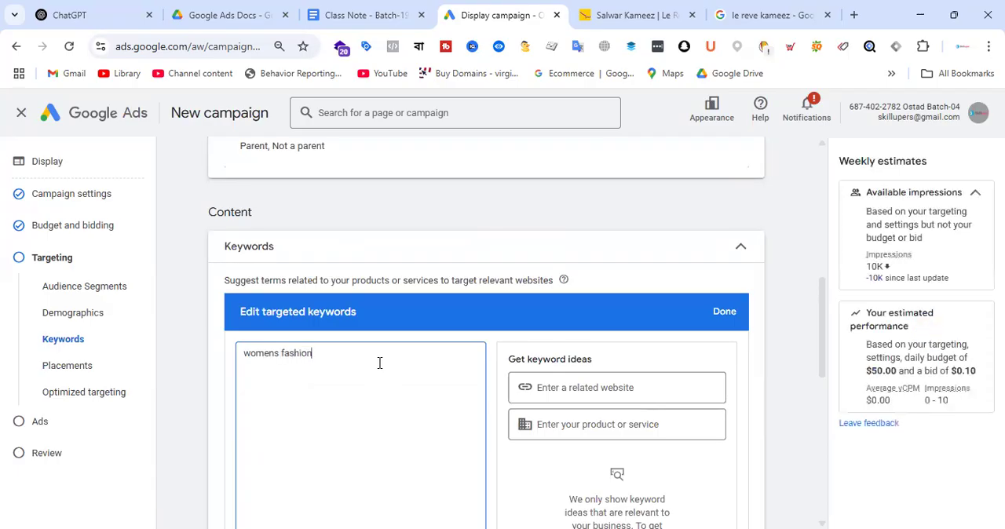
{"action": "scroll", "coordinate": [588, 372], "scroll_direction": "down", "scroll_amount": 3}
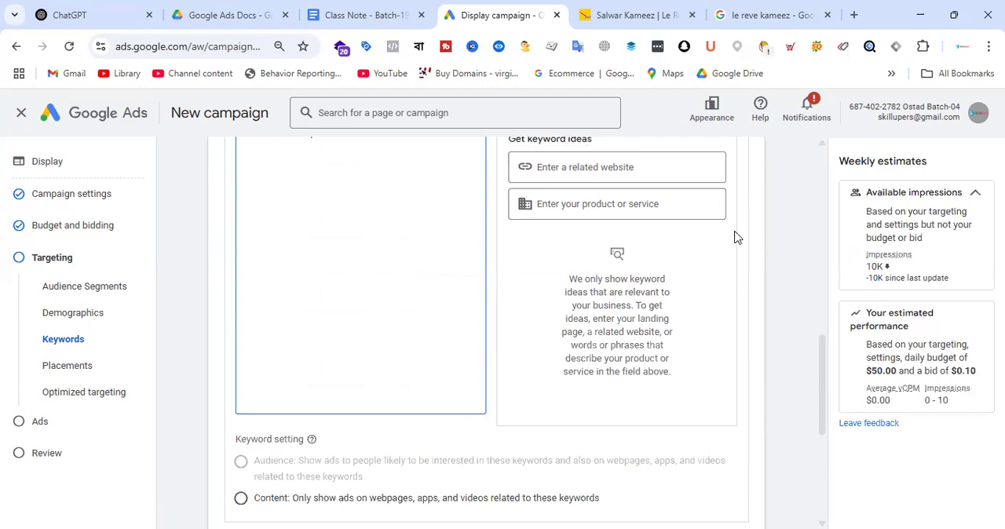
{"action": "scroll", "coordinate": [736, 238], "scroll_direction": "up", "scroll_amount": 2}
{"action": "left_click", "coordinate": [724, 239]}
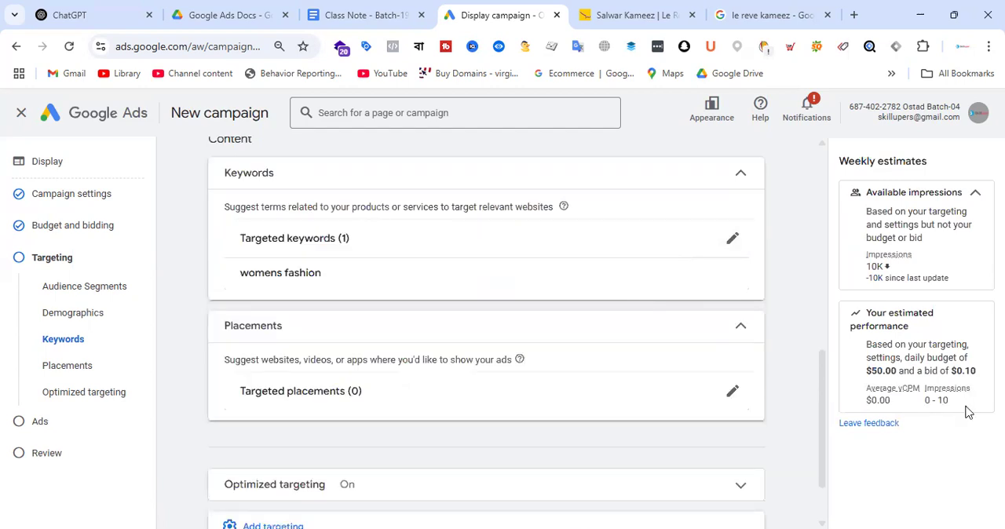
{"action": "left_click_drag", "start_coordinate": [925, 402], "coordinate": [953, 407]}
{"action": "scroll", "coordinate": [450, 353], "scroll_direction": "down", "scroll_amount": 1}
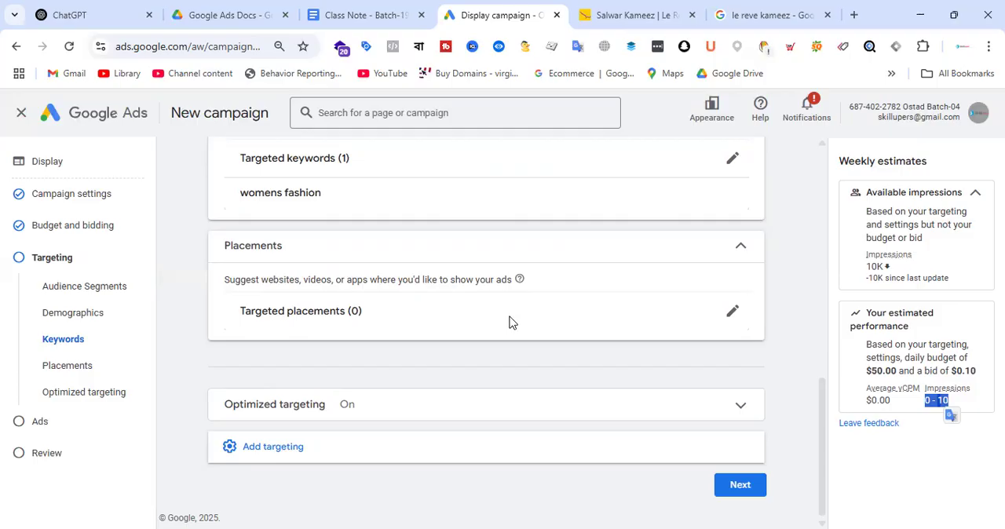
Step: Open the targeted placements, return to the placement types, finish editing and show the additional targeting options
{"action": "left_click", "coordinate": [731, 315]}
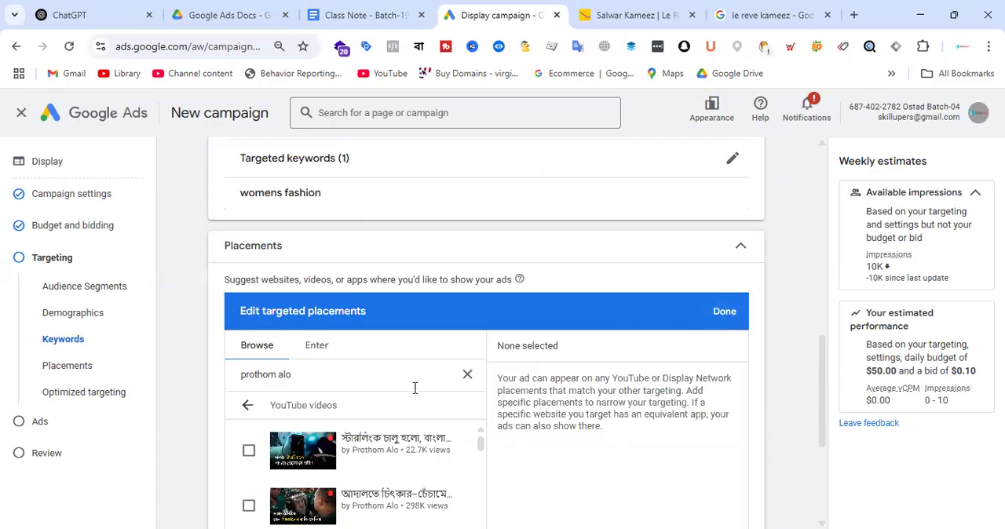
{"action": "left_click", "coordinate": [249, 405]}
{"action": "left_click", "coordinate": [714, 313]}
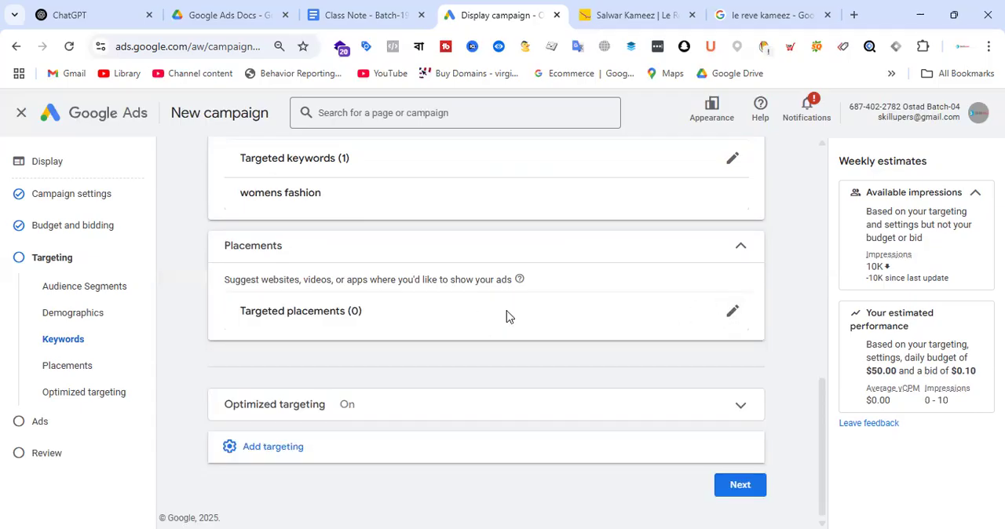
{"action": "left_click", "coordinate": [267, 446]}
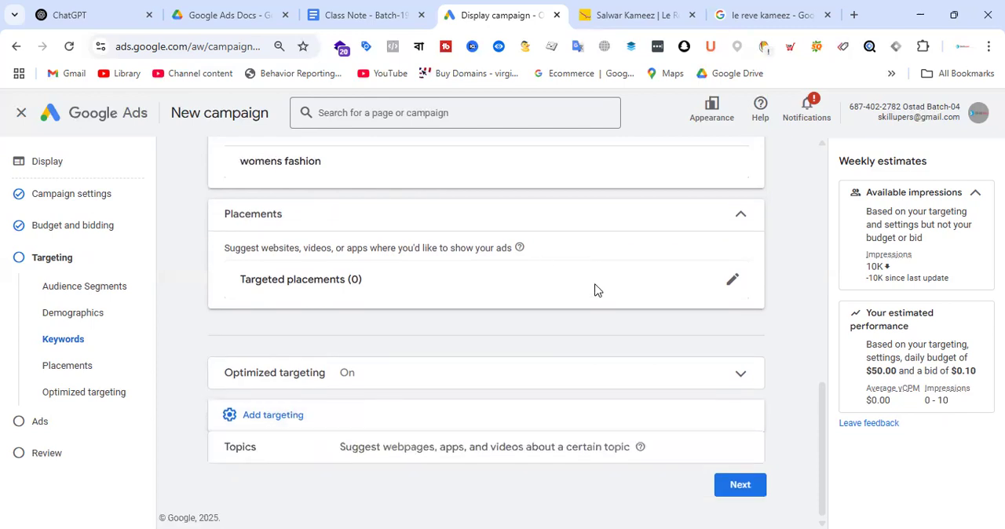
Step: Remove the keyword "womens fashion" from the targeted keywords and finish editing
{"action": "scroll", "coordinate": [594, 289], "scroll_direction": "up", "scroll_amount": 2}
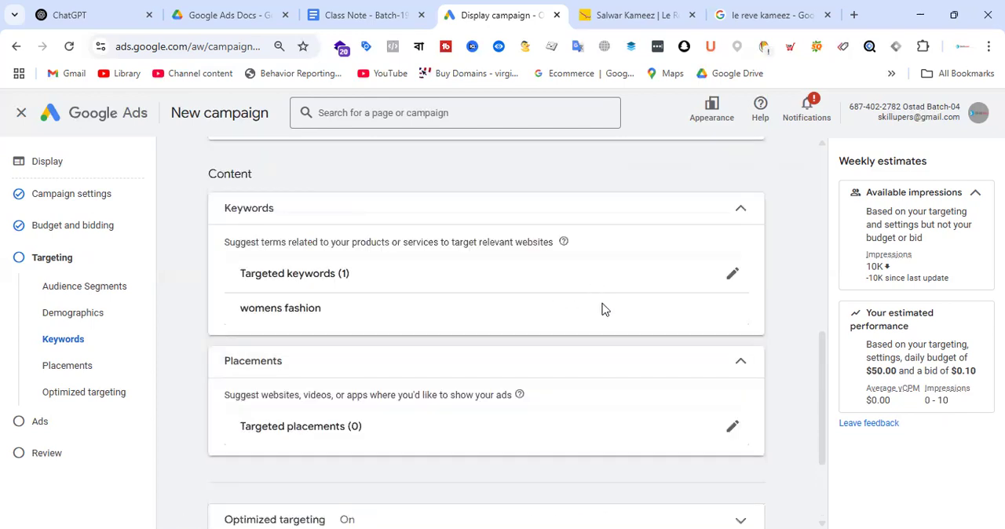
{"action": "left_click", "coordinate": [732, 275]}
{"action": "scroll", "coordinate": [712, 318], "scroll_direction": "down", "scroll_amount": 3}
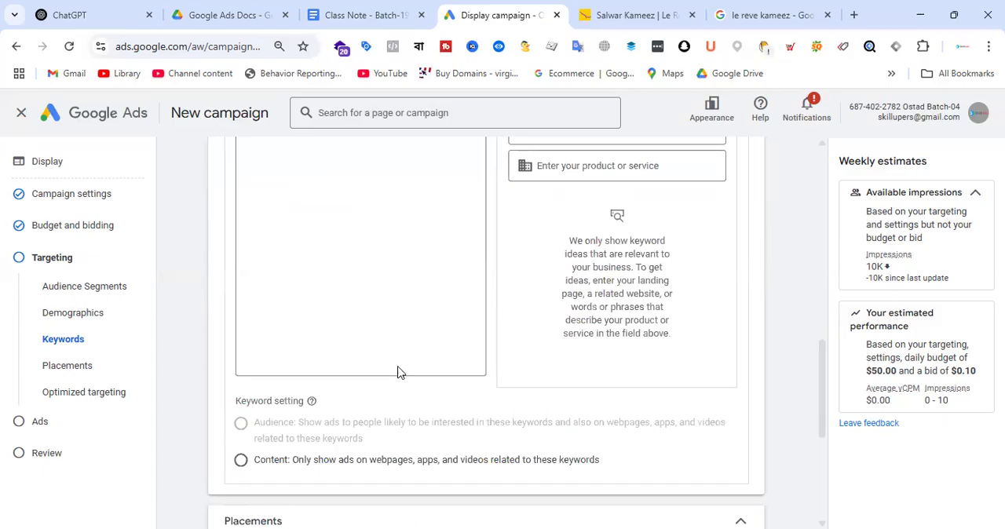
{"action": "scroll", "coordinate": [401, 365], "scroll_direction": "up", "scroll_amount": 2}
{"action": "left_click", "coordinate": [343, 258]}
{"action": "key", "text": "ctrl+a"}
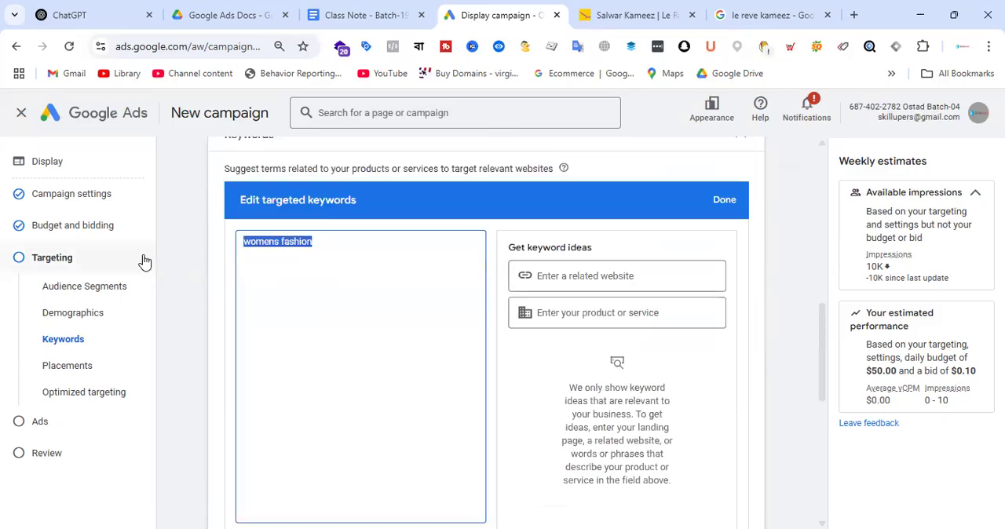
{"action": "key", "text": "BackSpace"}
{"action": "left_click", "coordinate": [723, 202]}
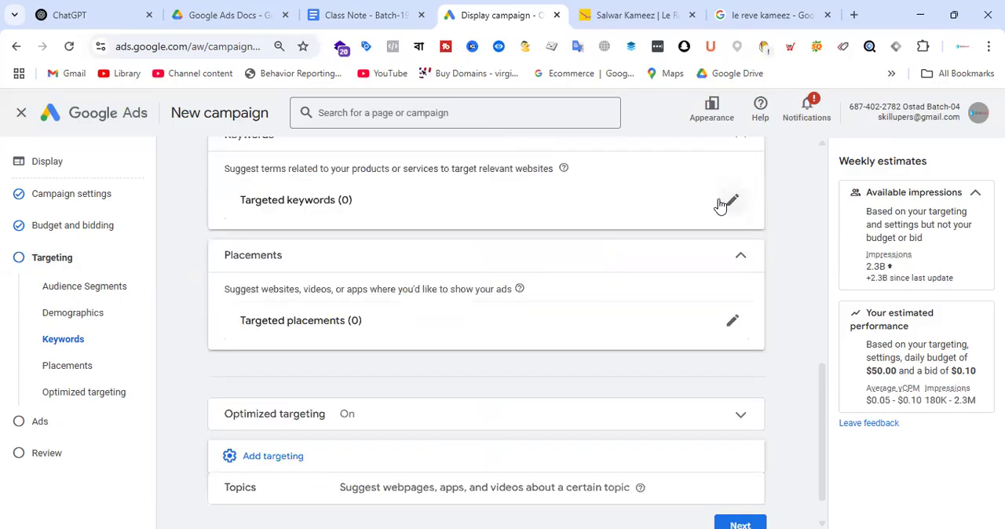
{"action": "scroll", "coordinate": [536, 258], "scroll_direction": "up", "scroll_amount": 8}
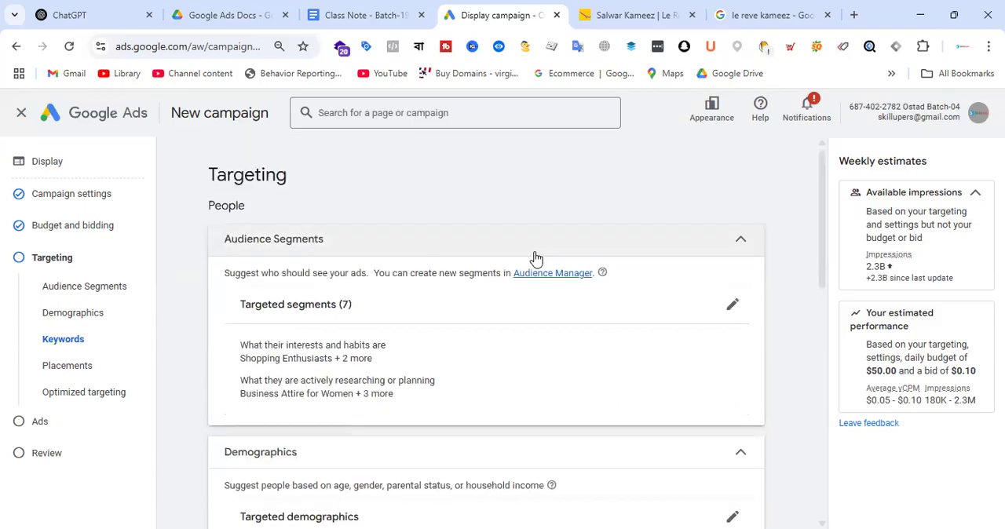
{"action": "scroll", "coordinate": [536, 257], "scroll_direction": "down", "scroll_amount": 8}
Step: Switch to the Class Note - Batch-19 document and review the three ad group plans for the Le Reve Salwar Kameez campaign
{"action": "left_click", "coordinate": [381, 12]}
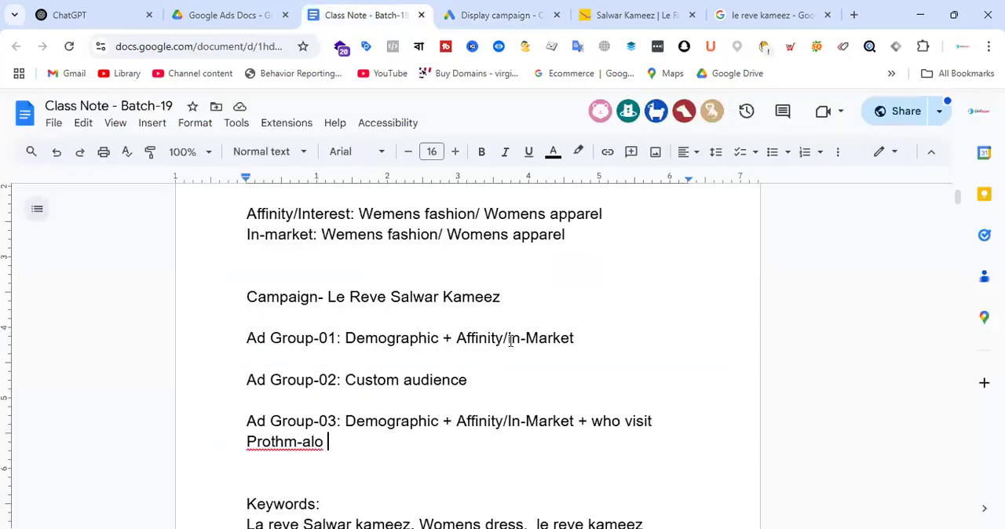
{"action": "left_click_drag", "start_coordinate": [329, 380], "coordinate": [497, 386]}
{"action": "left_click_drag", "start_coordinate": [332, 446], "coordinate": [304, 443]}
{"action": "left_click", "coordinate": [380, 439]}
{"action": "left_click_drag", "start_coordinate": [488, 375], "coordinate": [222, 289]}
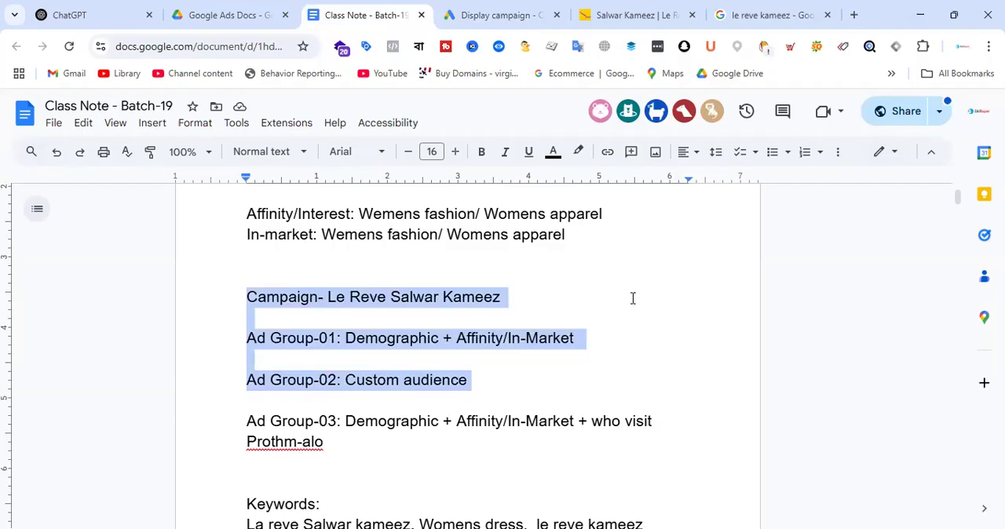
Step: Return to the Google Ads campaign and review its audience segments, demographics, keywords and placements
{"action": "left_click", "coordinate": [494, 11]}
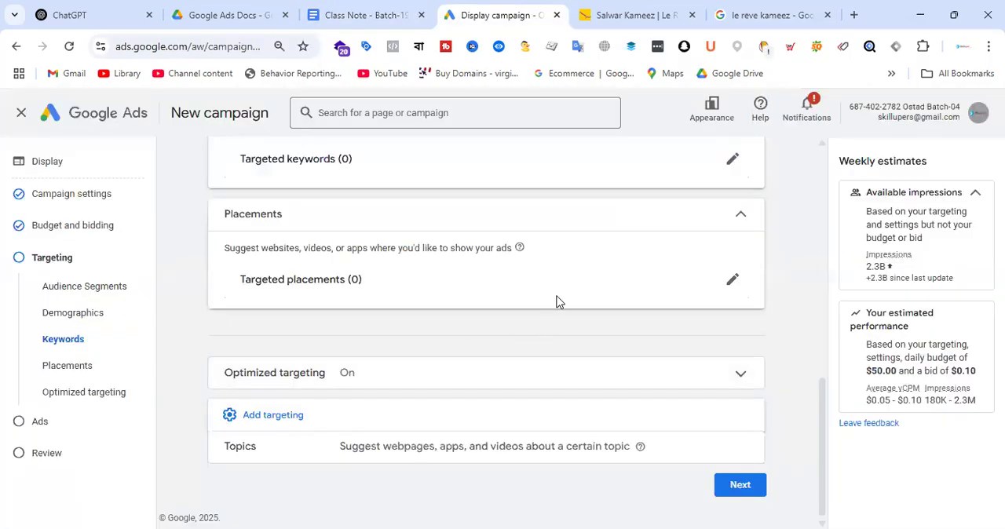
{"action": "scroll", "coordinate": [556, 301], "scroll_direction": "up", "scroll_amount": 8}
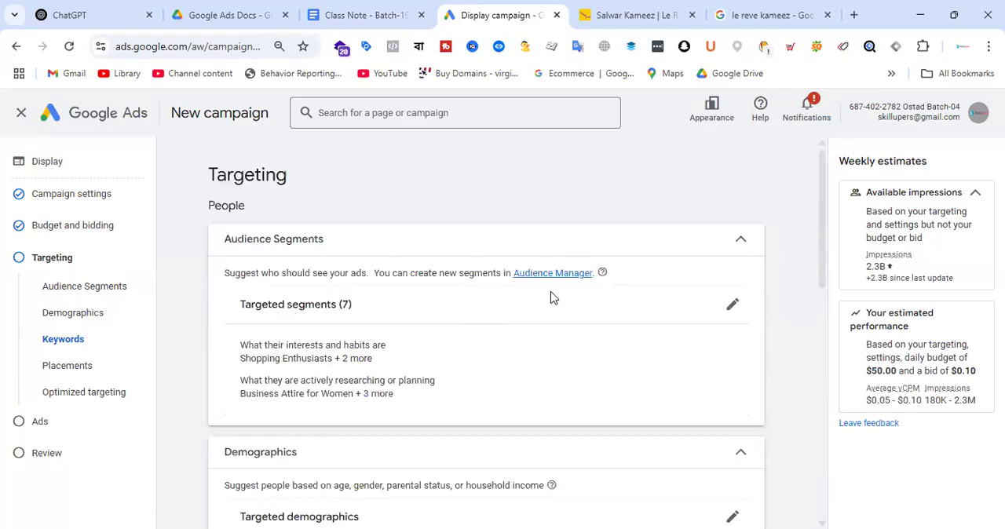
{"action": "scroll", "coordinate": [552, 300], "scroll_direction": "down", "scroll_amount": 6}
{"action": "scroll", "coordinate": [556, 304], "scroll_direction": "down", "scroll_amount": 4}
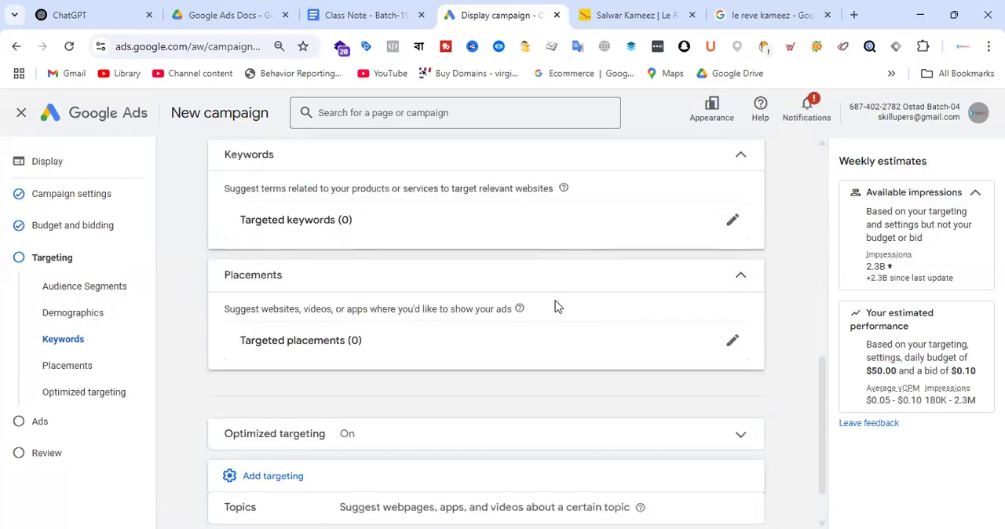
{"action": "scroll", "coordinate": [556, 307], "scroll_direction": "up", "scroll_amount": 6}
{"action": "scroll", "coordinate": [555, 306], "scroll_direction": "up", "scroll_amount": 2}
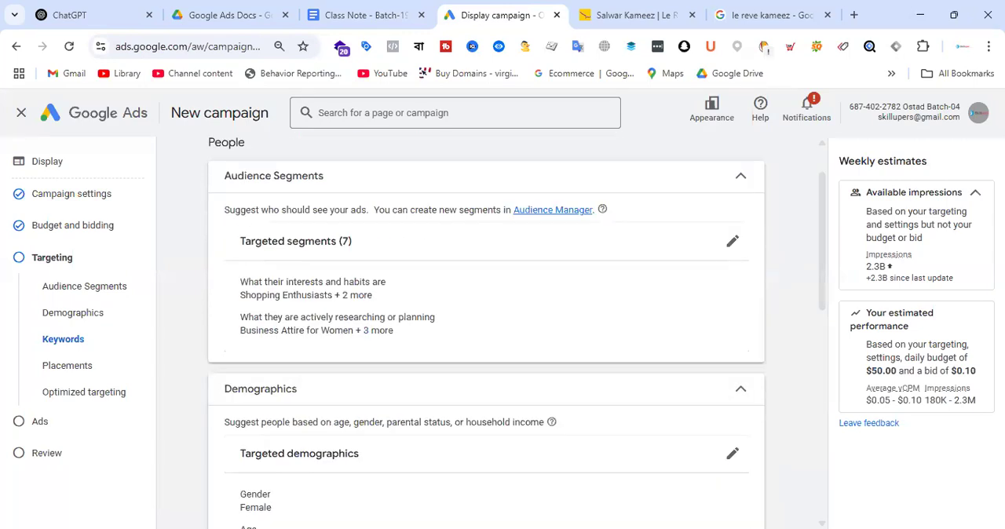
Step: Copy the Le Reve salwar kameez category page URL and enter it in a ChatGPT prompt after "Landing page:"
{"action": "left_click", "coordinate": [633, 13]}
{"action": "left_click", "coordinate": [211, 47]}
{"action": "left_click", "coordinate": [98, 15]}
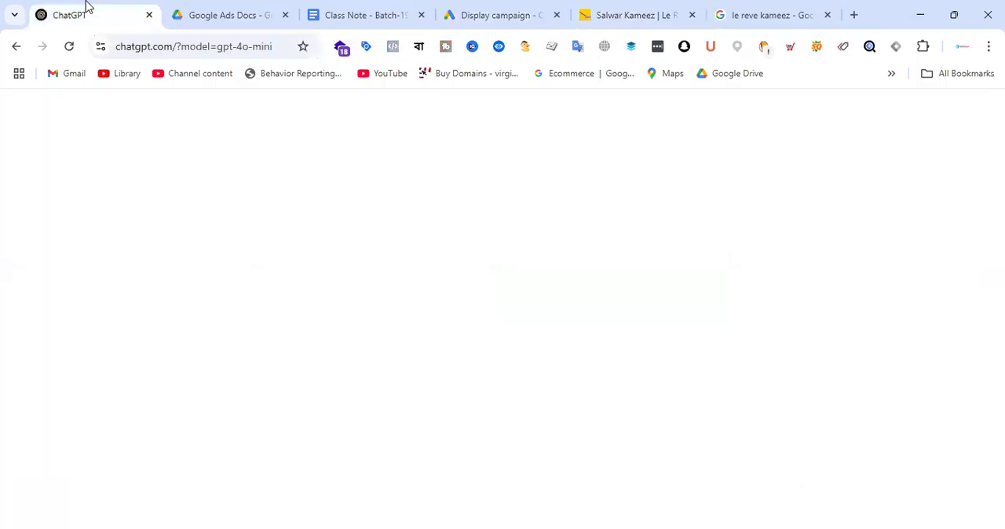
{"action": "type", "text": "La"}
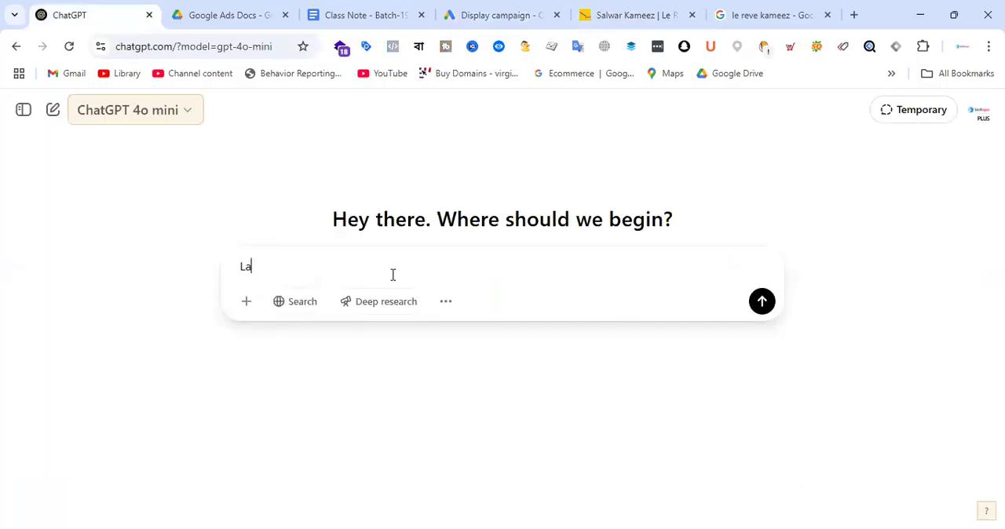
{"action": "type", "text": "nding page:"}
{"action": "type", "text": "https://www.lerevecraze.com/product-category/women/salwar-kameez-dupatta/"}
Step: Add "Product: Salwar kameez", "Brand: Le Reve" and the request "find audiece for google display ads" to the prompt and submit it
{"action": "key", "text": "shift+Return"}
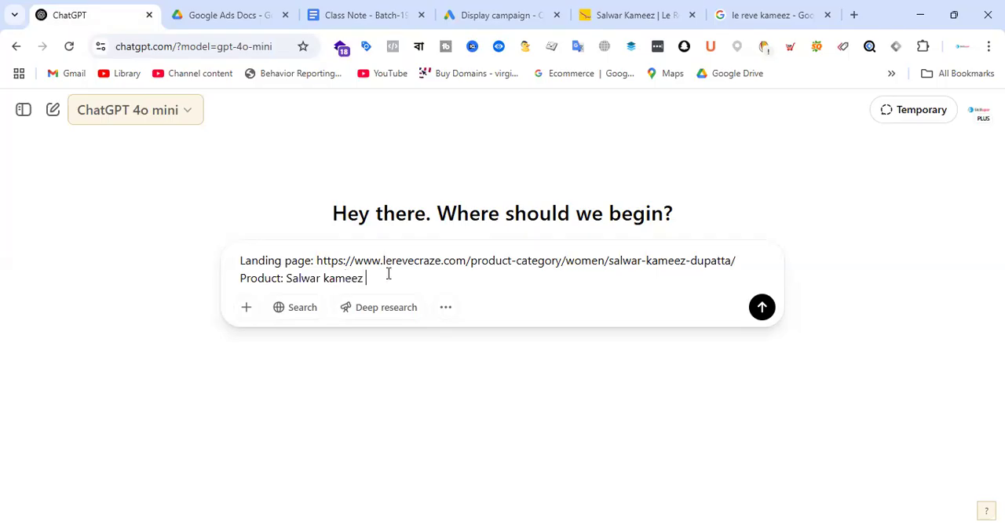
{"action": "key", "text": "shift+Return"}
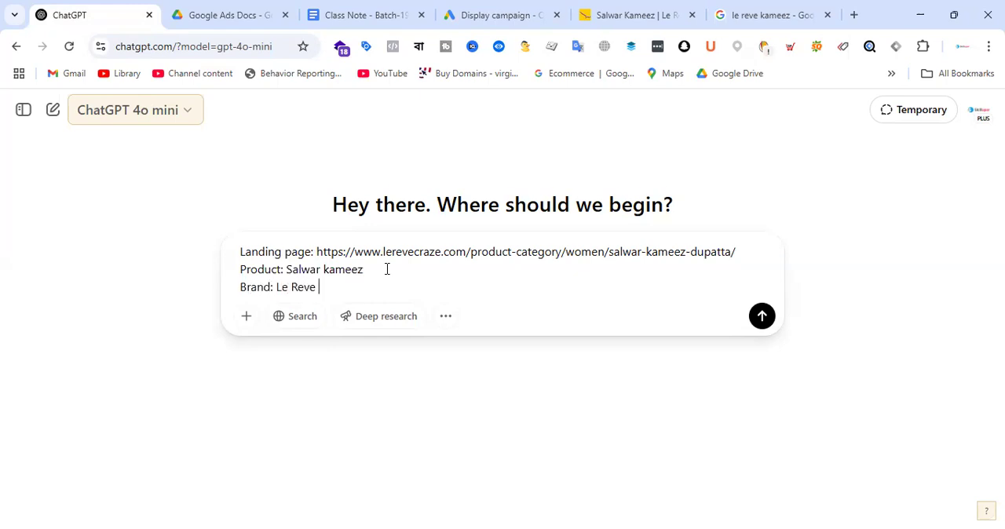
{"action": "key", "text": "shift+Return"}
{"action": "key", "text": "shift+Return"}
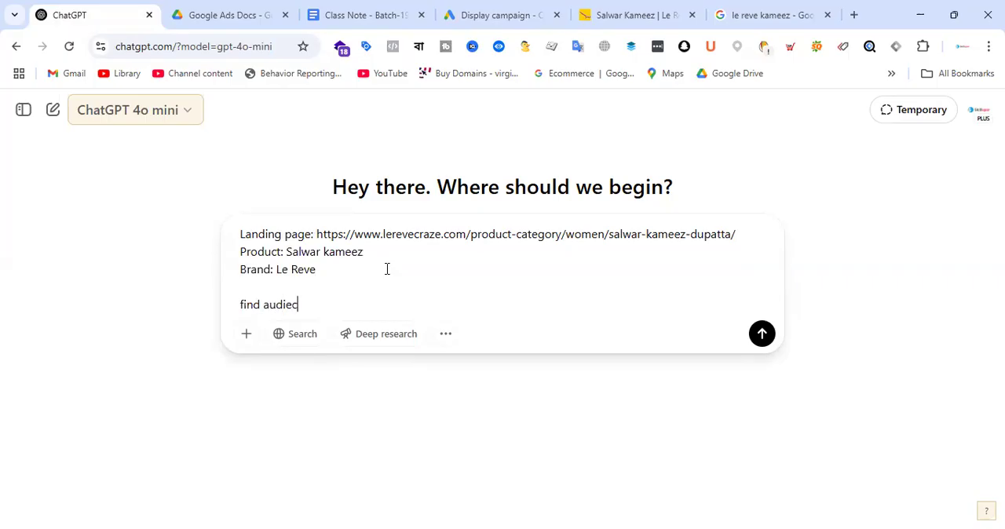
{"action": "type", "text": "find audiece for google dis"}
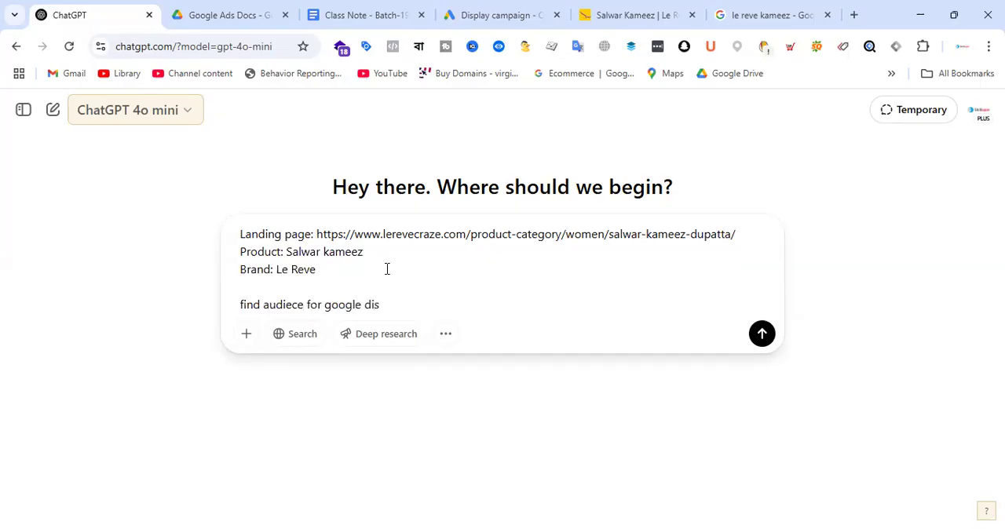
{"action": "type", "text": "play ads"}
{"action": "key", "text": "Return"}
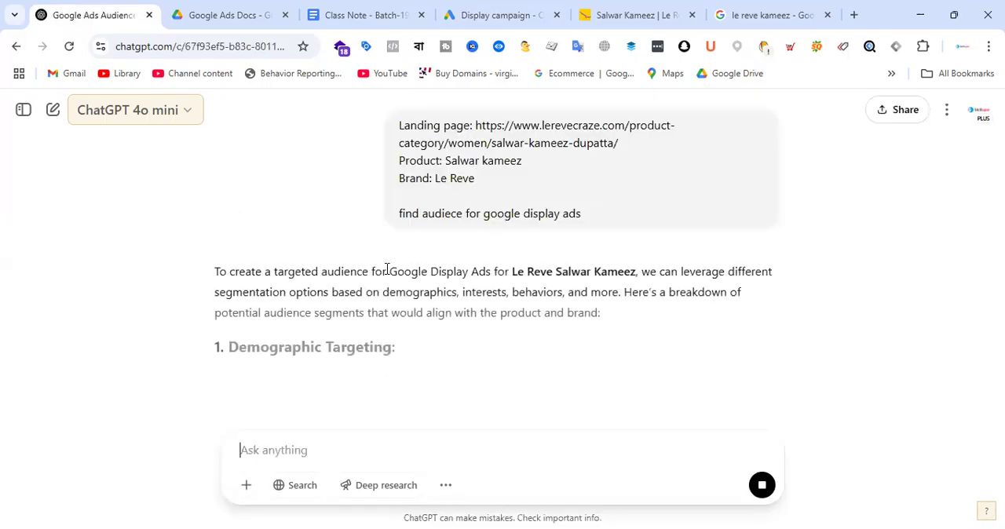
Step: Read through ChatGPT's audience suggestions, from demographic and interest-based targeting to custom intent and geographical targeting
{"action": "scroll", "coordinate": [364, 236], "scroll_direction": "down", "scroll_amount": 1}
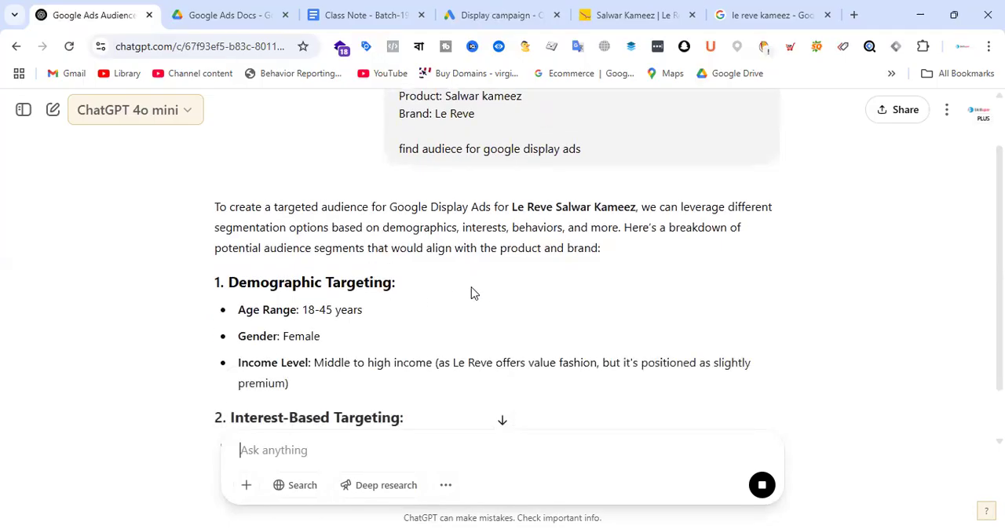
{"action": "scroll", "coordinate": [473, 293], "scroll_direction": "down", "scroll_amount": 2}
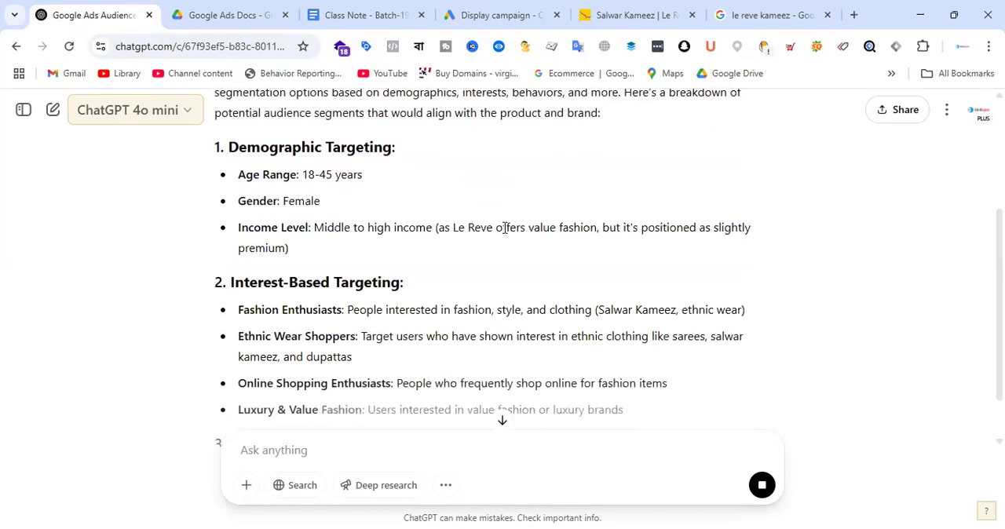
{"action": "scroll", "coordinate": [503, 228], "scroll_direction": "down", "scroll_amount": 2}
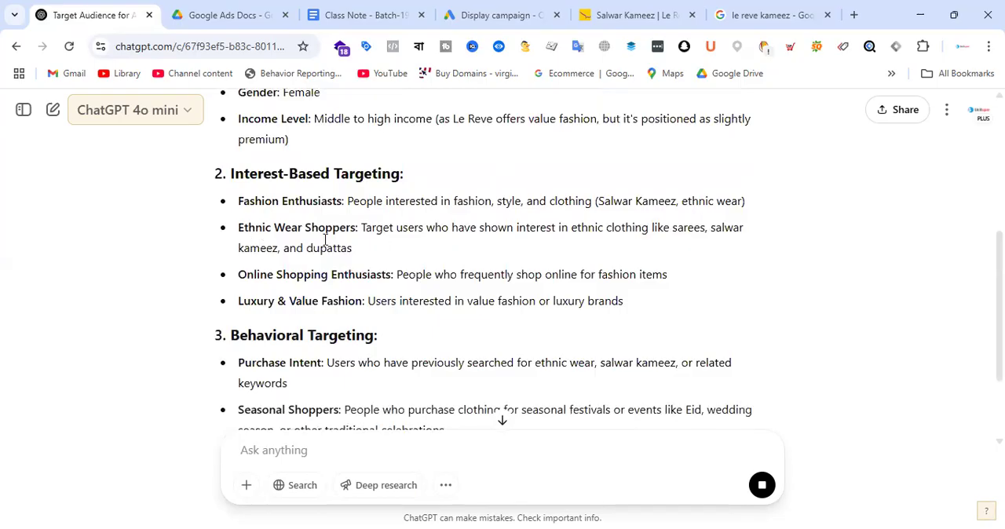
{"action": "scroll", "coordinate": [444, 238], "scroll_direction": "down", "scroll_amount": 3}
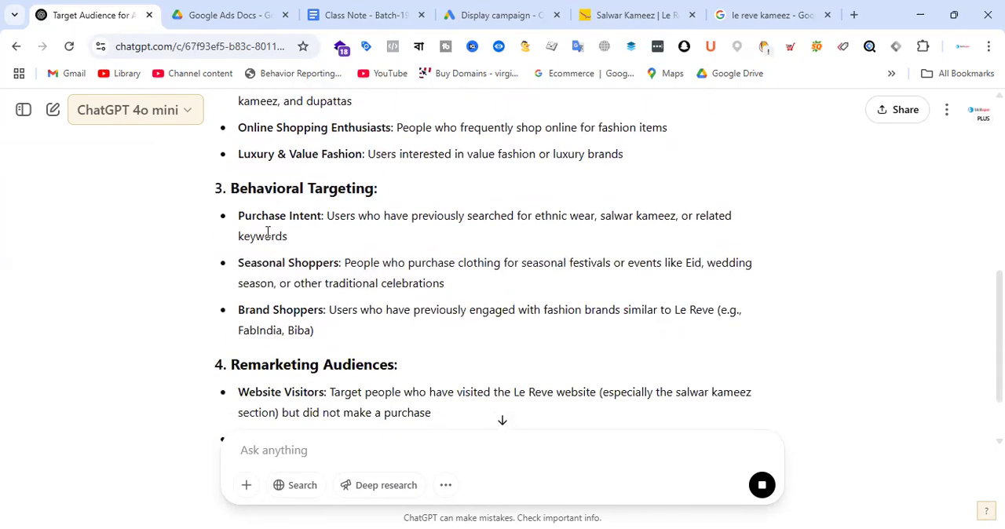
{"action": "scroll", "coordinate": [420, 260], "scroll_direction": "down", "scroll_amount": 2}
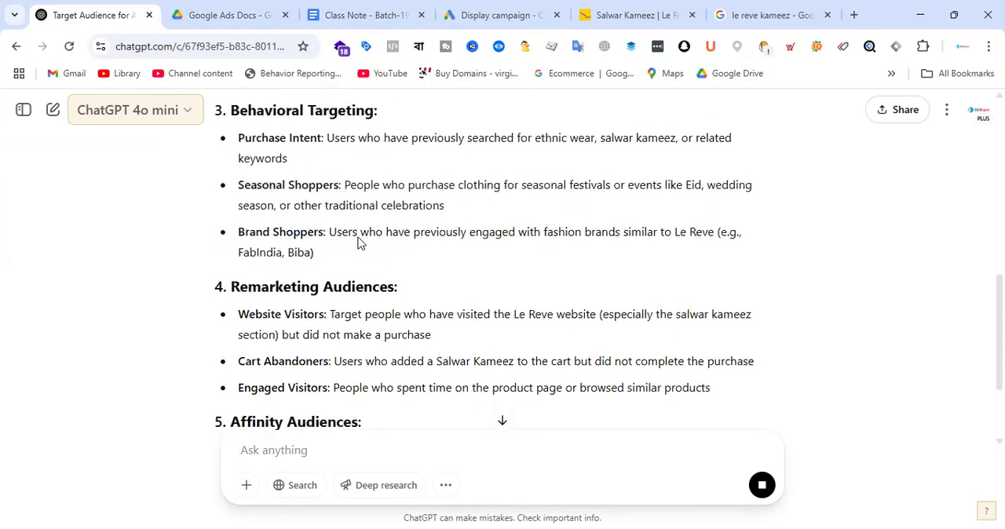
{"action": "scroll", "coordinate": [357, 241], "scroll_direction": "down", "scroll_amount": 1}
{"action": "scroll", "coordinate": [310, 277], "scroll_direction": "down", "scroll_amount": 2}
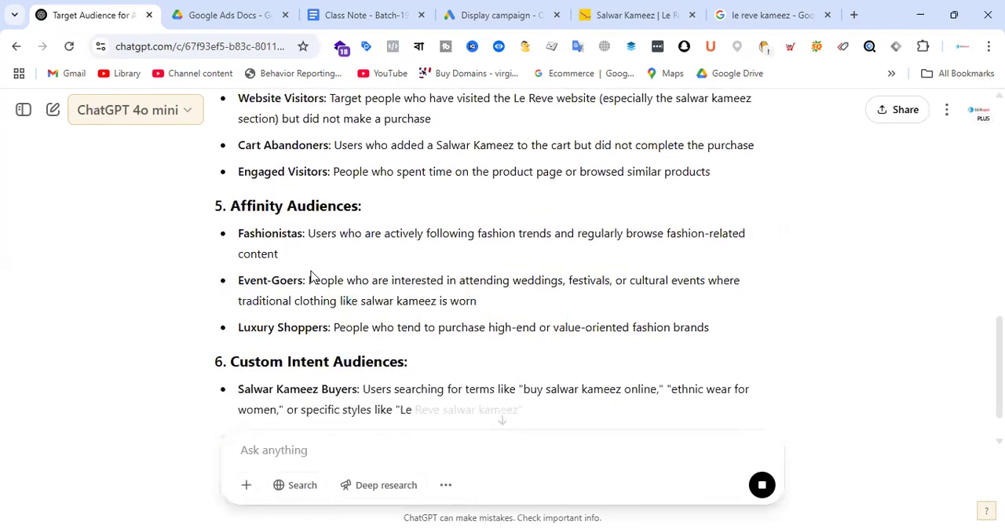
{"action": "scroll", "coordinate": [403, 246], "scroll_direction": "down", "scroll_amount": 1}
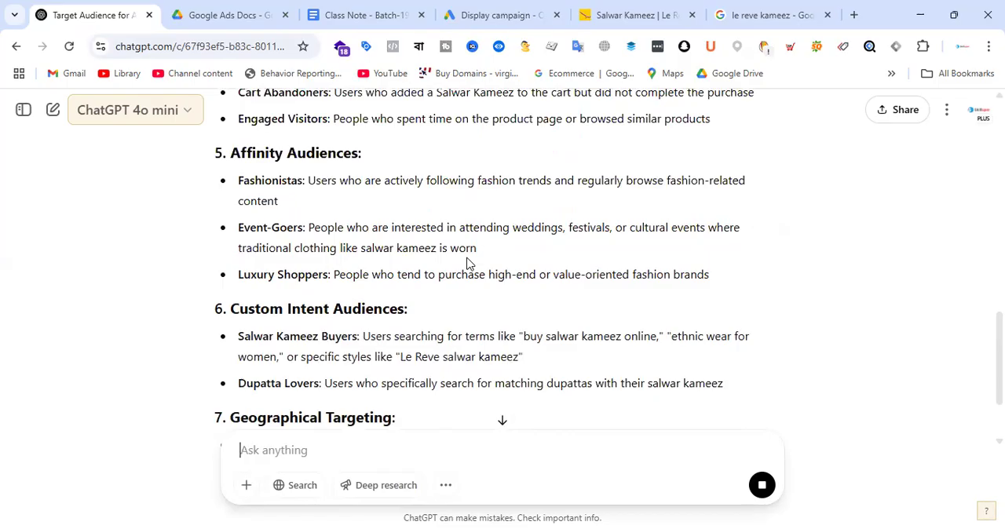
{"action": "scroll", "coordinate": [466, 264], "scroll_direction": "down", "scroll_amount": 1}
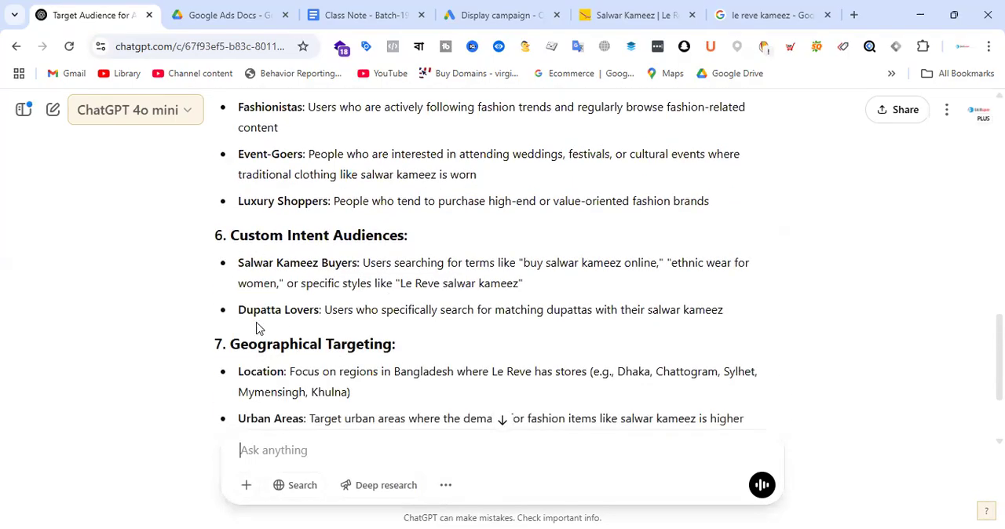
{"action": "scroll", "coordinate": [411, 307], "scroll_direction": "down", "scroll_amount": 2}
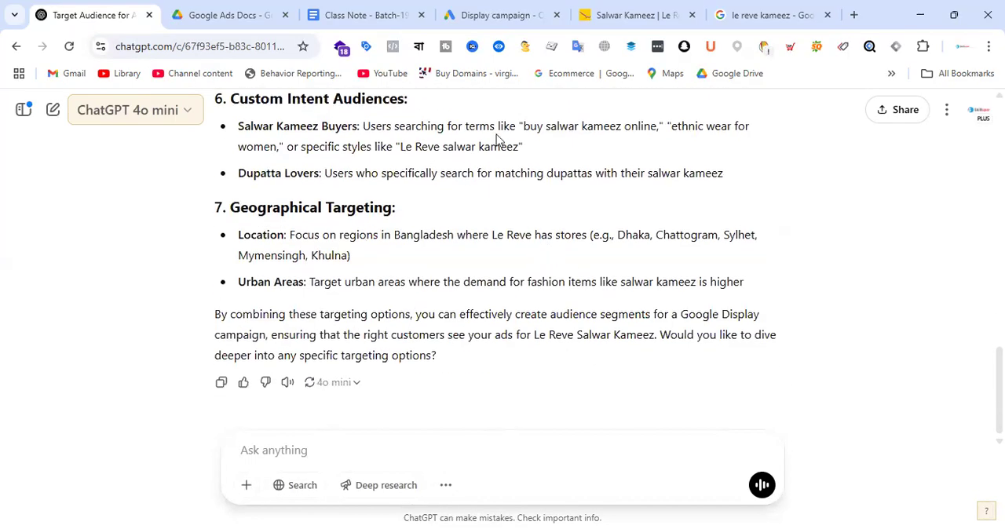
Step: Switch back to the Google Ads campaign and check its targeting sections from audience segments through placements
{"action": "key", "text": "ctrl+4"}
{"action": "scroll", "coordinate": [532, 267], "scroll_direction": "down", "scroll_amount": 2}
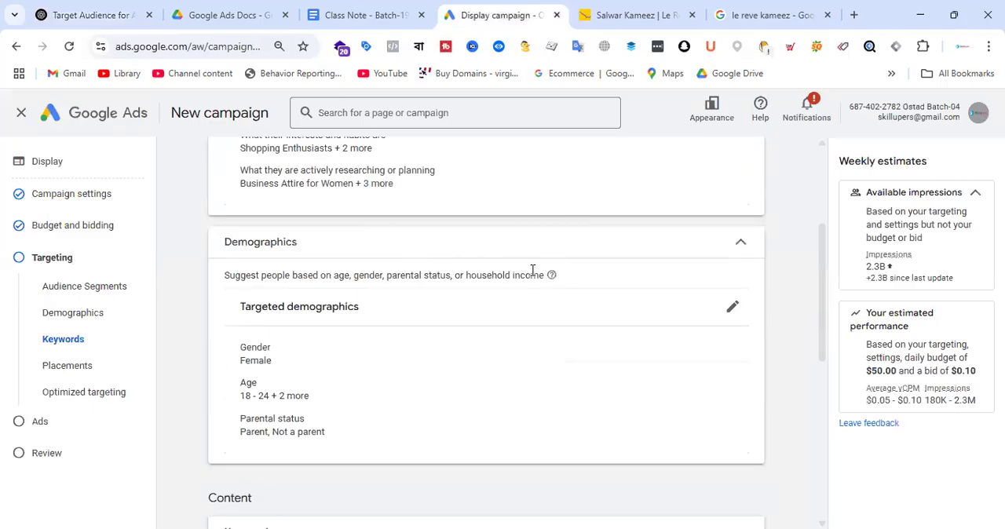
{"action": "scroll", "coordinate": [680, 301], "scroll_direction": "up", "scroll_amount": 3}
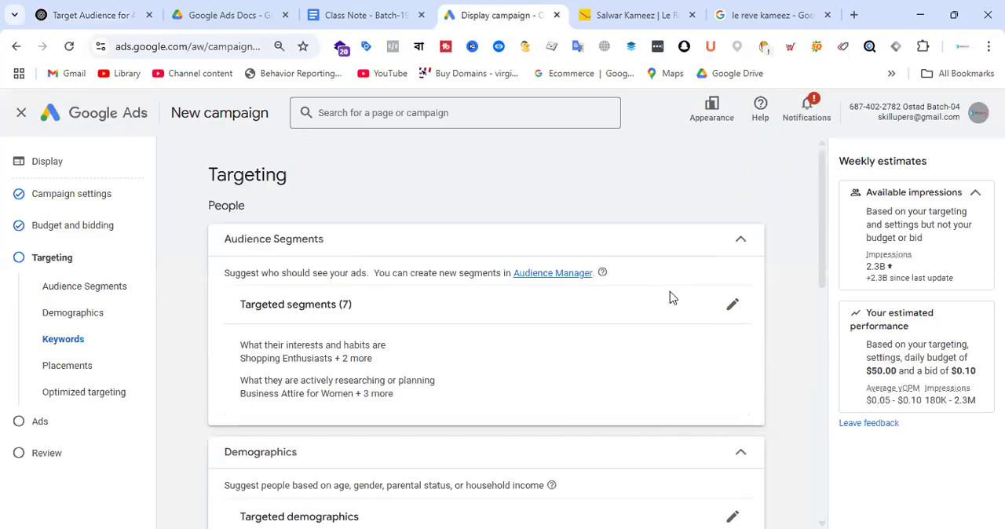
{"action": "scroll", "coordinate": [562, 301], "scroll_direction": "down", "scroll_amount": 3}
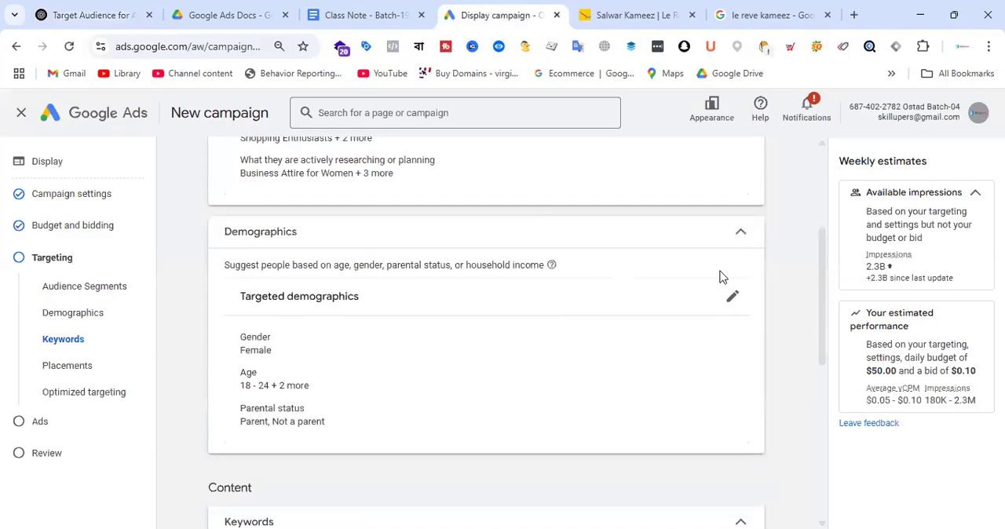
{"action": "scroll", "coordinate": [562, 298], "scroll_direction": "down", "scroll_amount": 2}
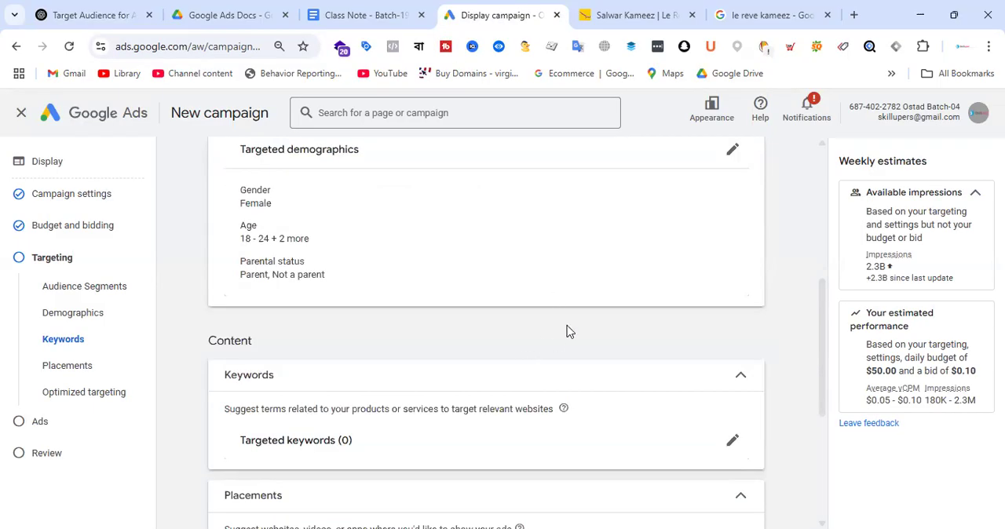
{"action": "scroll", "coordinate": [566, 330], "scroll_direction": "down", "scroll_amount": 2}
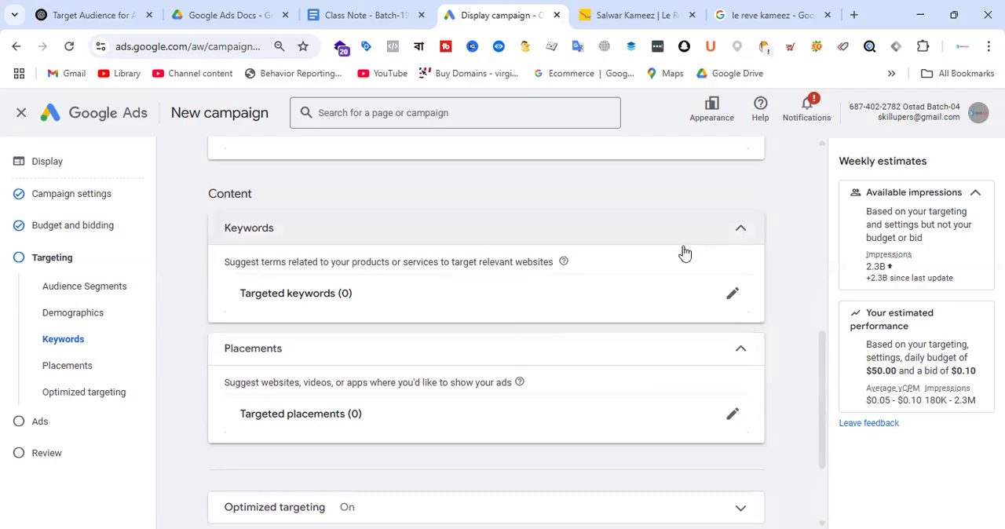
Step: Collapse the Keywords section, check the additional targeting options and open the targeted demographics for review
{"action": "left_click", "coordinate": [716, 240]}
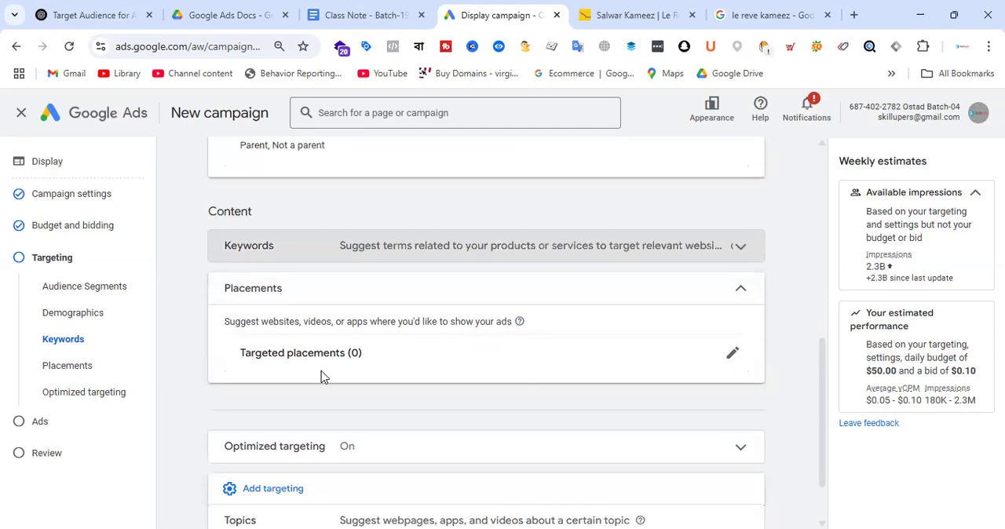
{"action": "scroll", "coordinate": [384, 343], "scroll_direction": "down", "scroll_amount": 2}
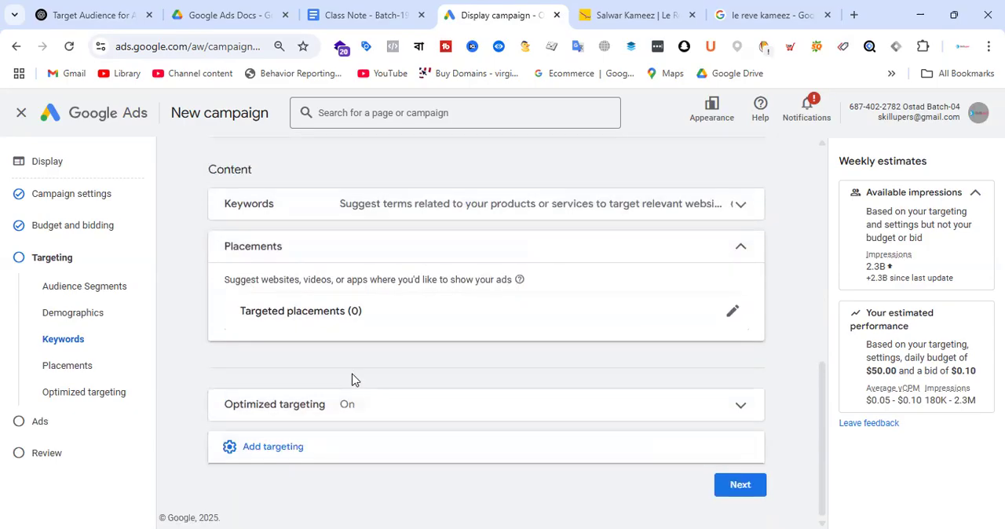
{"action": "left_click", "coordinate": [303, 451]}
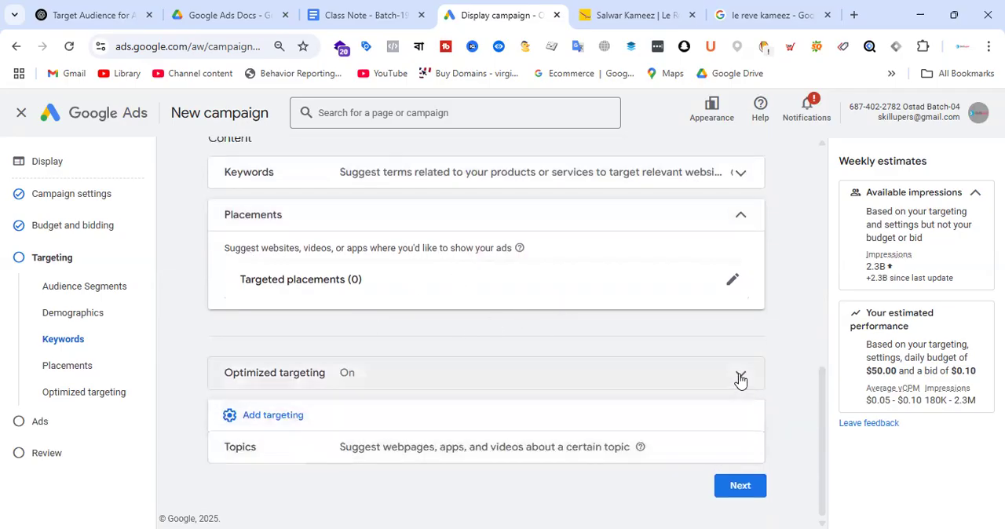
{"action": "scroll", "coordinate": [634, 312], "scroll_direction": "up", "scroll_amount": 5}
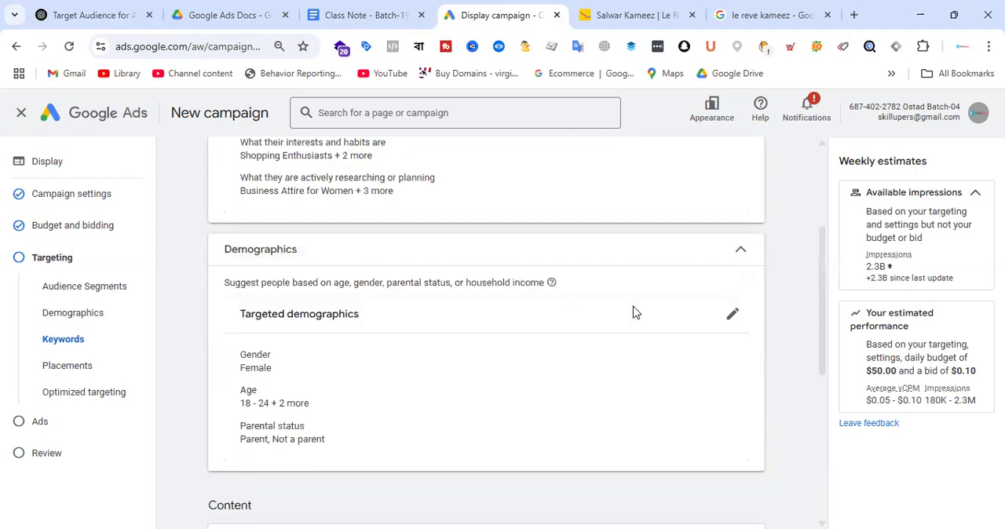
{"action": "left_click", "coordinate": [730, 315]}
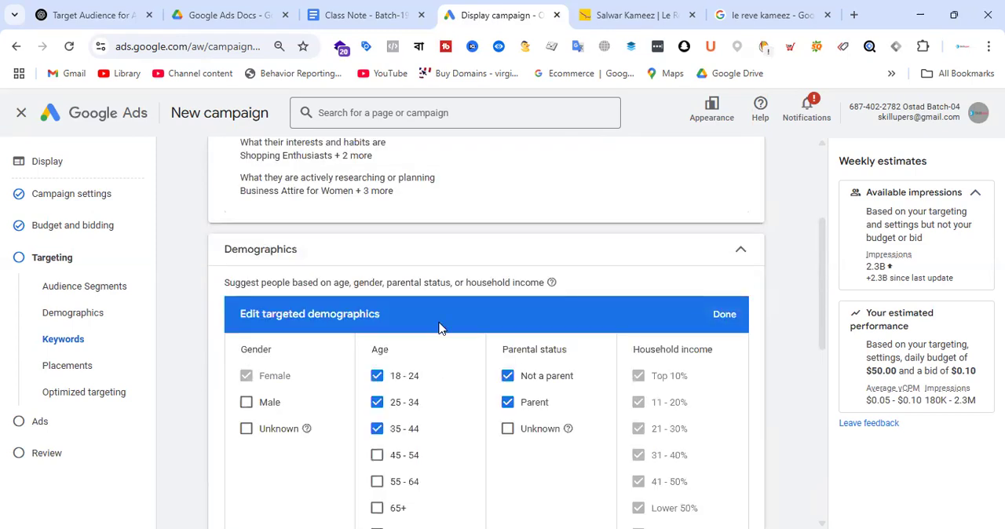
{"action": "scroll", "coordinate": [503, 312], "scroll_direction": "down", "scroll_amount": 3}
{"action": "scroll", "coordinate": [444, 392], "scroll_direction": "up", "scroll_amount": 6}
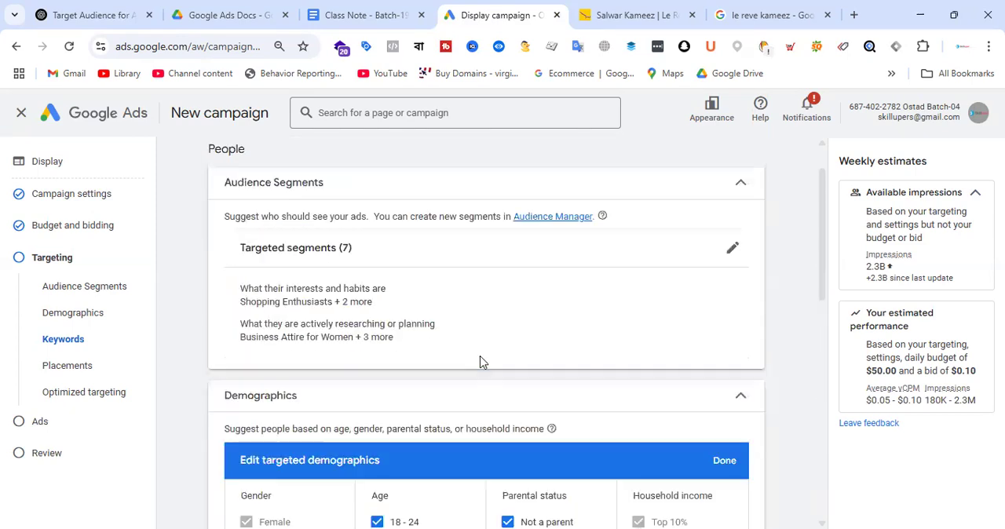
Step: Open the targeted audience segments for editing and search the available segments for "shop"
{"action": "left_click", "coordinate": [730, 249]}
{"action": "scroll", "coordinate": [429, 338], "scroll_direction": "down", "scroll_amount": 2}
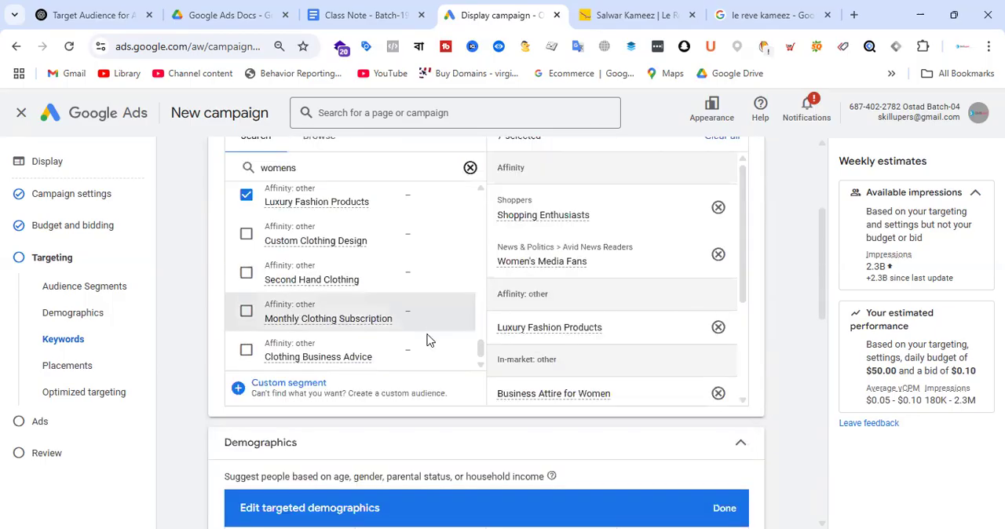
{"action": "scroll", "coordinate": [434, 314], "scroll_direction": "up", "scroll_amount": 10}
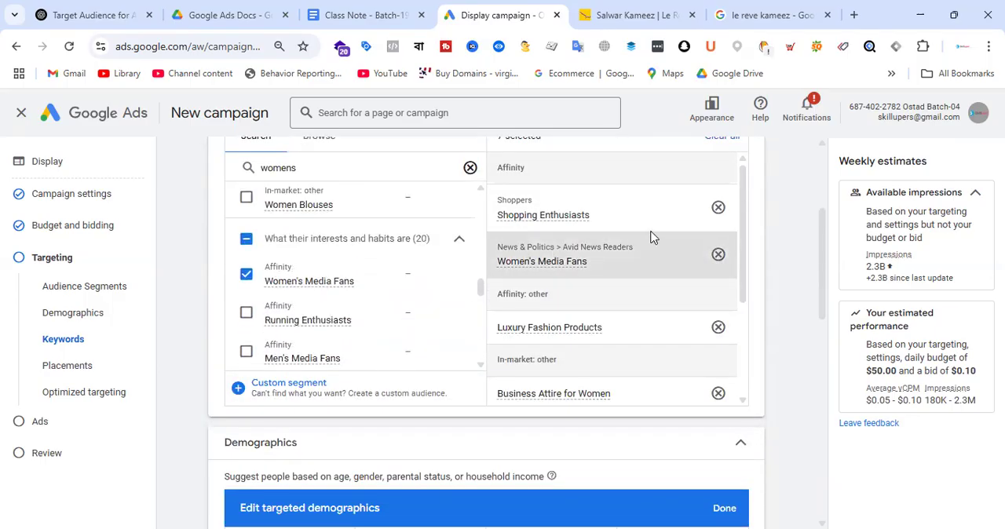
{"action": "scroll", "coordinate": [651, 236], "scroll_direction": "up", "scroll_amount": 3}
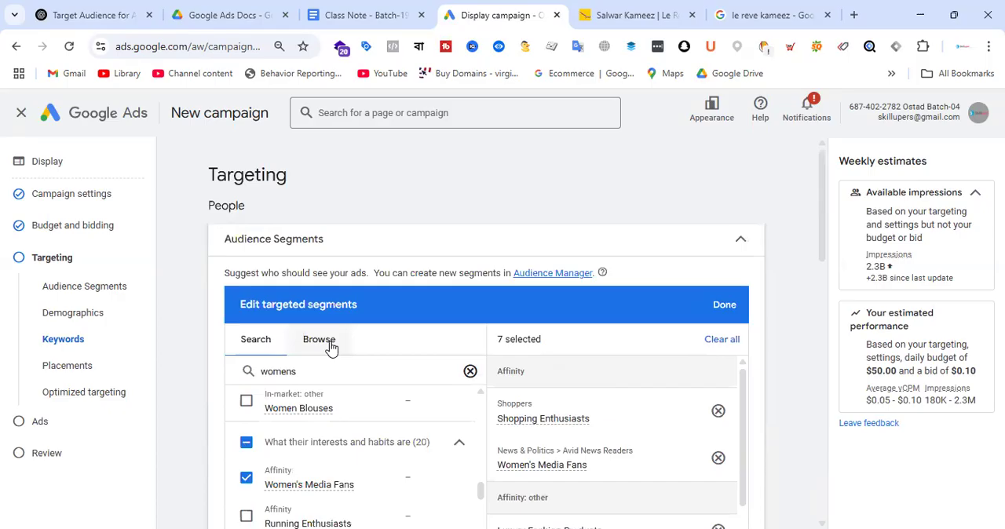
{"action": "left_click_drag", "start_coordinate": [323, 371], "coordinate": [239, 379]}
{"action": "type", "text": "shoper"}
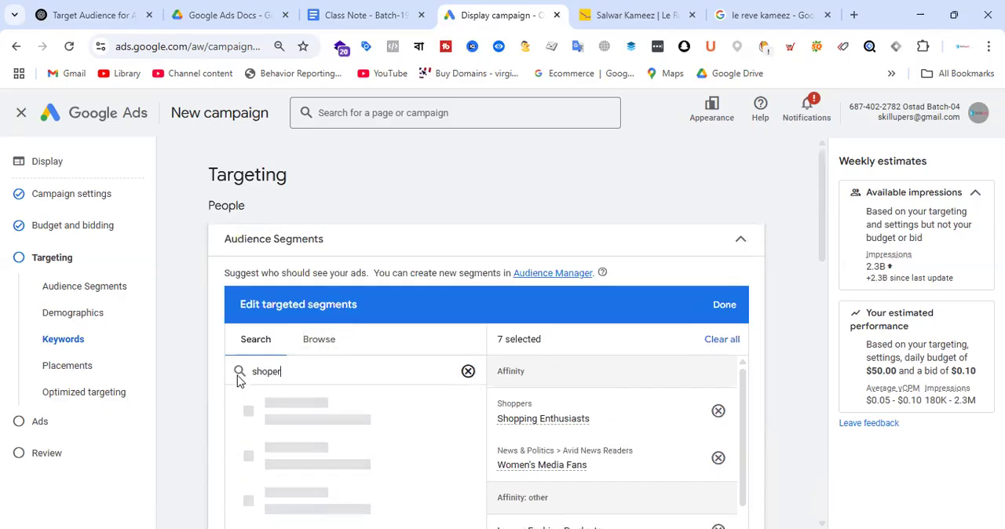
{"action": "scroll", "coordinate": [368, 388], "scroll_direction": "down", "scroll_amount": 2}
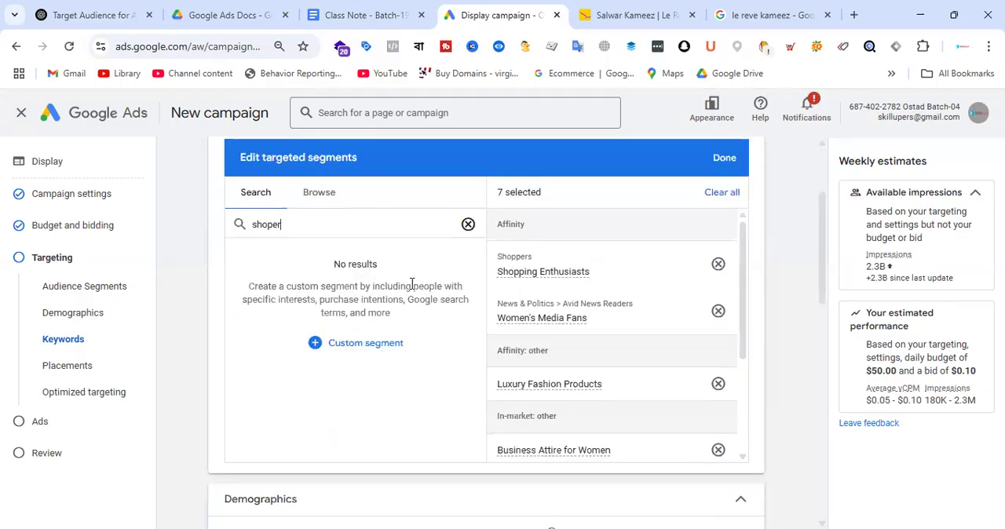
{"action": "scroll", "coordinate": [411, 285], "scroll_direction": "up", "scroll_amount": 1}
{"action": "key", "text": "BackSpace"}
{"action": "key", "text": "BackSpace"}
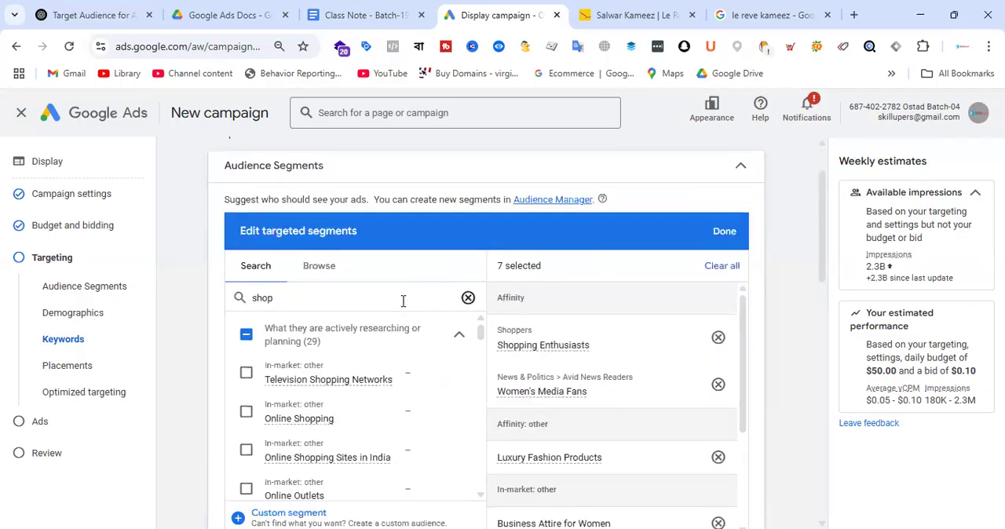
Step: Look through the in-market segments matching "shop", checking the details of Online Shopping and Online Shopping Offers
{"action": "scroll", "coordinate": [405, 348], "scroll_direction": "down", "scroll_amount": 1}
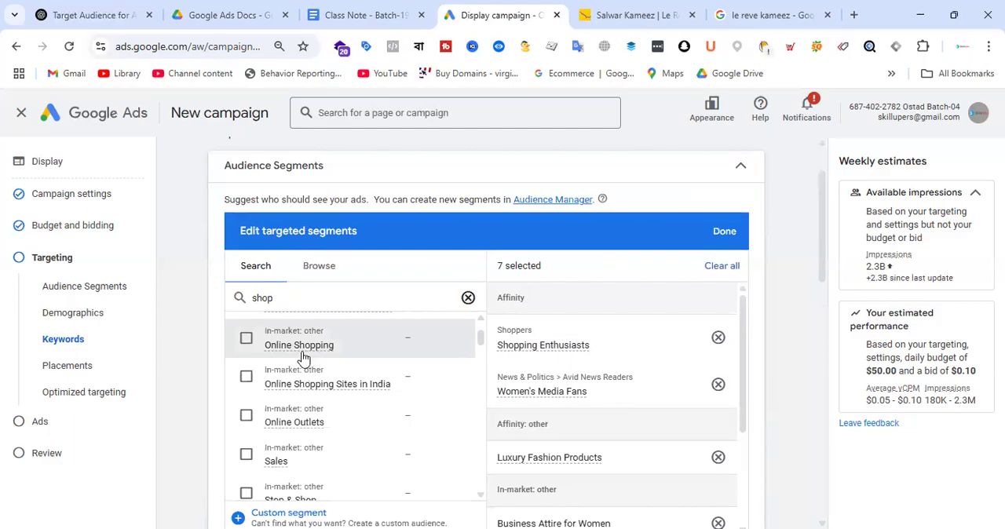
{"action": "mouse_move", "coordinate": [310, 355]}
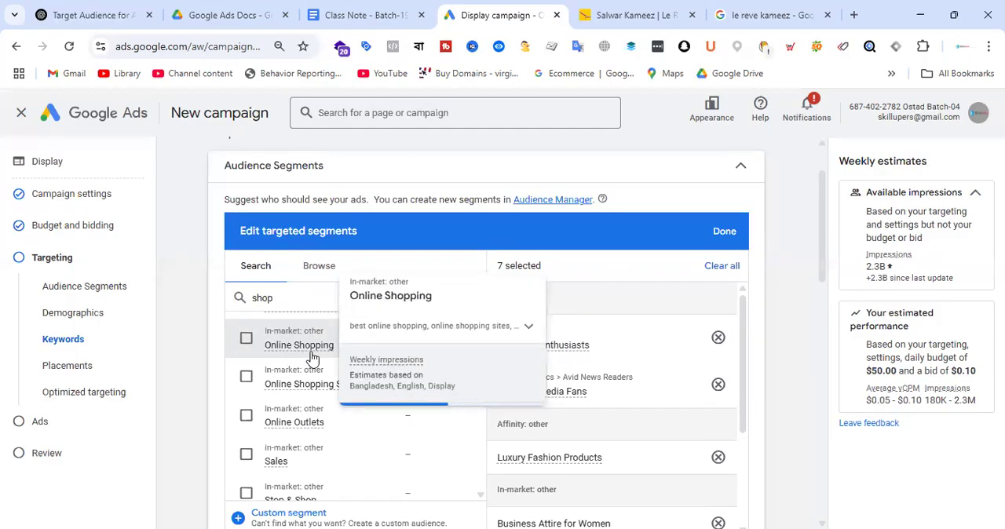
{"action": "left_click", "coordinate": [528, 321]}
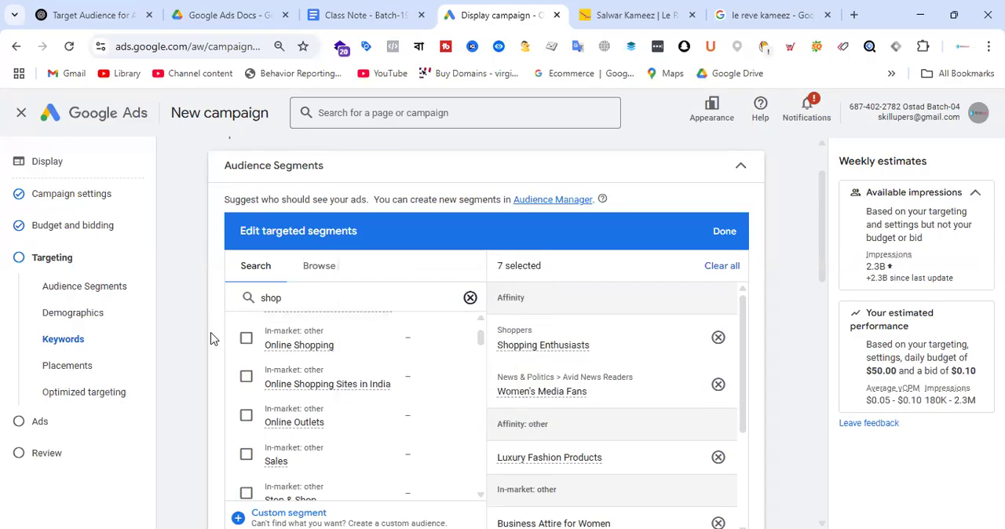
{"action": "scroll", "coordinate": [415, 367], "scroll_direction": "down", "scroll_amount": 1}
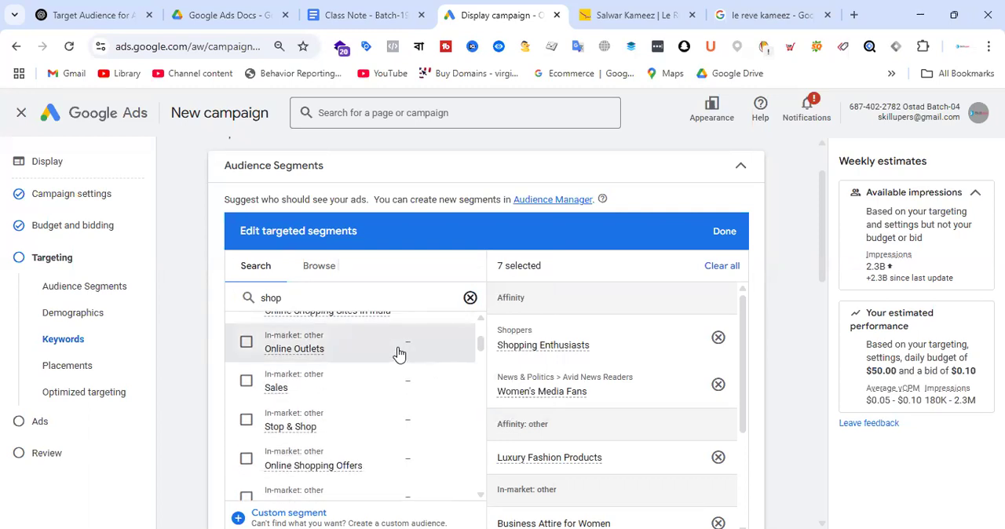
{"action": "scroll", "coordinate": [400, 354], "scroll_direction": "down", "scroll_amount": 1}
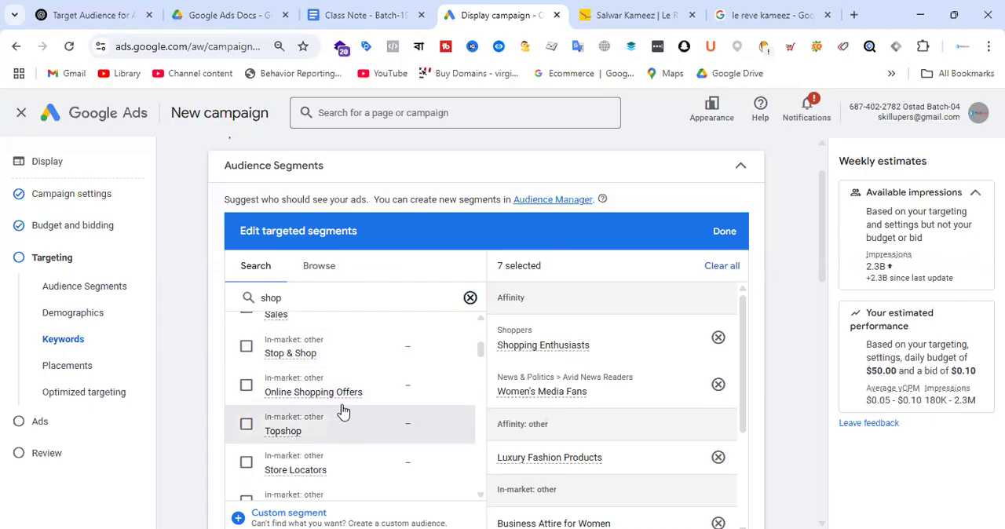
{"action": "mouse_move", "coordinate": [343, 401]}
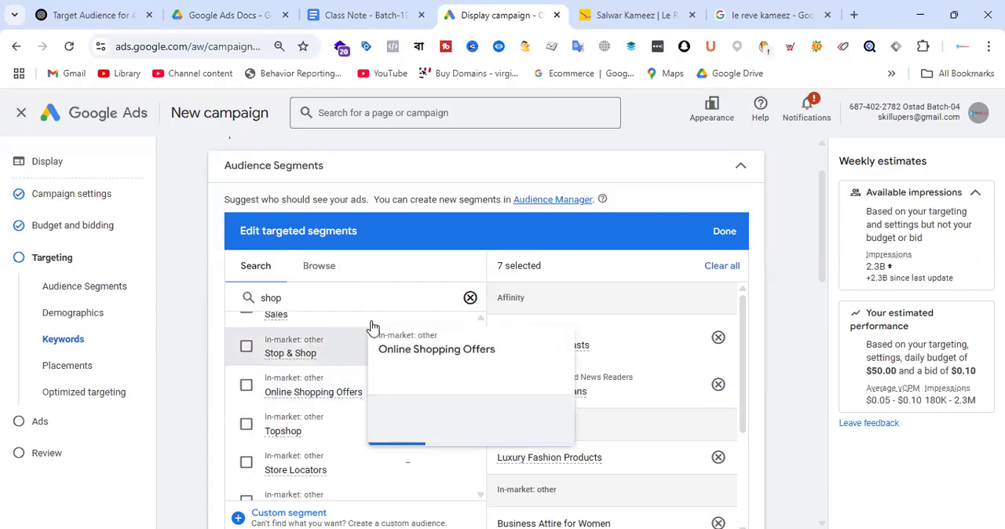
{"action": "scroll", "coordinate": [385, 325], "scroll_direction": "down", "scroll_amount": 2}
{"action": "scroll", "coordinate": [439, 339], "scroll_direction": "down", "scroll_amount": 2}
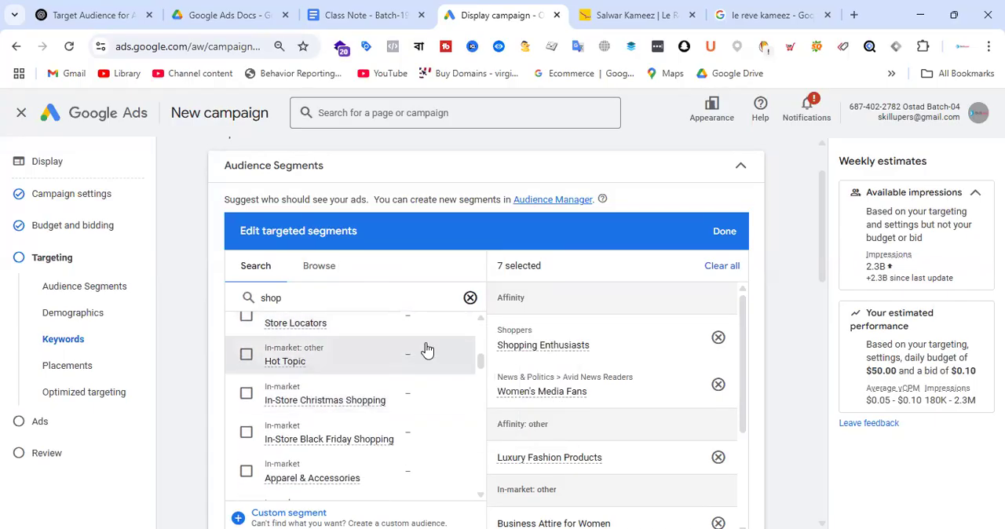
{"action": "scroll", "coordinate": [426, 348], "scroll_direction": "down", "scroll_amount": 1}
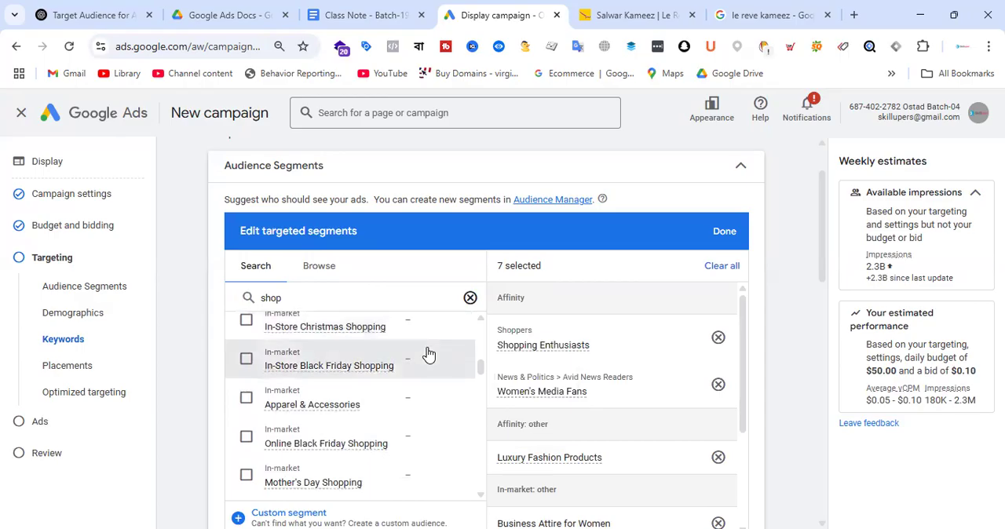
{"action": "scroll", "coordinate": [429, 355], "scroll_direction": "down", "scroll_amount": 1}
{"action": "scroll", "coordinate": [429, 354], "scroll_direction": "down", "scroll_amount": 1}
{"action": "scroll", "coordinate": [428, 355], "scroll_direction": "down", "scroll_amount": 2}
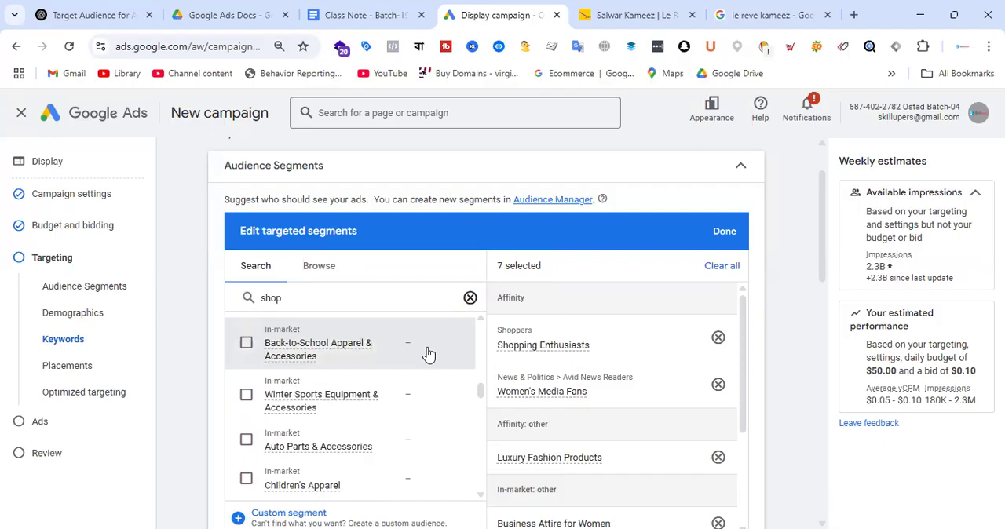
{"action": "scroll", "coordinate": [428, 355], "scroll_direction": "down", "scroll_amount": 2}
{"action": "scroll", "coordinate": [430, 356], "scroll_direction": "down", "scroll_amount": 2}
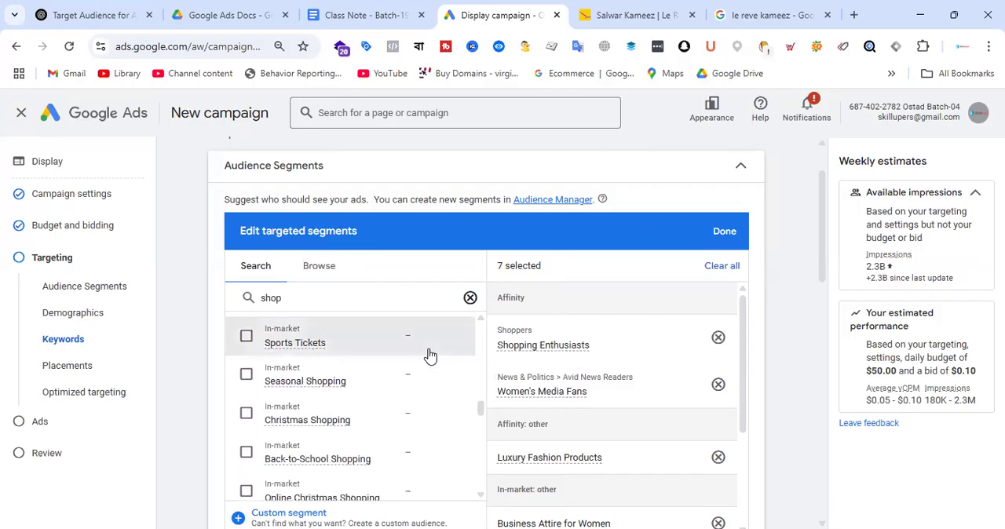
{"action": "scroll", "coordinate": [429, 355], "scroll_direction": "down", "scroll_amount": 2}
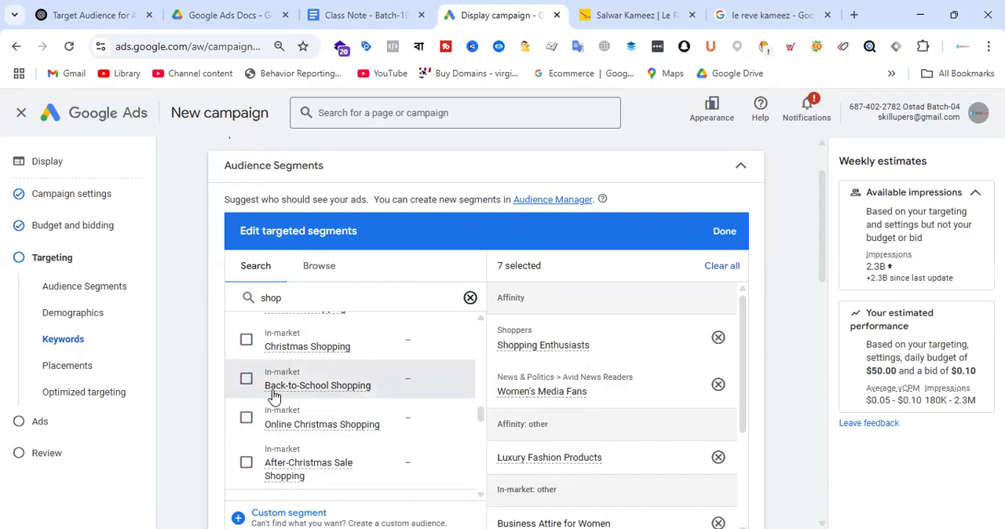
{"action": "mouse_move", "coordinate": [306, 389]}
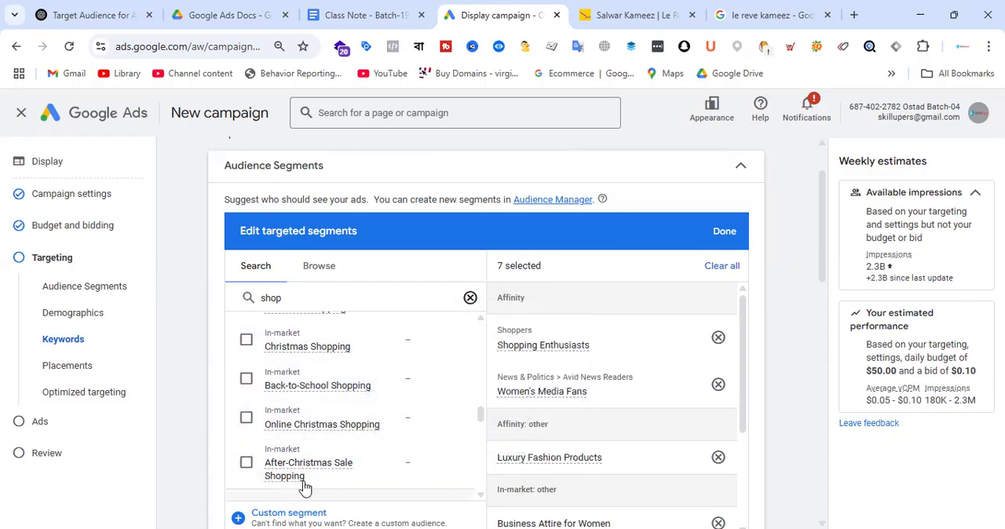
{"action": "scroll", "coordinate": [439, 350], "scroll_direction": "down", "scroll_amount": 1}
Step: Add the Luxury Shoppers affinity segment to the targeted segments and save the selection
{"action": "scroll", "coordinate": [439, 350], "scroll_direction": "down", "scroll_amount": 2}
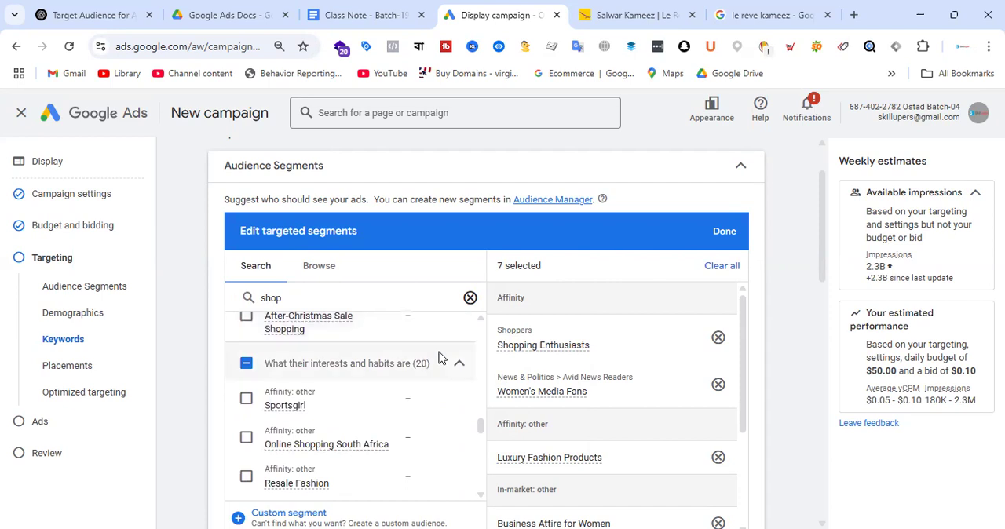
{"action": "scroll", "coordinate": [440, 357], "scroll_direction": "down", "scroll_amount": 1}
{"action": "scroll", "coordinate": [440, 358], "scroll_direction": "down", "scroll_amount": 1}
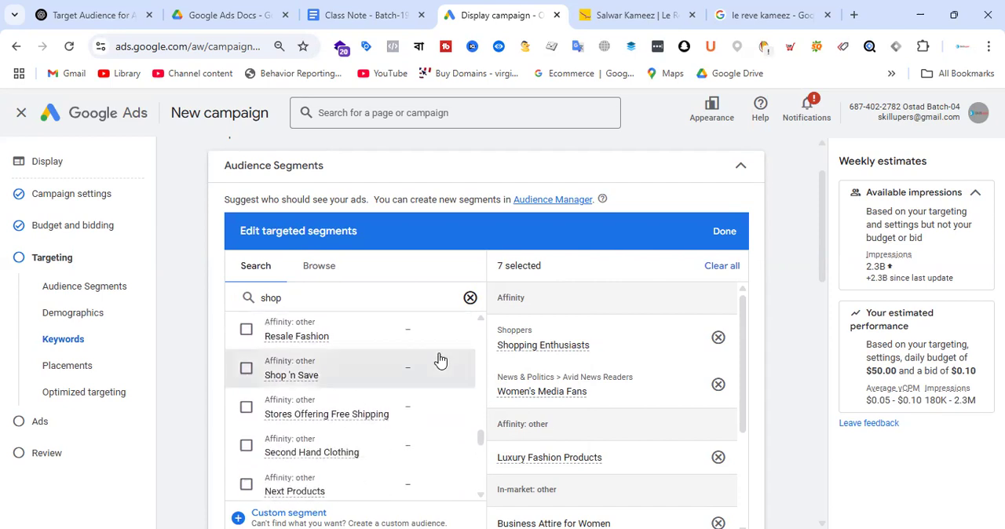
{"action": "scroll", "coordinate": [440, 359], "scroll_direction": "down", "scroll_amount": 1}
{"action": "scroll", "coordinate": [440, 361], "scroll_direction": "down", "scroll_amount": 3}
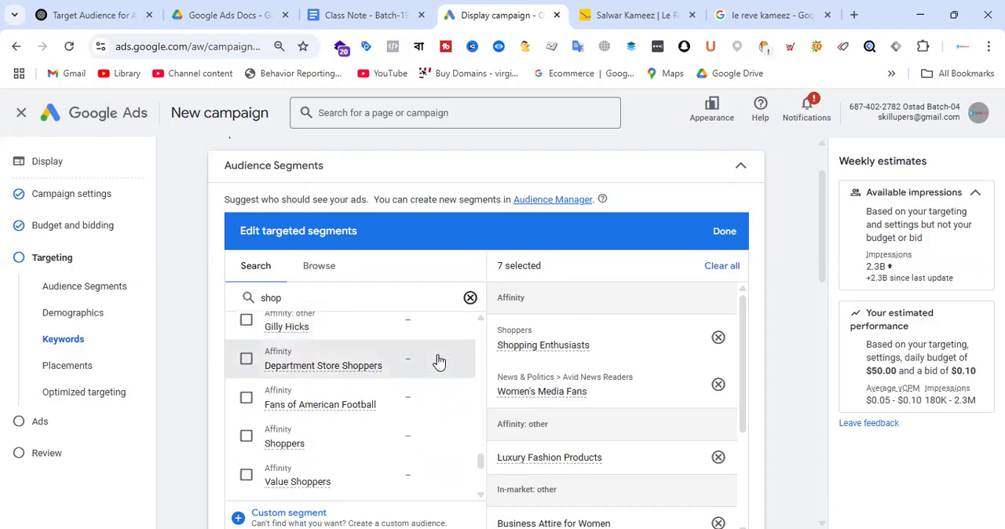
{"action": "scroll", "coordinate": [437, 362], "scroll_direction": "down", "scroll_amount": 3}
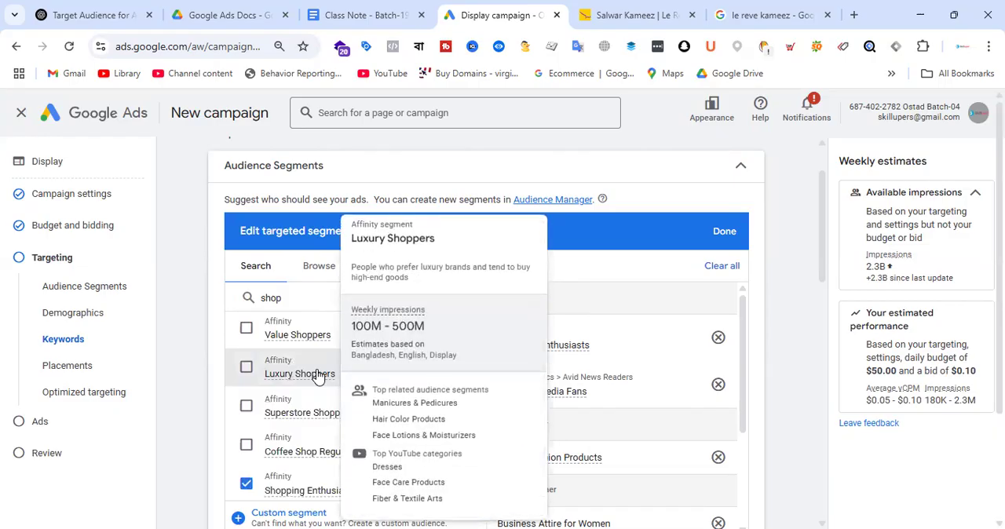
{"action": "left_click", "coordinate": [247, 369]}
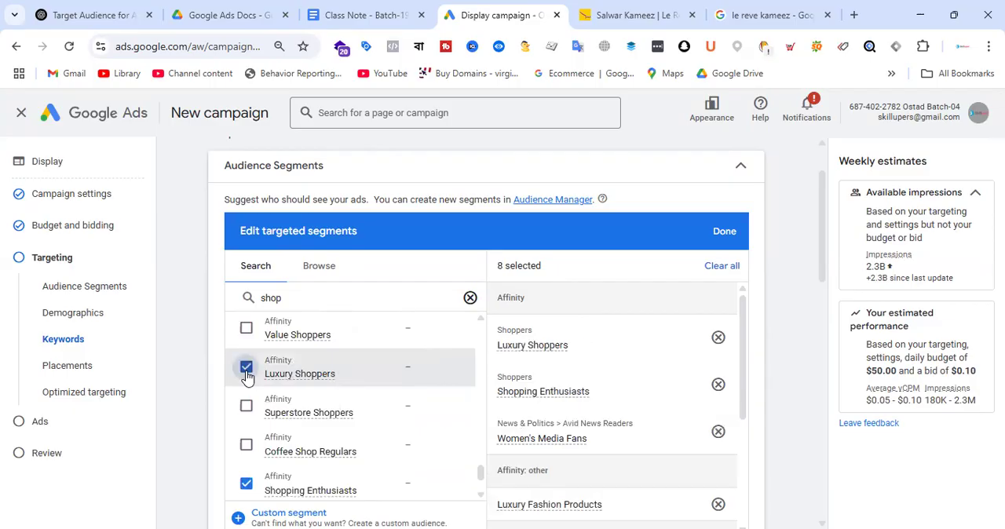
{"action": "left_click", "coordinate": [724, 232]}
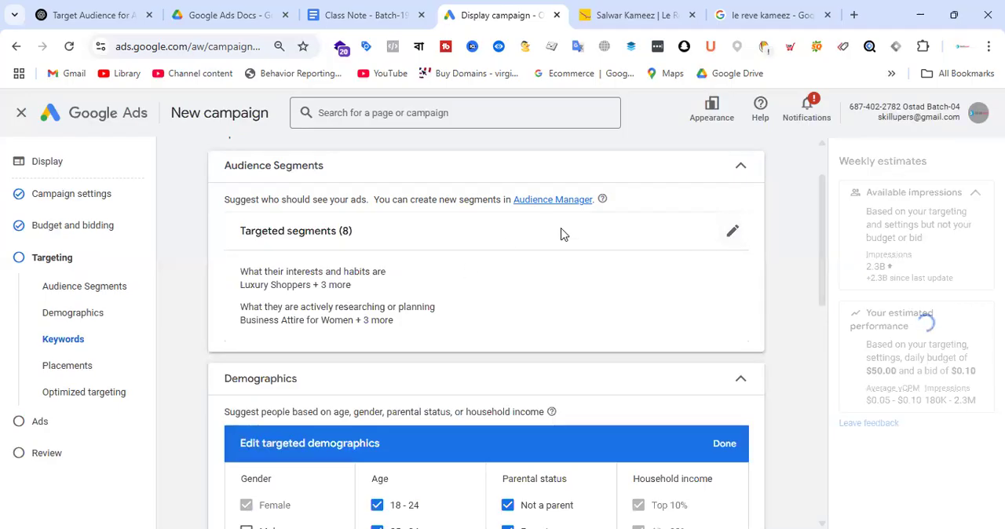
Step: Finish the targeting settings and continue to ad creation at the final URL and business name fields
{"action": "scroll", "coordinate": [565, 236], "scroll_direction": "down", "scroll_amount": 10}
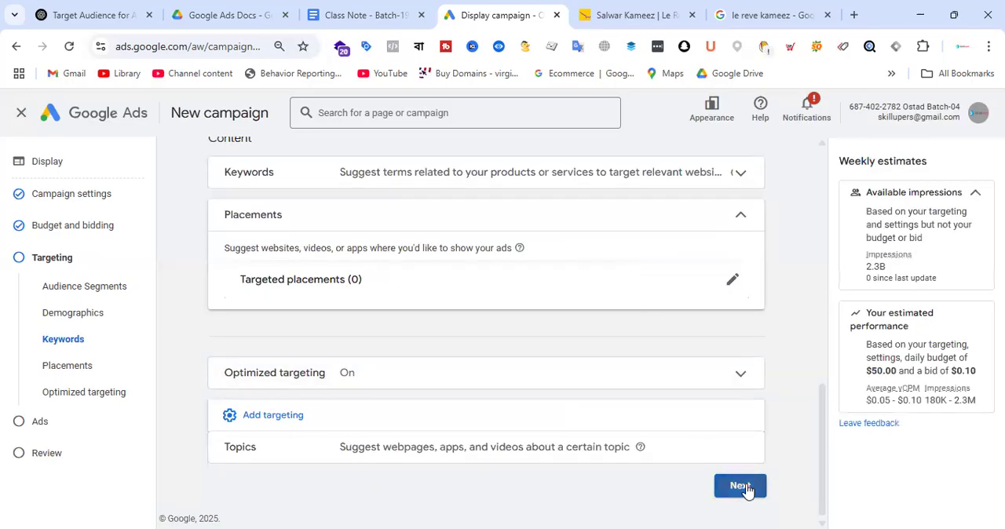
{"action": "left_click", "coordinate": [740, 486]}
{"action": "scroll", "coordinate": [510, 282], "scroll_direction": "down", "scroll_amount": 3}
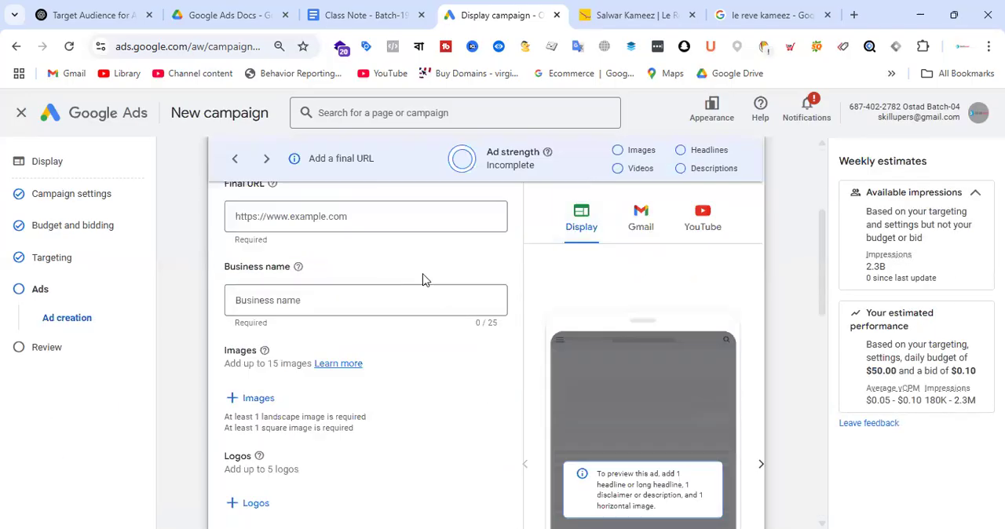
Step: Enter the Le Reve salwar kameez category page URL as the ad's final URL
{"action": "left_click", "coordinate": [664, 10]}
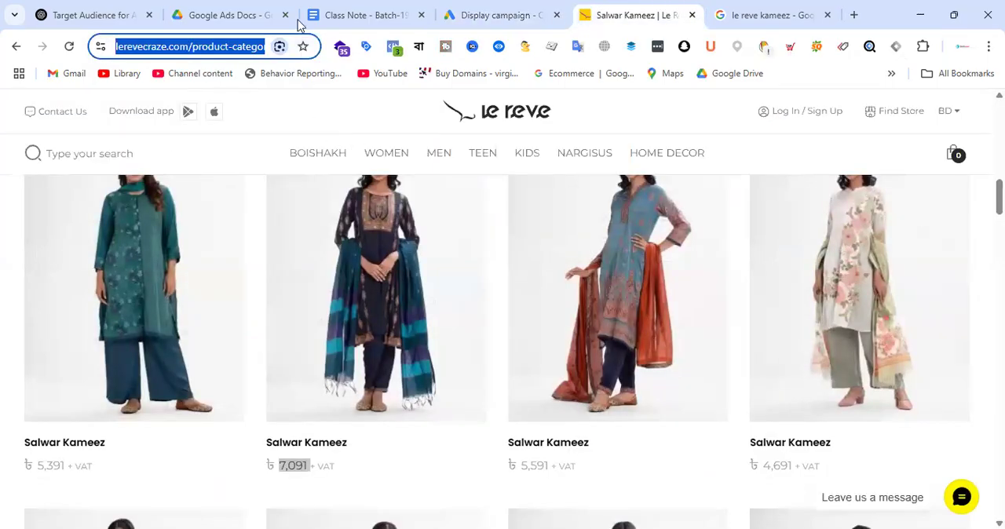
{"action": "left_click", "coordinate": [506, 11]}
{"action": "scroll", "coordinate": [376, 263], "scroll_direction": "up", "scroll_amount": 1}
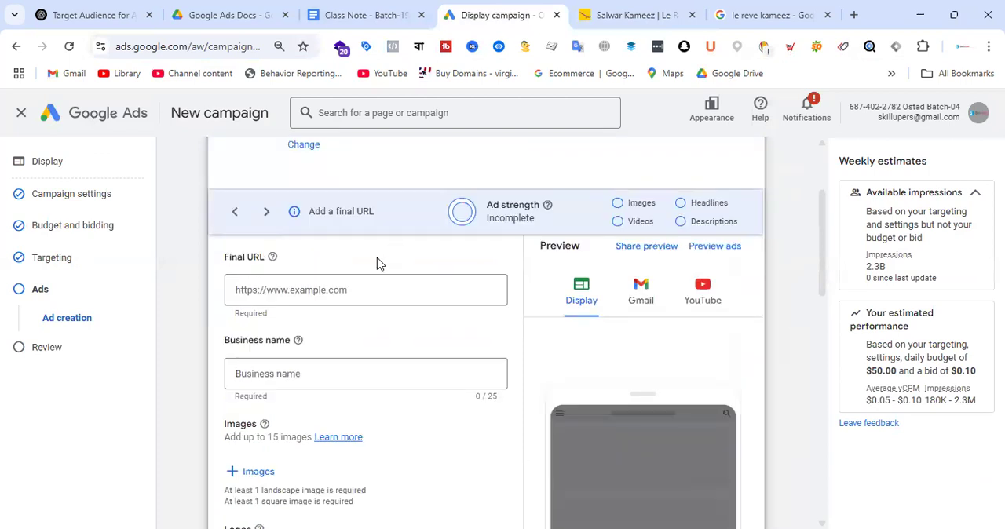
{"action": "left_click", "coordinate": [303, 287]}
{"action": "type", "text": "https://www.lerevecraze.com/product-category/women/salwar-kameez-dupatta/"}
Step: Enter Le Reve as the ad's business name
{"action": "scroll", "coordinate": [318, 285], "scroll_direction": "down", "scroll_amount": 1}
{"action": "left_click", "coordinate": [314, 300]}
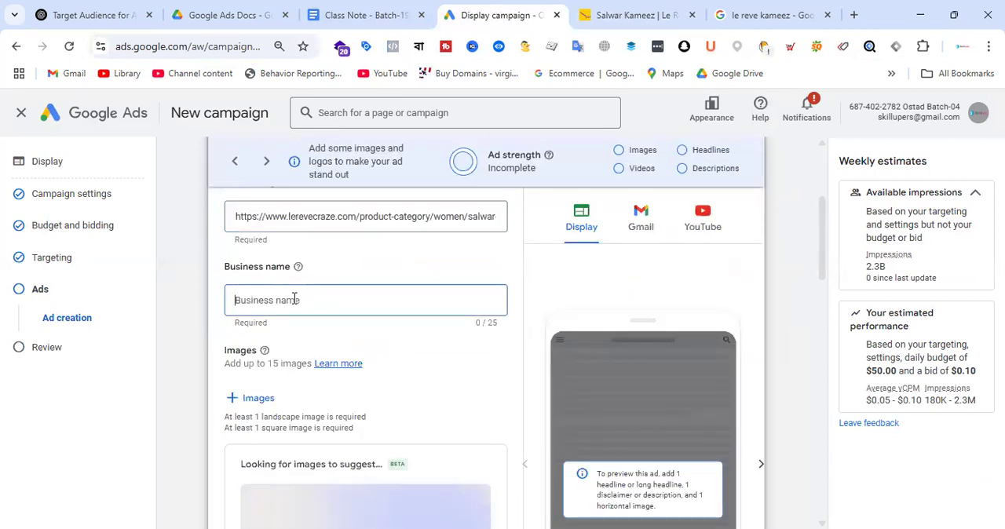
{"action": "type", "text": "L E"}
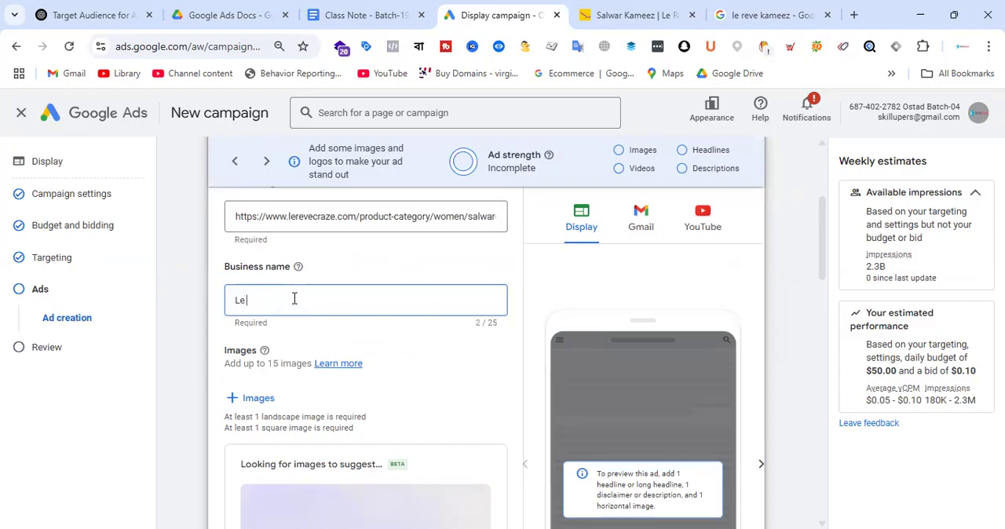
{"action": "type", "text": " Reve"}
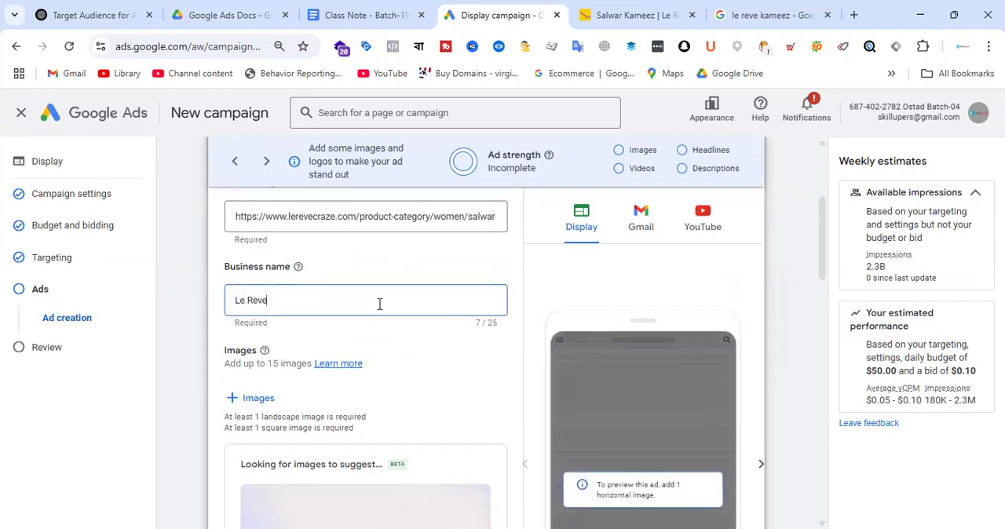
Step: Look over the ad's image, logo, video, headline and description sections and its preview
{"action": "scroll", "coordinate": [458, 310], "scroll_direction": "down", "scroll_amount": 2}
{"action": "scroll", "coordinate": [431, 290], "scroll_direction": "down", "scroll_amount": 4}
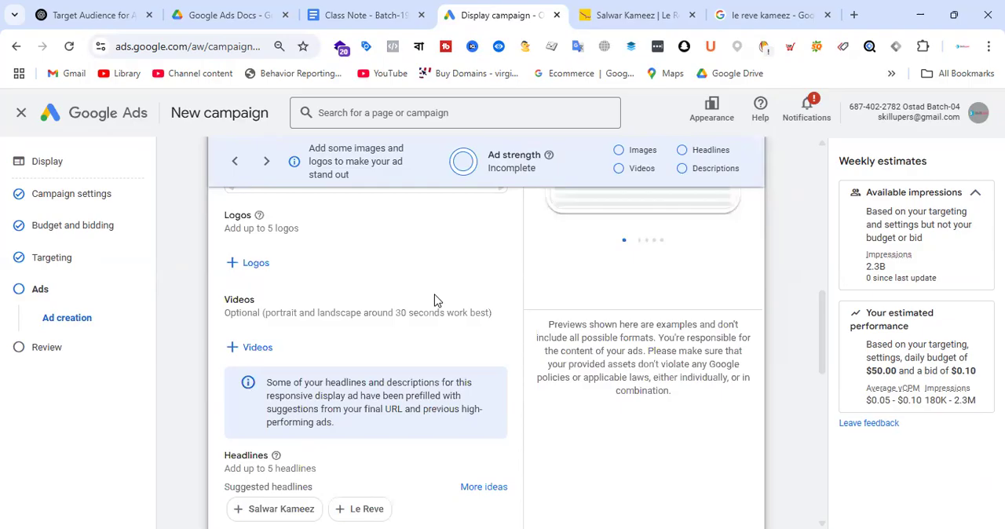
{"action": "scroll", "coordinate": [433, 298], "scroll_direction": "down", "scroll_amount": 8}
{"action": "scroll", "coordinate": [456, 297], "scroll_direction": "down", "scroll_amount": 2}
{"action": "scroll", "coordinate": [453, 322], "scroll_direction": "up", "scroll_amount": 10}
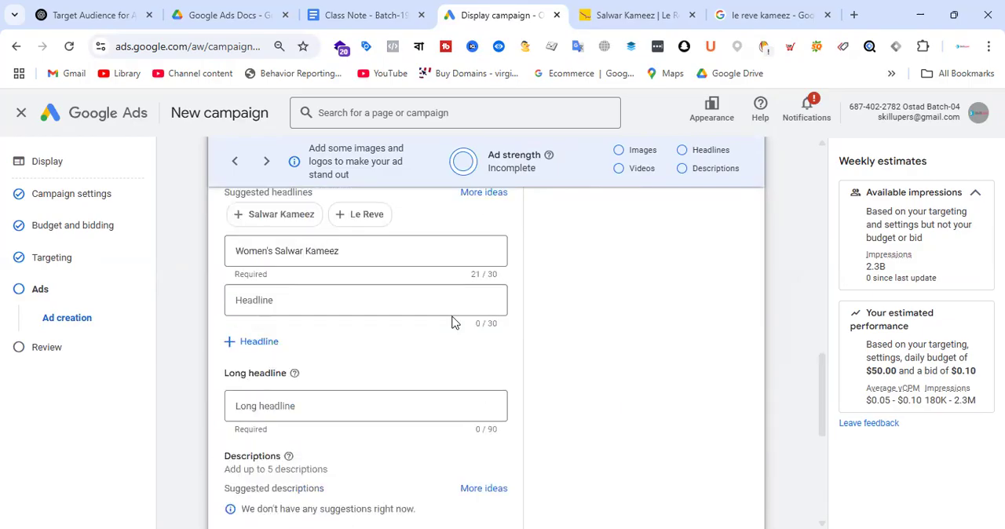
{"action": "left_click", "coordinate": [440, 296]}
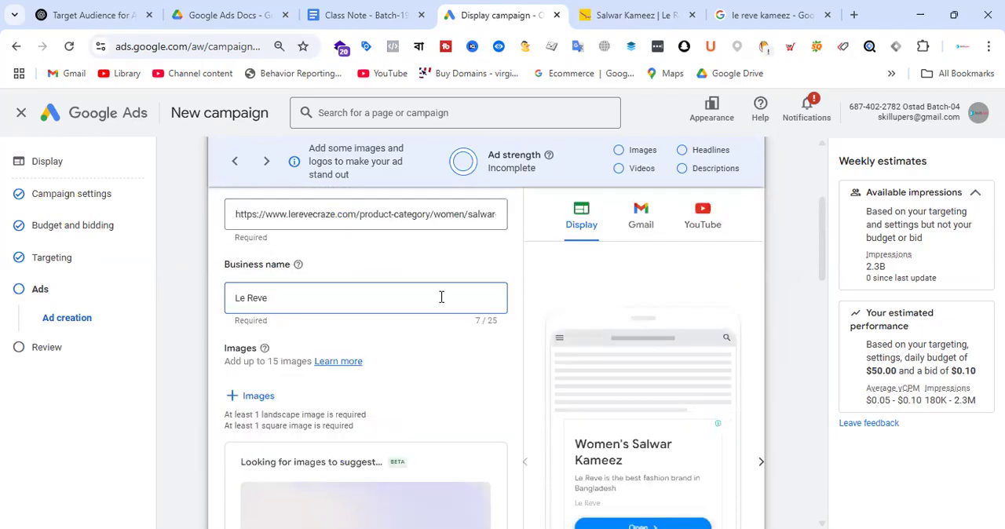
{"action": "scroll", "coordinate": [443, 294], "scroll_direction": "down", "scroll_amount": 1}
{"action": "scroll", "coordinate": [447, 289], "scroll_direction": "down", "scroll_amount": 2}
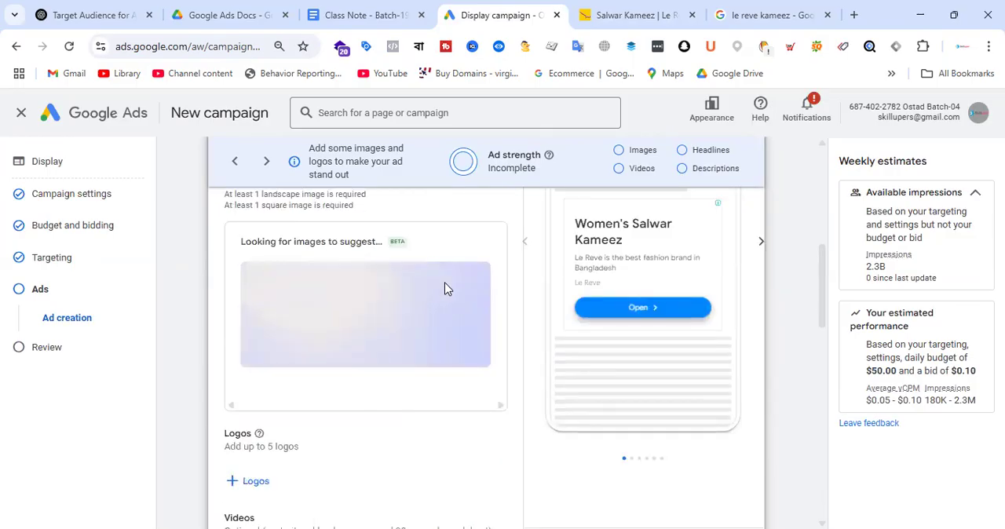
{"action": "scroll", "coordinate": [373, 346], "scroll_direction": "up", "scroll_amount": 1}
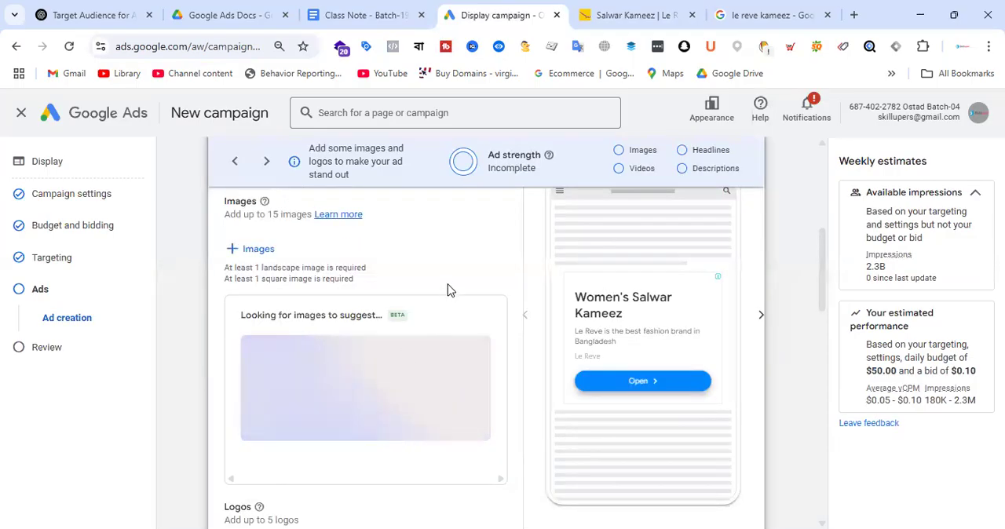
{"action": "scroll", "coordinate": [448, 289], "scroll_direction": "up", "scroll_amount": 3}
{"action": "scroll", "coordinate": [401, 334], "scroll_direction": "down", "scroll_amount": 2}
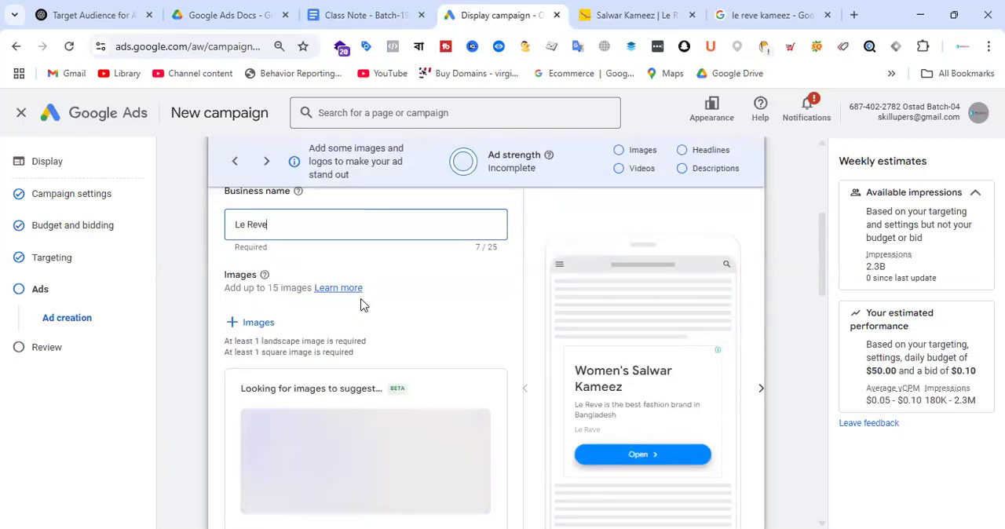
Step: Switch to the Google Ads Docs folder in Google Drive and open the Google Display Ads Size spreadsheet
{"action": "left_click", "coordinate": [227, 15]}
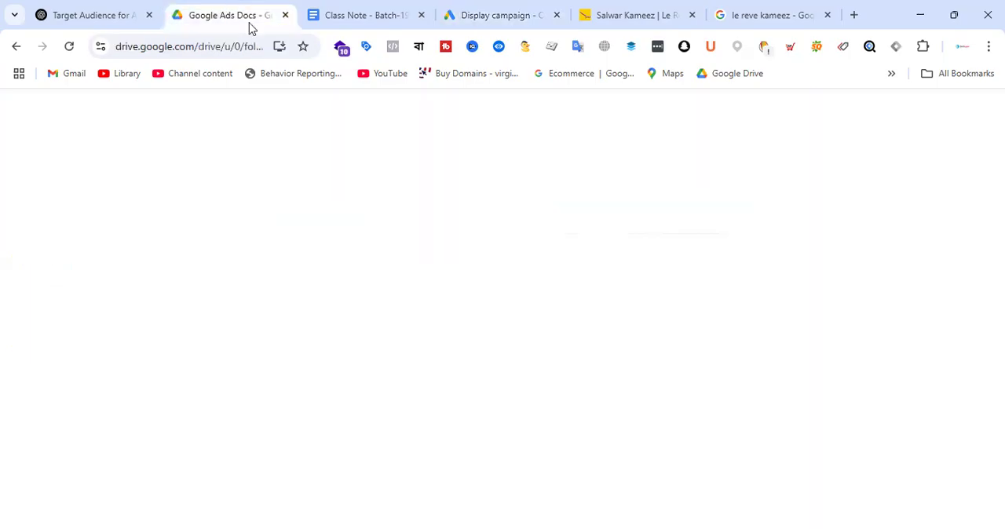
{"action": "scroll", "coordinate": [617, 312], "scroll_direction": "down", "scroll_amount": 5}
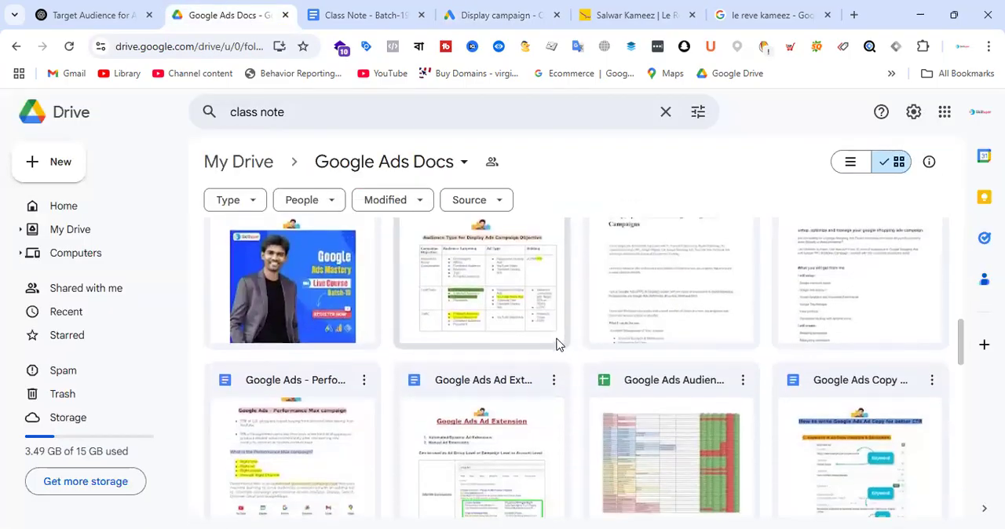
{"action": "scroll", "coordinate": [568, 357], "scroll_direction": "down", "scroll_amount": 3}
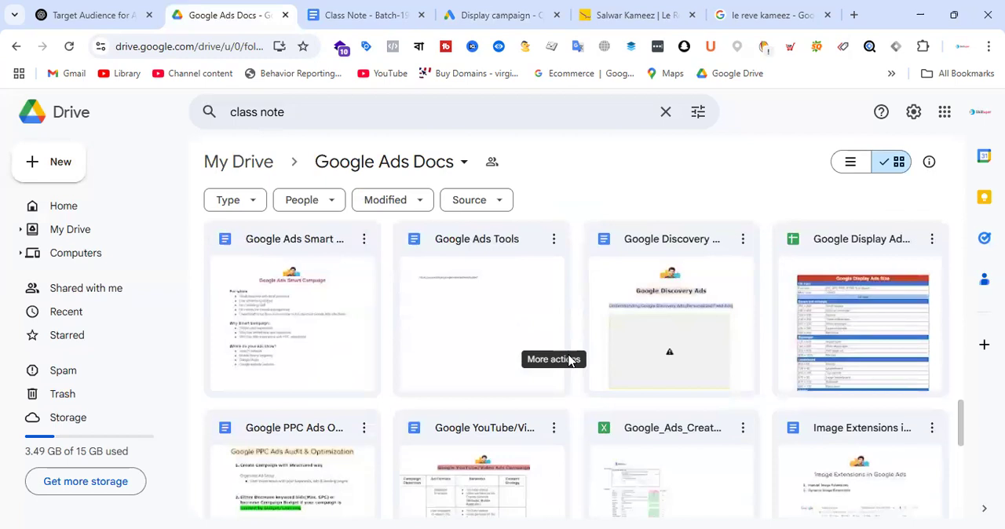
{"action": "double_click", "coordinate": [890, 318]}
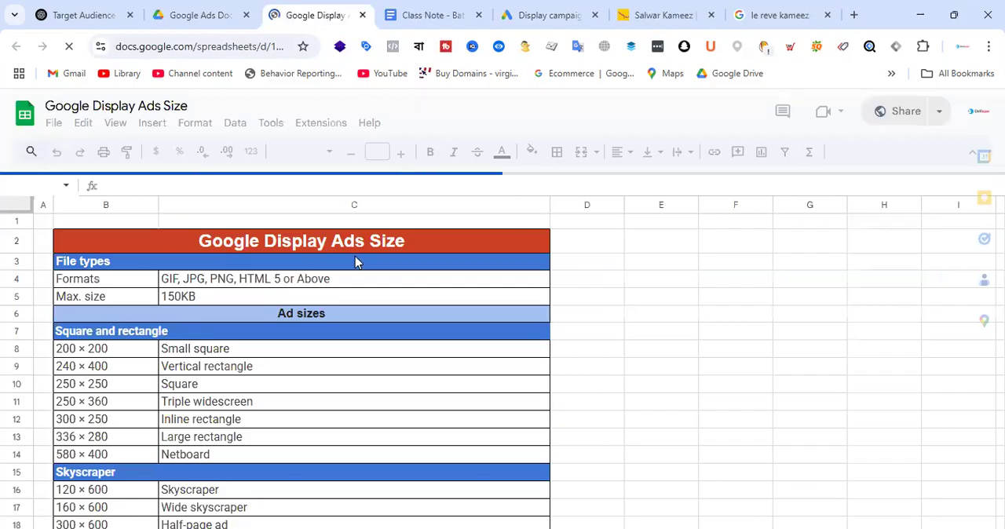
Step: Examine the Google Ads Size sheet for file types, maximum size, square, skyscraper, leaderboard and mobile ad sizes, and animation rules
{"action": "scroll", "coordinate": [399, 267], "scroll_direction": "down", "scroll_amount": 3}
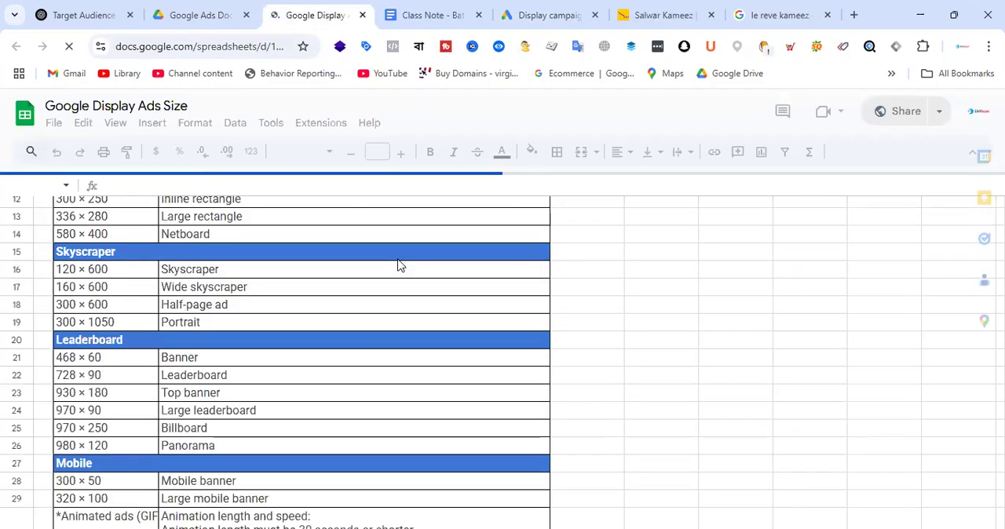
{"action": "scroll", "coordinate": [380, 329], "scroll_direction": "down", "scroll_amount": 5}
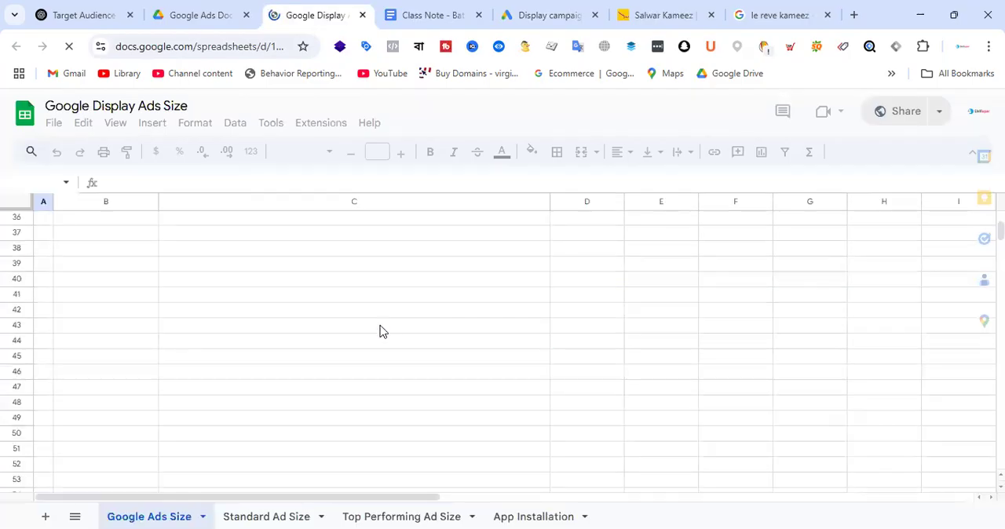
{"action": "scroll", "coordinate": [382, 331], "scroll_direction": "up", "scroll_amount": 9}
{"action": "scroll", "coordinate": [382, 332], "scroll_direction": "down", "scroll_amount": 1}
{"action": "scroll", "coordinate": [382, 331], "scroll_direction": "up", "scroll_amount": 1}
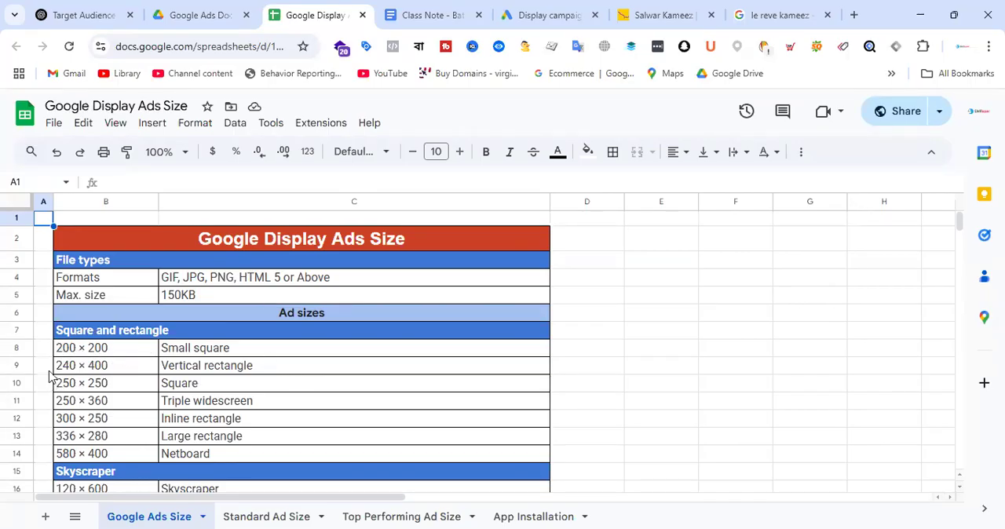
{"action": "scroll", "coordinate": [218, 348], "scroll_direction": "down", "scroll_amount": 5}
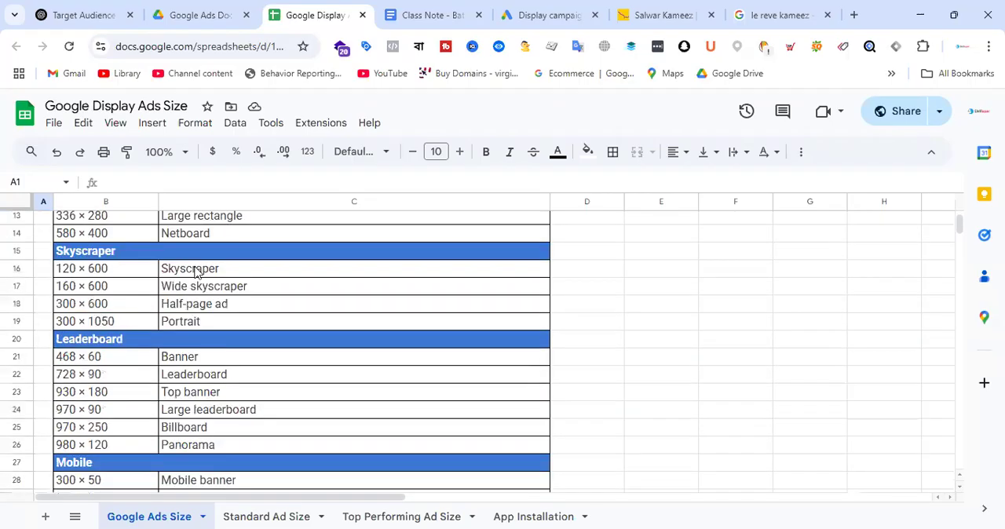
{"action": "scroll", "coordinate": [287, 332], "scroll_direction": "up", "scroll_amount": 5}
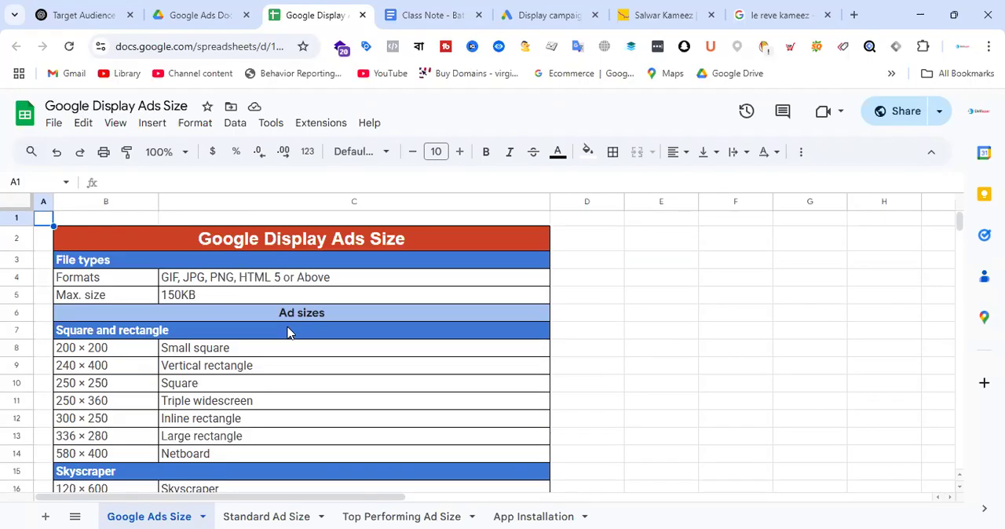
{"action": "scroll", "coordinate": [259, 320], "scroll_direction": "down", "scroll_amount": 2}
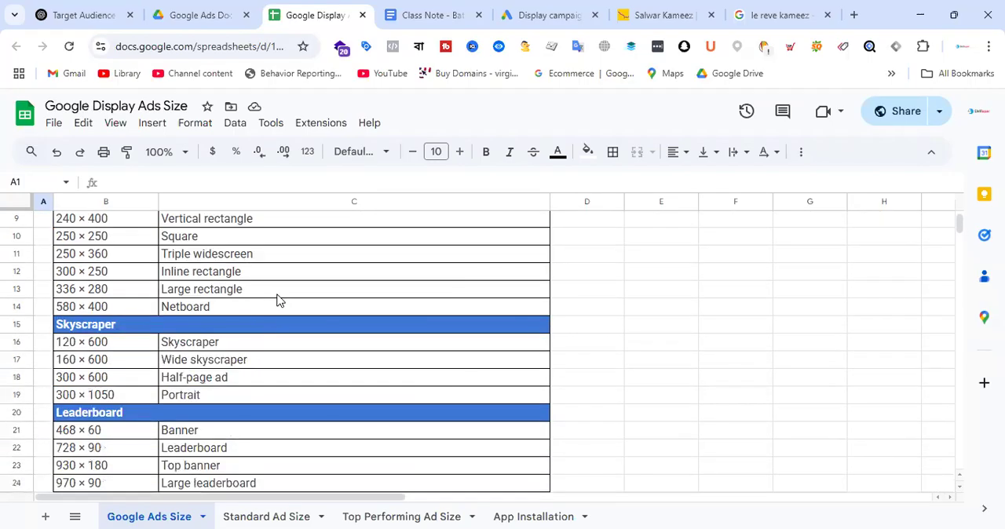
{"action": "scroll", "coordinate": [277, 299], "scroll_direction": "up", "scroll_amount": 3}
{"action": "scroll", "coordinate": [220, 306], "scroll_direction": "down", "scroll_amount": 7}
{"action": "scroll", "coordinate": [312, 287], "scroll_direction": "up", "scroll_amount": 7}
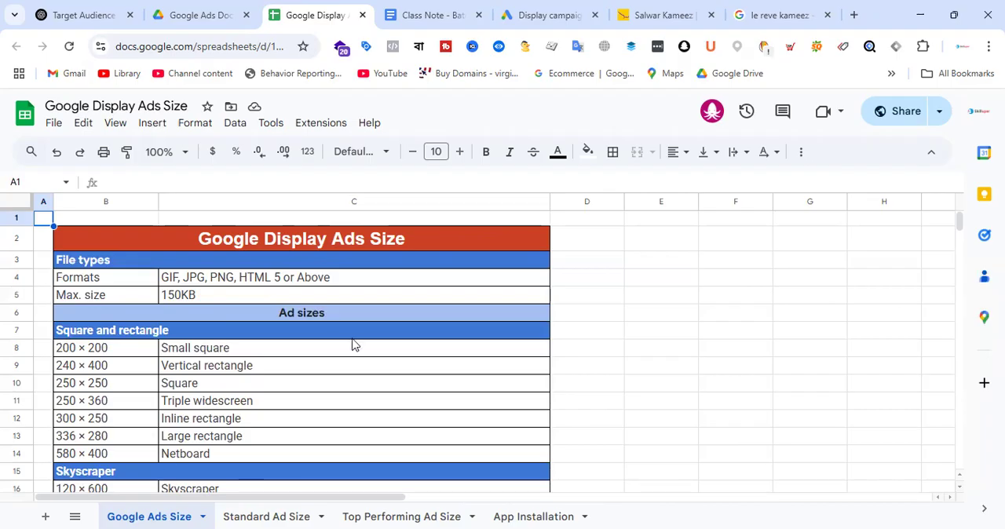
{"action": "scroll", "coordinate": [353, 345], "scroll_direction": "down", "scroll_amount": 10}
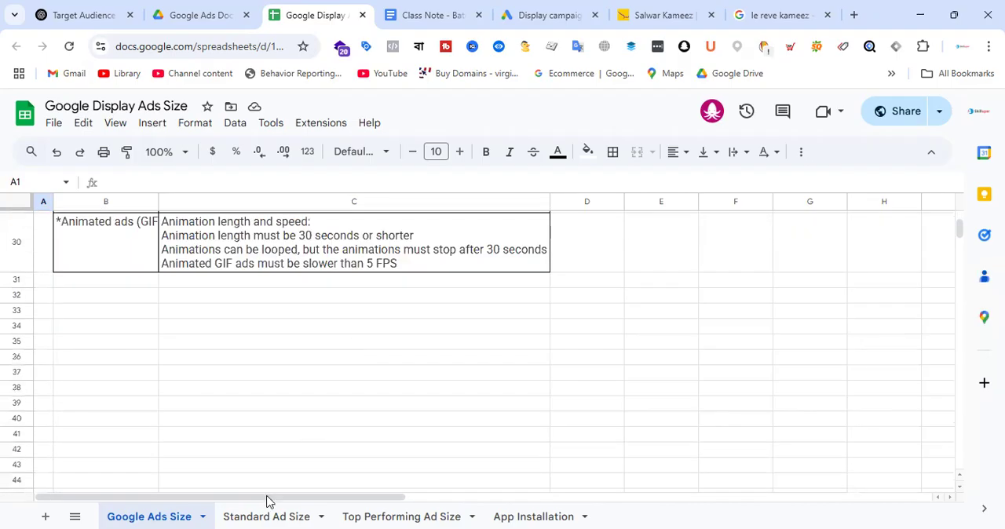
Step: Compare the full Google Ads Size list with the common banner sizes in the Standard Ad Size sheet
{"action": "left_click", "coordinate": [286, 515]}
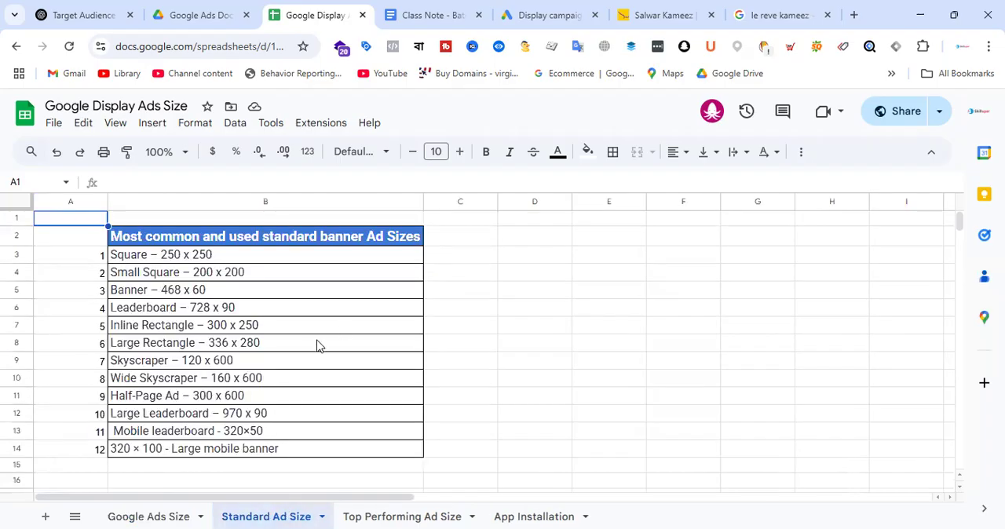
{"action": "left_click", "coordinate": [157, 515]}
{"action": "scroll", "coordinate": [310, 329], "scroll_direction": "up", "scroll_amount": 10}
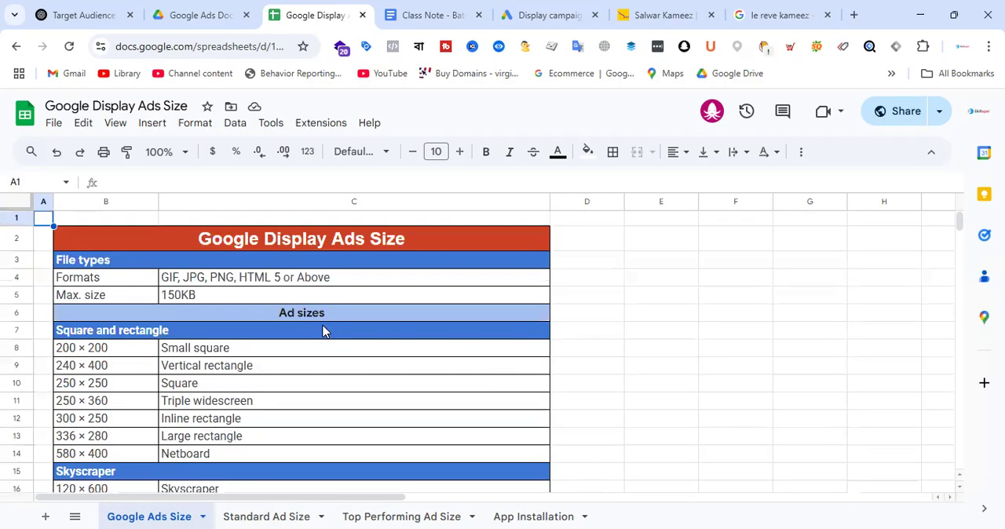
{"action": "scroll", "coordinate": [325, 332], "scroll_direction": "down", "scroll_amount": 10}
{"action": "left_click", "coordinate": [278, 515]}
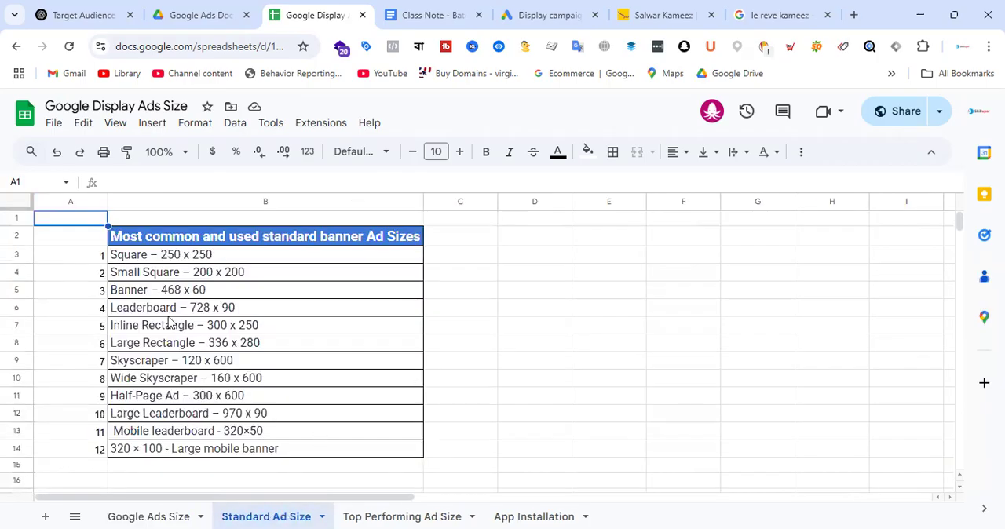
{"action": "left_click_drag", "start_coordinate": [115, 261], "coordinate": [309, 459]}
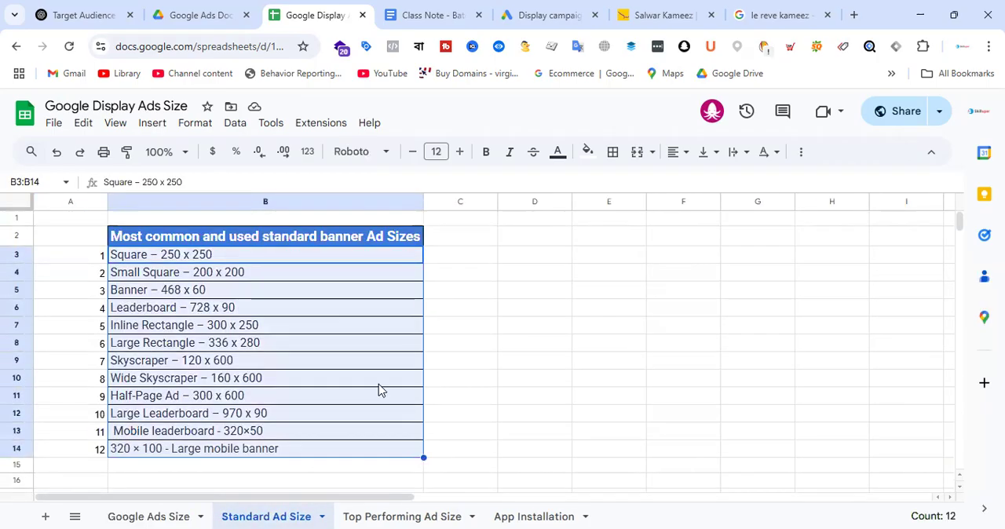
{"action": "left_click", "coordinate": [510, 343]}
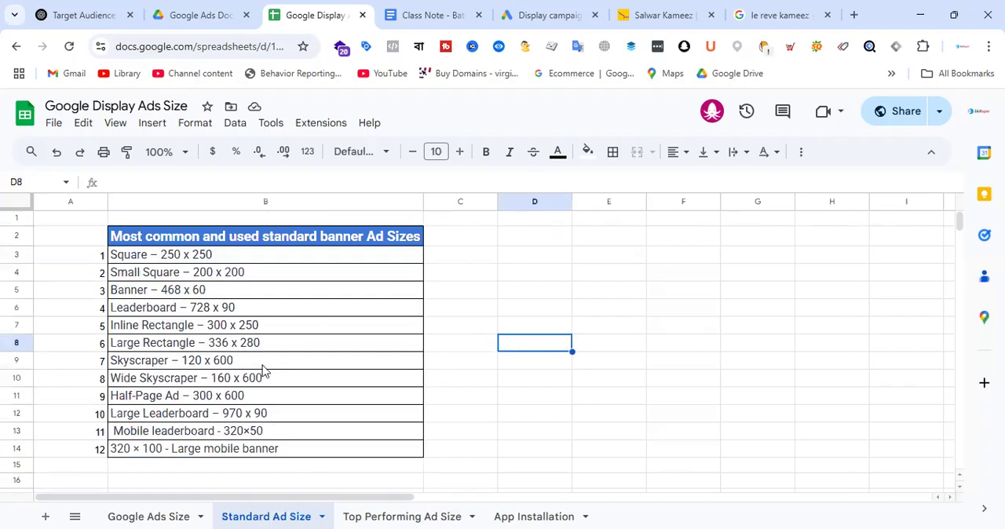
Step: Search Google for Prothom Alo in a new browser tab and look through the newspaper's homepage for ad placements
{"action": "left_click", "coordinate": [854, 15]}
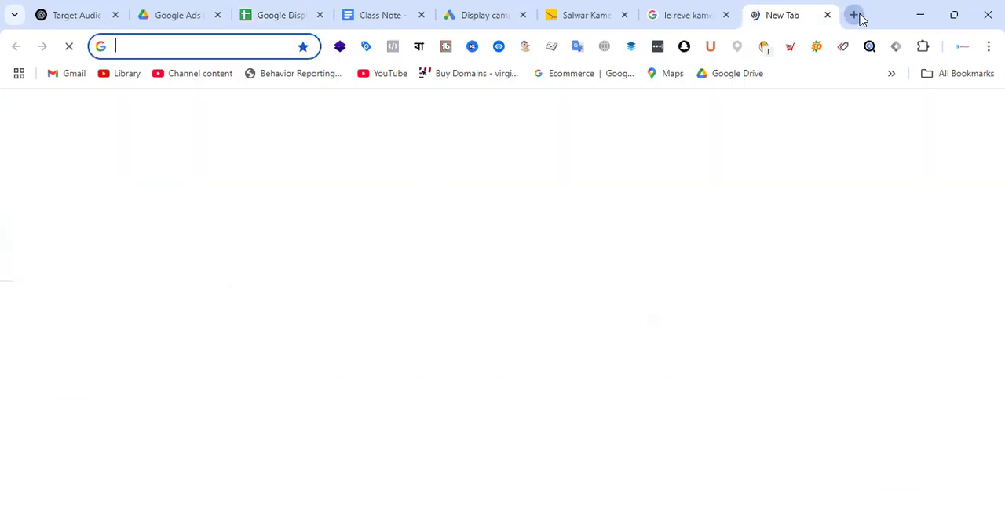
{"action": "type", "text": "prohtom"}
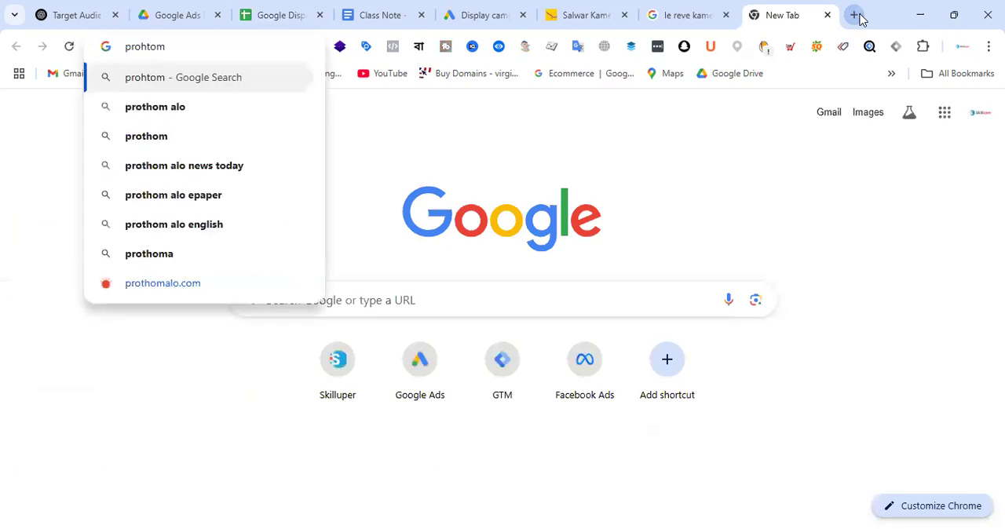
{"action": "left_click", "coordinate": [190, 114]}
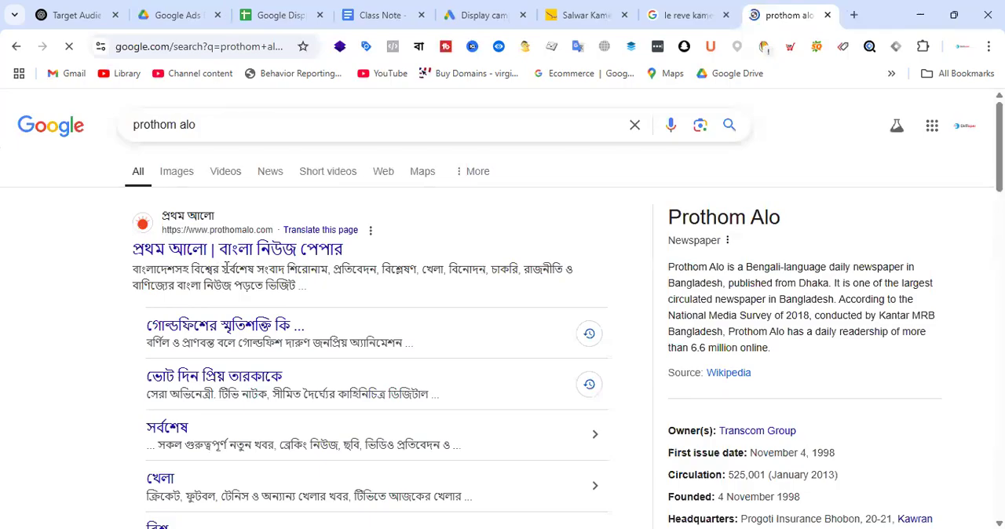
{"action": "left_click", "coordinate": [239, 251]}
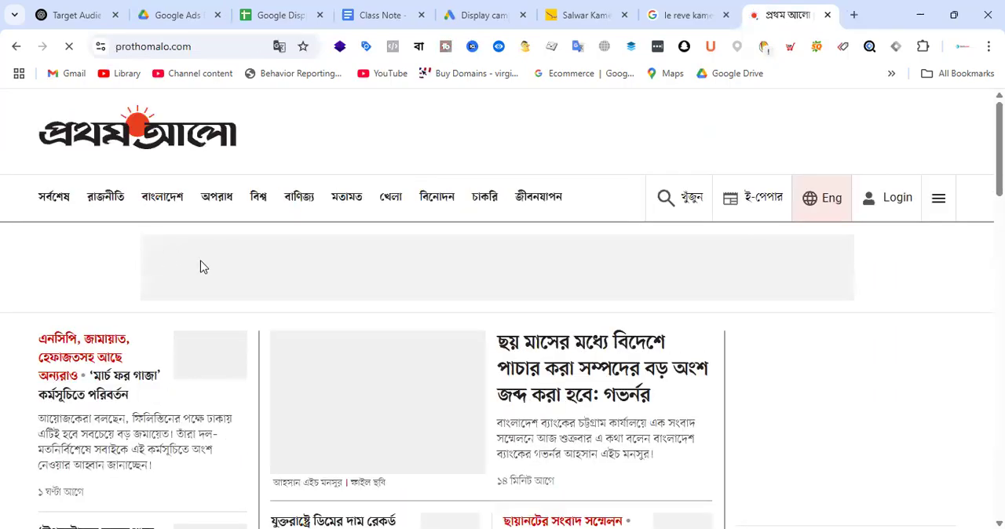
{"action": "scroll", "coordinate": [776, 265], "scroll_direction": "down", "scroll_amount": 10}
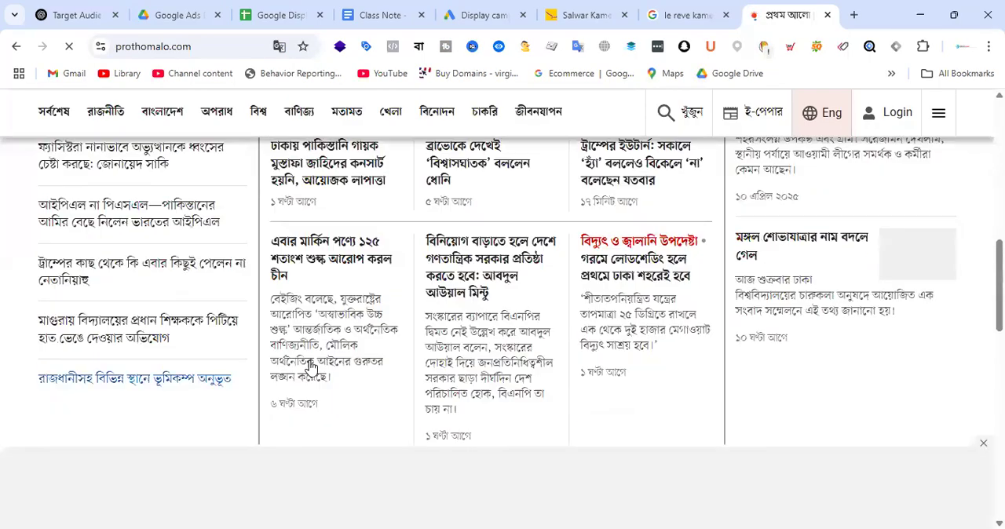
{"action": "scroll", "coordinate": [760, 319], "scroll_direction": "up", "scroll_amount": 4}
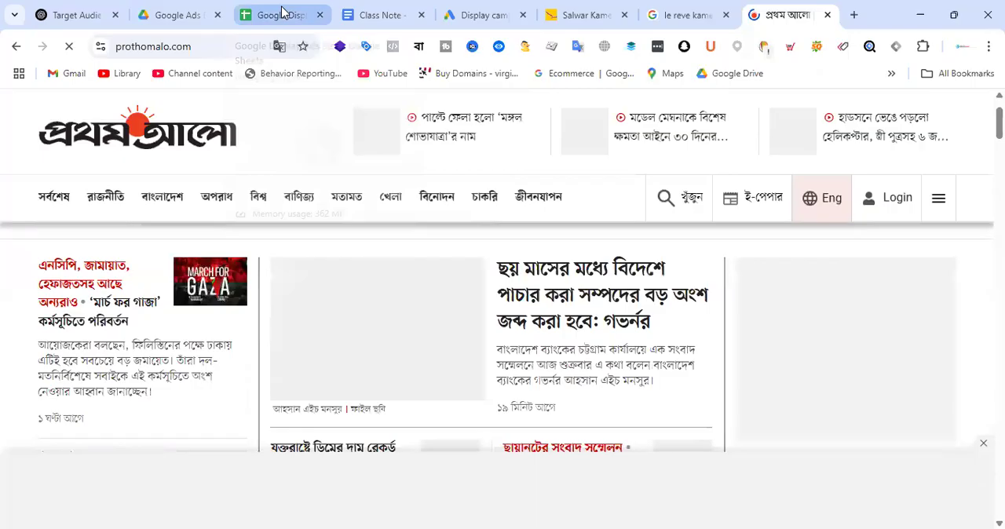
Step: Check the Top Performing Ad Size sheet against the banner ads on the Prothom Alo homepage
{"action": "left_click", "coordinate": [281, 13]}
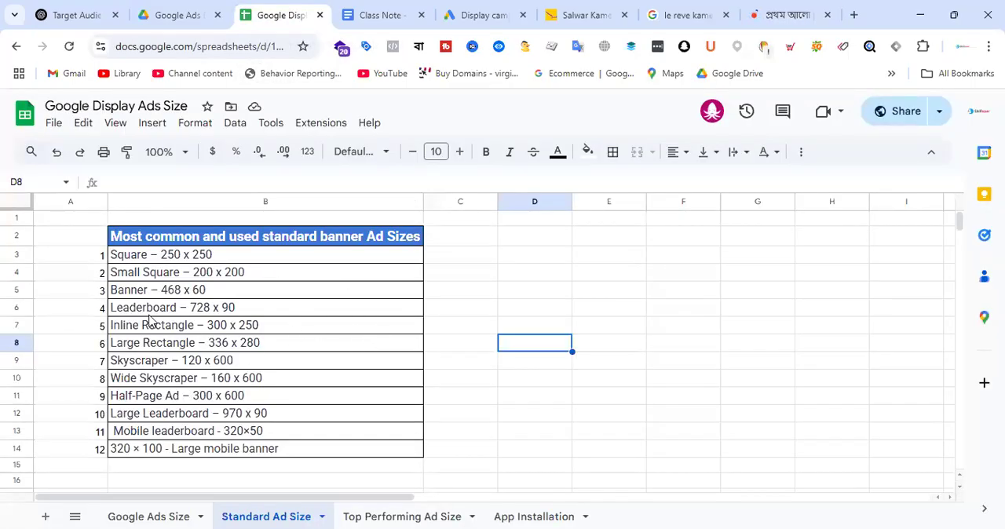
{"action": "left_click", "coordinate": [407, 515]}
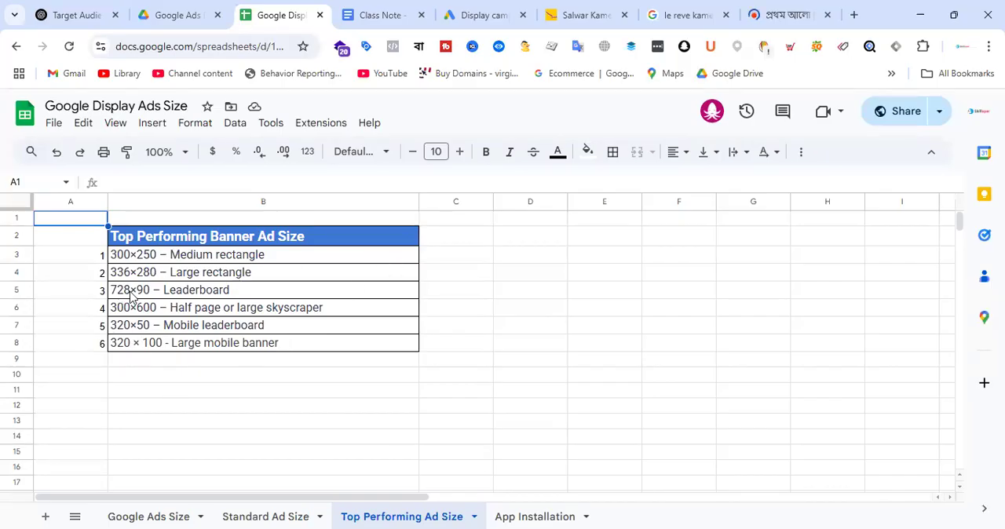
{"action": "left_click", "coordinate": [235, 294]}
{"action": "left_click", "coordinate": [785, 9]}
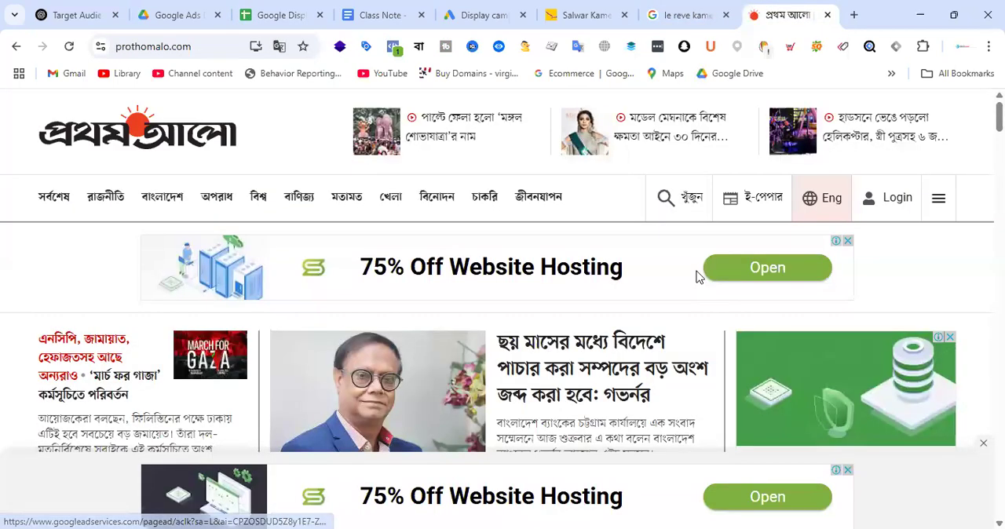
Step: Compare the 728×90 leaderboard entry in the Top Performing Ad Size sheet with the ad placements on the Prothom Alo homepage
{"action": "left_click", "coordinate": [295, 9]}
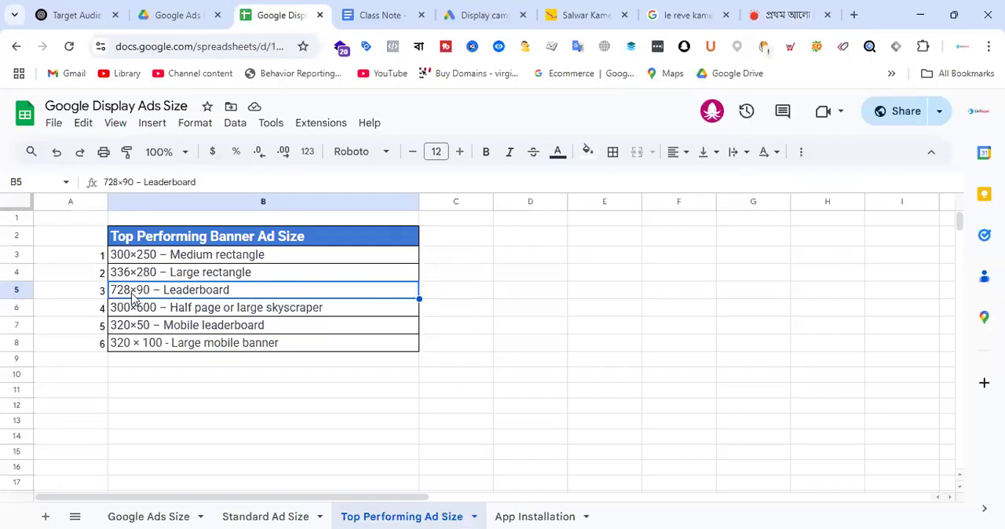
{"action": "left_click", "coordinate": [783, 16]}
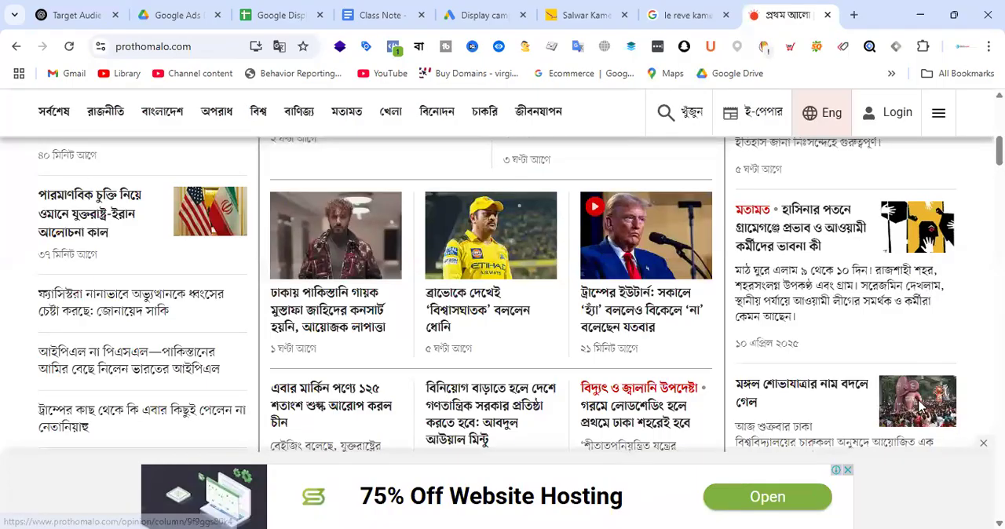
{"action": "scroll", "coordinate": [834, 337], "scroll_direction": "down", "scroll_amount": 1}
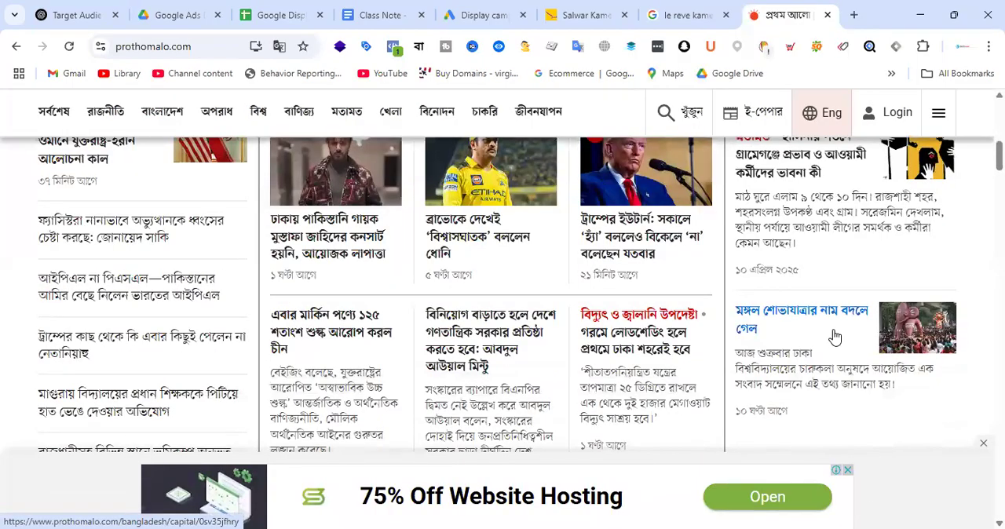
{"action": "scroll", "coordinate": [879, 292], "scroll_direction": "up", "scroll_amount": 5}
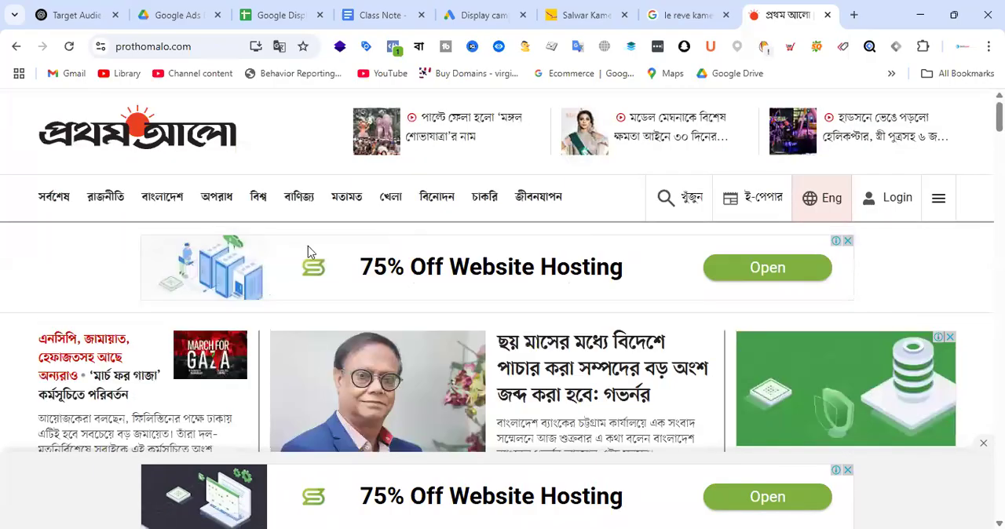
{"action": "scroll", "coordinate": [852, 327], "scroll_direction": "down", "scroll_amount": 4}
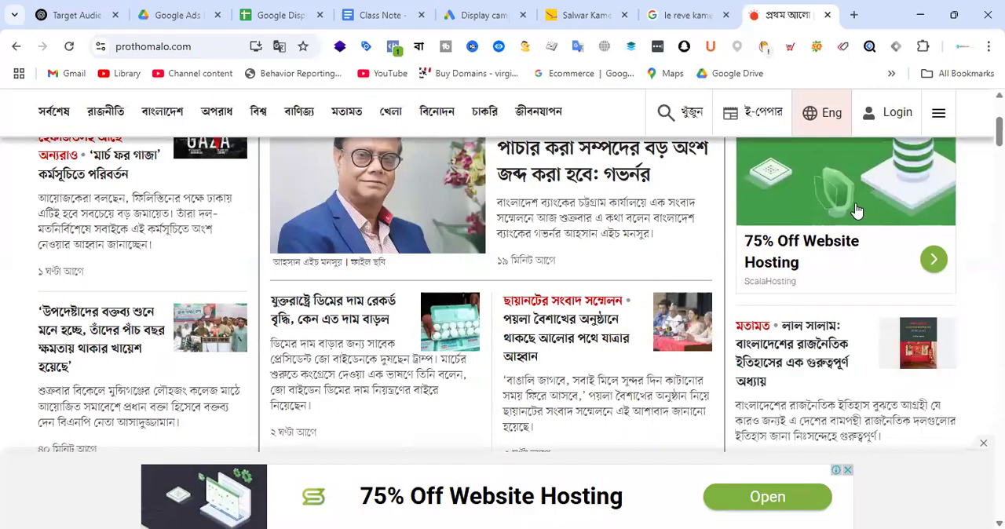
{"action": "scroll", "coordinate": [895, 247], "scroll_direction": "up", "scroll_amount": 4}
{"action": "scroll", "coordinate": [891, 417], "scroll_direction": "down", "scroll_amount": 1}
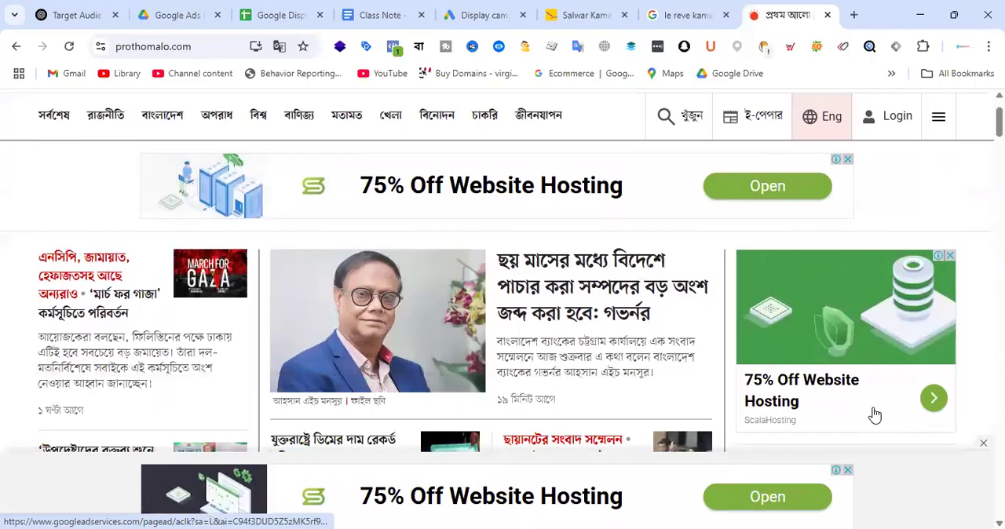
{"action": "scroll", "coordinate": [625, 299], "scroll_direction": "up", "scroll_amount": 1}
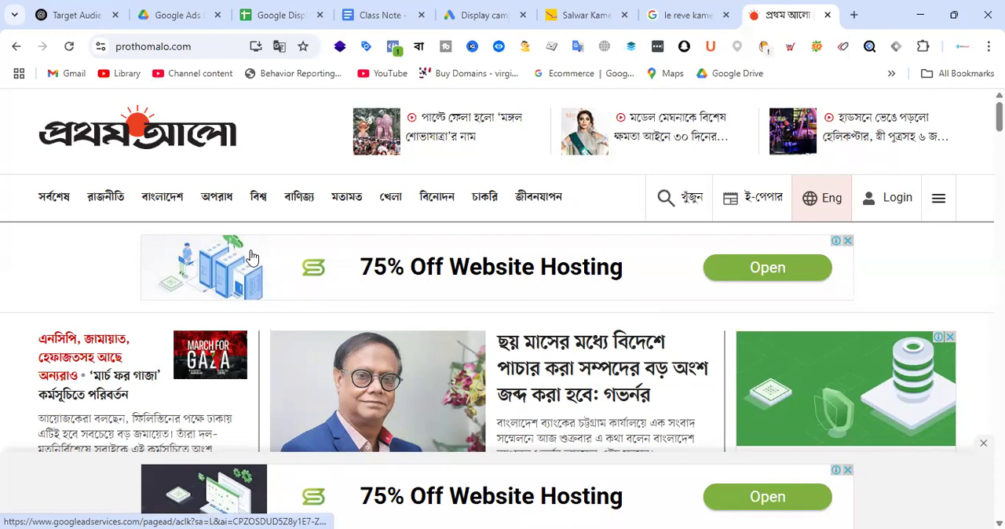
{"action": "scroll", "coordinate": [927, 392], "scroll_direction": "down", "scroll_amount": 1}
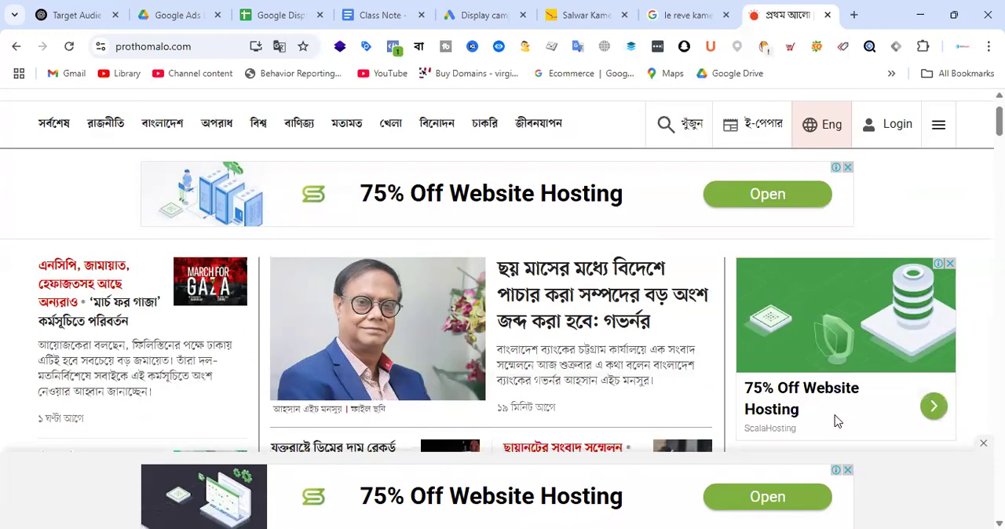
{"action": "scroll", "coordinate": [620, 267], "scroll_direction": "up", "scroll_amount": 1}
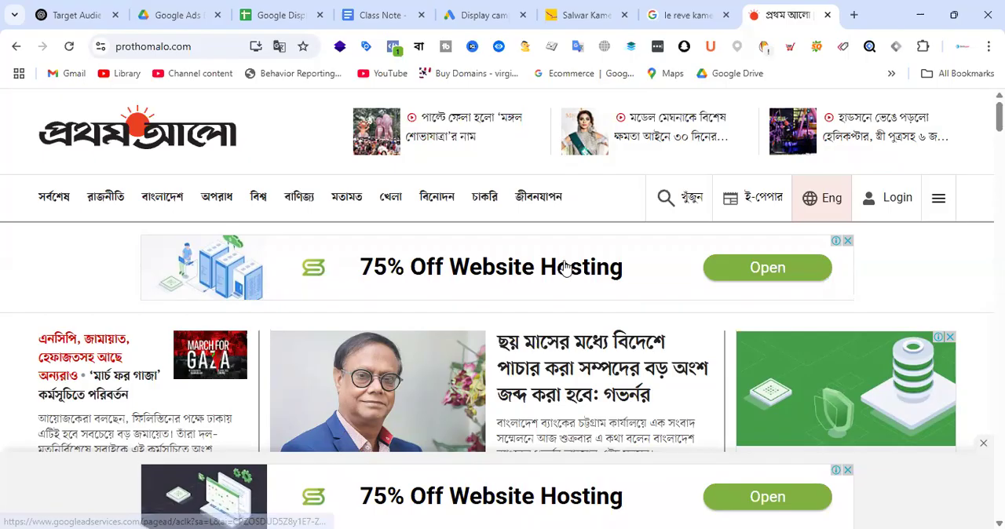
Step: Check the landscape, square and banner image sizes listed in the App Installation sheet of Google Display Ads Size
{"action": "left_click", "coordinate": [297, 15]}
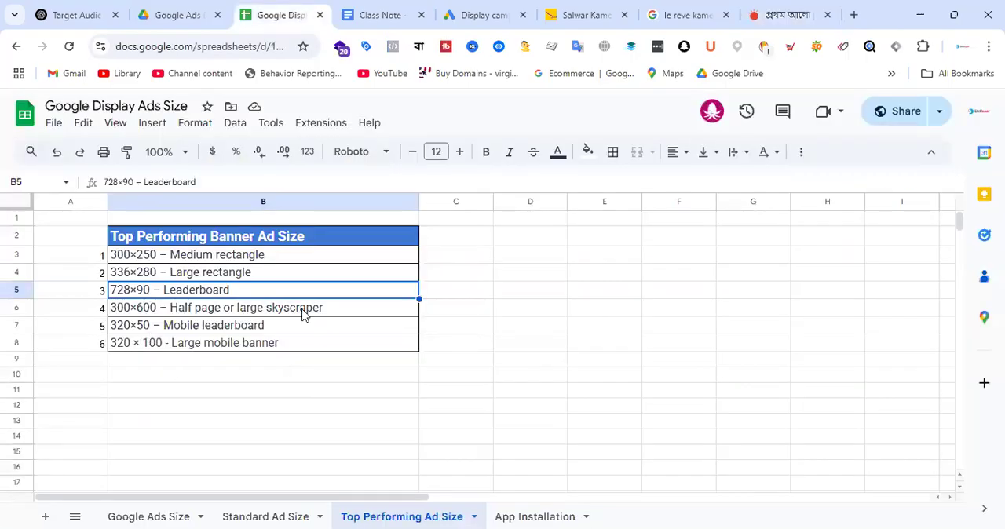
{"action": "left_click", "coordinate": [554, 515]}
{"action": "left_click_drag", "start_coordinate": [247, 296], "coordinate": [114, 251]}
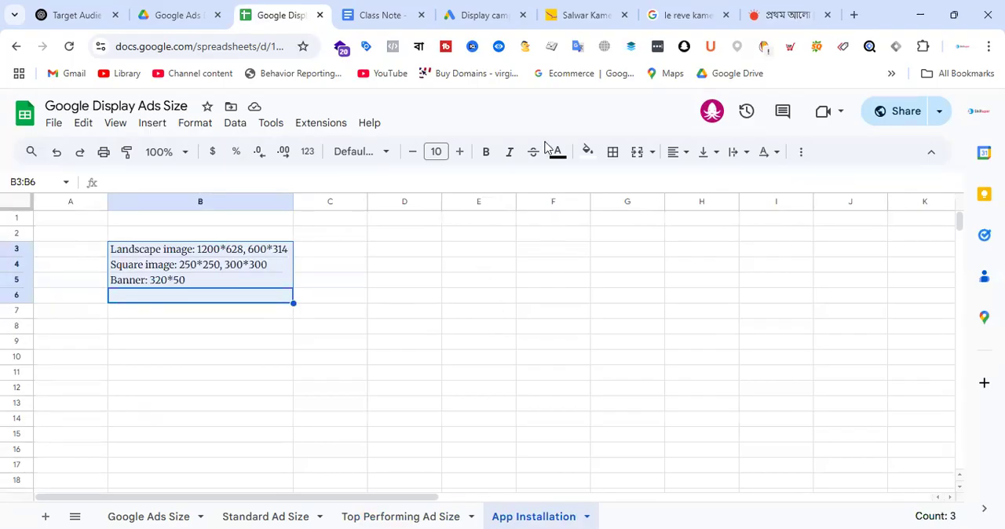
Step: Return to the Google Ads campaign draft and look through the suggested images for the responsive display ad
{"action": "left_click", "coordinate": [494, 6]}
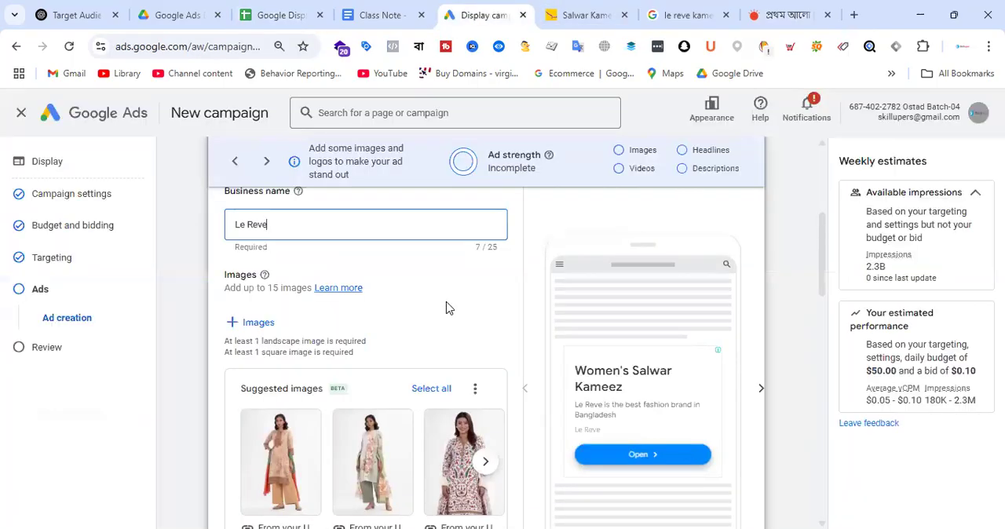
{"action": "scroll", "coordinate": [450, 311], "scroll_direction": "down", "scroll_amount": 1}
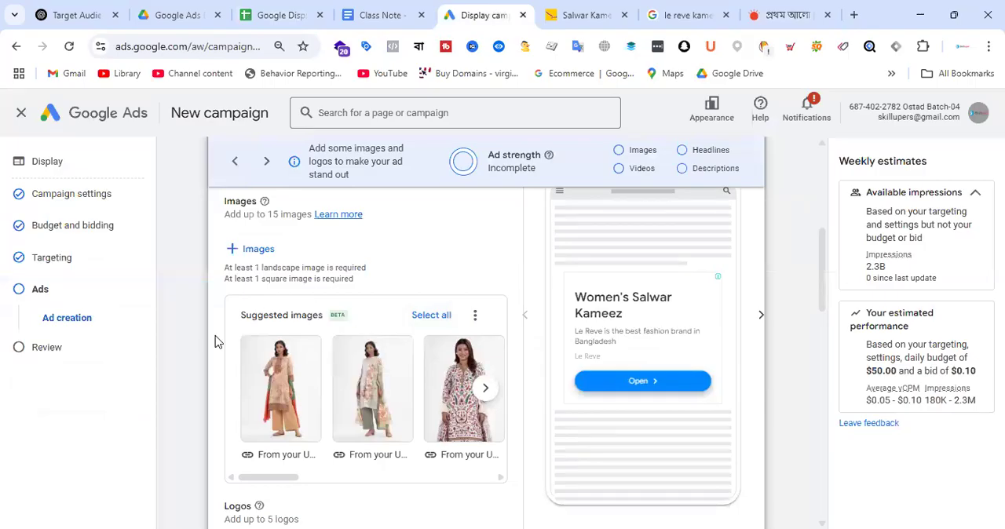
{"action": "scroll", "coordinate": [474, 265], "scroll_direction": "down", "scroll_amount": 1}
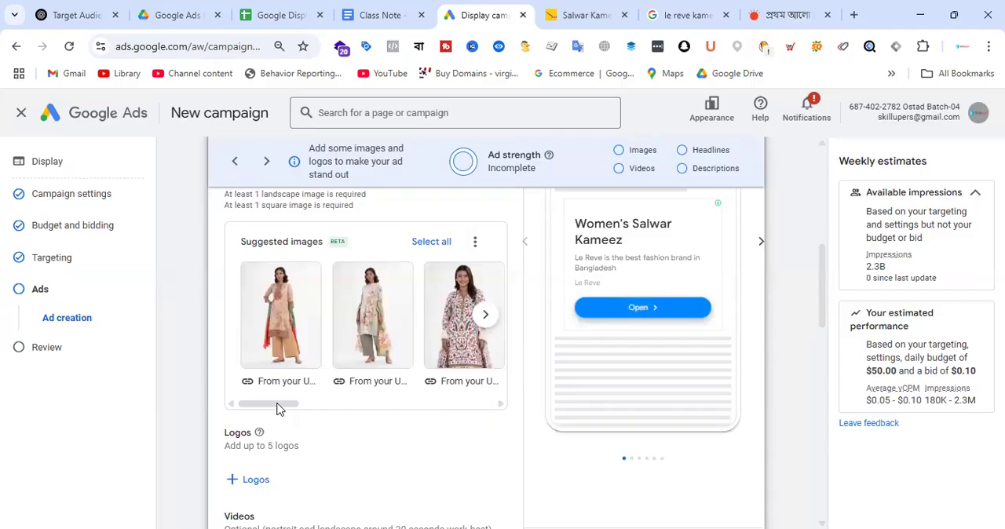
{"action": "left_click_drag", "start_coordinate": [281, 404], "coordinate": [350, 405]}
{"action": "scroll", "coordinate": [403, 415], "scroll_direction": "right", "scroll_amount": 5}
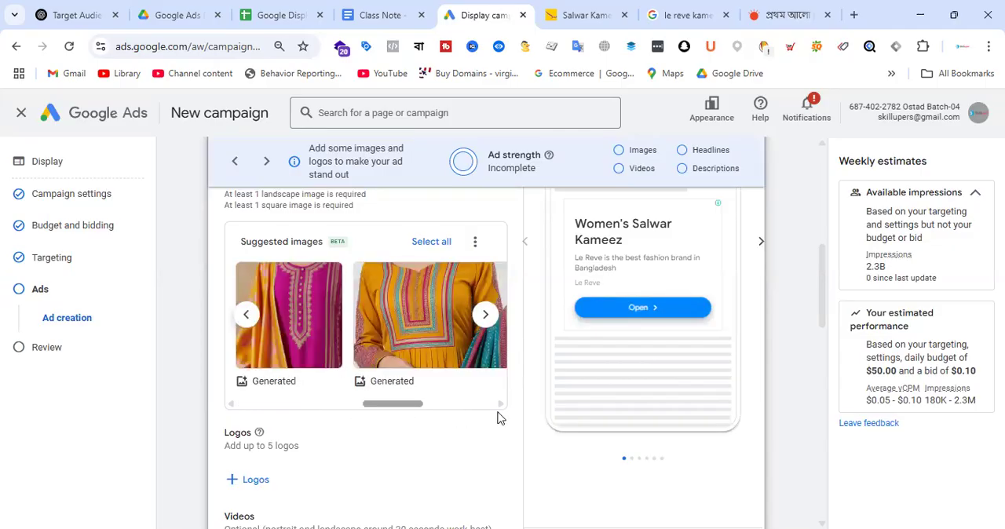
{"action": "scroll", "coordinate": [259, 421], "scroll_direction": "left", "scroll_amount": 5}
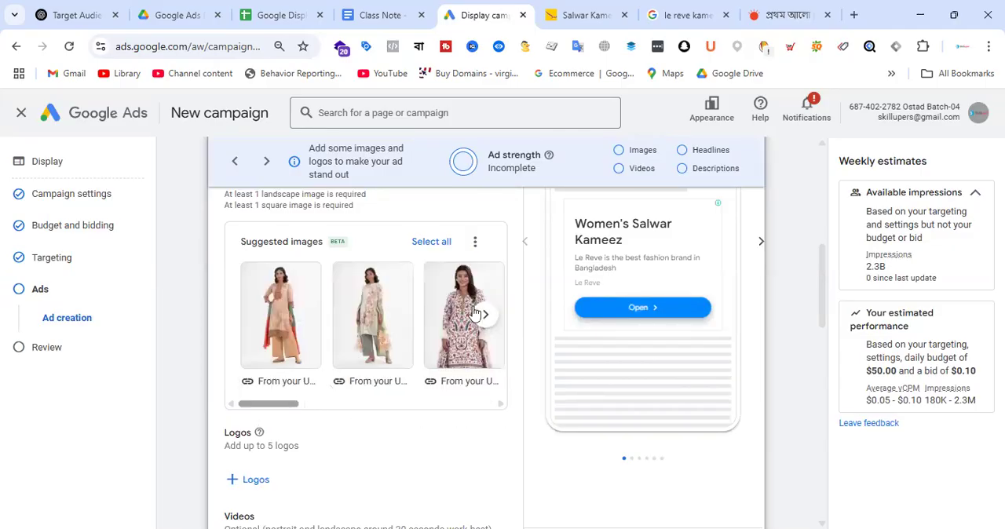
Step: Change the ad type in progress from Responsive display ad to Upload display ads
{"action": "scroll", "coordinate": [473, 312], "scroll_direction": "up", "scroll_amount": 2}
{"action": "scroll", "coordinate": [472, 312], "scroll_direction": "up", "scroll_amount": 3}
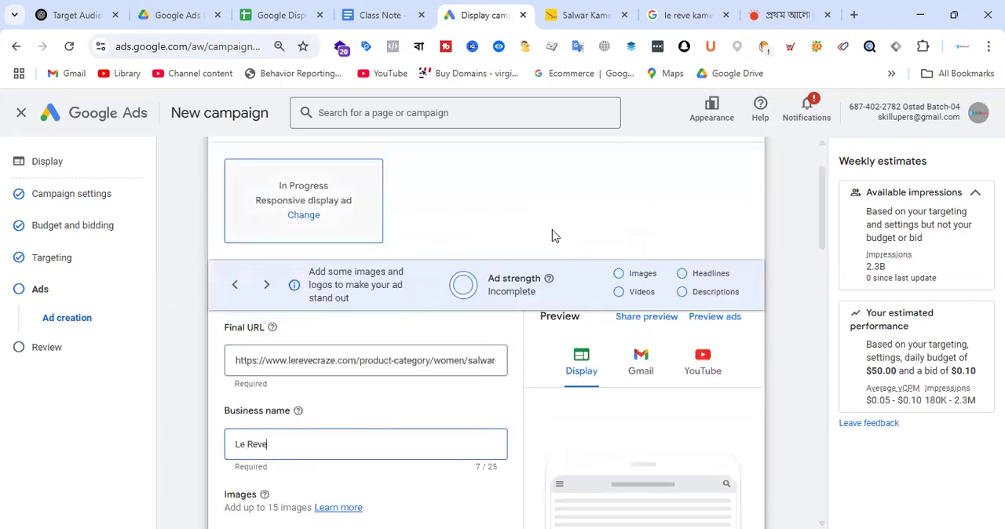
{"action": "left_click", "coordinate": [310, 219]}
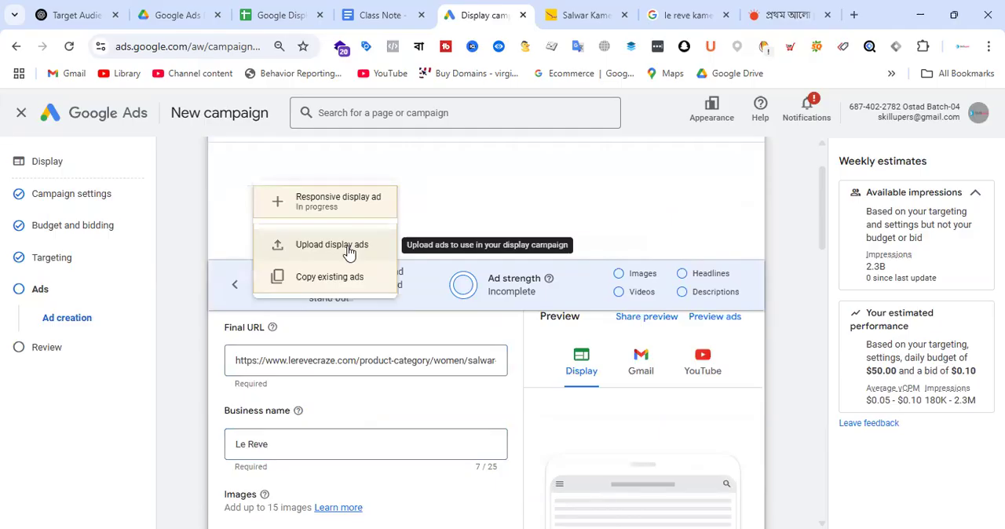
{"action": "left_click", "coordinate": [349, 249]}
{"action": "left_click", "coordinate": [632, 335]}
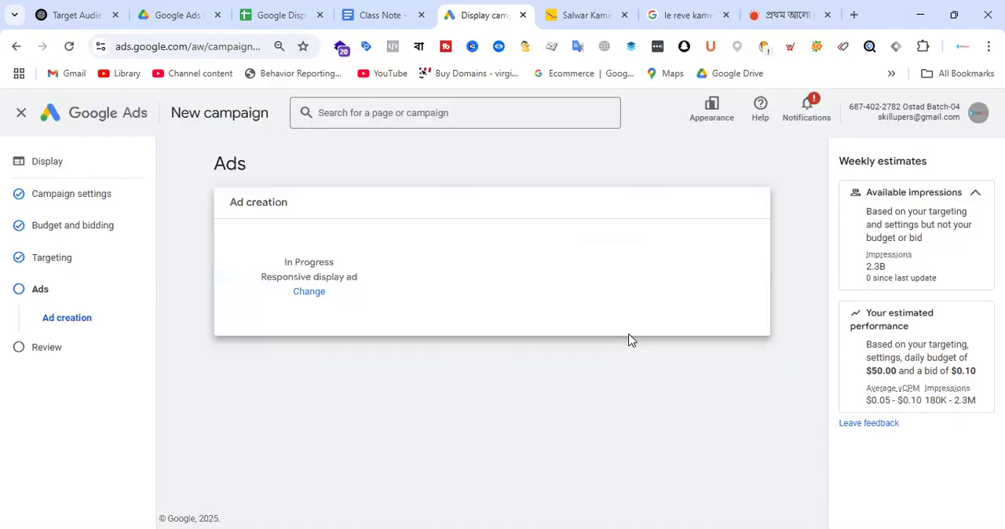
{"action": "left_click", "coordinate": [307, 307]}
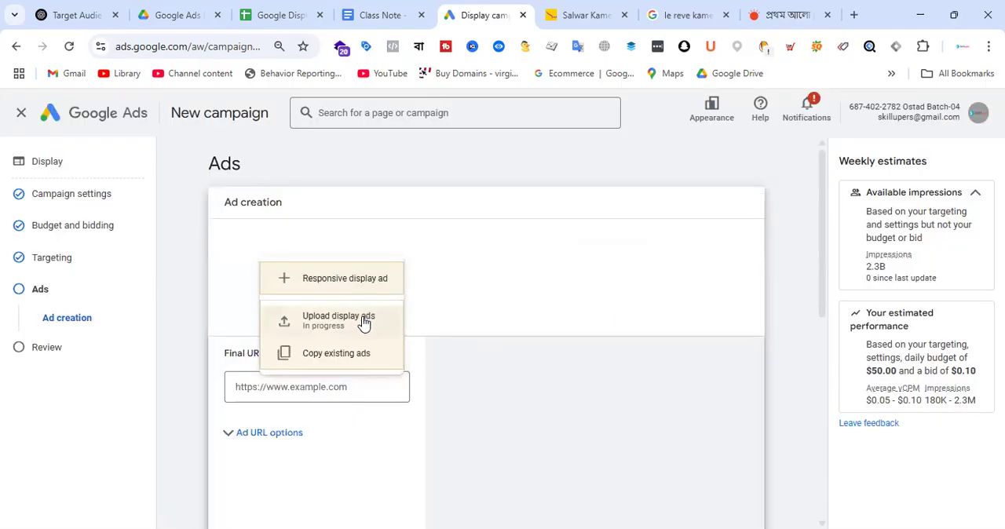
{"action": "left_click", "coordinate": [369, 314]}
Step: Upload all seven GIF banners from the Le Reve folder on the Desktop as display ads
{"action": "scroll", "coordinate": [428, 352], "scroll_direction": "down", "scroll_amount": 1}
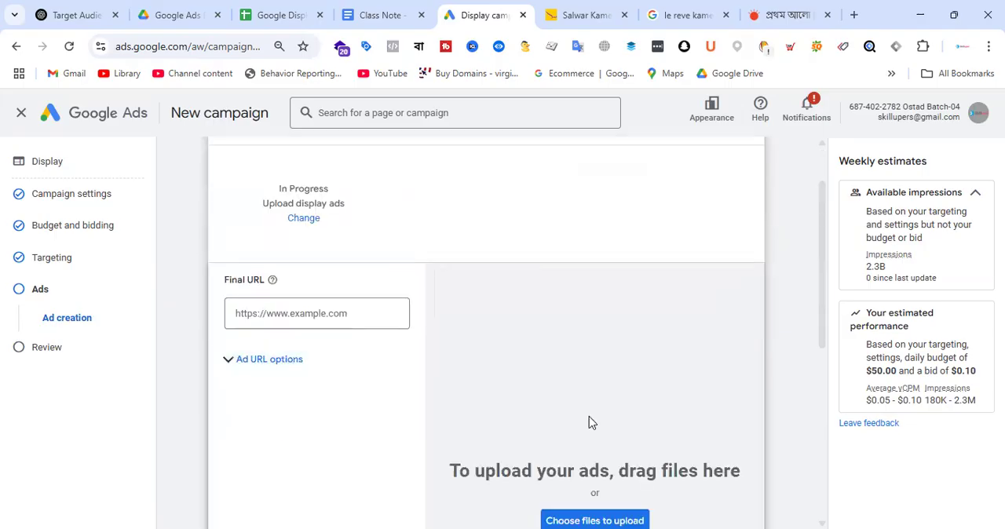
{"action": "scroll", "coordinate": [590, 421], "scroll_direction": "down", "scroll_amount": 2}
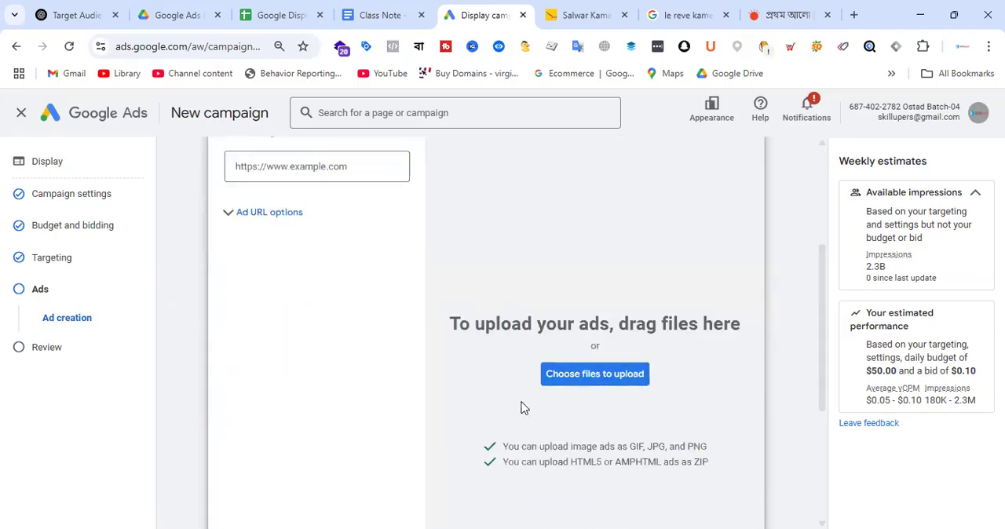
{"action": "scroll", "coordinate": [74, 202], "scroll_direction": "down", "scroll_amount": 1}
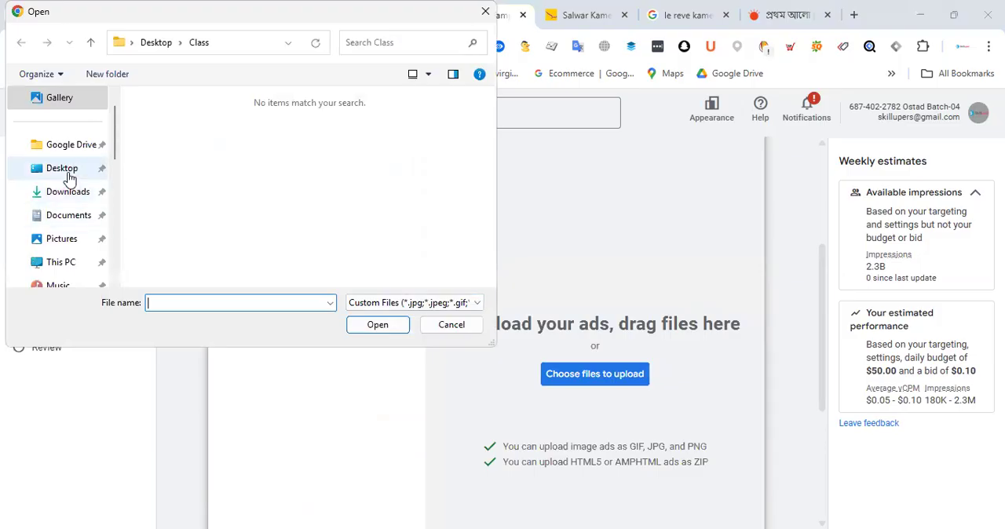
{"action": "left_click", "coordinate": [69, 178]}
{"action": "left_click", "coordinate": [351, 209]}
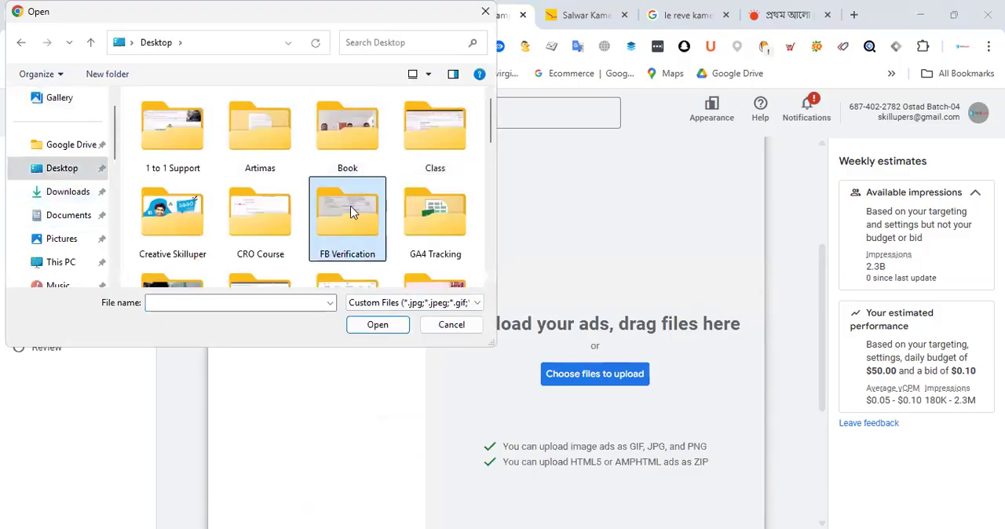
{"action": "key", "text": "l"}
{"action": "double_click", "coordinate": [341, 114]}
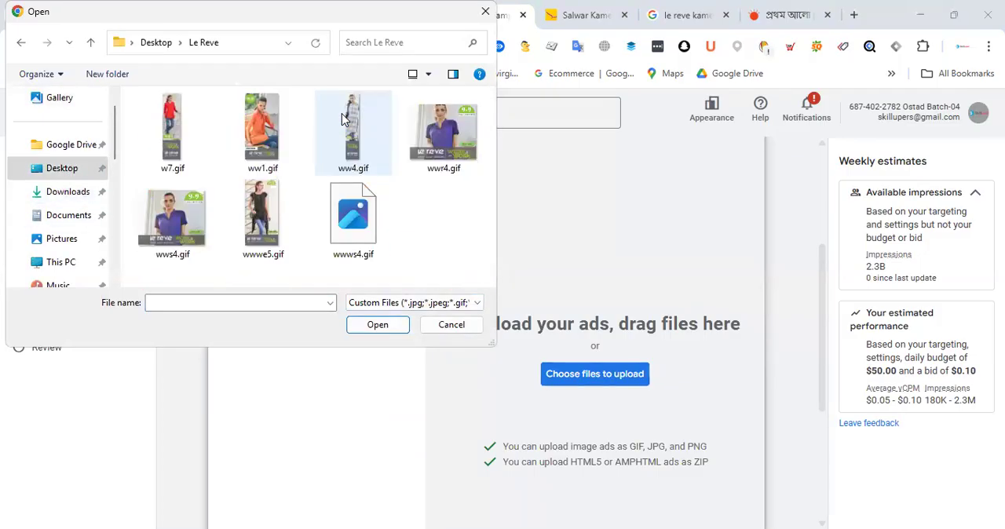
{"action": "key", "text": "ctrl+a"}
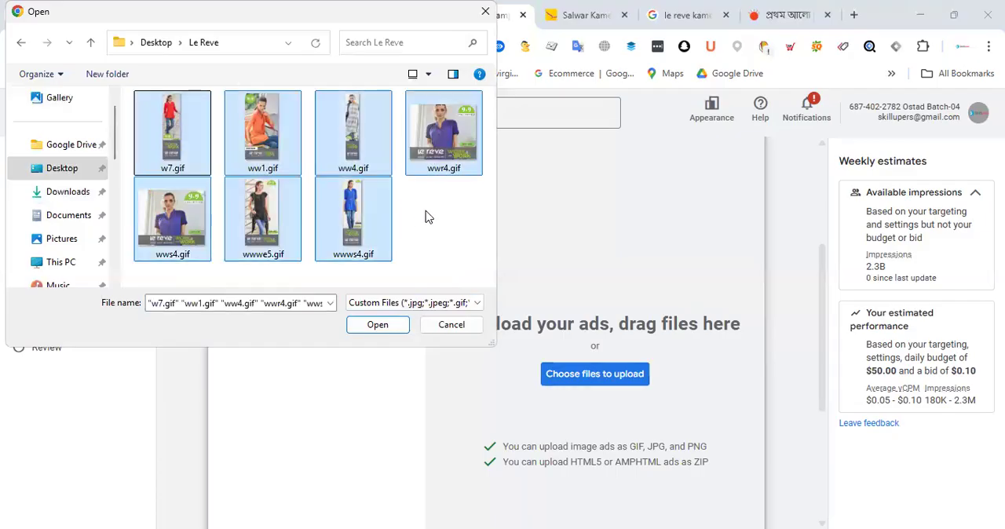
{"action": "left_click", "coordinate": [387, 330]}
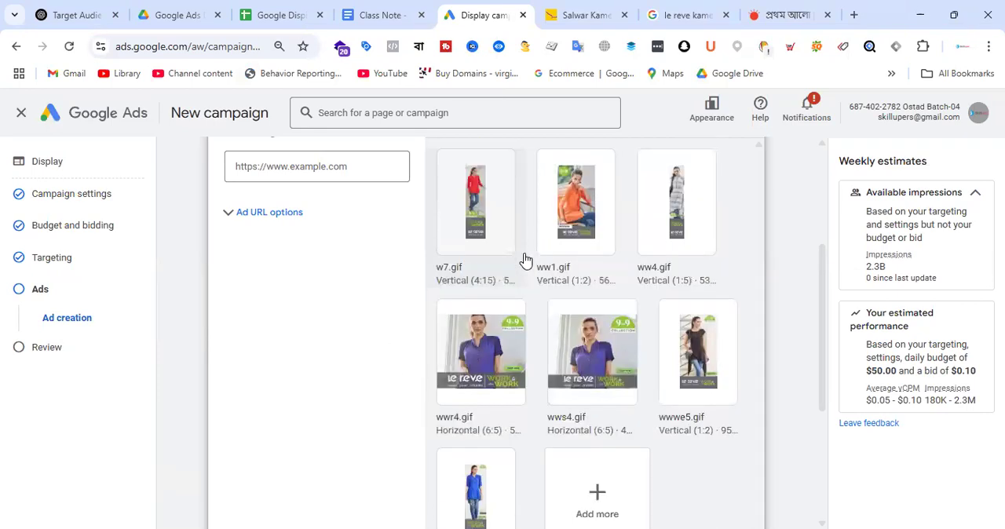
{"action": "scroll", "coordinate": [528, 263], "scroll_direction": "down", "scroll_amount": 5}
{"action": "scroll", "coordinate": [664, 325], "scroll_direction": "up", "scroll_amount": 8}
{"action": "scroll", "coordinate": [660, 327], "scroll_direction": "down", "scroll_amount": 5}
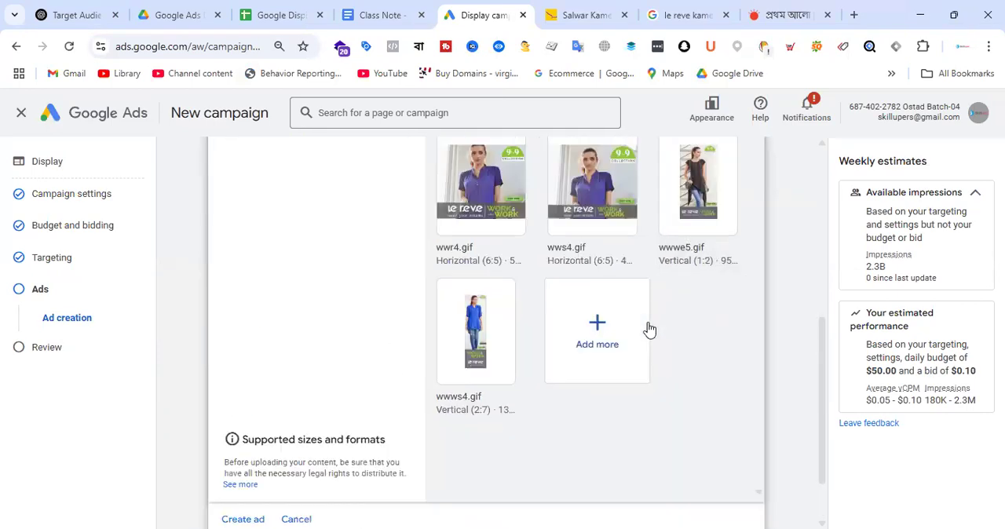
{"action": "scroll", "coordinate": [667, 289], "scroll_direction": "up", "scroll_amount": 10}
{"action": "scroll", "coordinate": [381, 353], "scroll_direction": "down", "scroll_amount": 10}
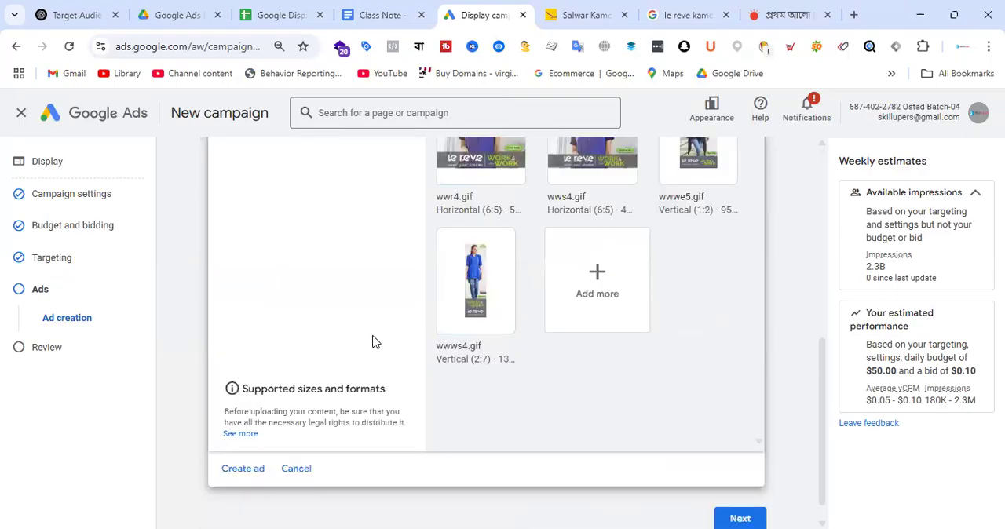
{"action": "scroll", "coordinate": [374, 341], "scroll_direction": "up", "scroll_amount": 5}
{"action": "key", "text": "ctrl+Tab"}
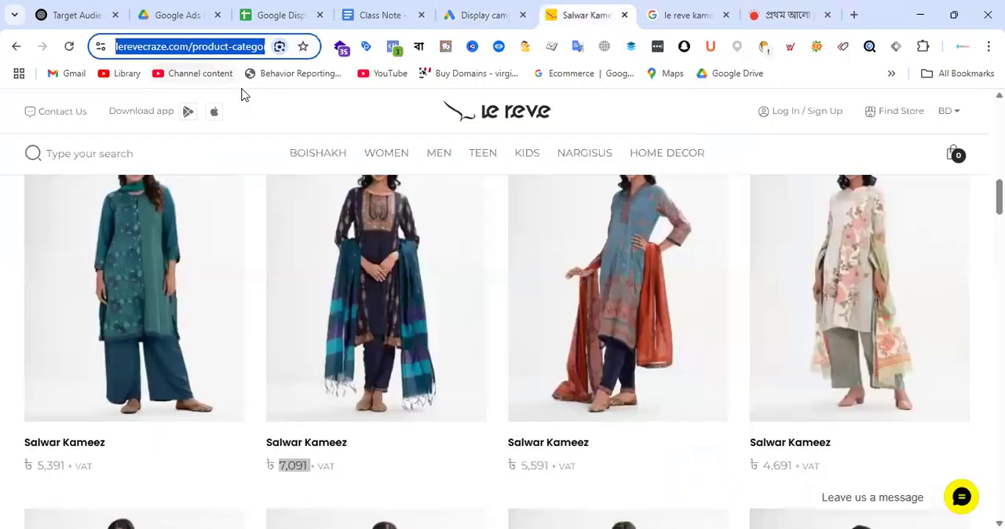
{"action": "left_click", "coordinate": [480, 14]}
{"action": "left_click", "coordinate": [297, 310]}
{"action": "type", "text": "https://lerevecraze.com/product-category/women/salwar-kameez-dupatta/"}
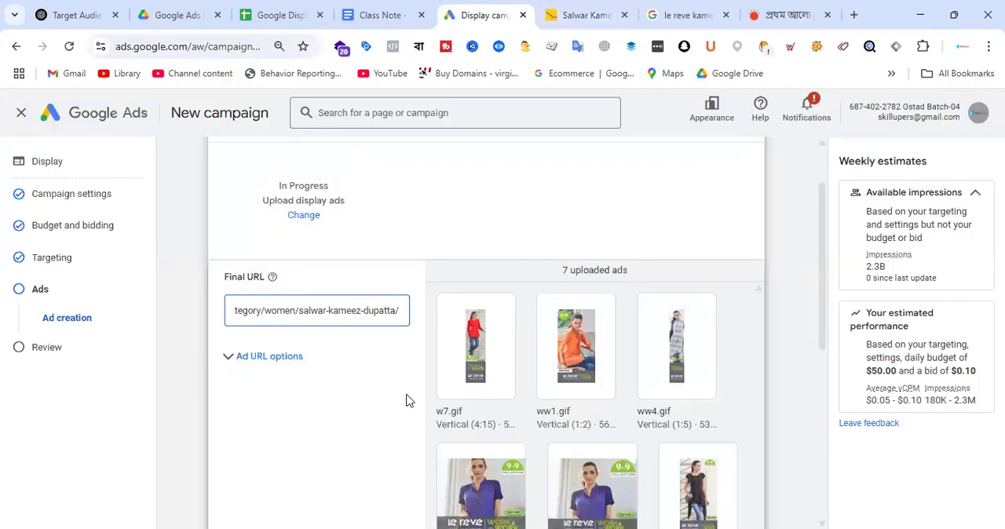
{"action": "left_click", "coordinate": [424, 341]}
Step: Review the uploaded banner files, their formats and the final URL in the ad creation form
{"action": "scroll", "coordinate": [693, 283], "scroll_direction": "down", "scroll_amount": 5}
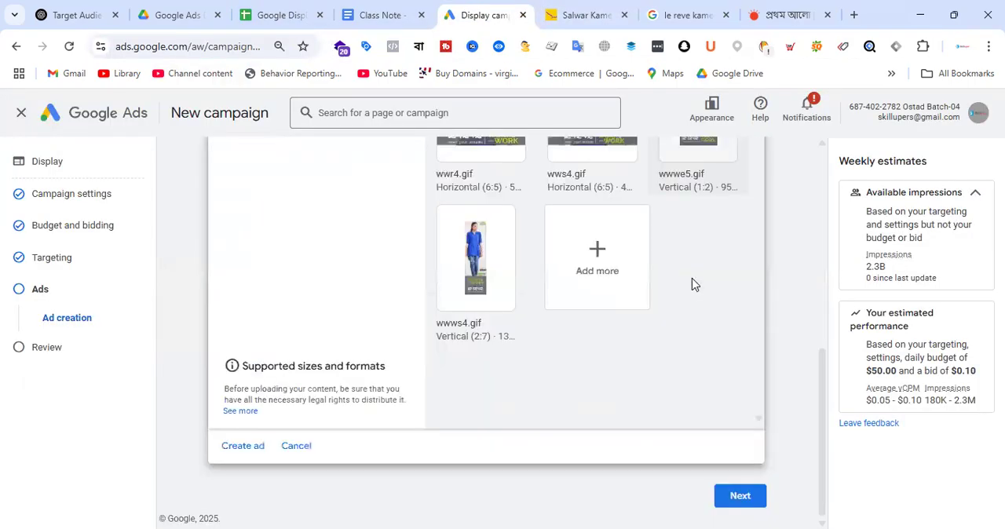
{"action": "scroll", "coordinate": [651, 306], "scroll_direction": "up", "scroll_amount": 3}
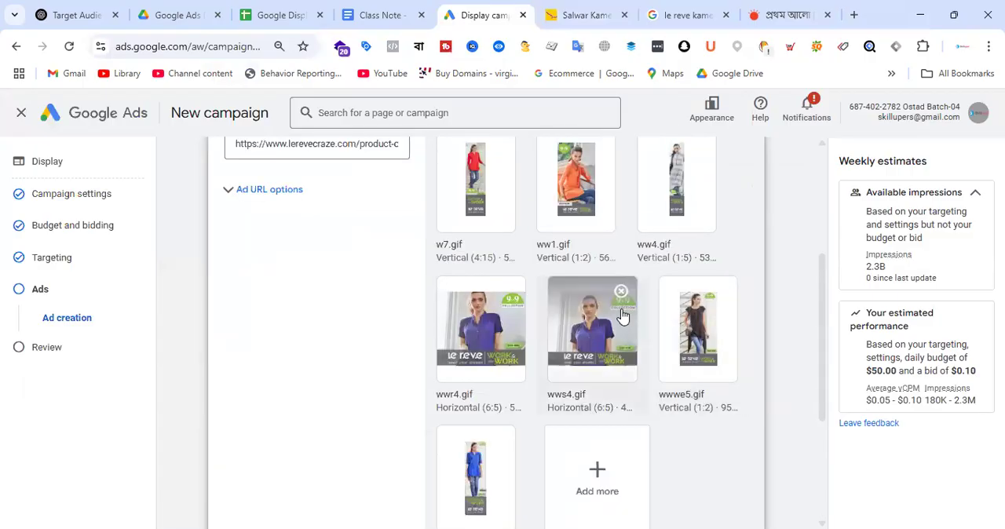
{"action": "scroll", "coordinate": [621, 314], "scroll_direction": "up", "scroll_amount": 3}
{"action": "scroll", "coordinate": [628, 318], "scroll_direction": "down", "scroll_amount": 3}
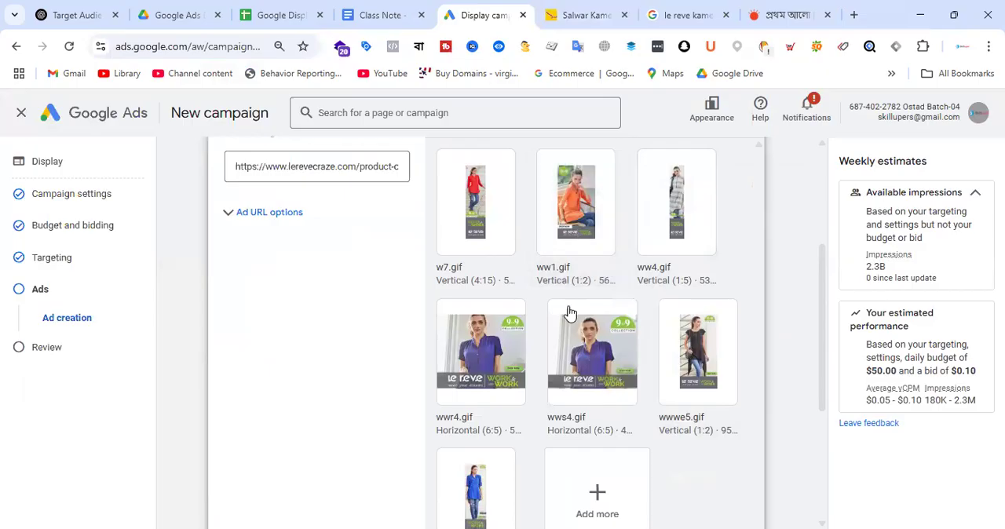
{"action": "scroll", "coordinate": [622, 353], "scroll_direction": "down", "scroll_amount": 2}
{"action": "scroll", "coordinate": [619, 316], "scroll_direction": "up", "scroll_amount": 4}
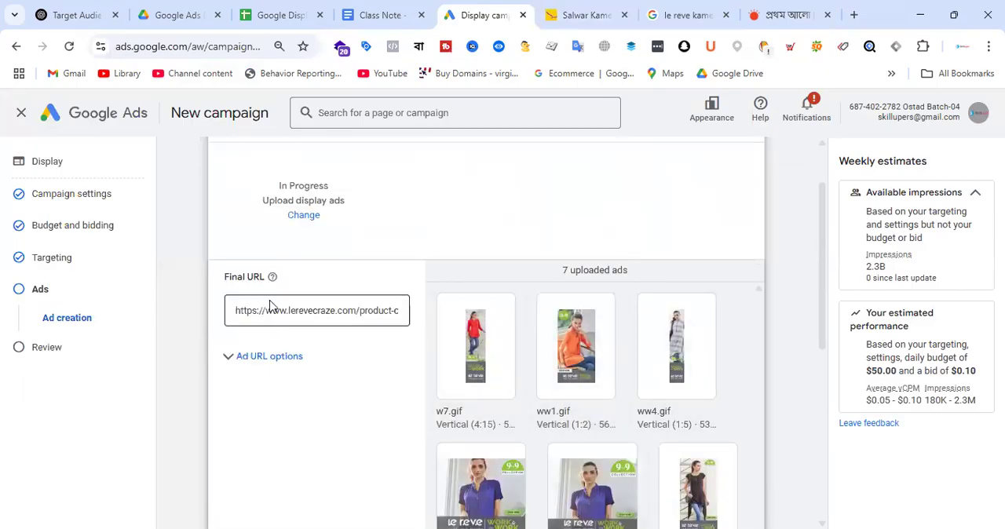
Step: Change the ad type in progress to Responsive display ad, leaving the uploaded display ads unsaved
{"action": "scroll", "coordinate": [269, 305], "scroll_direction": "down", "scroll_amount": 5}
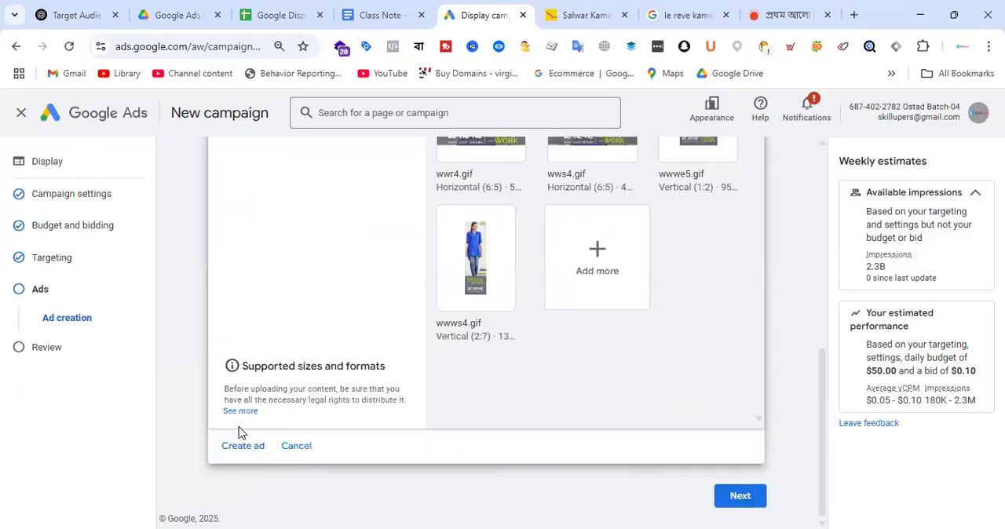
{"action": "scroll", "coordinate": [587, 318], "scroll_direction": "up", "scroll_amount": 5}
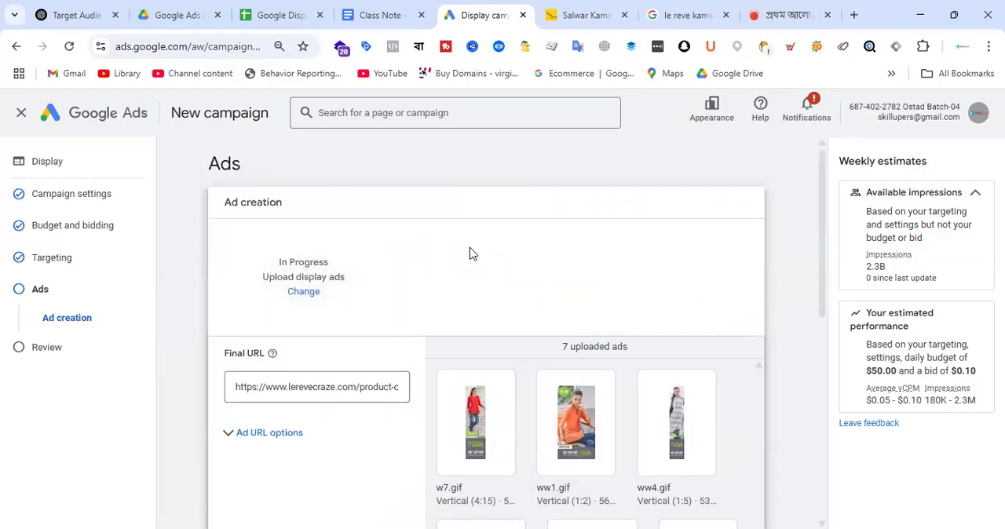
{"action": "left_click", "coordinate": [304, 293]}
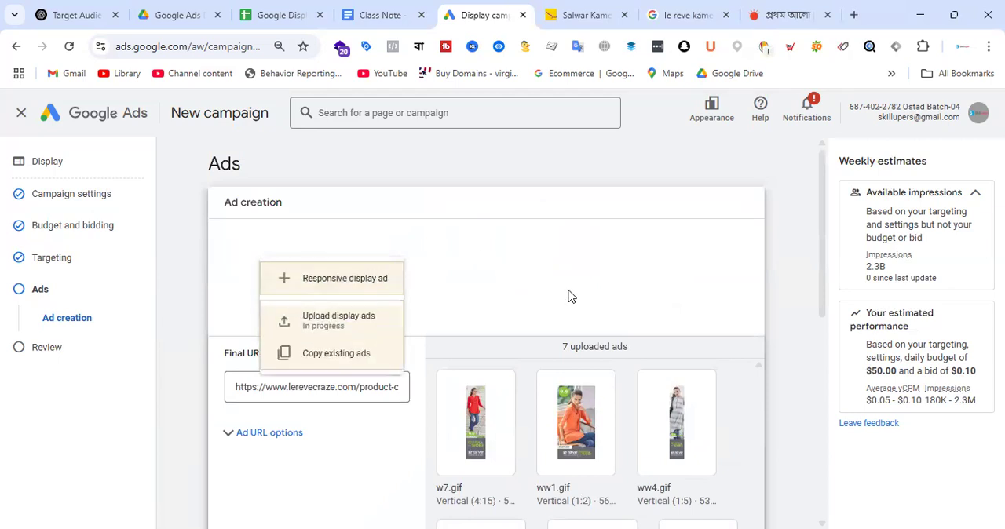
{"action": "left_click", "coordinate": [361, 286]}
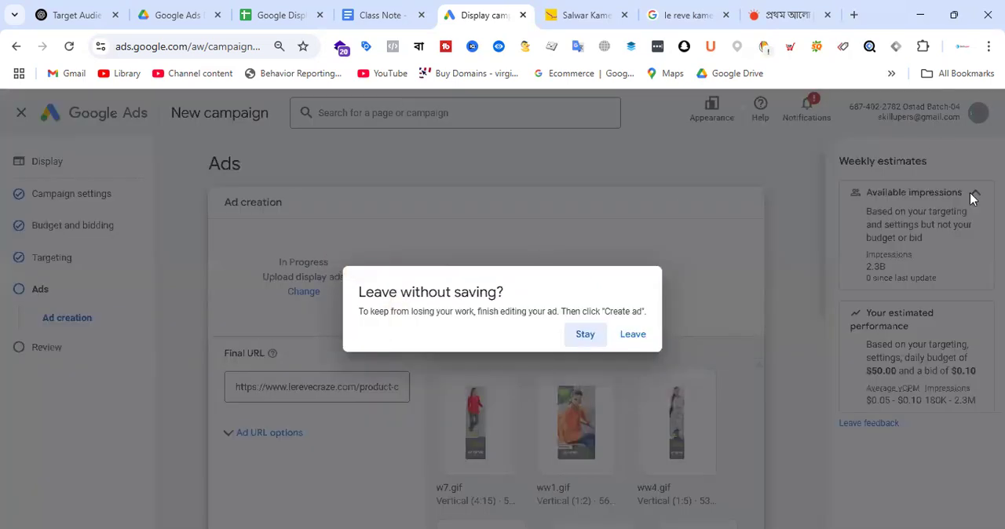
{"action": "left_click", "coordinate": [633, 334]}
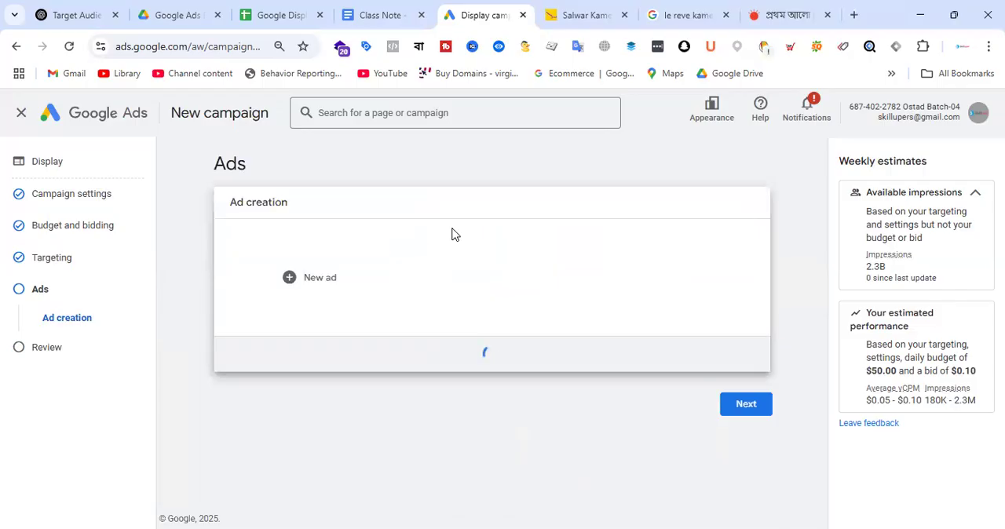
Step: Set the responsive ad's final URL to Le Reve's salwar-kameez-dupatta category page and its business name to Le Reve
{"action": "scroll", "coordinate": [371, 271], "scroll_direction": "down", "scroll_amount": 1}
{"action": "left_click", "coordinate": [335, 356]}
{"action": "type", "text": "https://lerevecraze.com/product-category/women/salwar-kameez-dupatta/"}
{"action": "scroll", "coordinate": [336, 322], "scroll_direction": "down", "scroll_amount": 3}
{"action": "left_click", "coordinate": [319, 229]}
{"action": "type", "text": "Le R"}
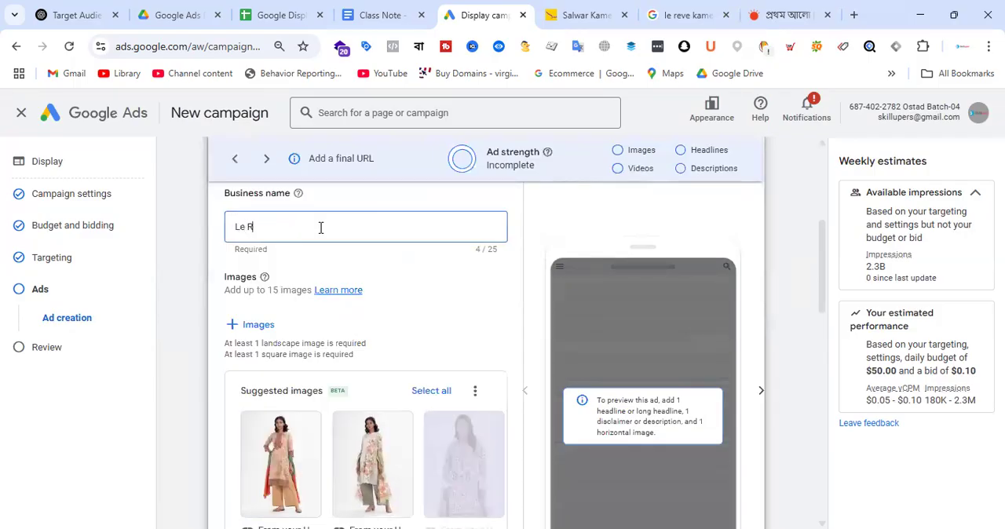
{"action": "type", "text": "eve"}
{"action": "scroll", "coordinate": [433, 285], "scroll_direction": "up", "scroll_amount": 4}
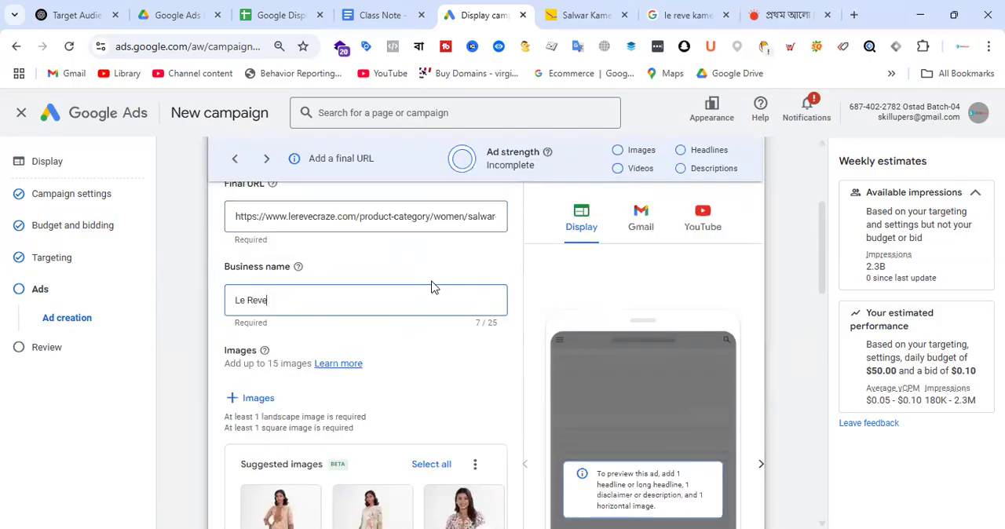
Step: Examine the suggested images and the images scanned from the Le Reve category page as sources for the ad
{"action": "scroll", "coordinate": [476, 375], "scroll_direction": "down", "scroll_amount": 6}
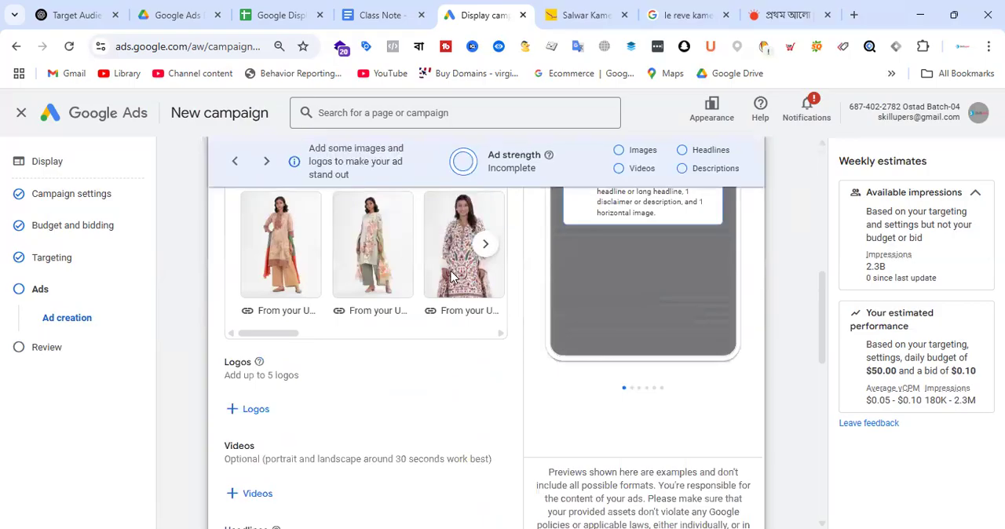
{"action": "scroll", "coordinate": [417, 337], "scroll_direction": "up", "scroll_amount": 2}
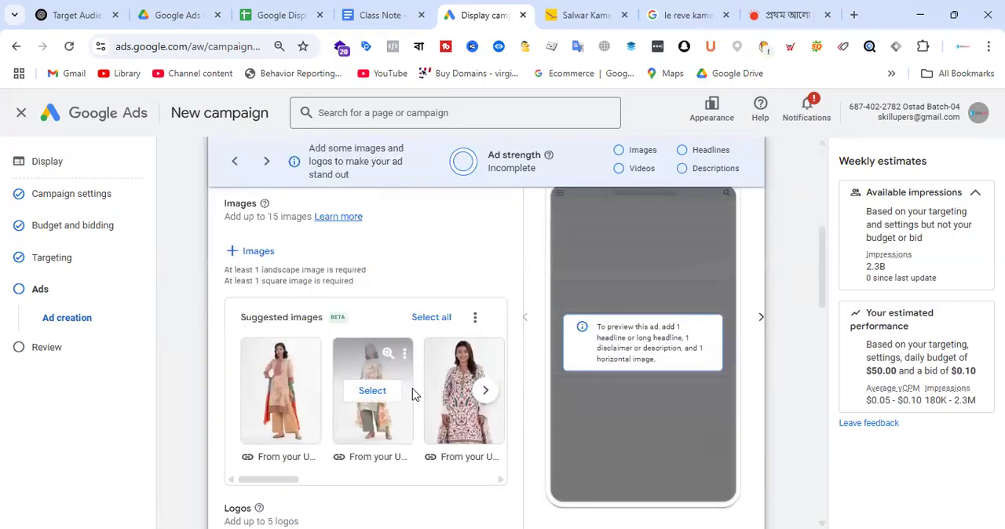
{"action": "left_click", "coordinate": [259, 251]}
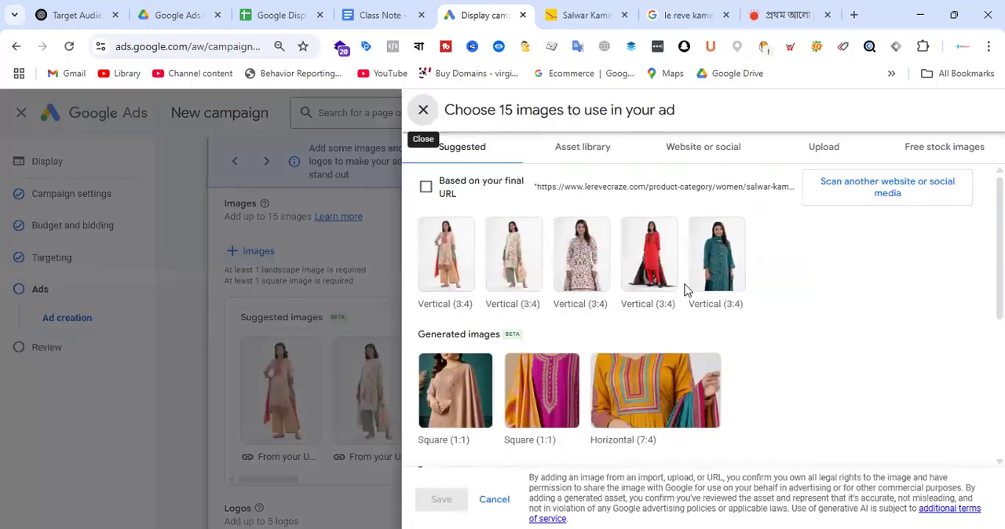
{"action": "scroll", "coordinate": [690, 306], "scroll_direction": "down", "scroll_amount": 5}
{"action": "scroll", "coordinate": [667, 274], "scroll_direction": "up", "scroll_amount": 5}
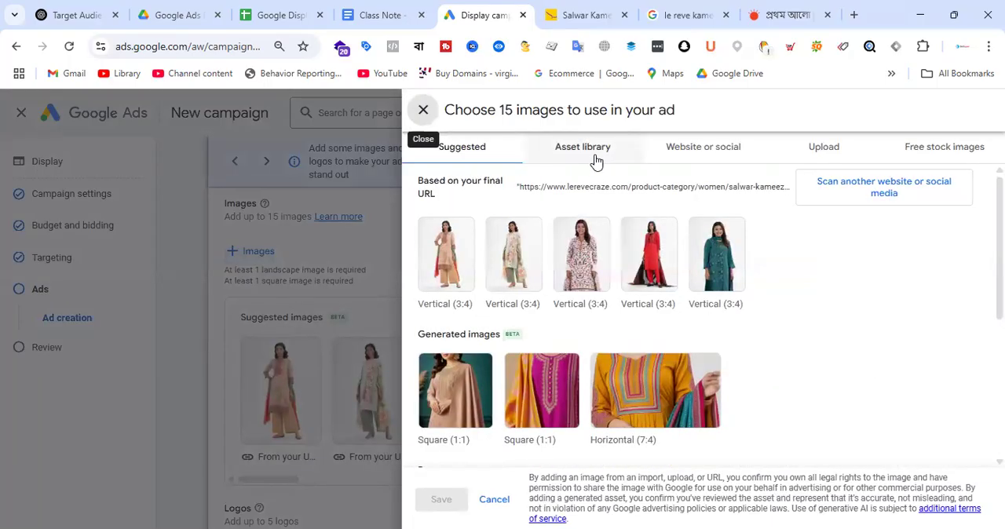
{"action": "left_click", "coordinate": [714, 156]}
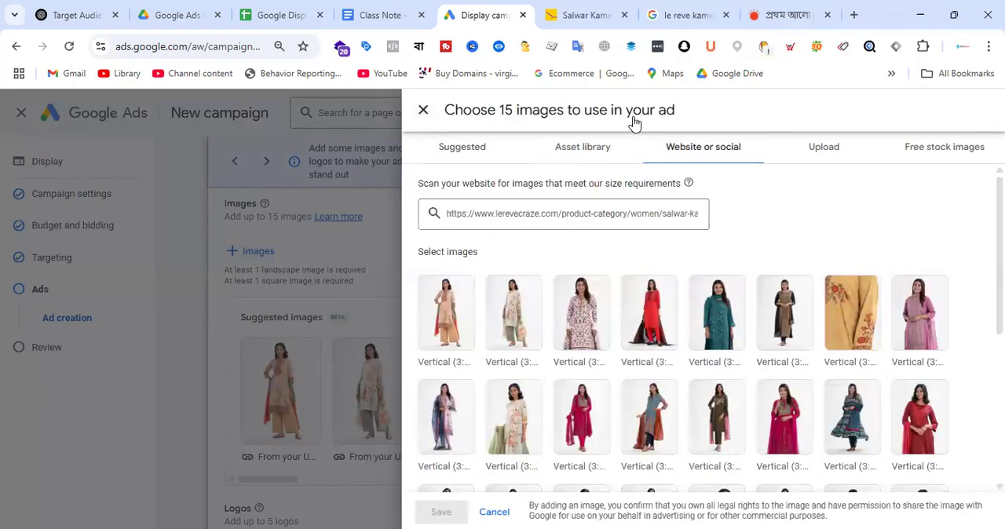
{"action": "left_click", "coordinate": [585, 15]}
{"action": "left_click", "coordinate": [487, 16]}
{"action": "left_click", "coordinate": [587, 216]}
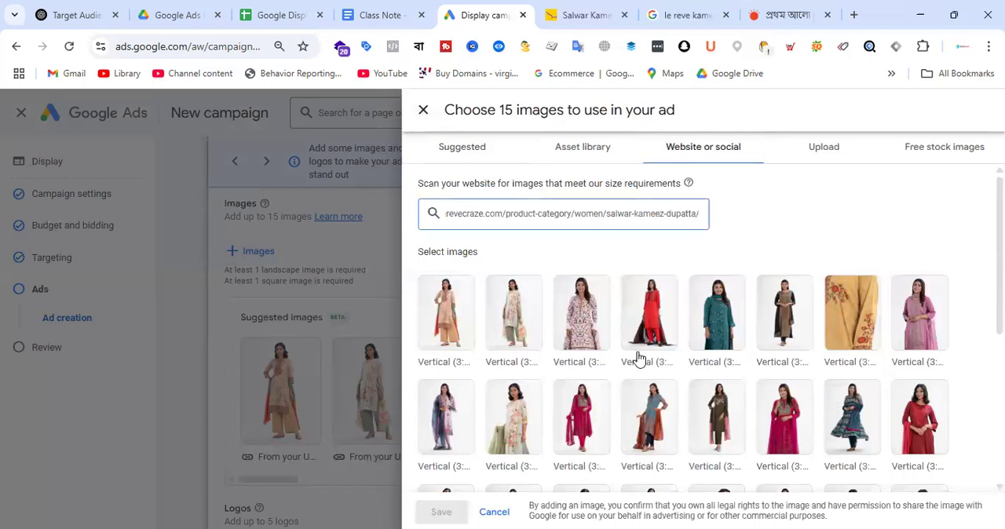
{"action": "scroll", "coordinate": [660, 365], "scroll_direction": "down", "scroll_amount": 3}
{"action": "scroll", "coordinate": [826, 322], "scroll_direction": "up", "scroll_amount": 3}
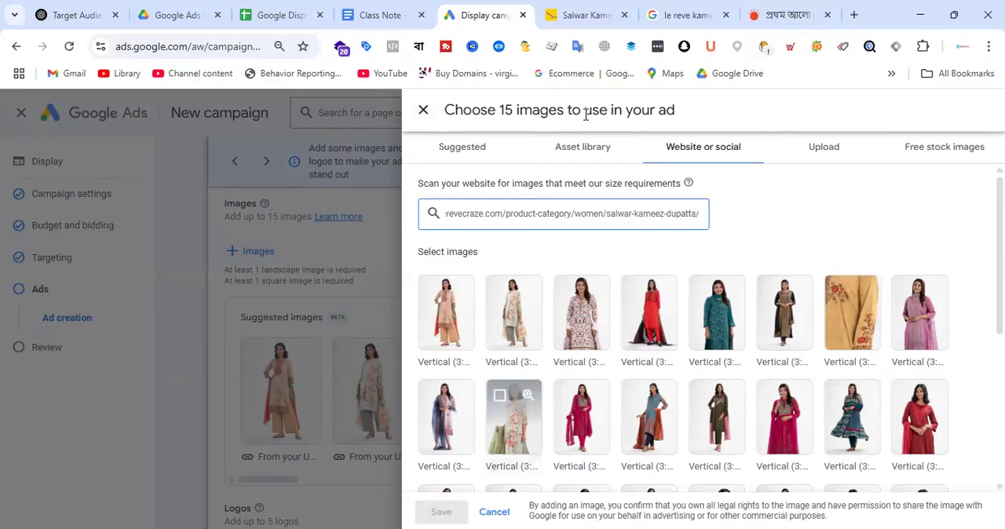
Step: Try to upload all seven GIF banners from the Le Reve folder on the Desktop as ad images
{"action": "left_click", "coordinate": [840, 155]}
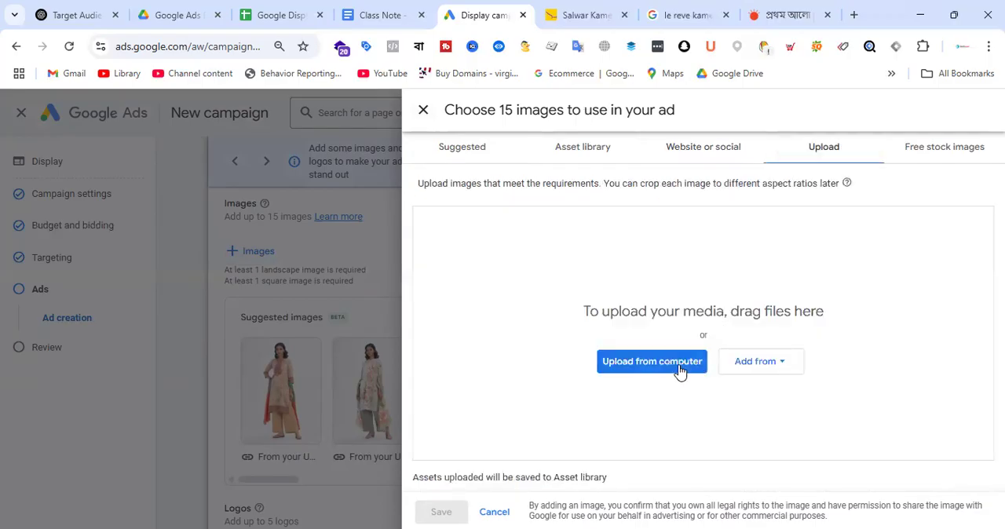
{"action": "left_click", "coordinate": [682, 372]}
{"action": "left_click", "coordinate": [292, 140]}
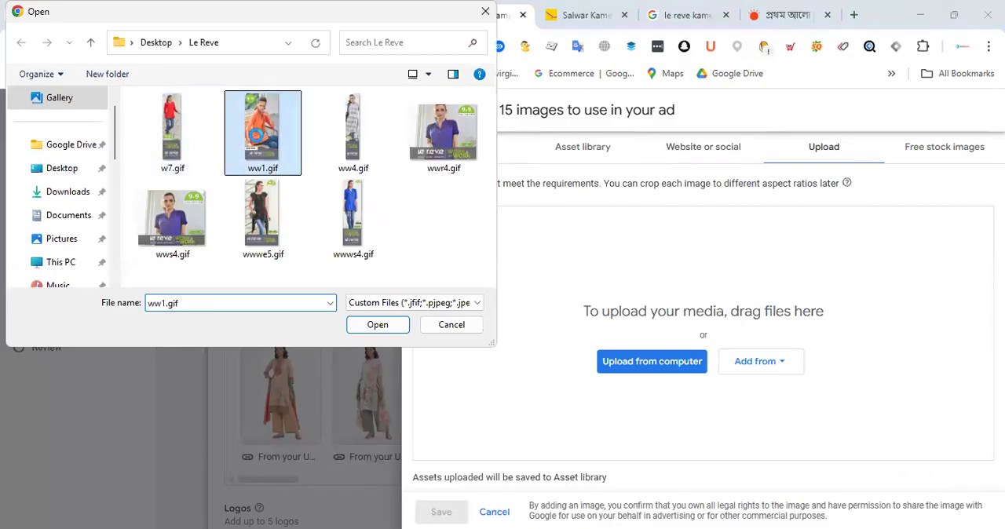
{"action": "key", "text": "ctrl+a"}
{"action": "left_click", "coordinate": [378, 323]}
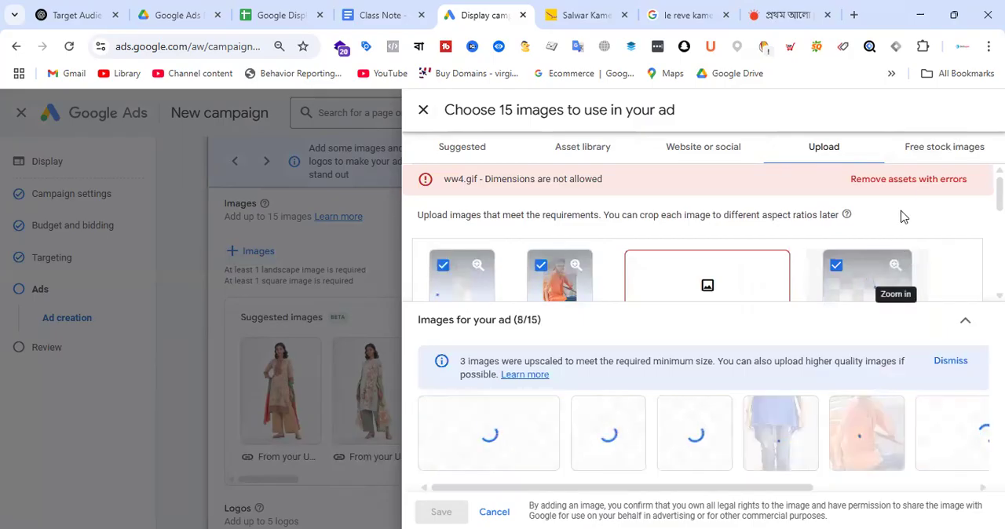
Step: Select the free stock photo of the woman in the pink outfit and check its 1.91:1 and 1:1 crops
{"action": "left_click", "coordinate": [930, 153]}
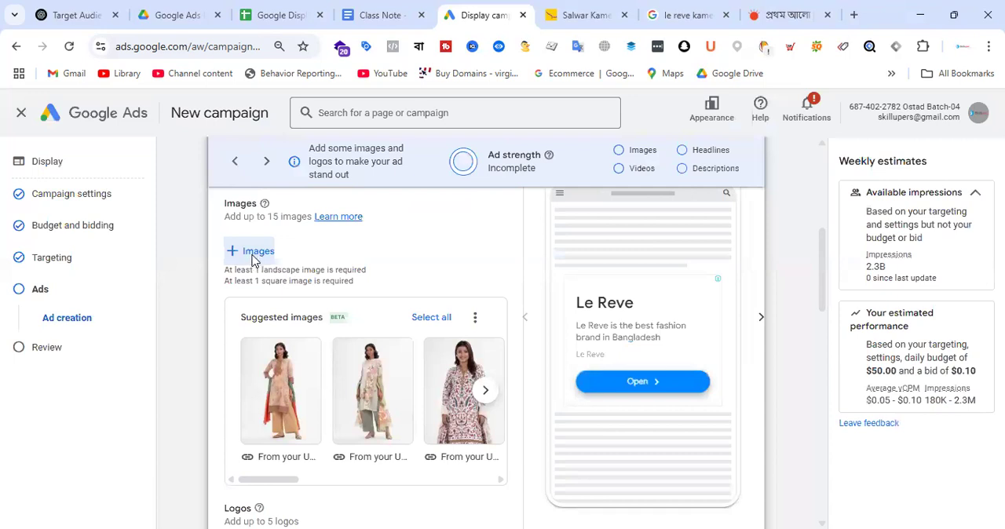
{"action": "left_click", "coordinate": [253, 255]}
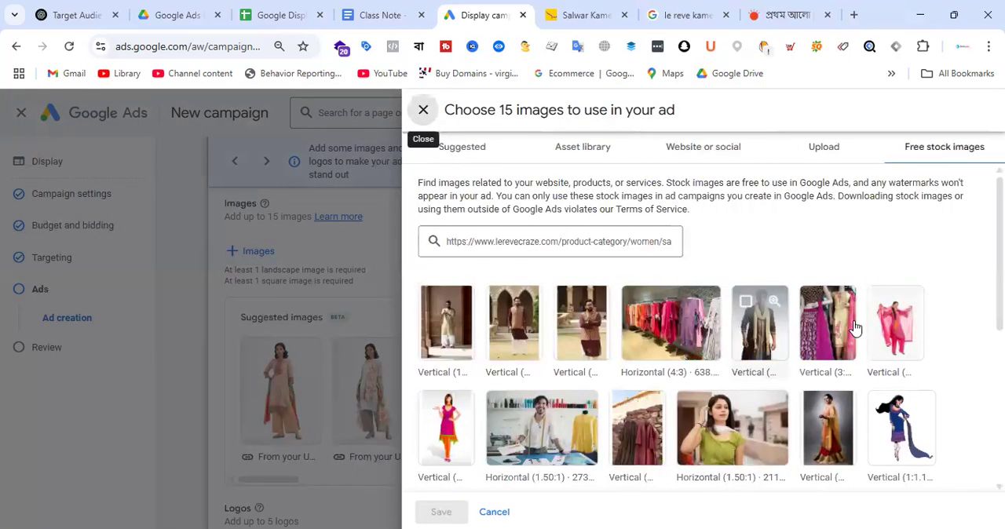
{"action": "scroll", "coordinate": [769, 397], "scroll_direction": "down", "scroll_amount": 5}
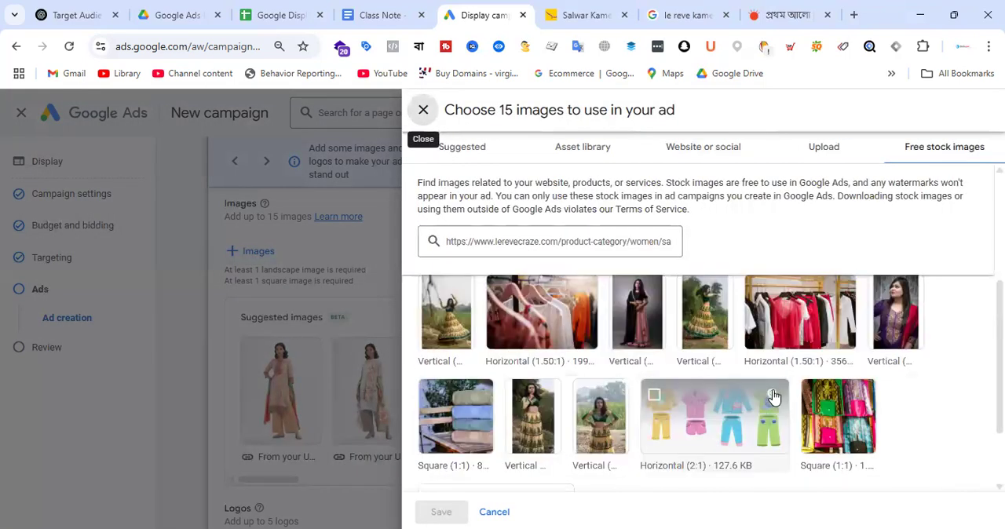
{"action": "scroll", "coordinate": [774, 397], "scroll_direction": "up", "scroll_amount": 5}
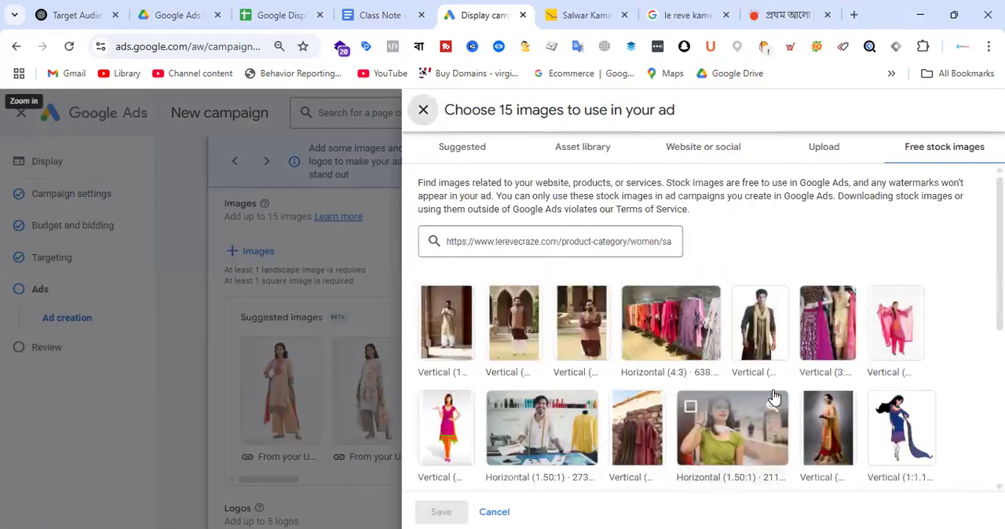
{"action": "left_click", "coordinate": [897, 333]}
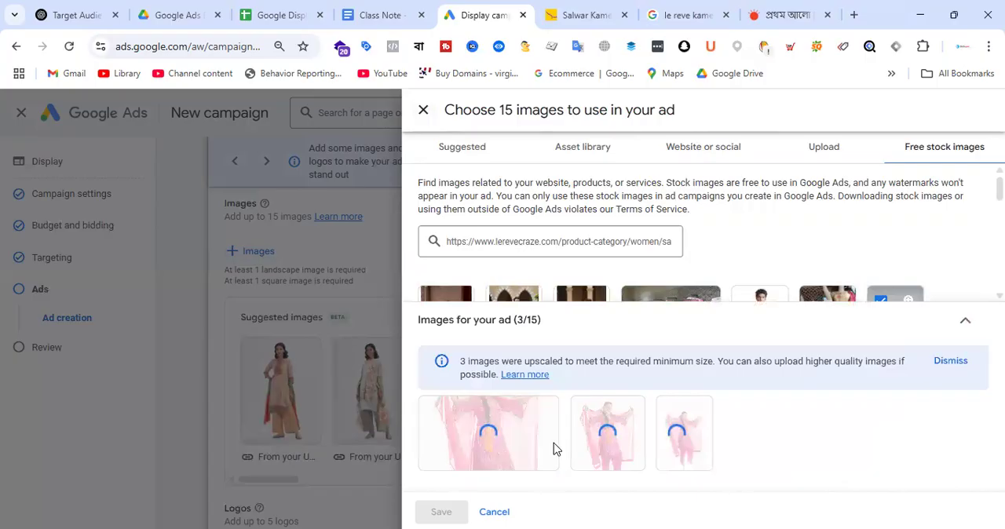
{"action": "mouse_move", "coordinate": [519, 449]}
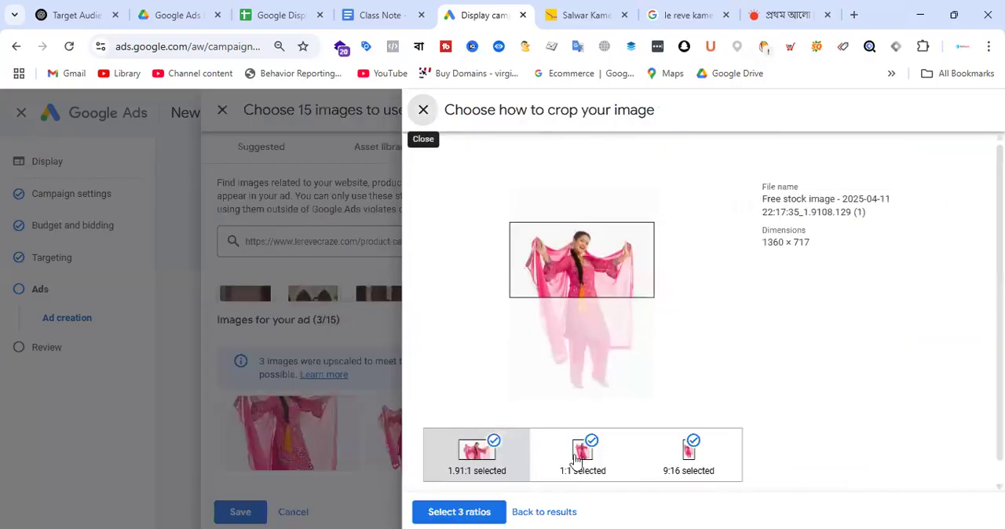
{"action": "left_click", "coordinate": [576, 460]}
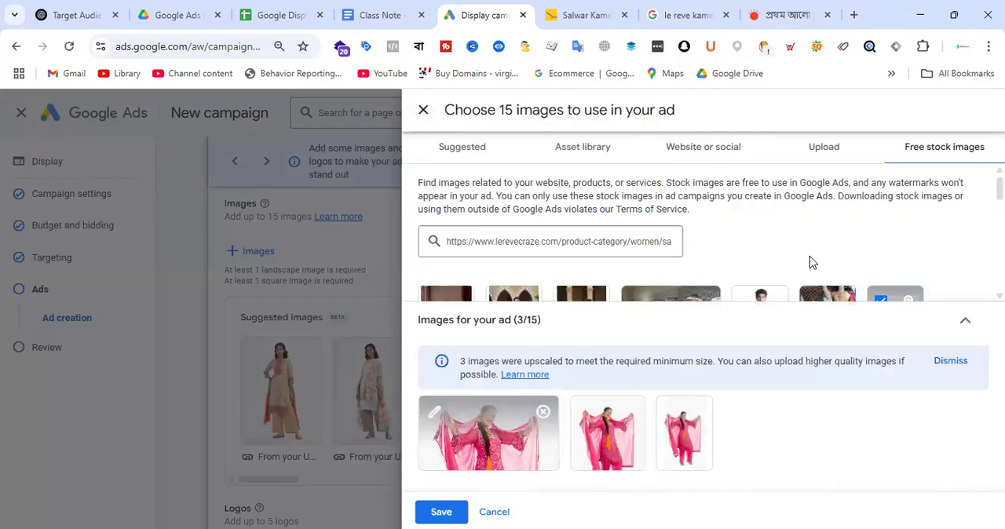
Step: Search the free stock images for "digital marketing serivce"
{"action": "left_click", "coordinate": [583, 251]}
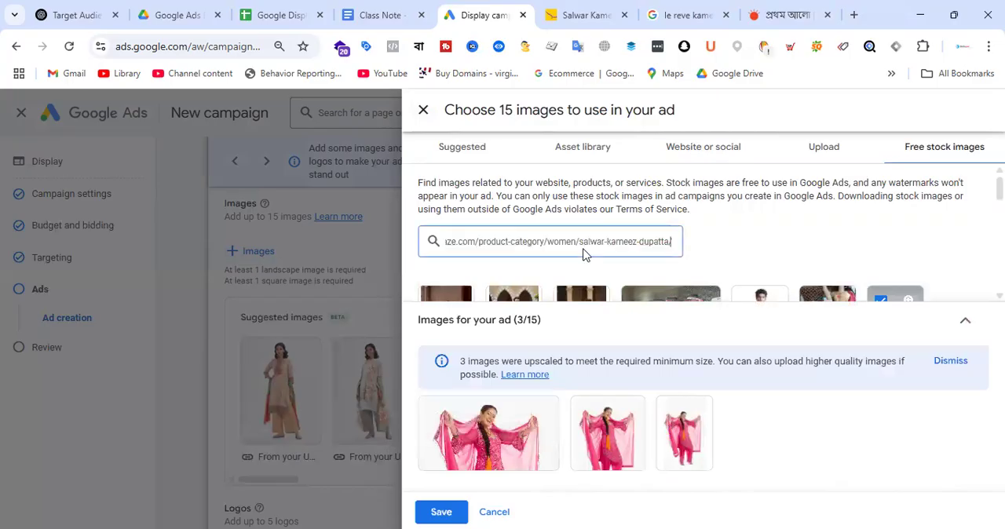
{"action": "triple_click", "coordinate": [585, 241]}
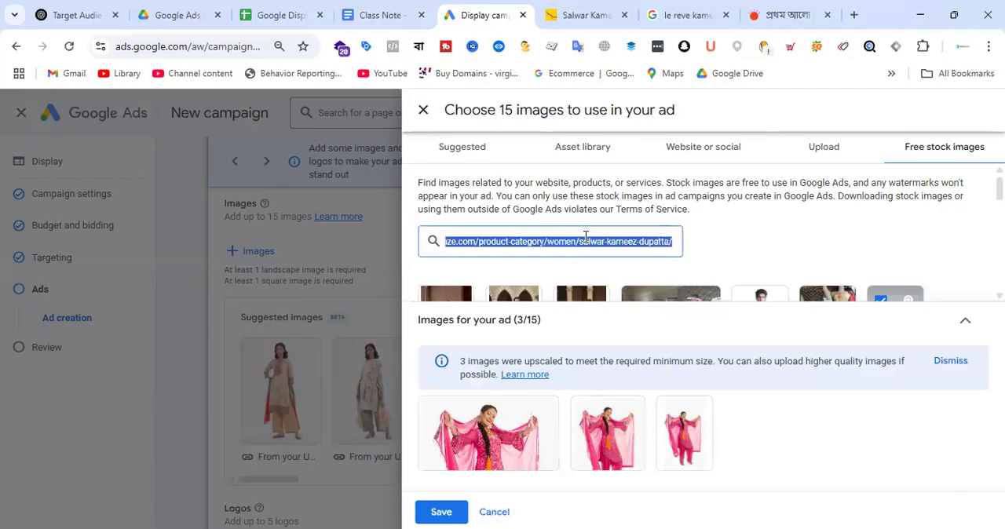
{"action": "type", "text": "digital marketing ser"}
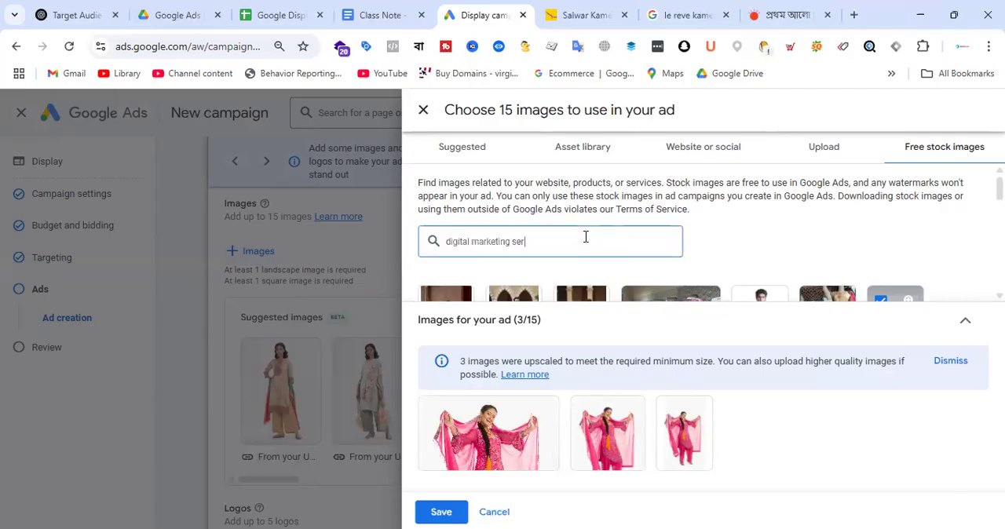
{"action": "type", "text": "ivce"}
{"action": "key", "text": "Return"}
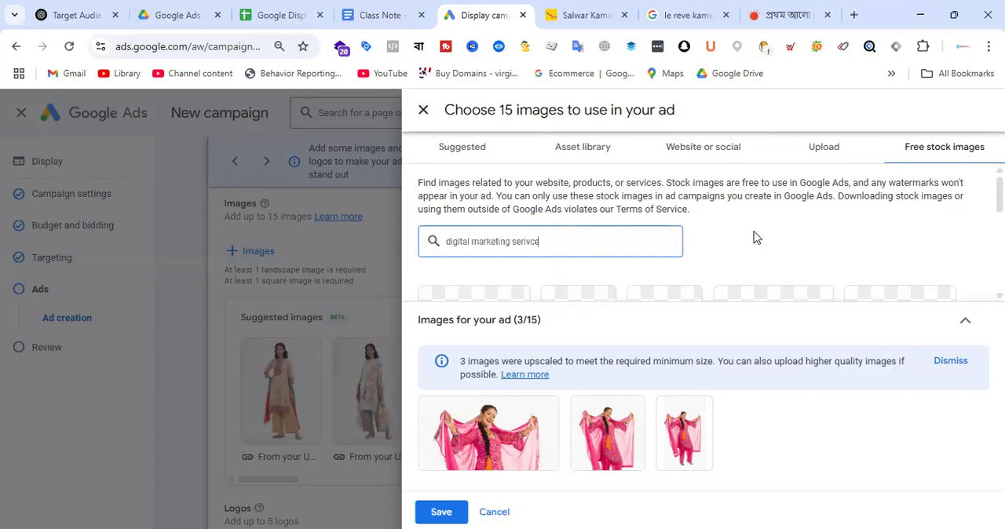
{"action": "scroll", "coordinate": [775, 243], "scroll_direction": "down", "scroll_amount": 2}
{"action": "scroll", "coordinate": [875, 285], "scroll_direction": "up", "scroll_amount": 2}
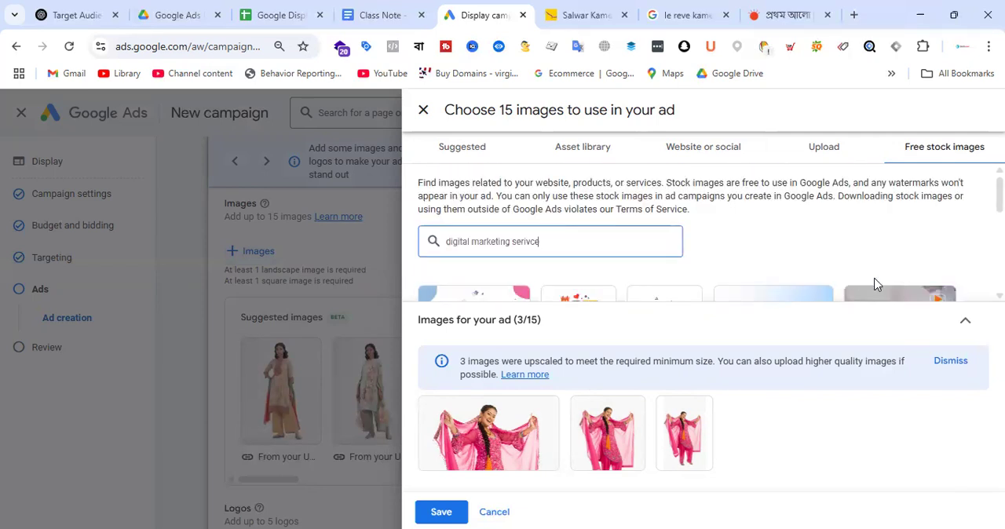
Step: Select the green square Digital Marketing illustration from the stock images and open its crop options
{"action": "scroll", "coordinate": [848, 283], "scroll_direction": "down", "scroll_amount": 2}
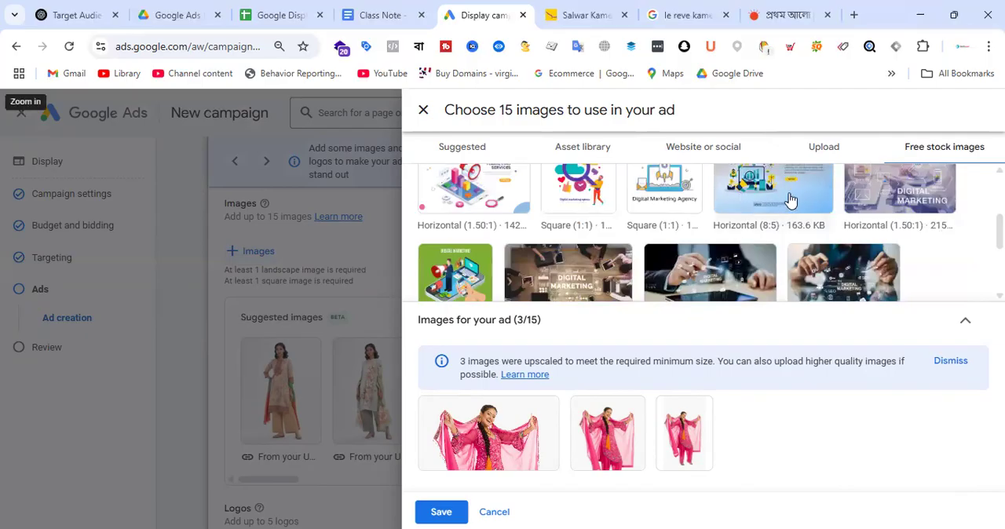
{"action": "scroll", "coordinate": [785, 236], "scroll_direction": "down", "scroll_amount": 1}
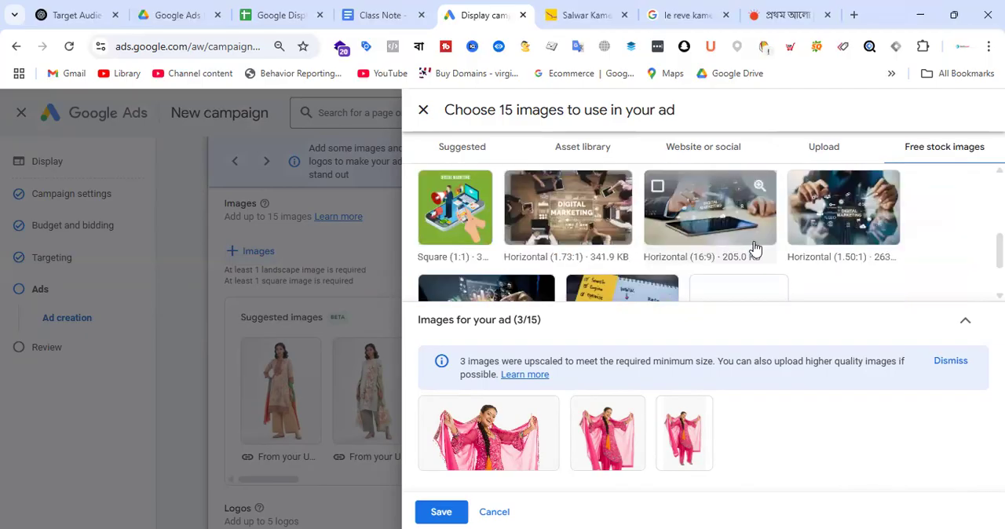
{"action": "left_click", "coordinate": [469, 224]}
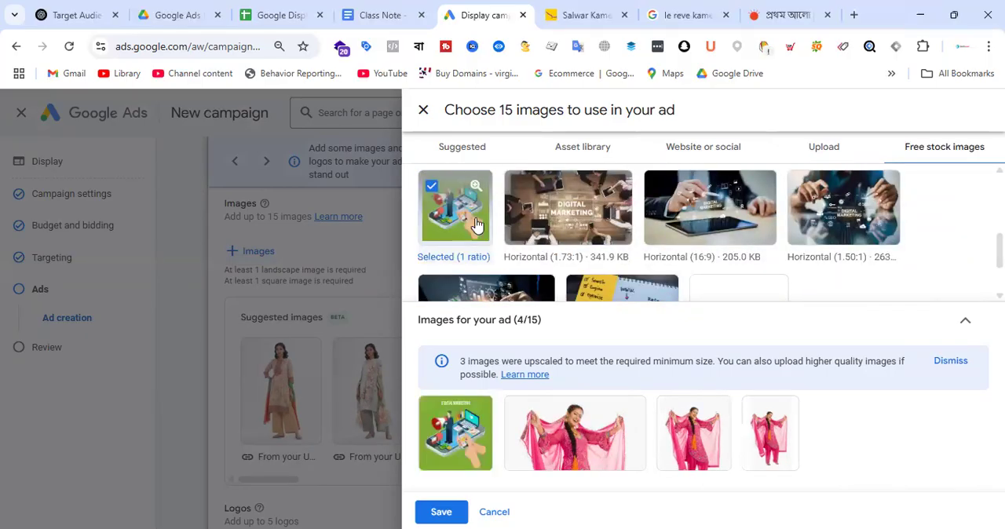
{"action": "left_click", "coordinate": [455, 451]}
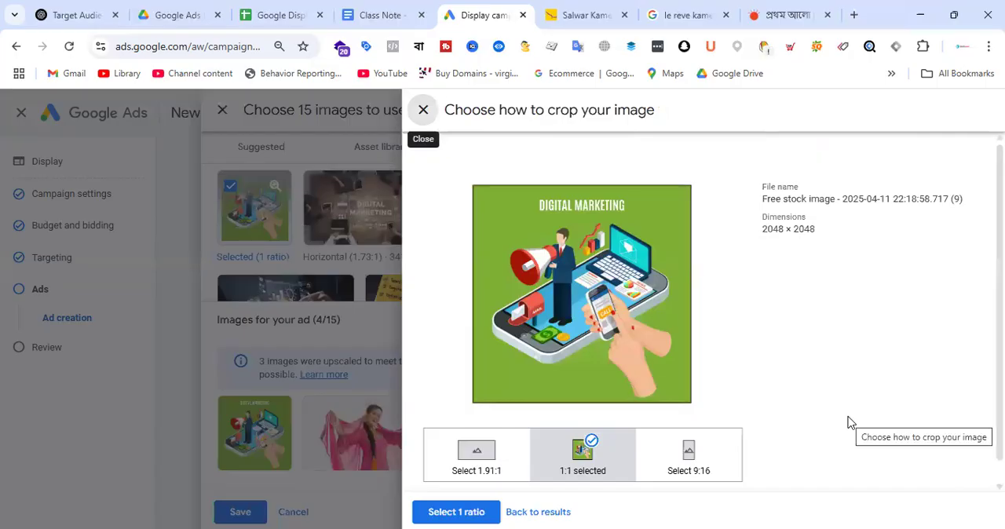
Step: Open the website freelancerfazle.com in a new browser tab
{"action": "left_click", "coordinate": [853, 15]}
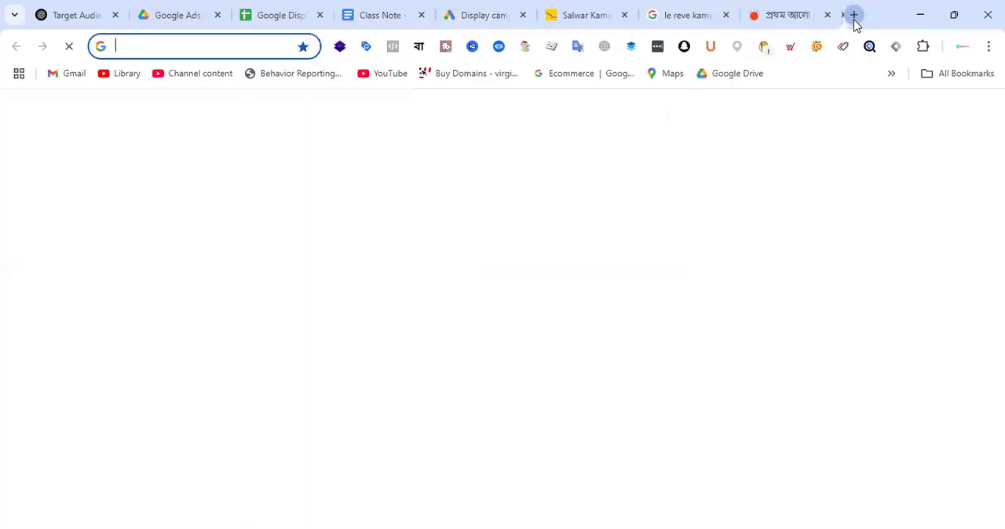
{"action": "type", "text": "freela"}
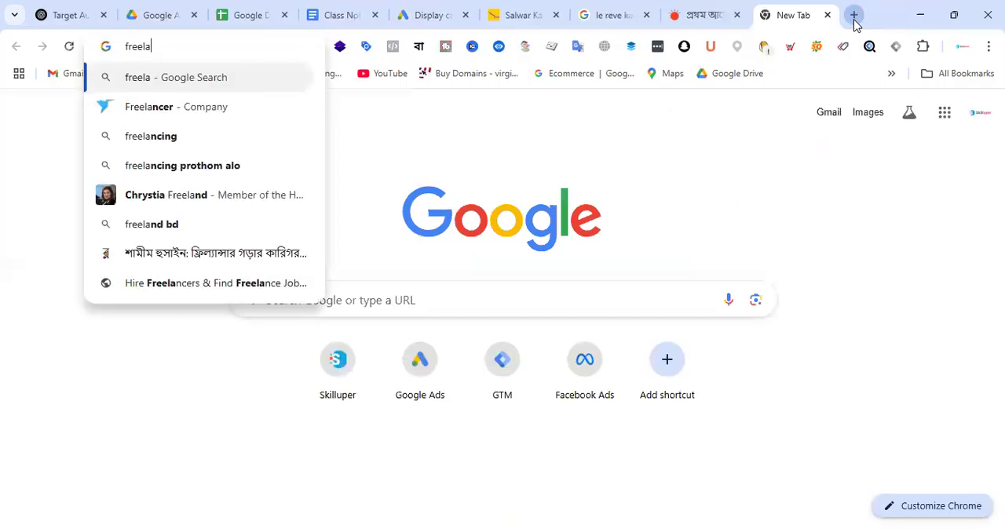
{"action": "type", "text": "nce"}
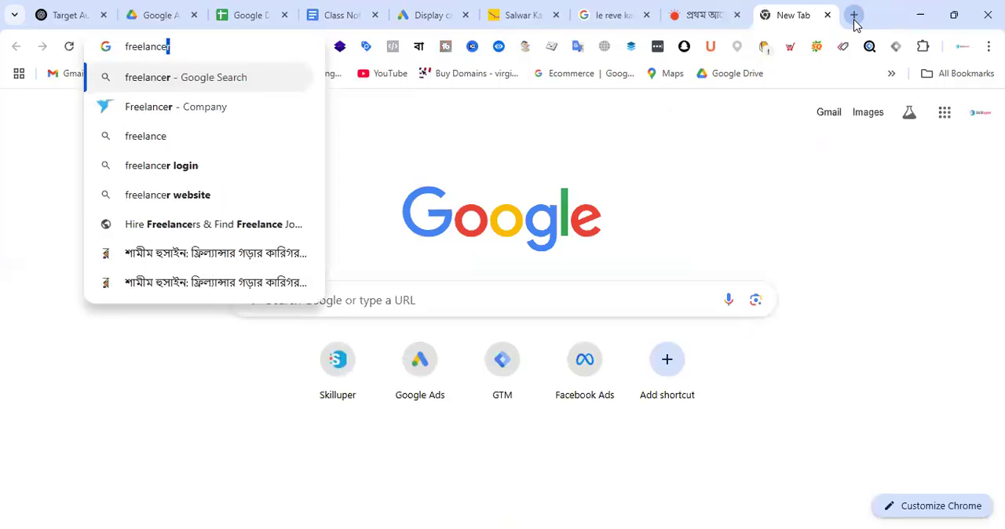
{"action": "type", "text": "rfazle"}
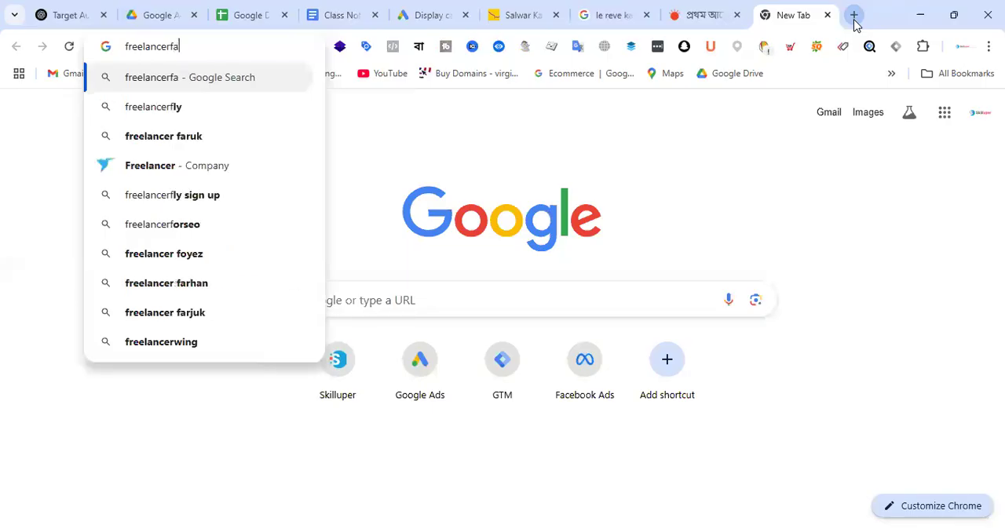
{"action": "type", "text": ".com"}
{"action": "key", "text": "Return"}
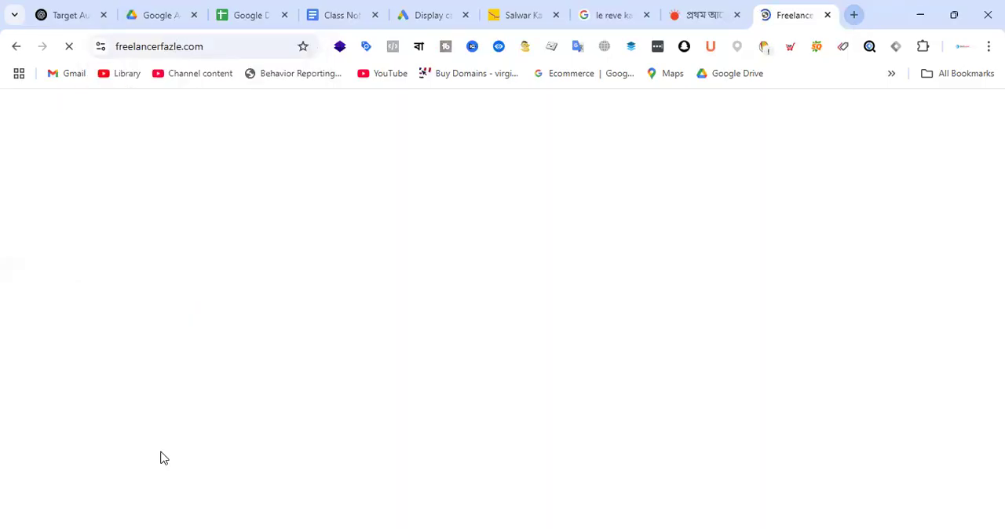
Step: Examine the services offered on the freelancer website's home page, including the Google Tag Manager and Google Ads Audit & Optimization cards
{"action": "scroll", "coordinate": [570, 292], "scroll_direction": "down", "scroll_amount": 10}
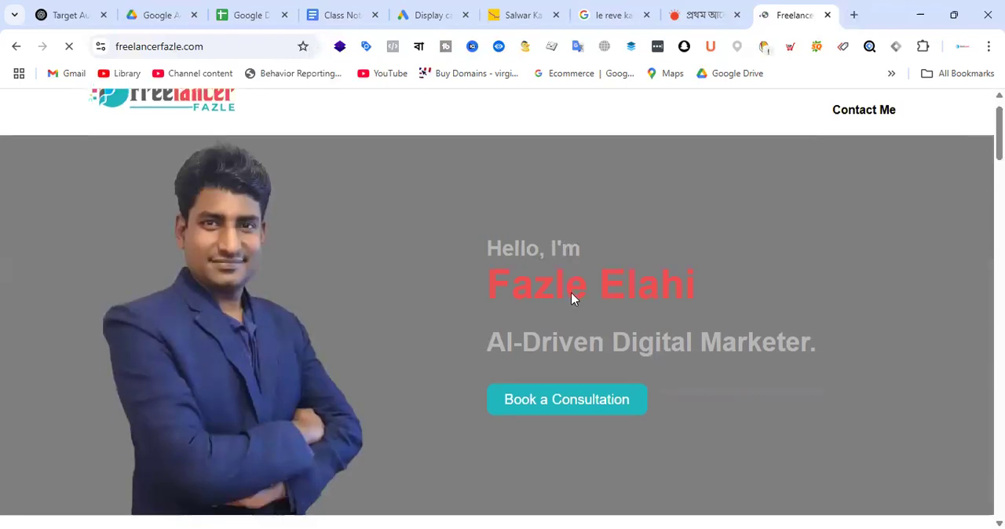
{"action": "scroll", "coordinate": [532, 352], "scroll_direction": "down", "scroll_amount": 6}
{"action": "scroll", "coordinate": [618, 346], "scroll_direction": "down", "scroll_amount": 1}
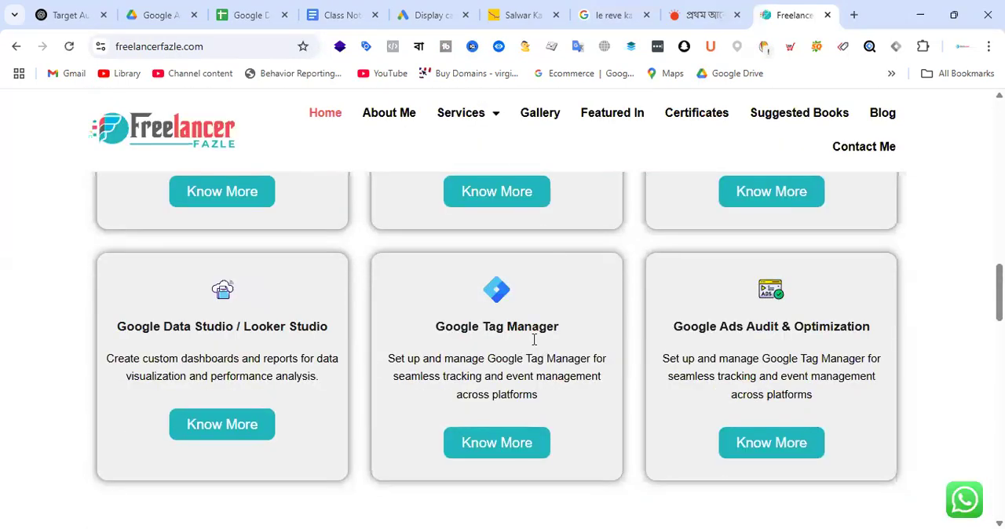
{"action": "scroll", "coordinate": [549, 347], "scroll_direction": "down", "scroll_amount": 1}
{"action": "scroll", "coordinate": [630, 321], "scroll_direction": "down", "scroll_amount": 1}
{"action": "scroll", "coordinate": [630, 321], "scroll_direction": "up", "scroll_amount": 2}
{"action": "scroll", "coordinate": [583, 343], "scroll_direction": "down", "scroll_amount": 3}
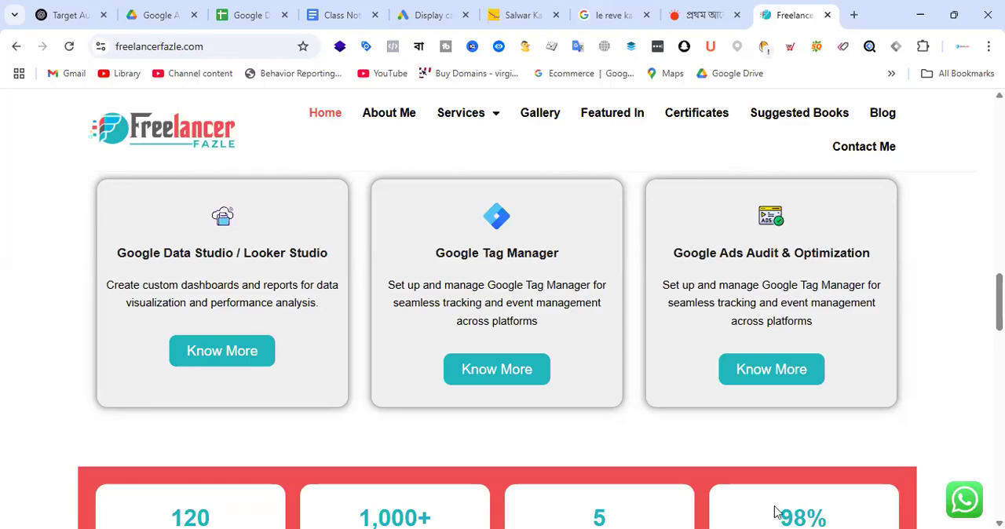
Step: Return to the Google Ads campaign and close the crop options of the green Digital Marketing illustration
{"action": "key", "text": "ctrl+6"}
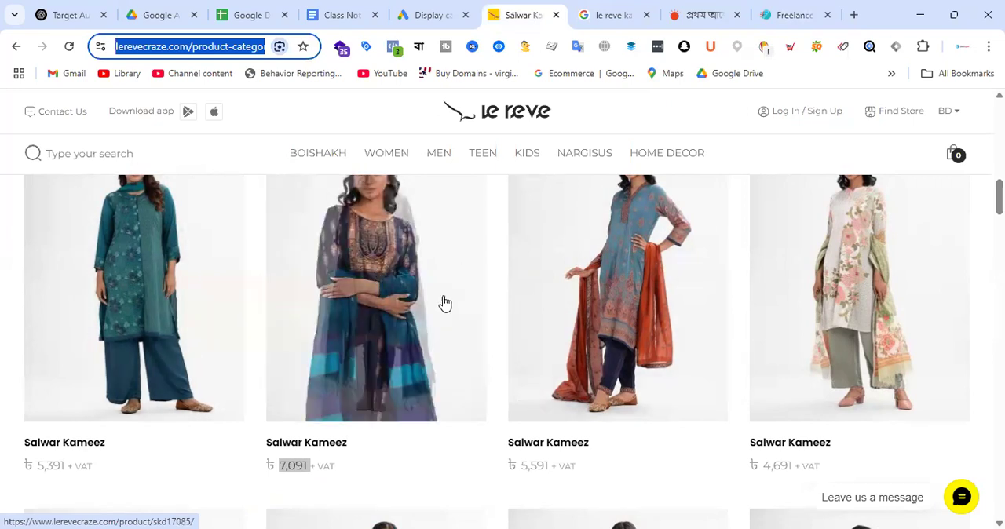
{"action": "left_click", "coordinate": [437, 13]}
{"action": "left_click", "coordinate": [434, 116]}
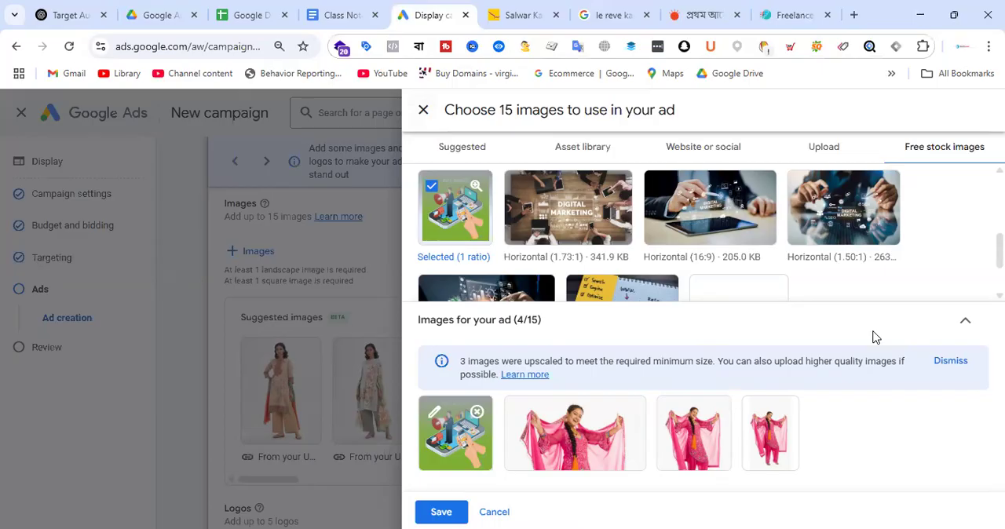
Step: Search the free stock images for "devoce lawyer" and browse the matching pictures
{"action": "scroll", "coordinate": [966, 291], "scroll_direction": "up", "scroll_amount": 3}
{"action": "left_click_drag", "start_coordinate": [549, 242], "coordinate": [511, 267]}
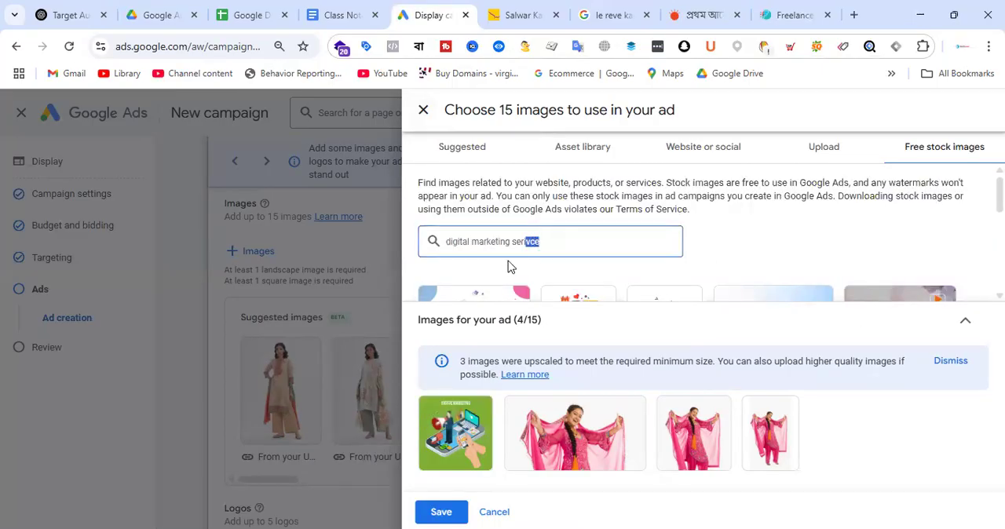
{"action": "scroll", "coordinate": [416, 252], "scroll_direction": "down", "scroll_amount": 2}
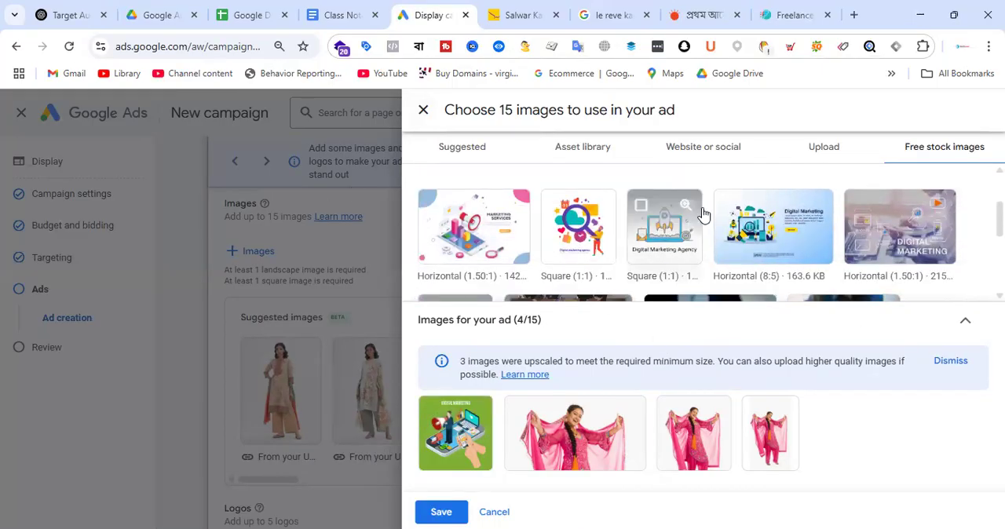
{"action": "scroll", "coordinate": [549, 278], "scroll_direction": "up", "scroll_amount": 2}
{"action": "type", "text": "devoce"}
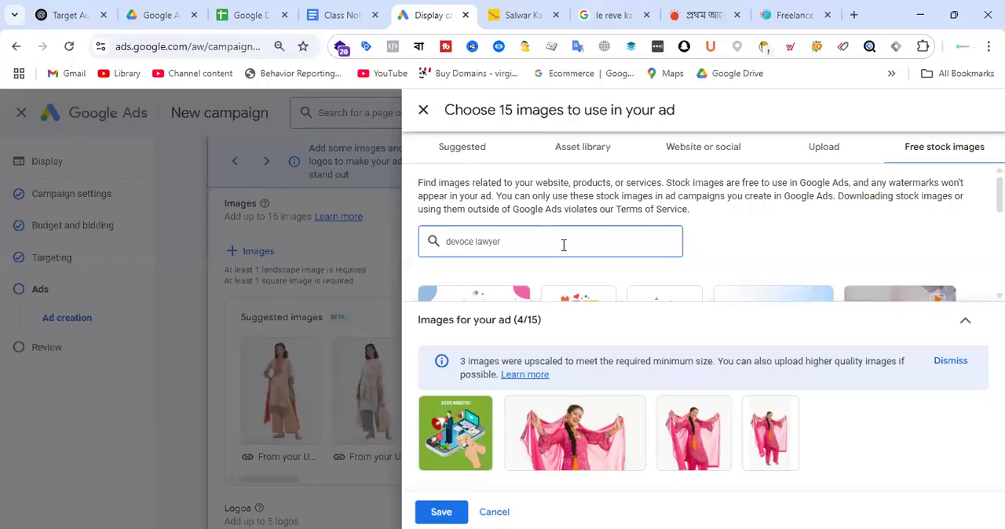
{"action": "type", "text": " lawyer"}
{"action": "scroll", "coordinate": [756, 247], "scroll_direction": "down", "scroll_amount": 3}
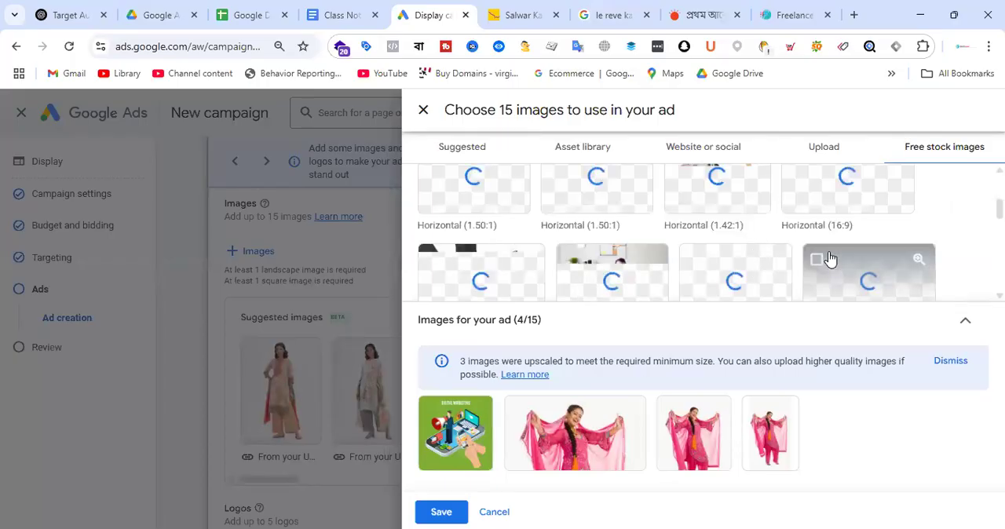
{"action": "scroll", "coordinate": [872, 240], "scroll_direction": "up", "scroll_amount": 1}
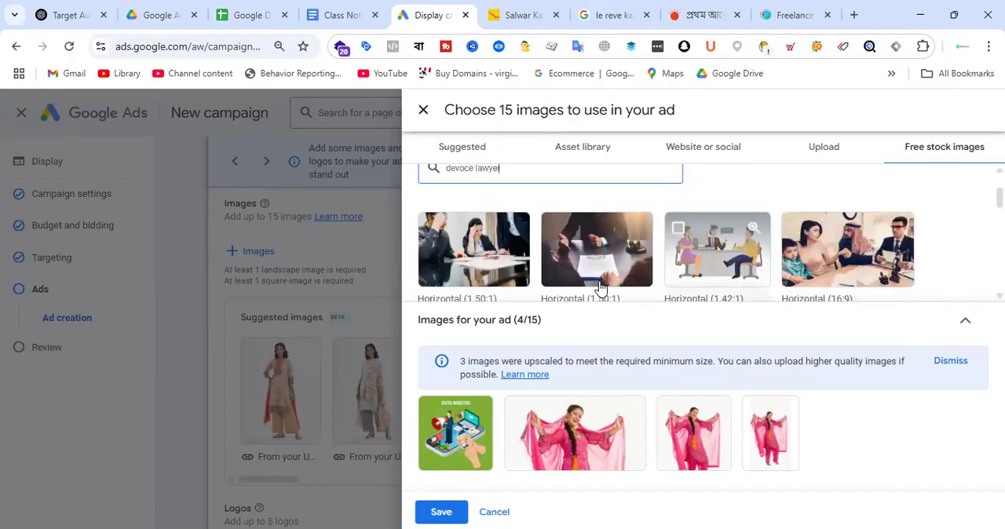
Step: Select the stock photo of the stressed woman at the meeting table and inspect its 1.91:1 crop frame
{"action": "left_click", "coordinate": [496, 271]}
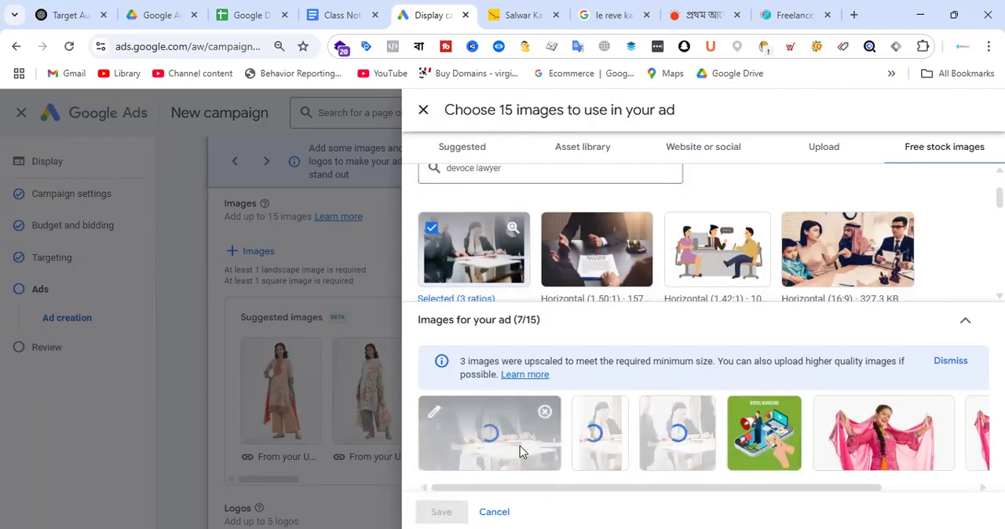
{"action": "left_click", "coordinate": [520, 451]}
{"action": "left_click_drag", "start_coordinate": [650, 301], "coordinate": [650, 283]}
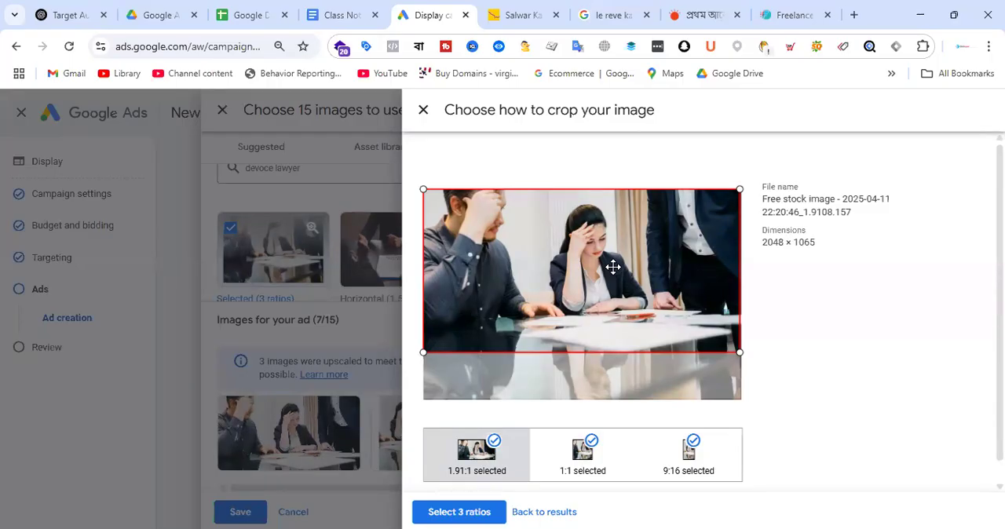
{"action": "left_click", "coordinate": [423, 110]}
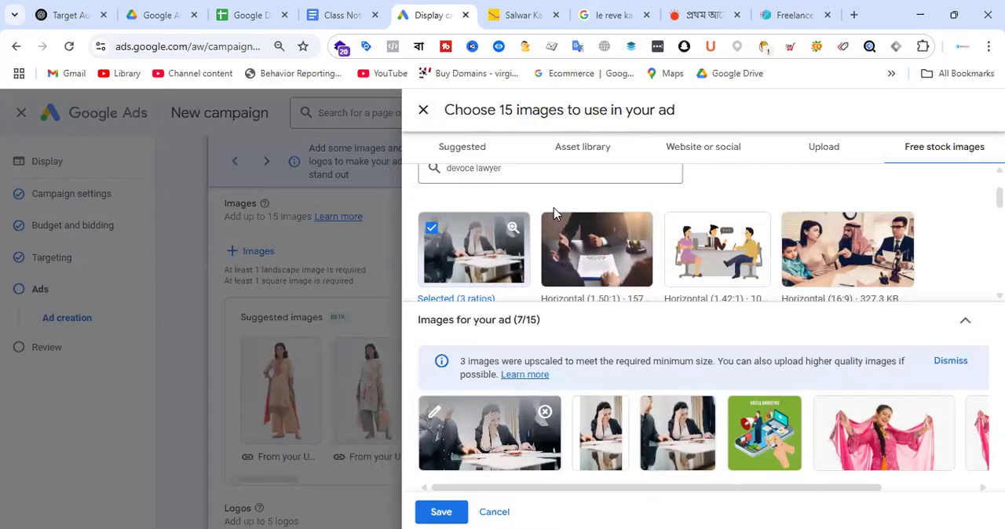
Step: Switch to the website image source and review the pictures scanned from Le Reve's Salwar Kameez category URL
{"action": "left_click", "coordinate": [709, 160]}
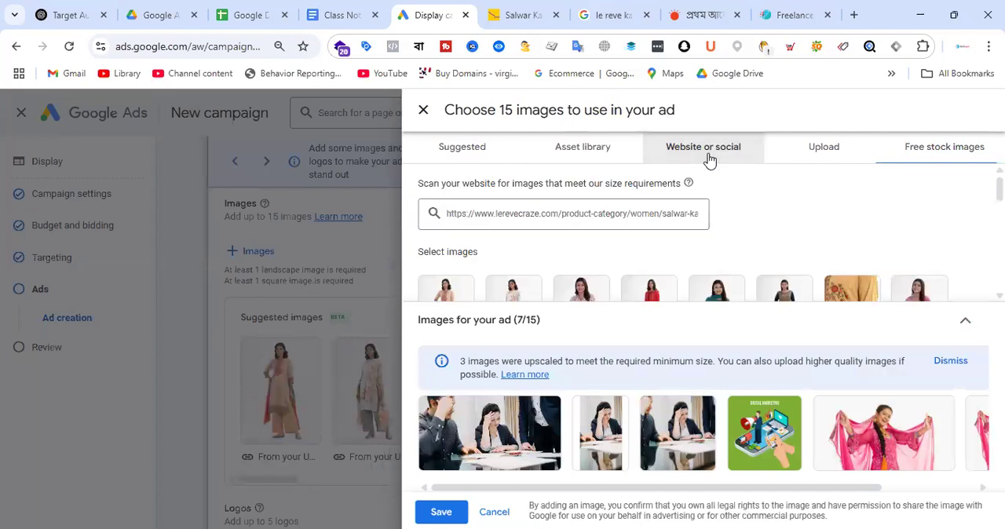
{"action": "left_click", "coordinate": [599, 215]}
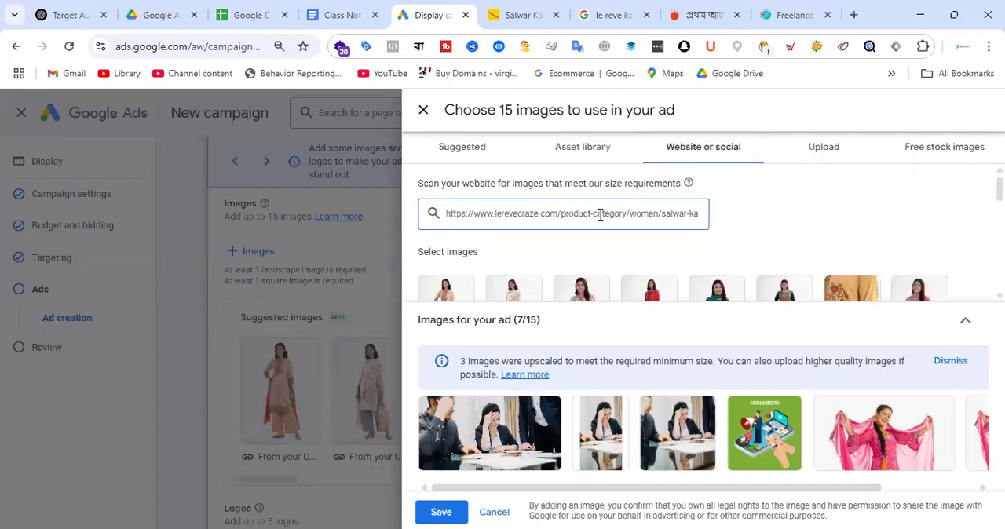
{"action": "triple_click", "coordinate": [657, 213]}
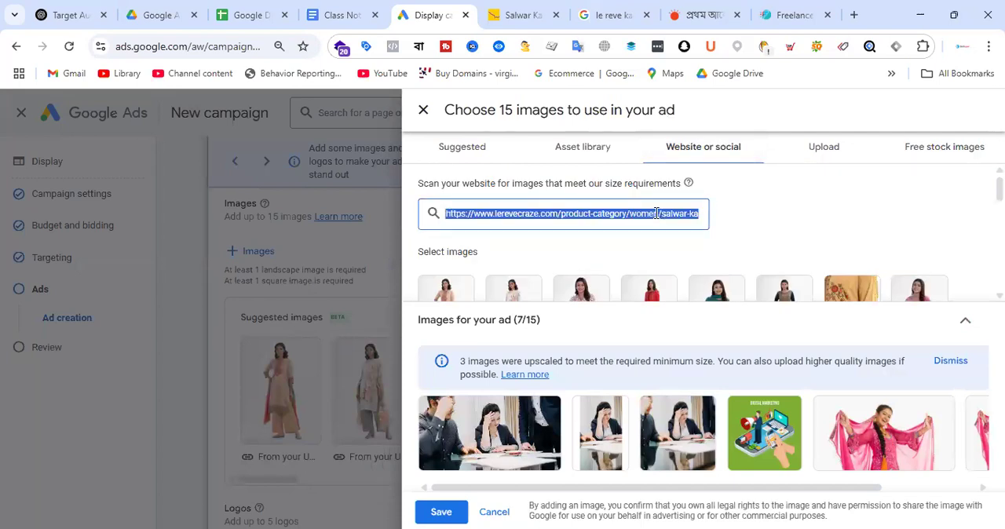
{"action": "scroll", "coordinate": [706, 220], "scroll_direction": "down", "scroll_amount": 1}
{"action": "scroll", "coordinate": [756, 228], "scroll_direction": "up", "scroll_amount": 1}
Step: Dismiss the upscaled-images notice and view the full list of images chosen for the ad
{"action": "left_click", "coordinate": [956, 362]}
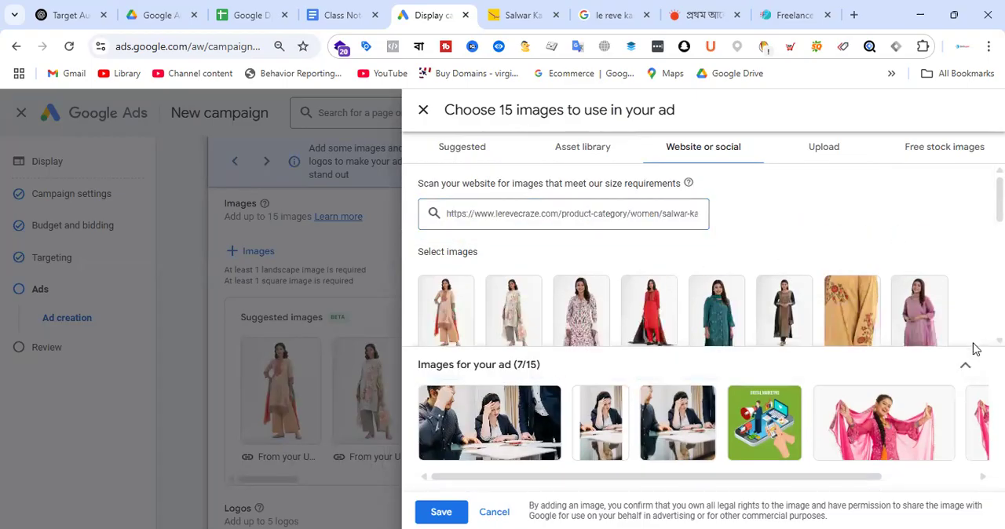
{"action": "left_click", "coordinate": [966, 364]}
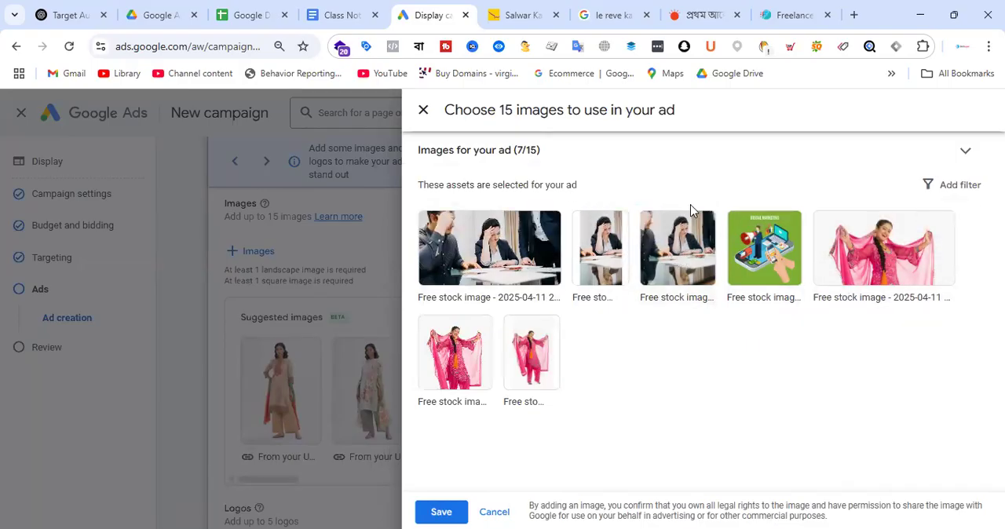
{"action": "left_click", "coordinate": [964, 150]}
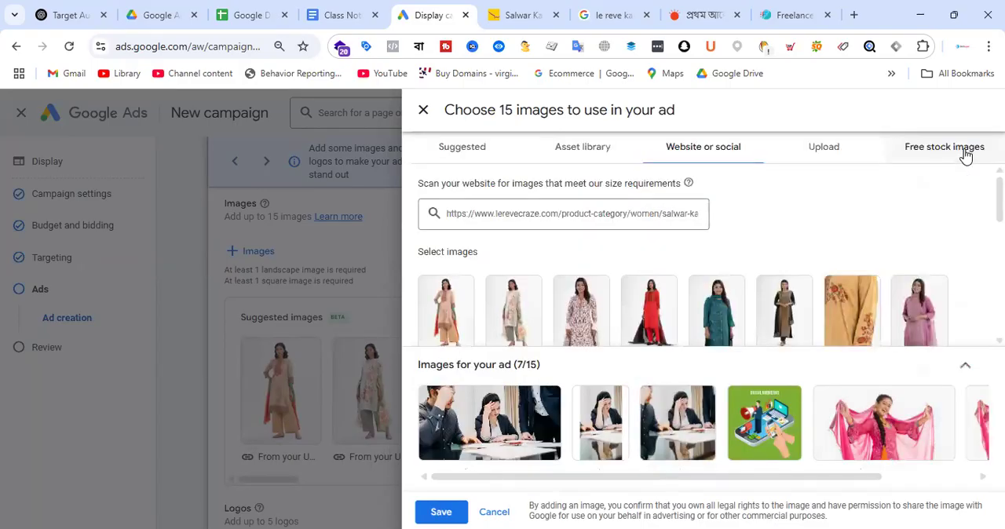
Step: Add the first website image of the woman in the peach salwar kameez to the ad and open its crop options
{"action": "left_click", "coordinate": [453, 322]}
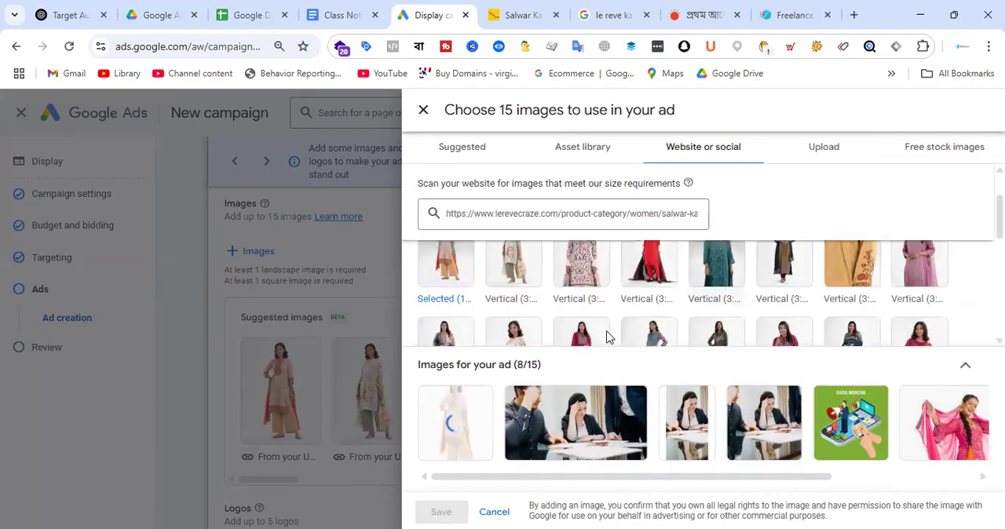
{"action": "scroll", "coordinate": [756, 266], "scroll_direction": "down", "scroll_amount": 1}
{"action": "left_click", "coordinate": [467, 434]}
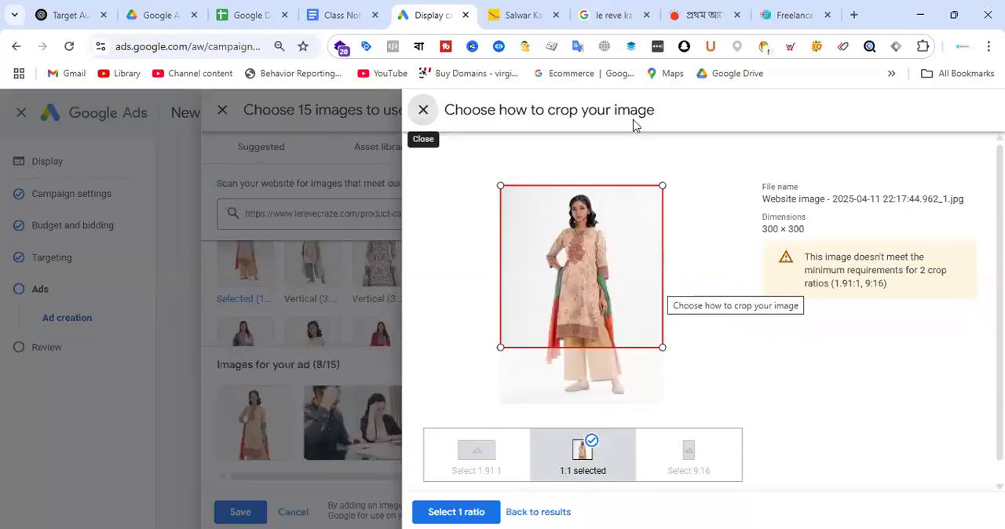
Step: Examine the shapes and placements of the display ads on the prothomalo.com home page
{"action": "left_click", "coordinate": [711, 14]}
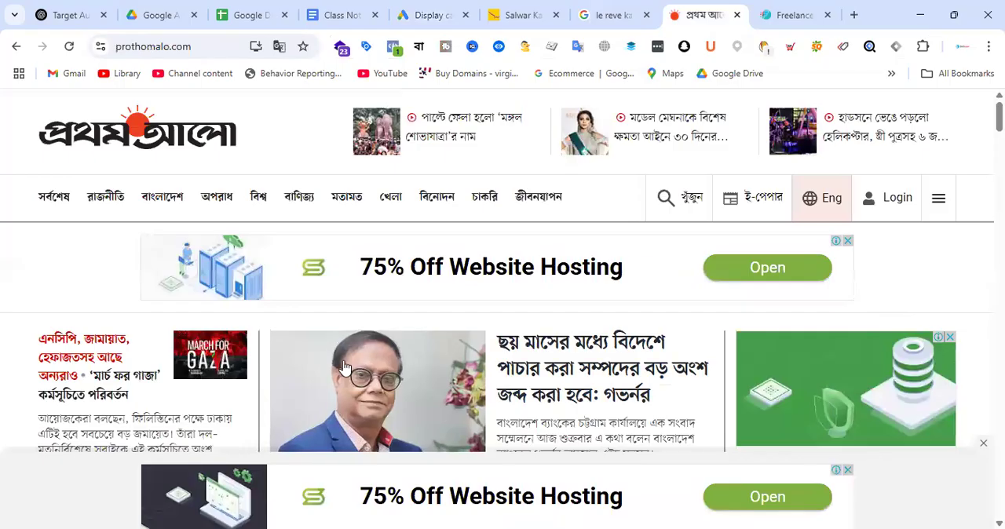
{"action": "scroll", "coordinate": [858, 306], "scroll_direction": "down", "scroll_amount": 2}
{"action": "scroll", "coordinate": [861, 292], "scroll_direction": "up", "scroll_amount": 2}
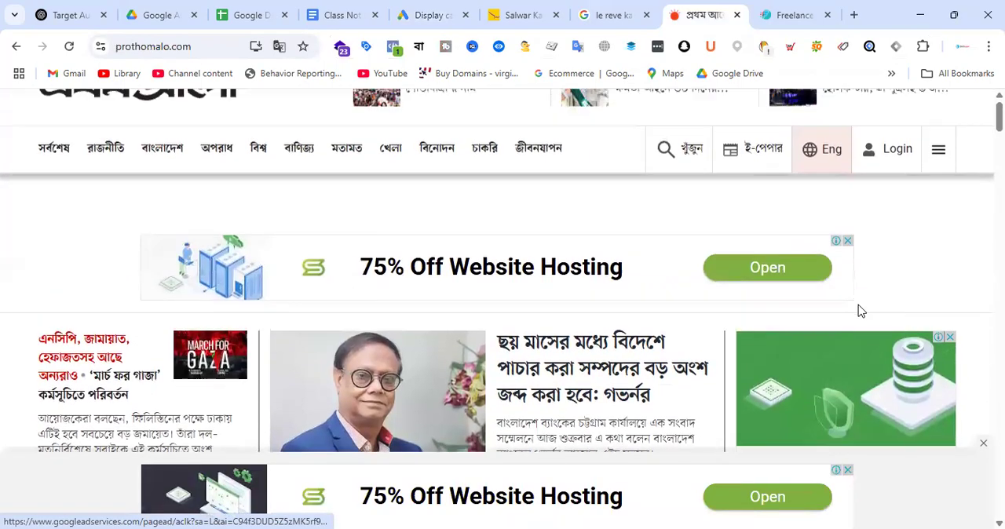
{"action": "scroll", "coordinate": [935, 314], "scroll_direction": "down", "scroll_amount": 3}
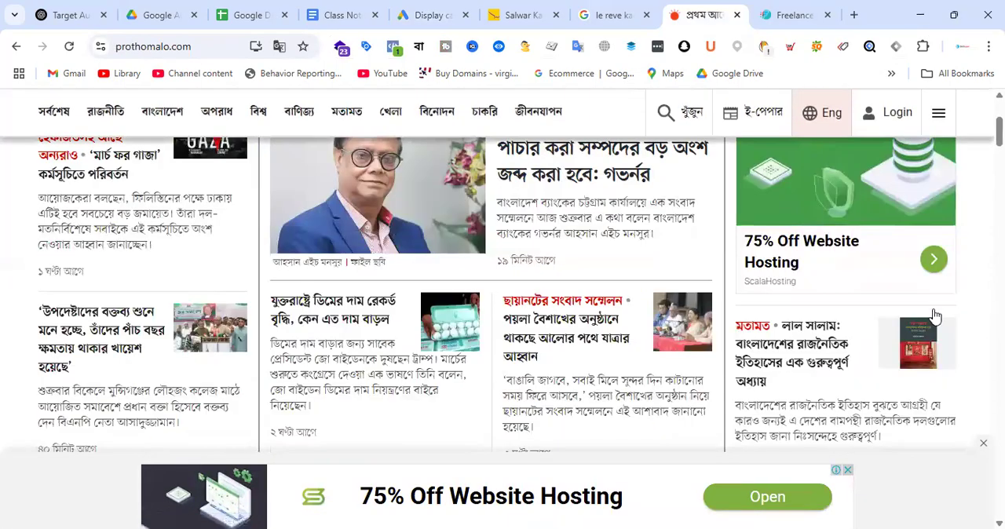
{"action": "scroll", "coordinate": [935, 314], "scroll_direction": "down", "scroll_amount": 4}
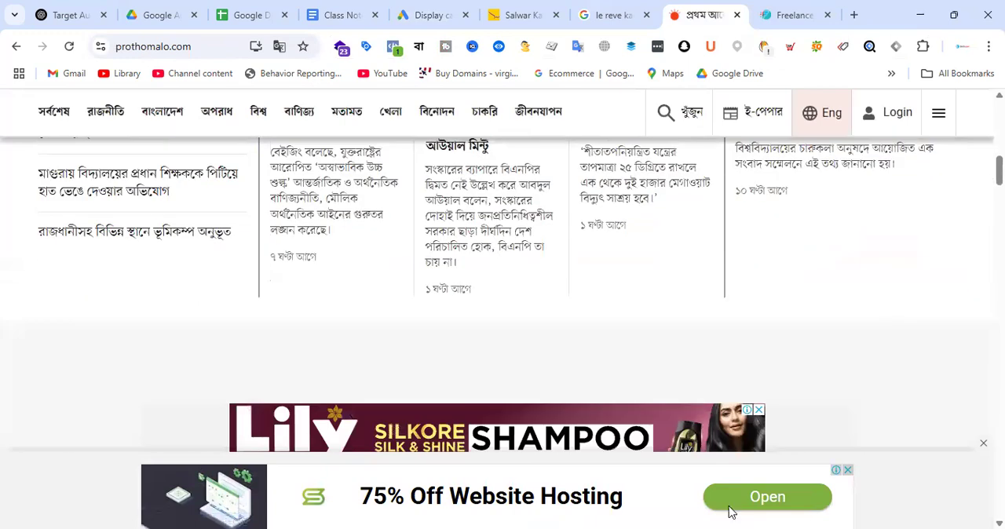
{"action": "scroll", "coordinate": [730, 471], "scroll_direction": "down", "scroll_amount": 3}
{"action": "scroll", "coordinate": [691, 259], "scroll_direction": "up", "scroll_amount": 3}
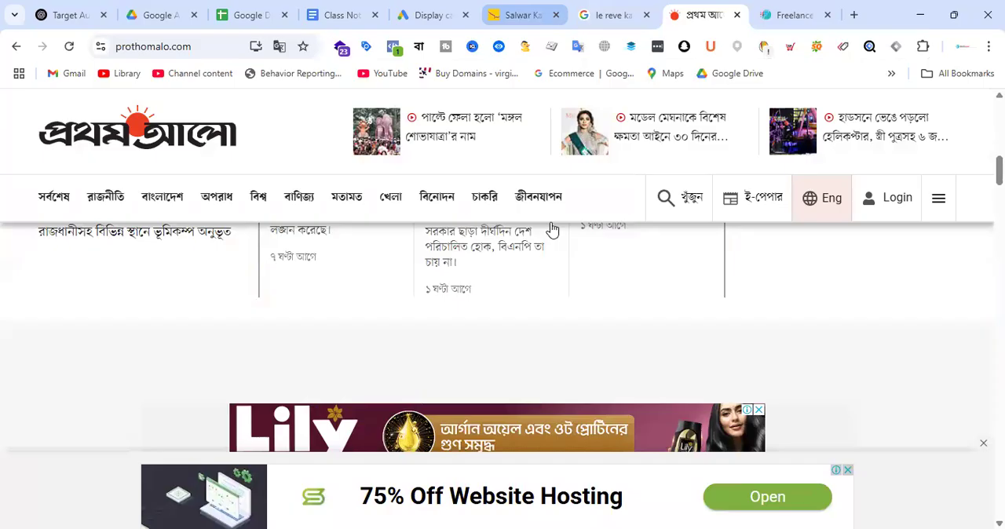
{"action": "scroll", "coordinate": [251, 368], "scroll_direction": "down", "scroll_amount": 2}
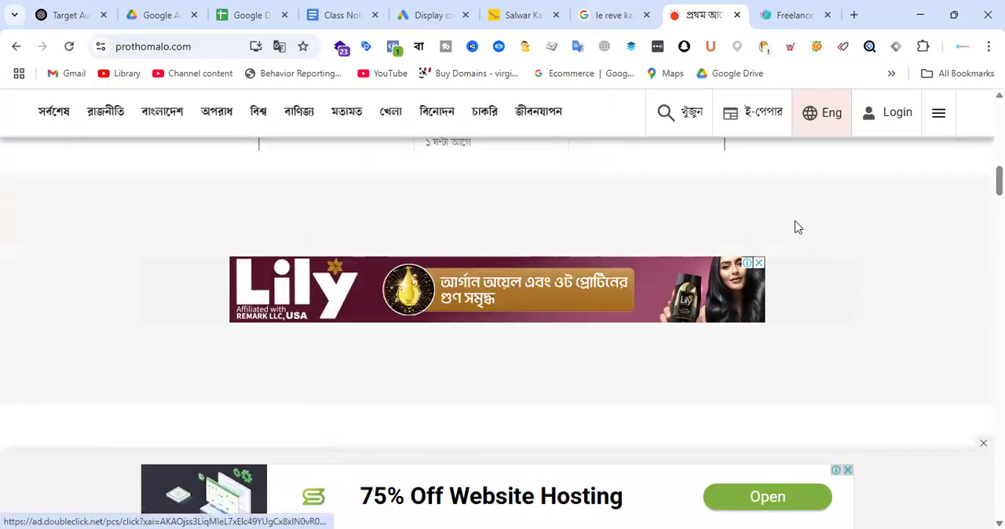
{"action": "scroll", "coordinate": [905, 333], "scroll_direction": "up", "scroll_amount": 5}
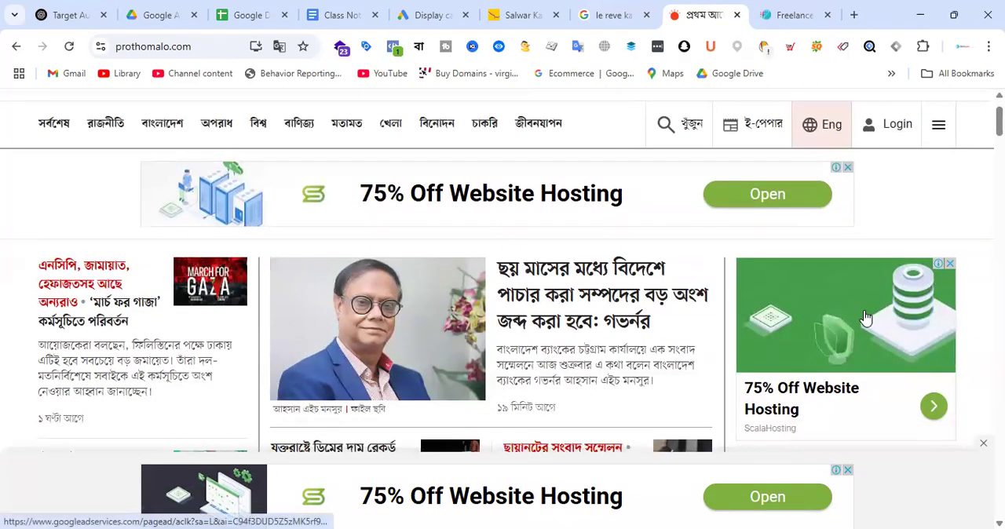
Step: Return to the Google Ads crop options and try to select the 1.91:1 ratio for the website image
{"action": "left_click", "coordinate": [447, 13]}
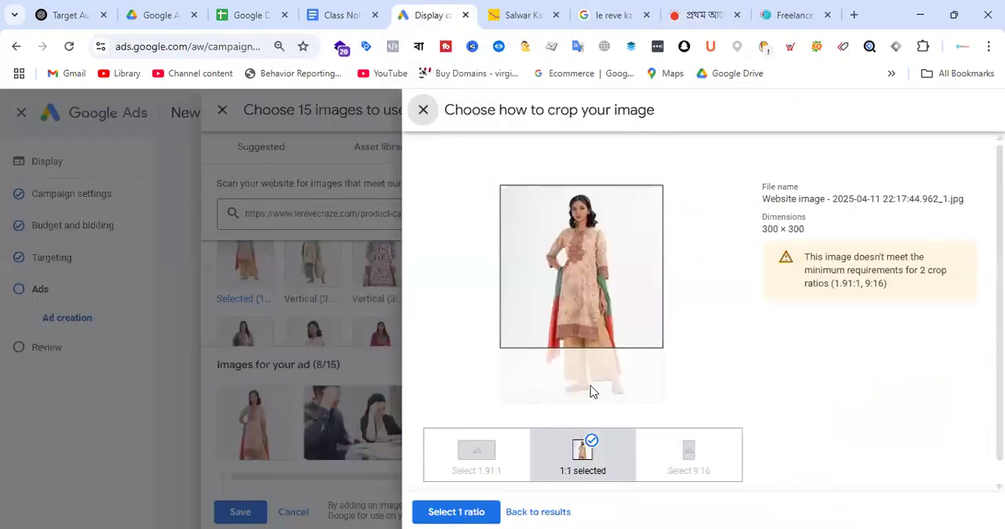
{"action": "left_click", "coordinate": [488, 471]}
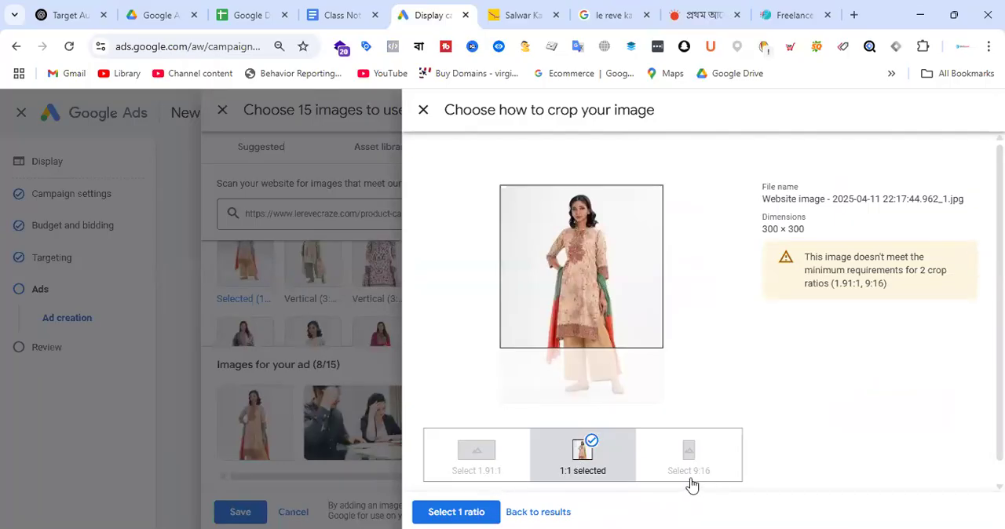
Step: Reposition the 1:1 crop on the peach salwar kameez image to frame the woman's head and kameez, and apply the ratio
{"action": "left_click_drag", "start_coordinate": [601, 295], "coordinate": [596, 233]}
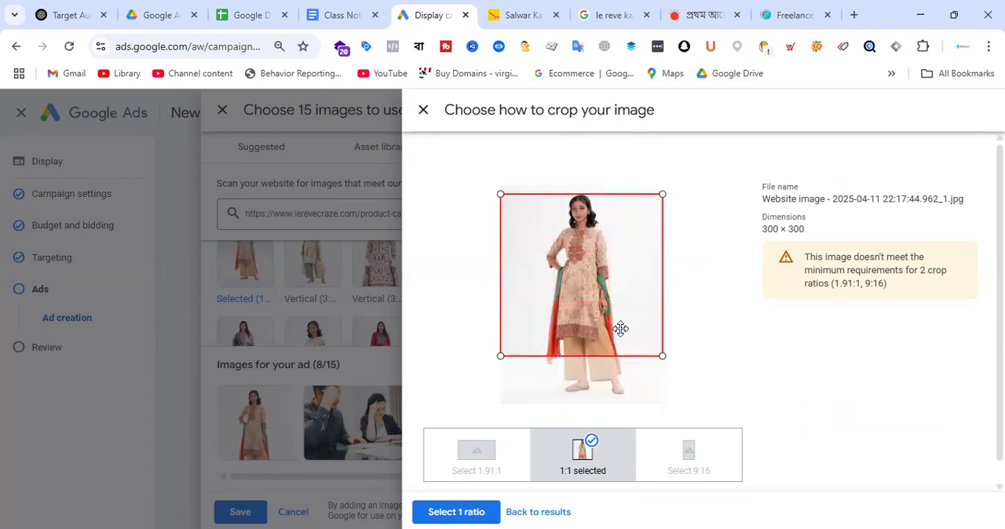
{"action": "left_click_drag", "start_coordinate": [623, 323], "coordinate": [604, 276]}
{"action": "left_click", "coordinate": [471, 511]}
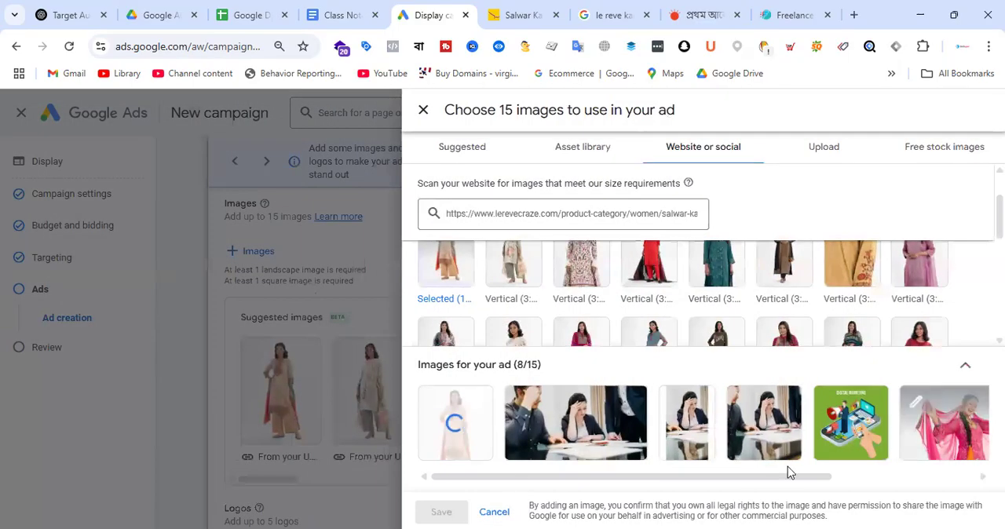
Step: Add the second website image, the woman in the off-white floral salwar kameez, and apply an adjusted 1:1 crop
{"action": "left_click", "coordinate": [515, 268]}
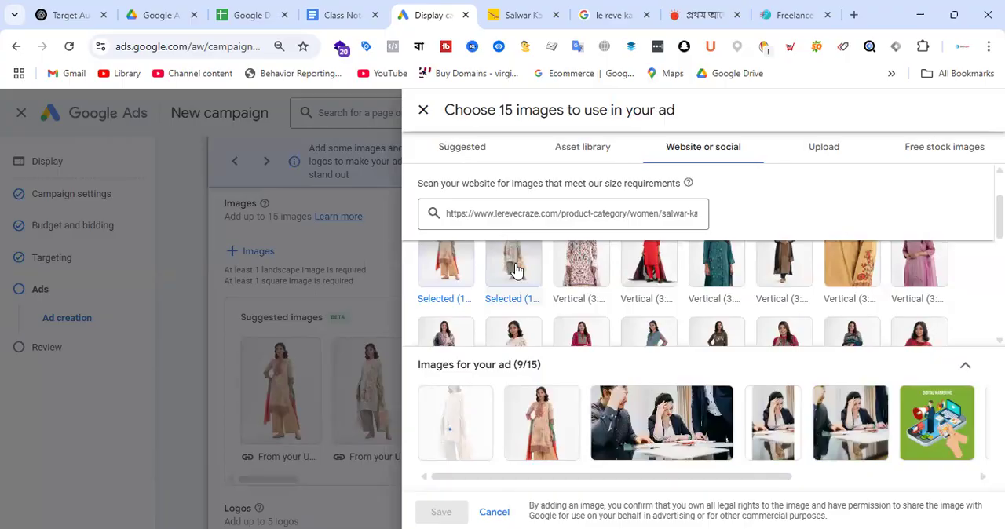
{"action": "left_click", "coordinate": [515, 271]}
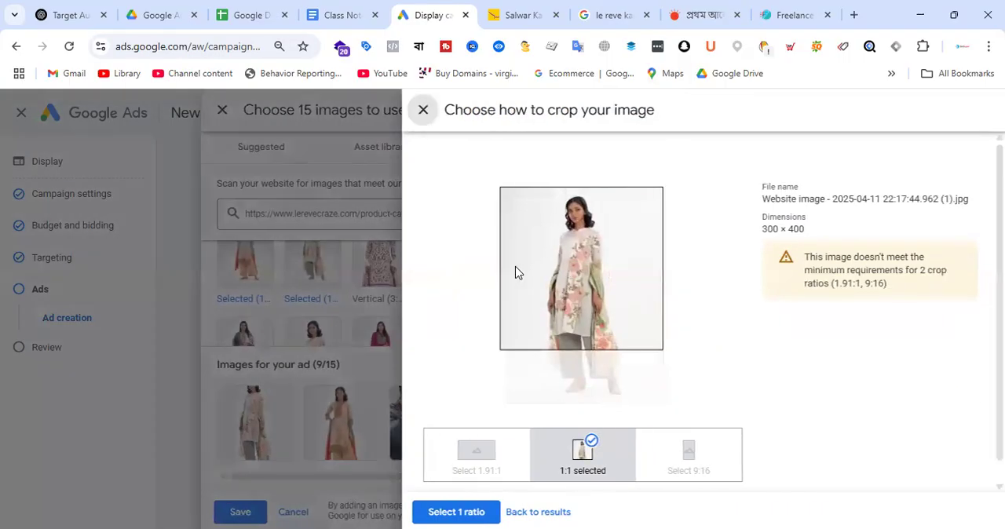
{"action": "left_click_drag", "start_coordinate": [595, 289], "coordinate": [595, 301]}
{"action": "left_click", "coordinate": [456, 512]}
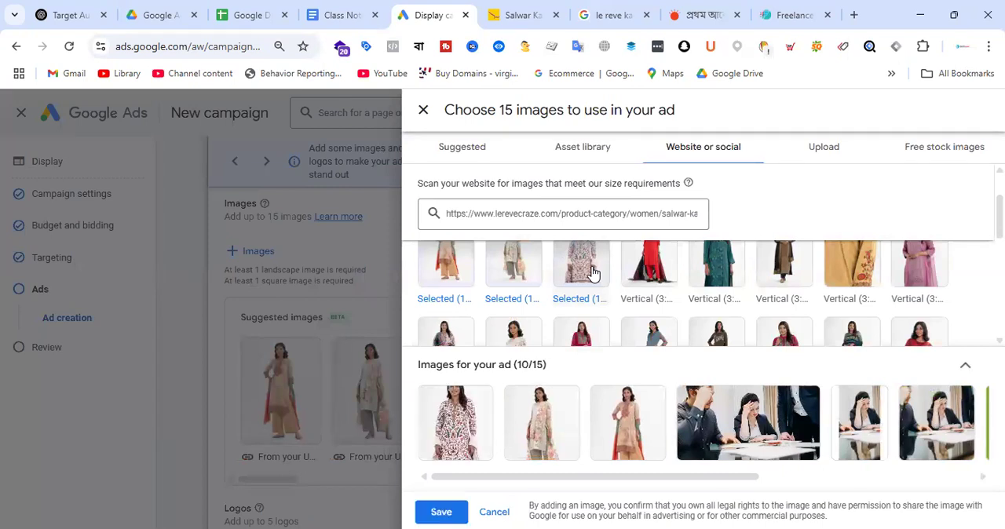
Step: Adjust the 1:1 crop of the third website image, the white kameez with the red pattern, and apply the ratio
{"action": "left_click", "coordinate": [471, 442]}
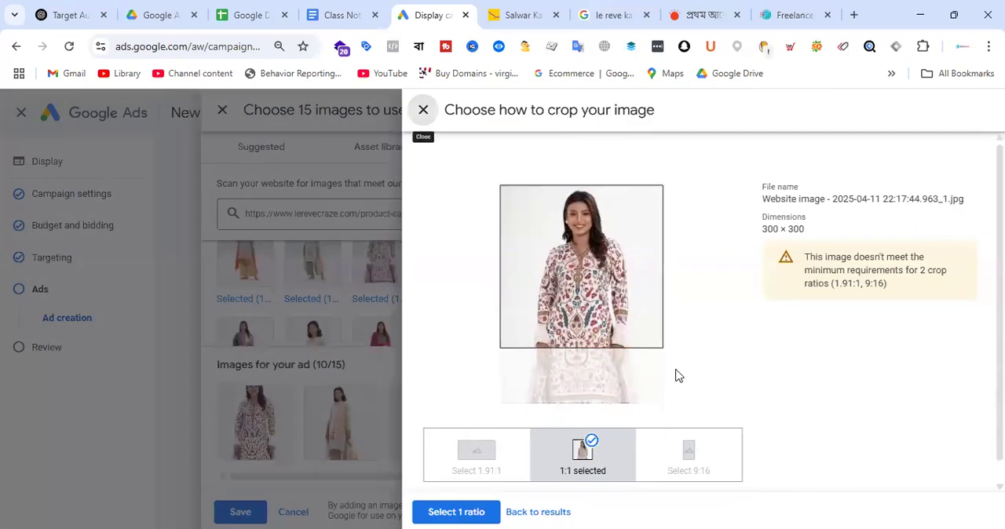
{"action": "left_click", "coordinate": [581, 469]}
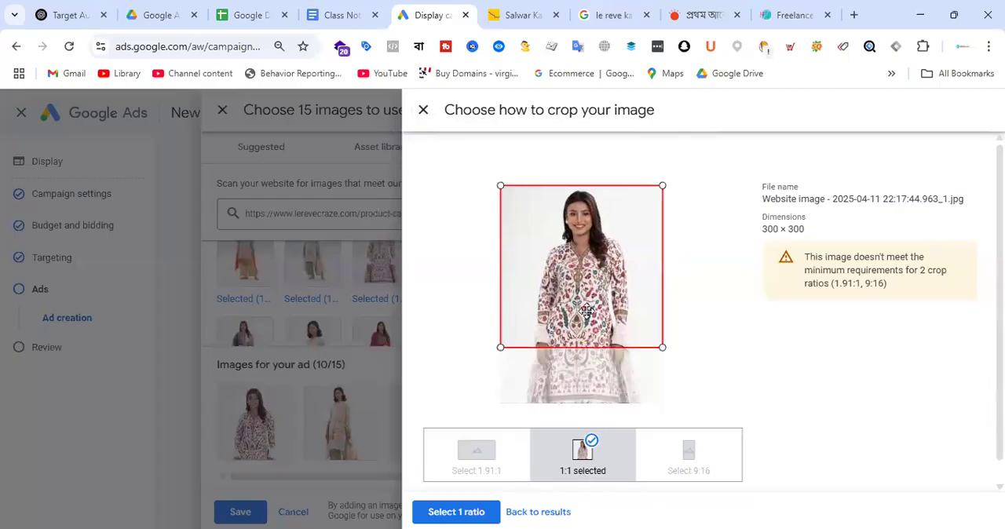
{"action": "left_click_drag", "start_coordinate": [455, 341], "coordinate": [595, 249]}
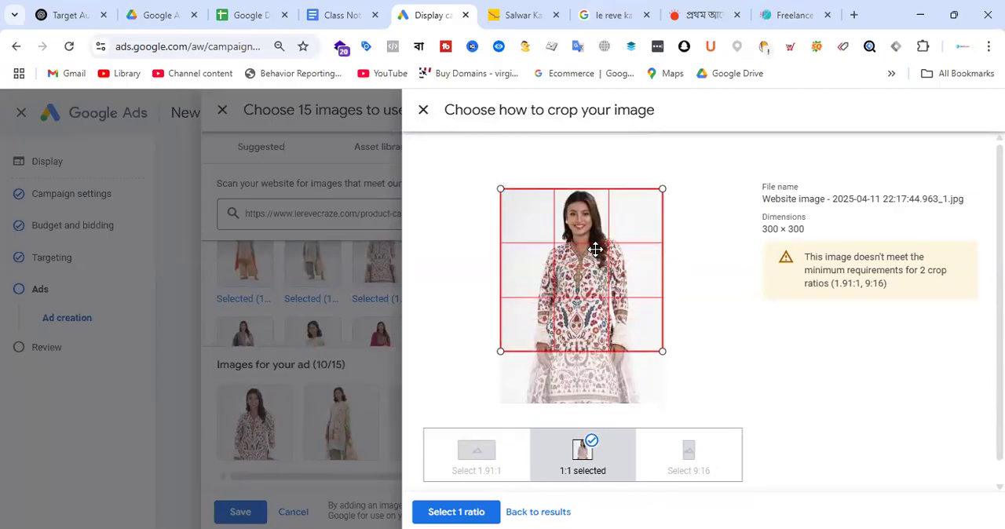
{"action": "left_click", "coordinate": [471, 512]}
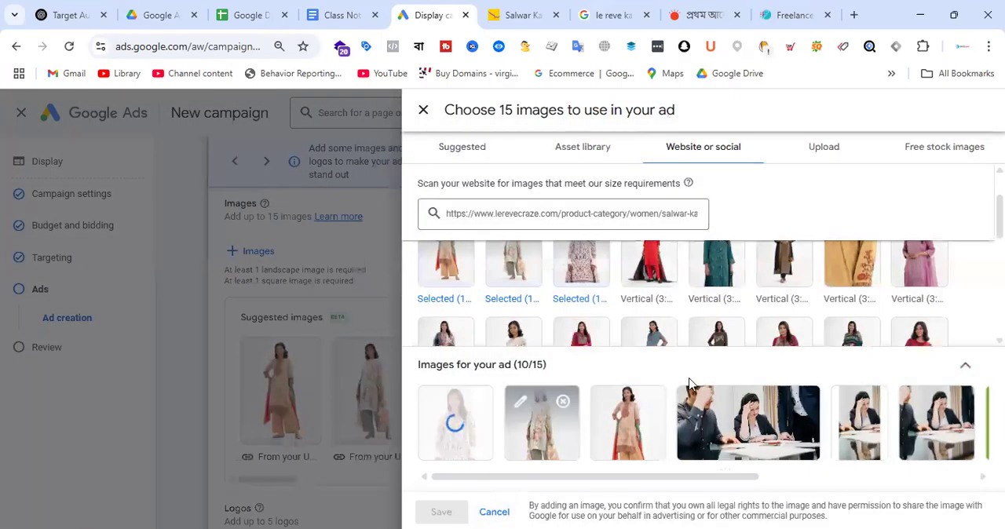
Step: Add the website image of the woman in the teal salwar kameez with a 1:1 crop framing her head and torso
{"action": "left_click", "coordinate": [719, 266]}
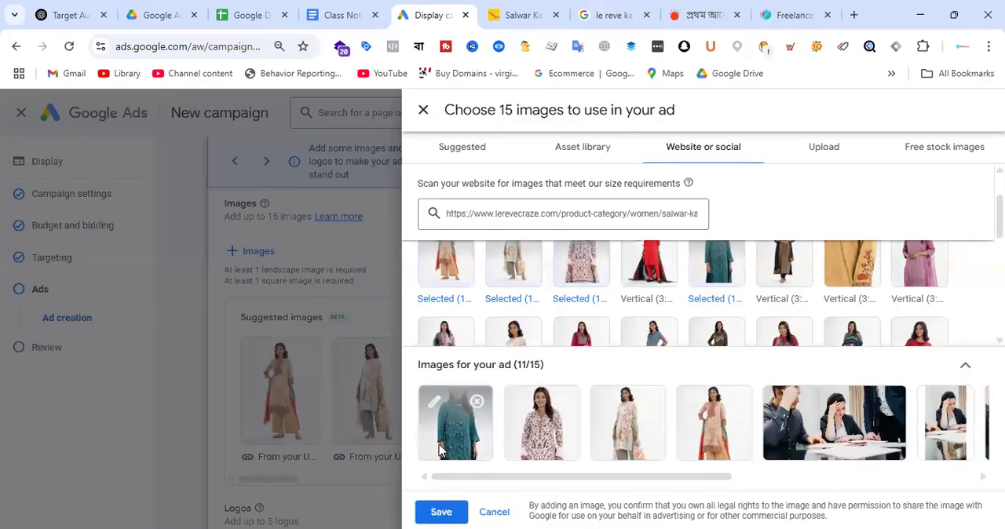
{"action": "left_click", "coordinate": [454, 424]}
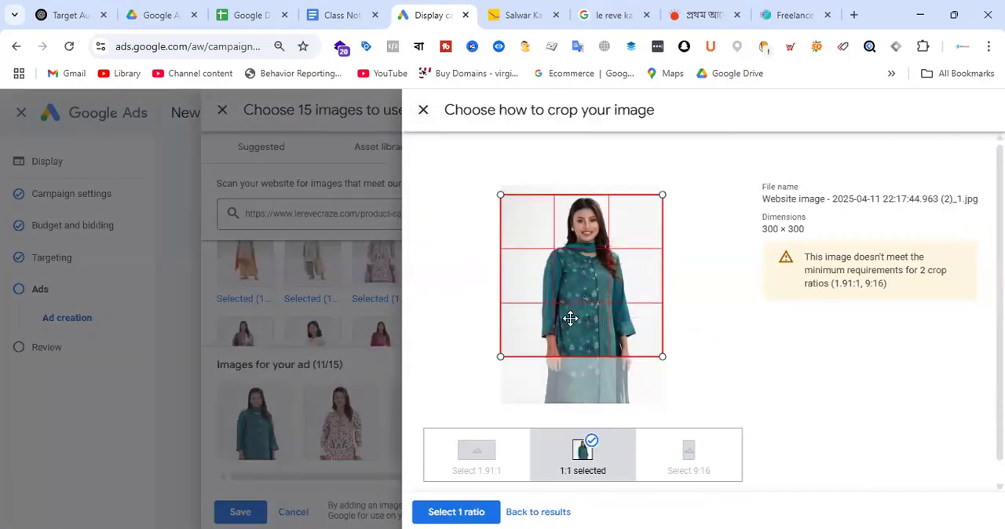
{"action": "left_click", "coordinate": [484, 512]}
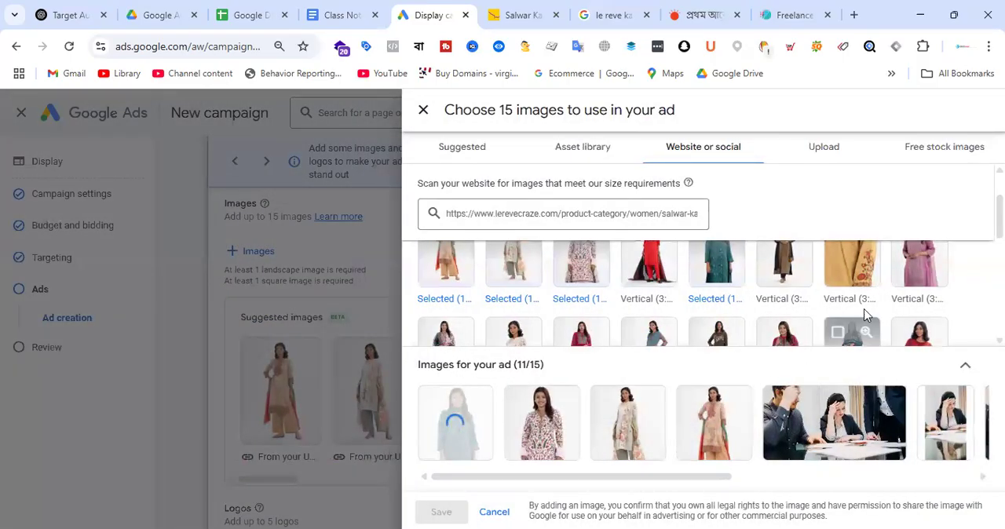
Step: Add the pink salwar kameez website image with an adjusted 1:1 crop, and close the image selection, keeping the chosen images in the ad
{"action": "left_click", "coordinate": [932, 275]}
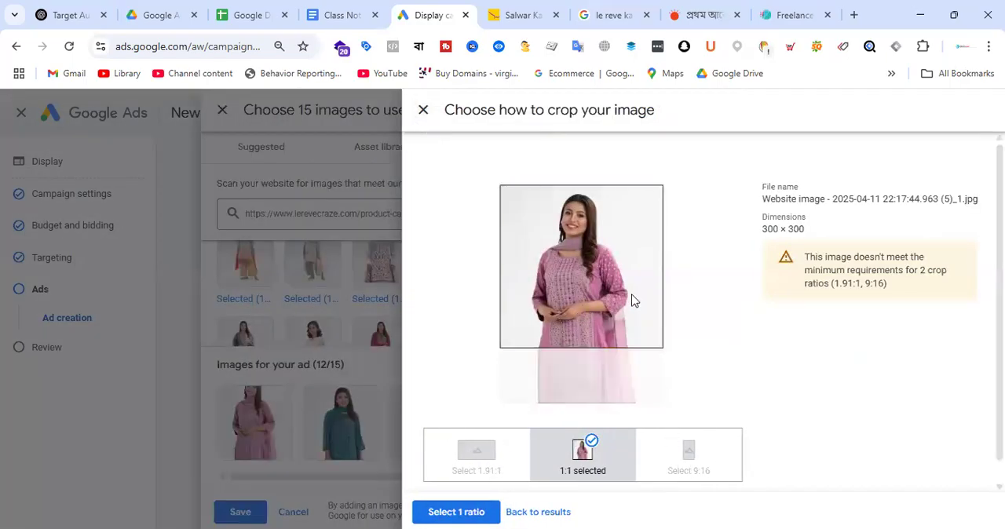
{"action": "mouse_move", "coordinate": [635, 301]}
{"action": "left_mouse_down"}
{"action": "mouse_move", "coordinate": [627, 320]}
{"action": "mouse_move", "coordinate": [625, 305]}
{"action": "left_mouse_up"}
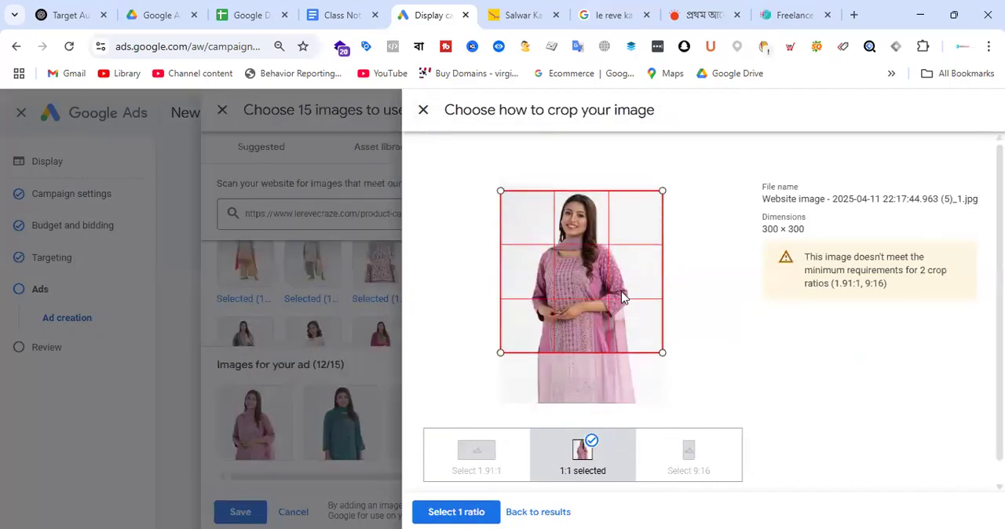
{"action": "left_click", "coordinate": [477, 512]}
{"action": "scroll", "coordinate": [887, 327], "scroll_direction": "up", "scroll_amount": 3}
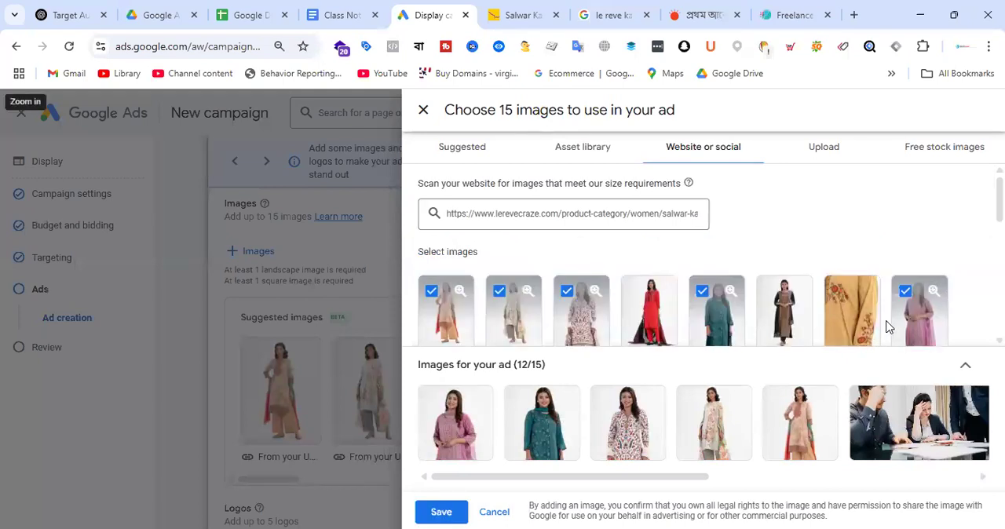
{"action": "scroll", "coordinate": [756, 271], "scroll_direction": "down", "scroll_amount": 3}
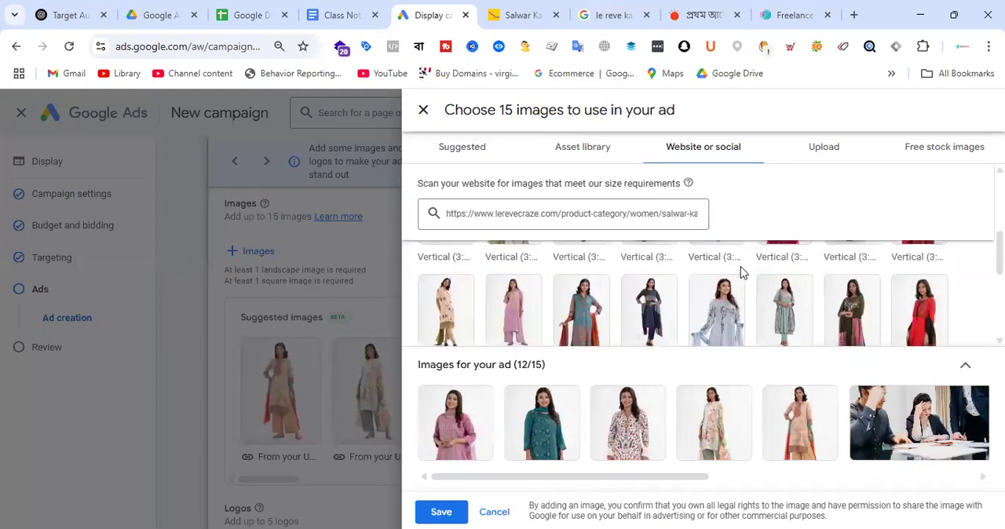
{"action": "left_click", "coordinate": [422, 112]}
{"action": "left_click", "coordinate": [633, 330]}
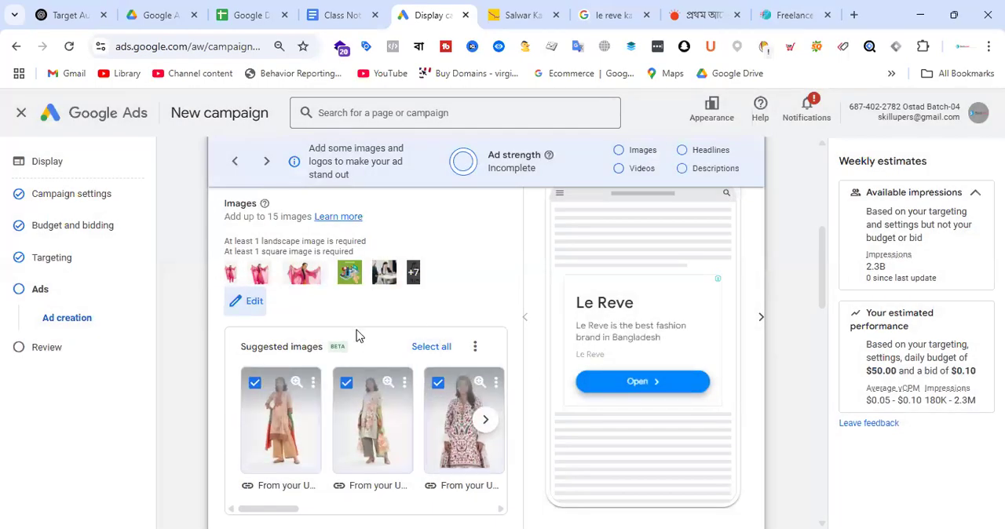
Step: Reopen the ad's images and remove the office photos, the digital marketing graphic, the peach kameez image and the pink dupatta images
{"action": "scroll", "coordinate": [348, 305], "scroll_direction": "up", "scroll_amount": 1}
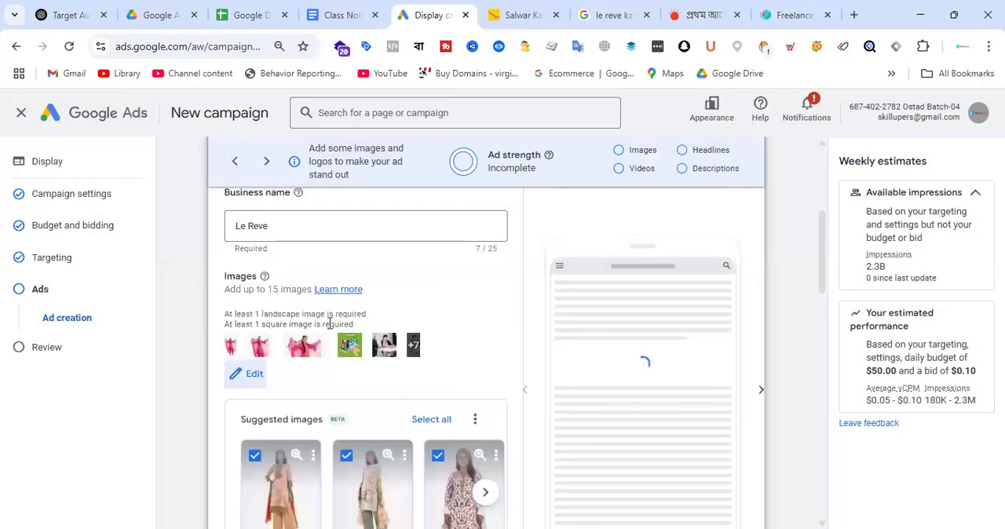
{"action": "left_click", "coordinate": [254, 374]}
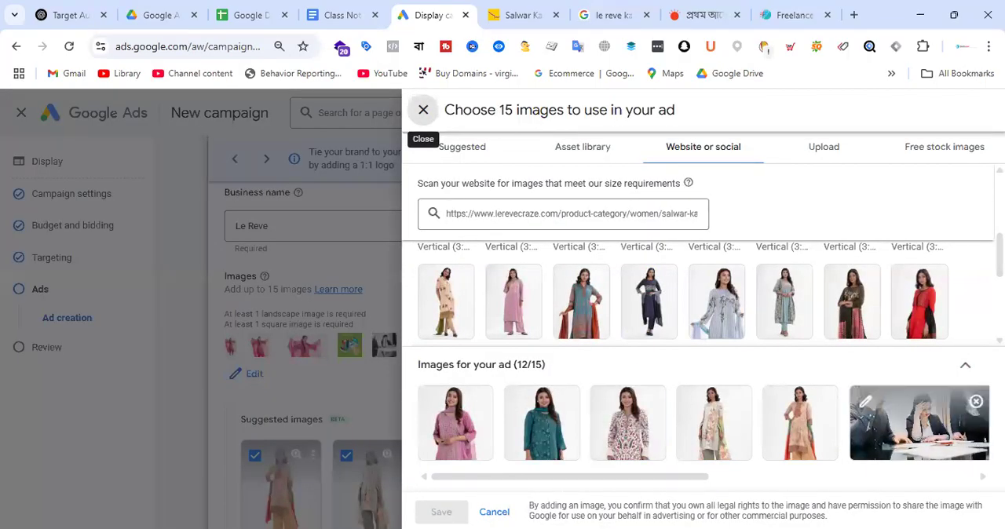
{"action": "left_click_drag", "start_coordinate": [678, 480], "coordinate": [839, 490]}
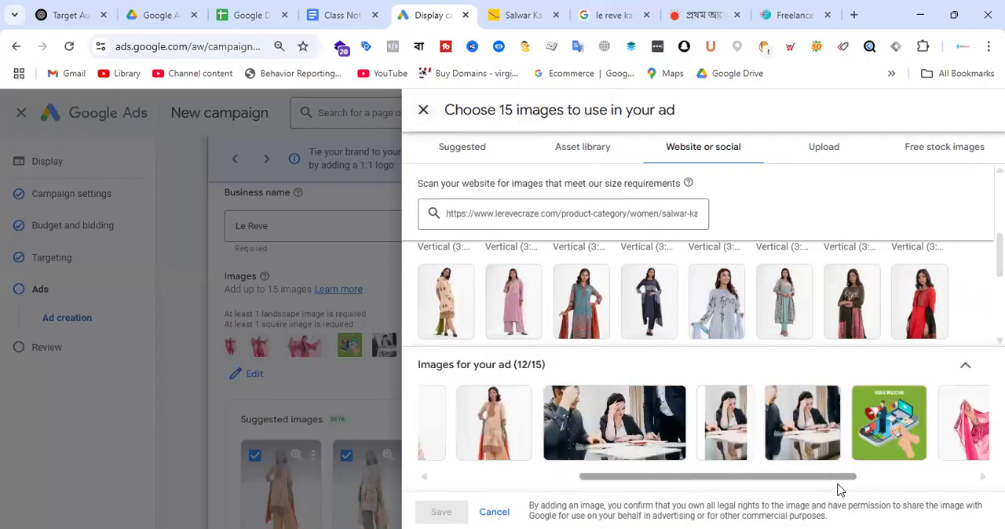
{"action": "left_click", "coordinate": [644, 404]}
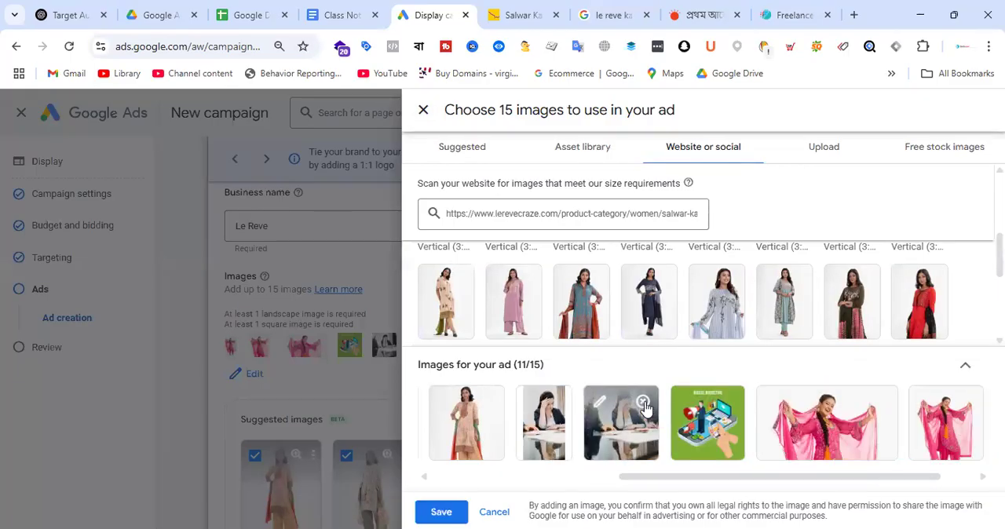
{"action": "left_click", "coordinate": [643, 404]}
{"action": "left_click", "coordinate": [666, 402]}
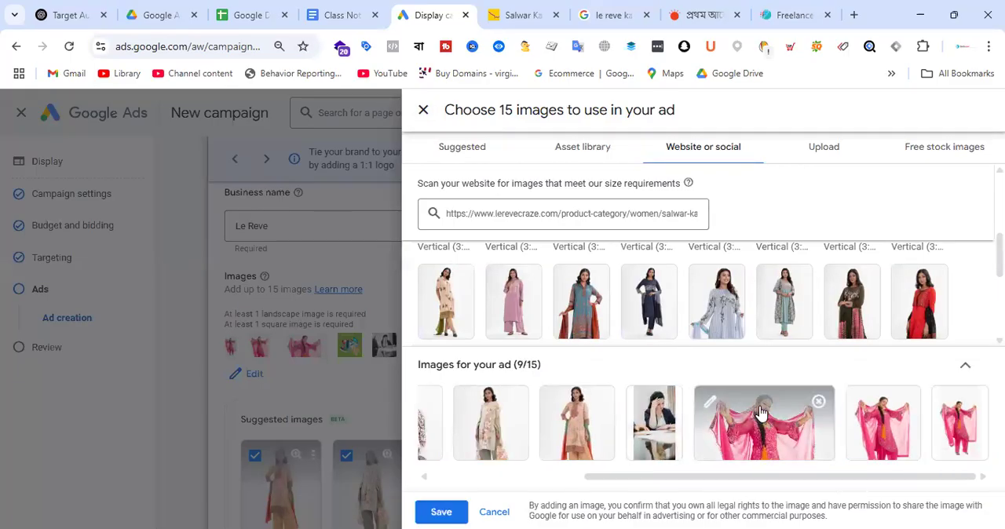
{"action": "left_click", "coordinate": [666, 402]}
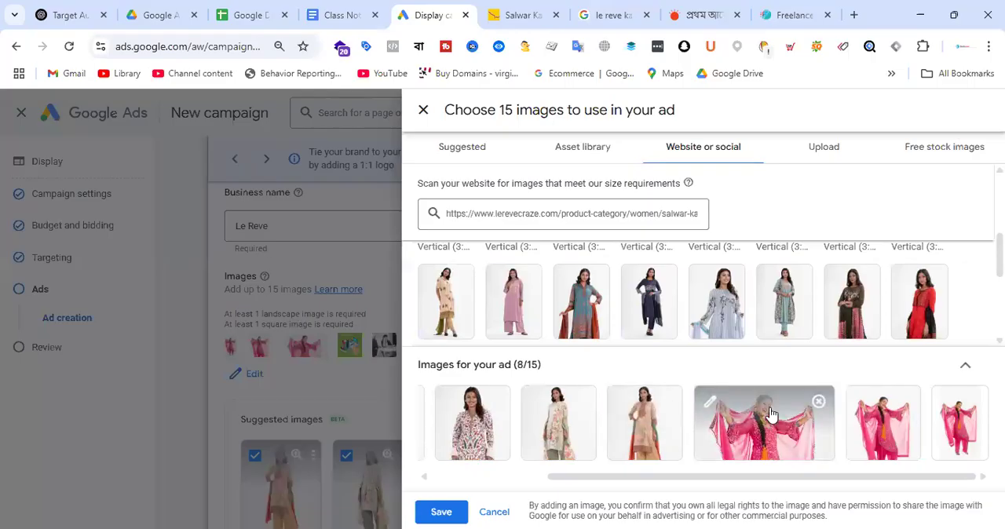
{"action": "left_click", "coordinate": [818, 402]}
{"action": "left_click", "coordinate": [819, 402]}
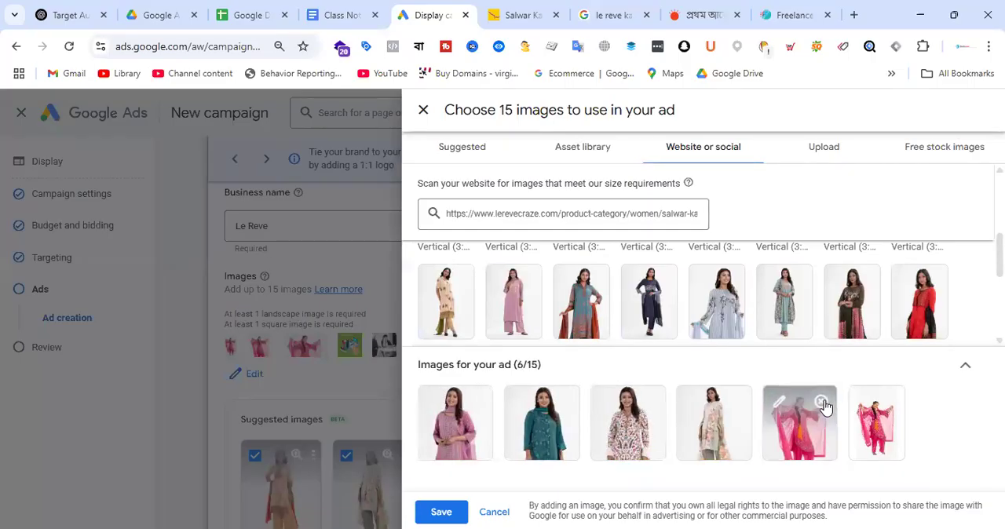
{"action": "left_click", "coordinate": [823, 405]}
{"action": "left_click", "coordinate": [819, 402]}
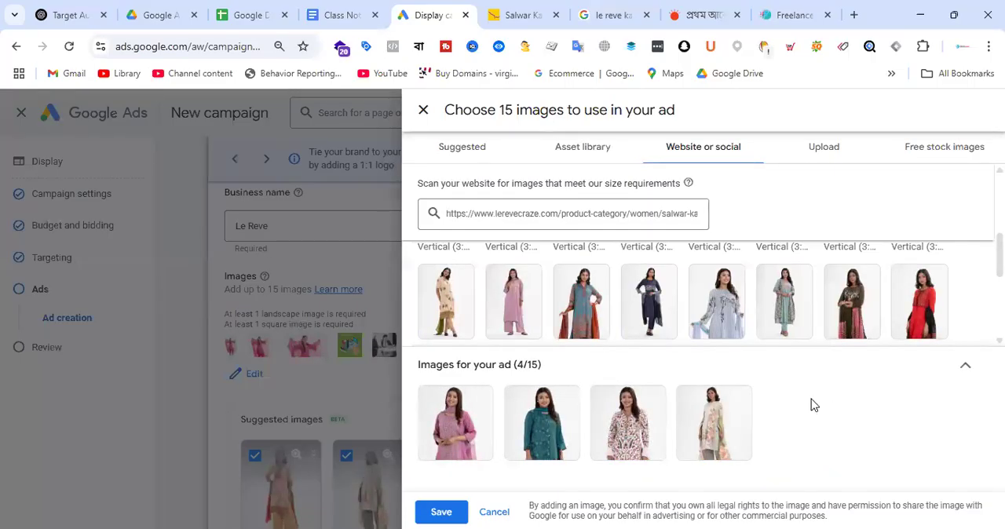
Step: Add the website image of the woman in the dark olive kameez with a 1:1 crop, and save the ad's image selection
{"action": "left_click", "coordinate": [848, 302]}
{"action": "left_click", "coordinate": [455, 433]}
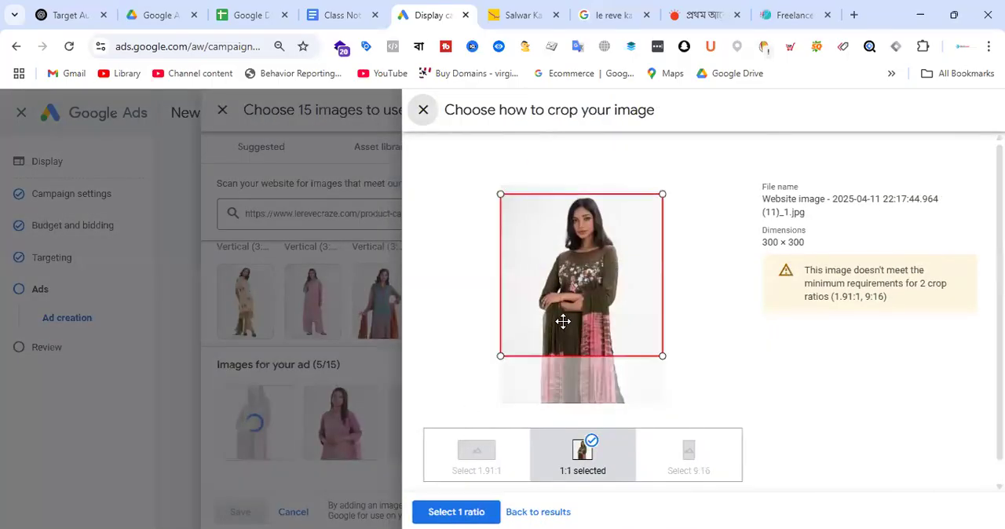
{"action": "left_click_drag", "start_coordinate": [573, 313], "coordinate": [573, 293]}
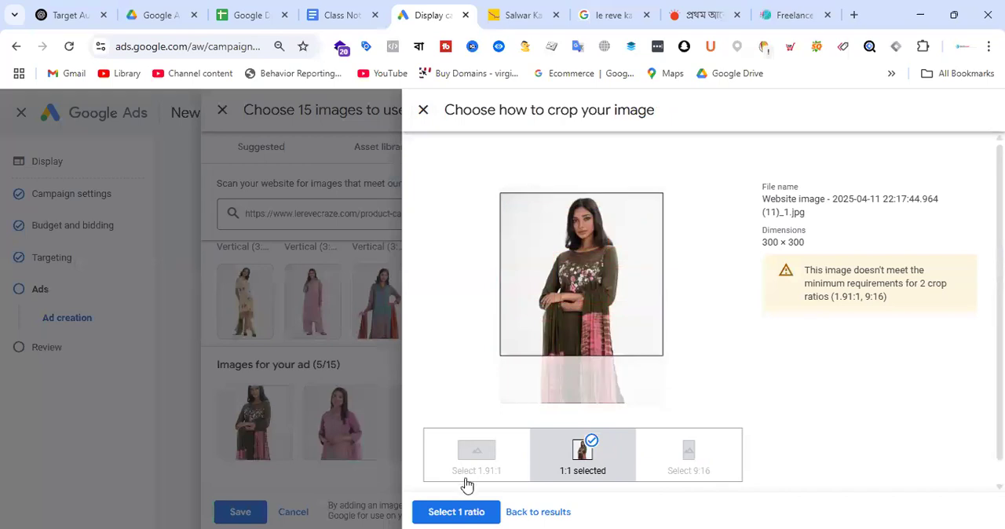
{"action": "left_click", "coordinate": [463, 506]}
{"action": "scroll", "coordinate": [850, 337], "scroll_direction": "down", "scroll_amount": 5}
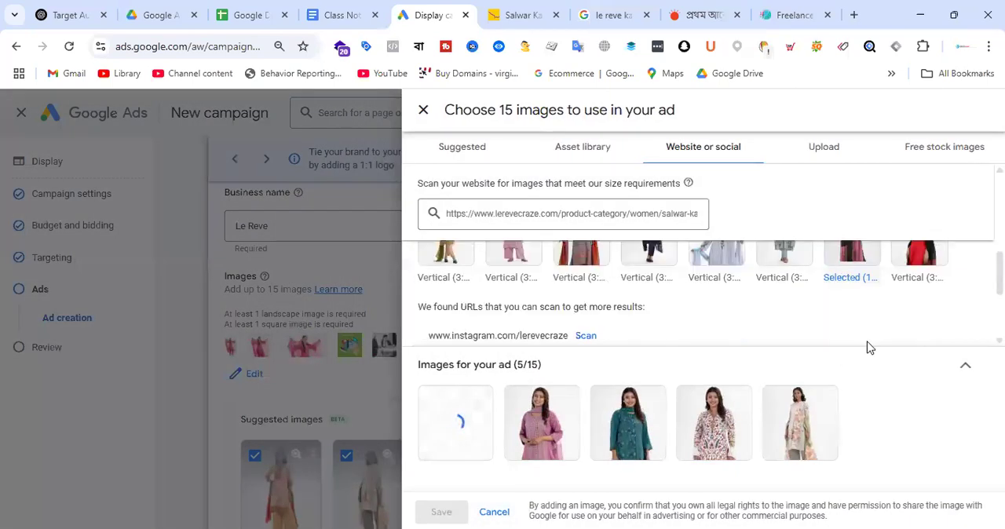
{"action": "scroll", "coordinate": [801, 314], "scroll_direction": "up", "scroll_amount": 5}
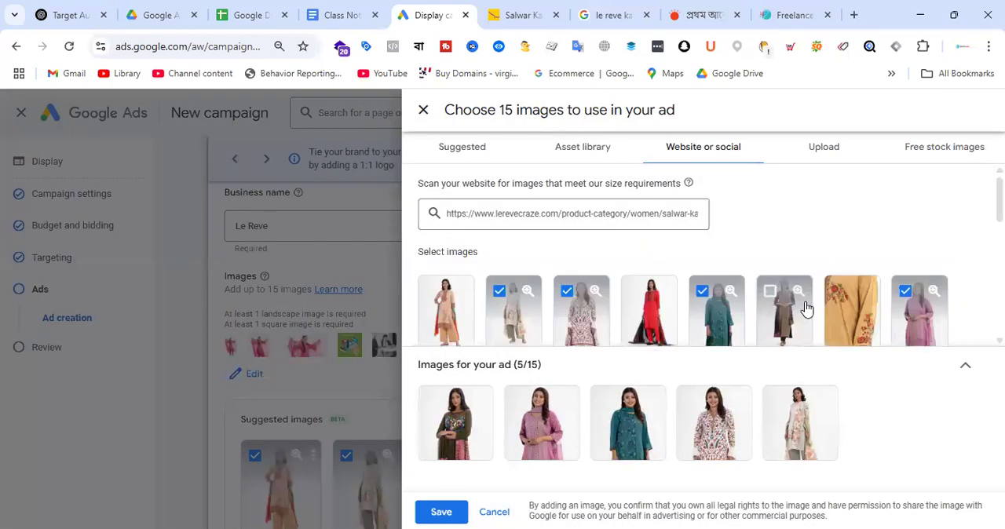
{"action": "left_click", "coordinate": [441, 511]}
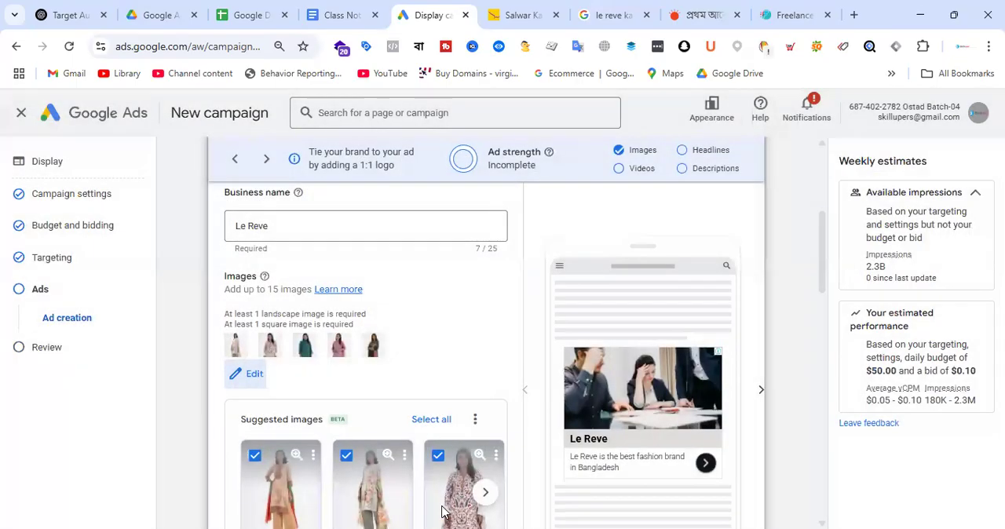
Step: Browse the suggested website images below the ad's images and select all of them for the ad
{"action": "scroll", "coordinate": [308, 271], "scroll_direction": "down", "scroll_amount": 1}
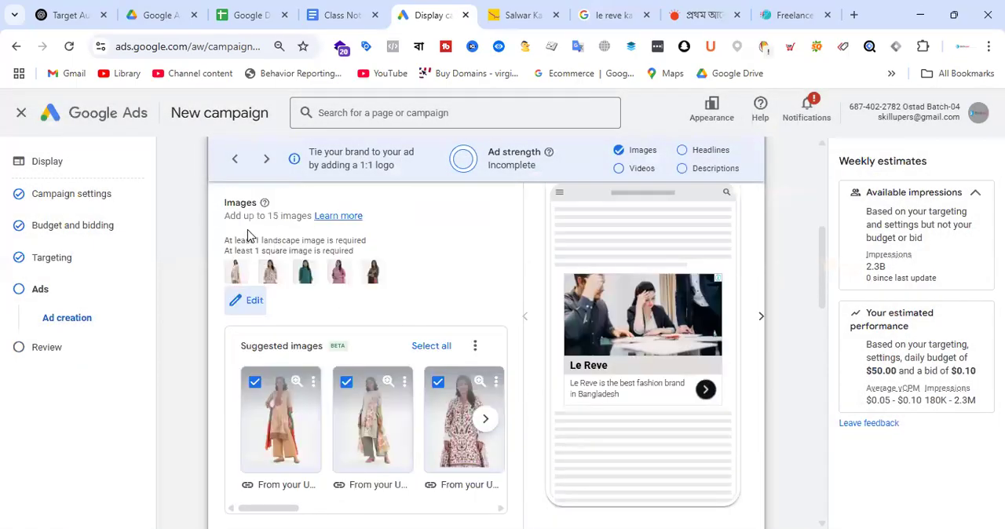
{"action": "scroll", "coordinate": [475, 309], "scroll_direction": "down", "scroll_amount": 1}
{"action": "left_click", "coordinate": [442, 274]}
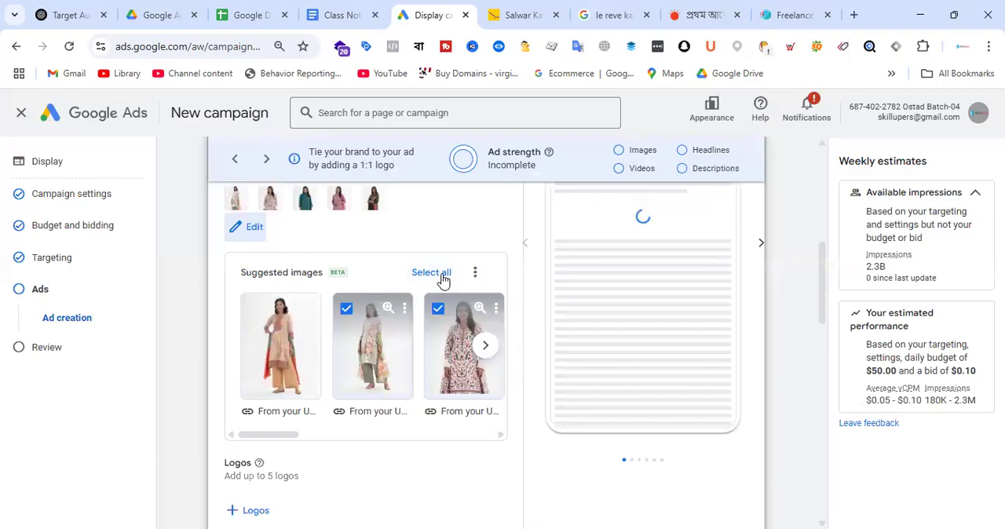
{"action": "left_click", "coordinate": [482, 347]}
{"action": "left_click", "coordinate": [483, 349]}
{"action": "left_click", "coordinate": [486, 347]}
{"action": "left_click", "coordinate": [484, 349]}
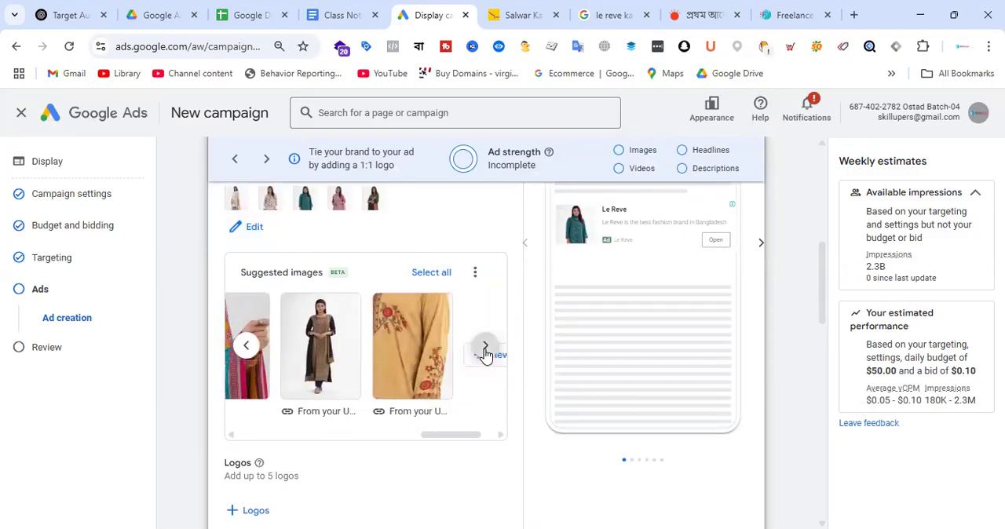
{"action": "left_click", "coordinate": [433, 274]}
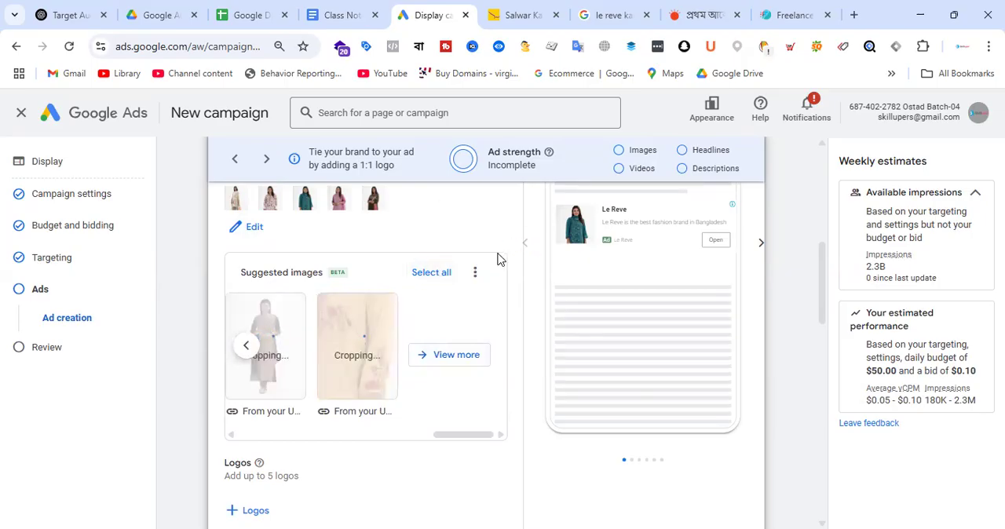
{"action": "scroll", "coordinate": [502, 276], "scroll_direction": "up", "scroll_amount": 3}
{"action": "scroll", "coordinate": [471, 282], "scroll_direction": "down", "scroll_amount": 2}
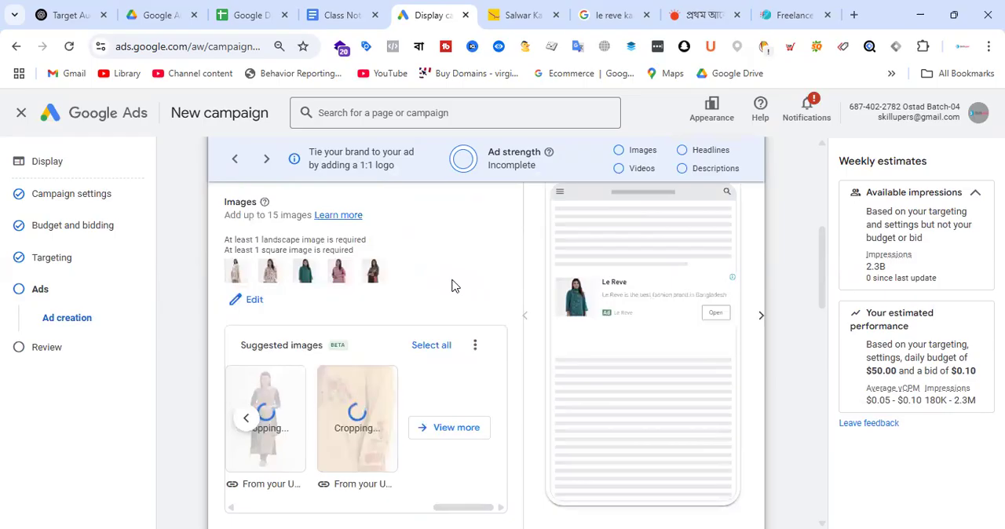
Step: Reopen the ad's images, check the 1.91:1 and 1:1 crops of the magenta kameez image, and apply both ratios
{"action": "scroll", "coordinate": [452, 286], "scroll_direction": "up", "scroll_amount": 1}
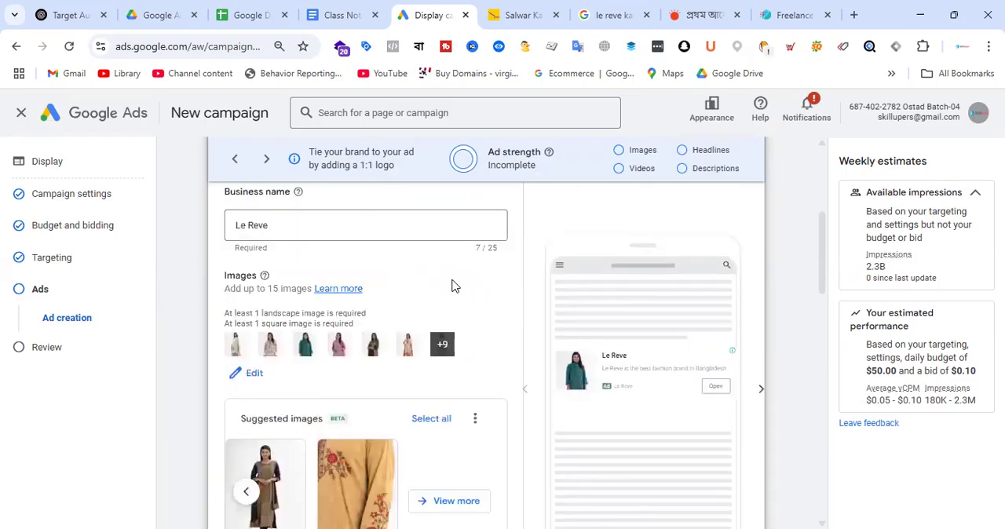
{"action": "left_click", "coordinate": [253, 374]}
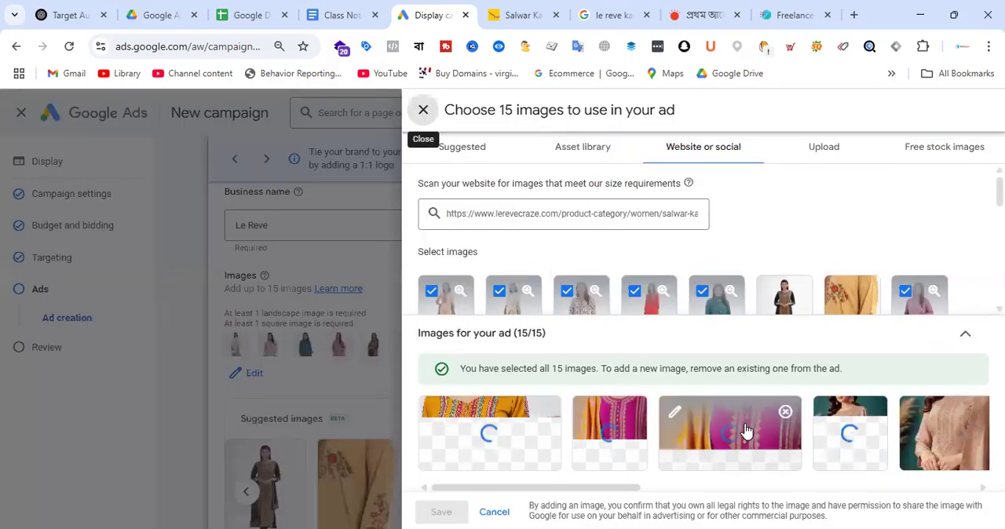
{"action": "left_click", "coordinate": [674, 412]}
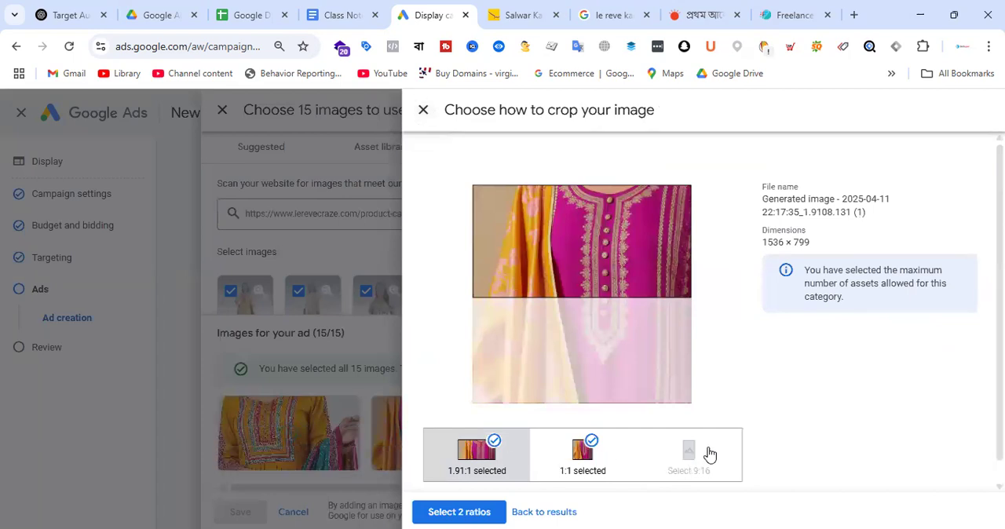
{"action": "left_click", "coordinate": [479, 512]}
{"action": "left_click", "coordinate": [595, 428]}
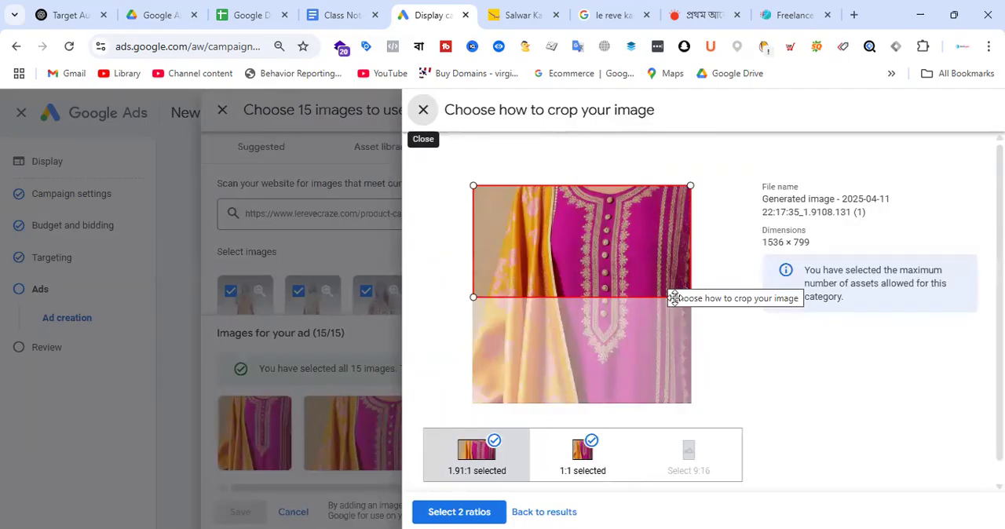
{"action": "left_click", "coordinate": [585, 458]}
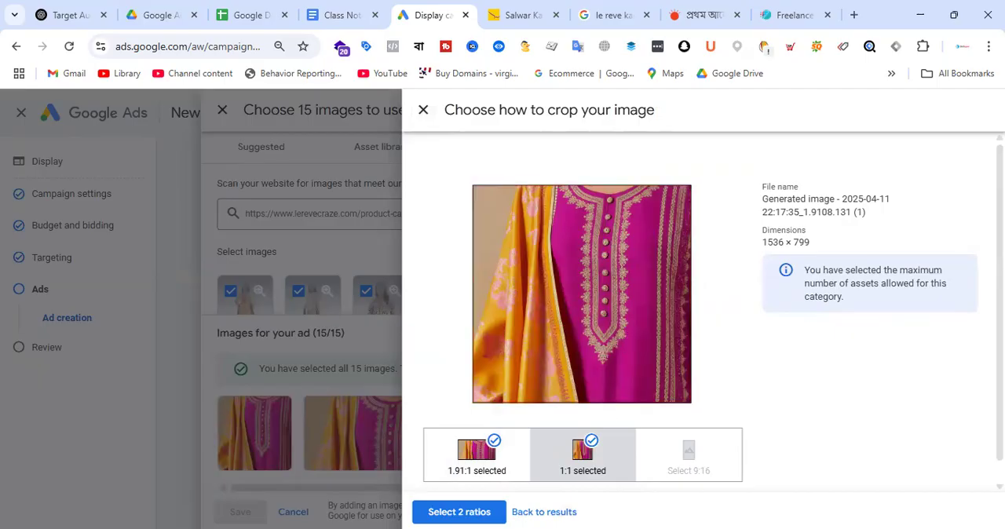
{"action": "left_click", "coordinate": [488, 513]}
Step: Adjust the 1.91:1 crop of the mustard embroidered kameez image to its upper part and apply that ratio
{"action": "left_click", "coordinate": [752, 466]}
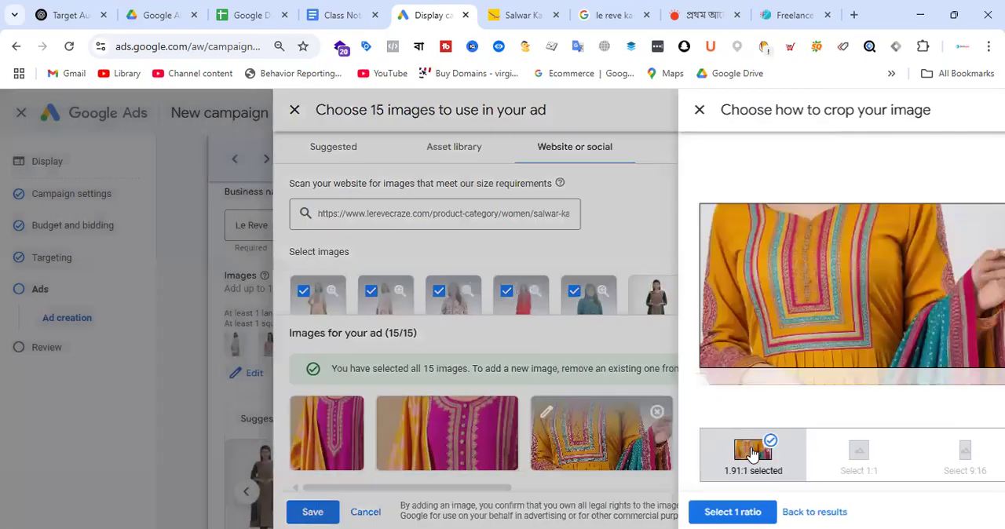
{"action": "left_click_drag", "start_coordinate": [658, 311], "coordinate": [662, 281]}
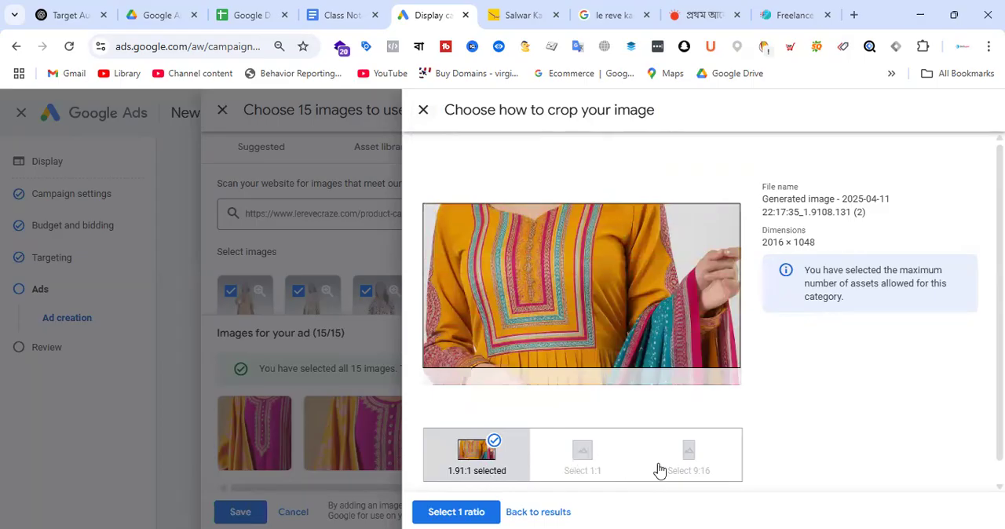
{"action": "left_click", "coordinate": [468, 512]}
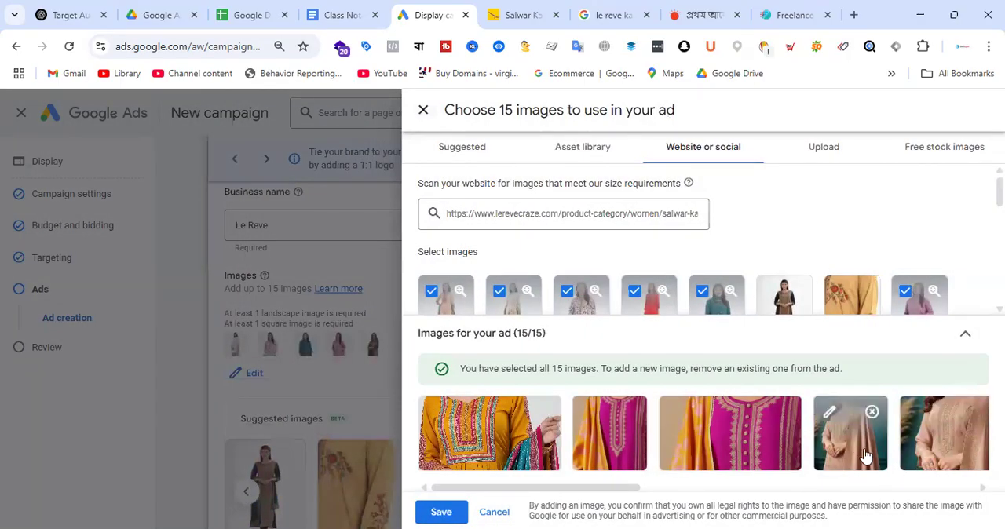
Step: Position the 1.91:1 crop of the peach kameez image over the torso, check its 1:1 crop, and apply both ratios
{"action": "left_click", "coordinate": [864, 454]}
{"action": "left_click_drag", "start_coordinate": [634, 308], "coordinate": [649, 276]}
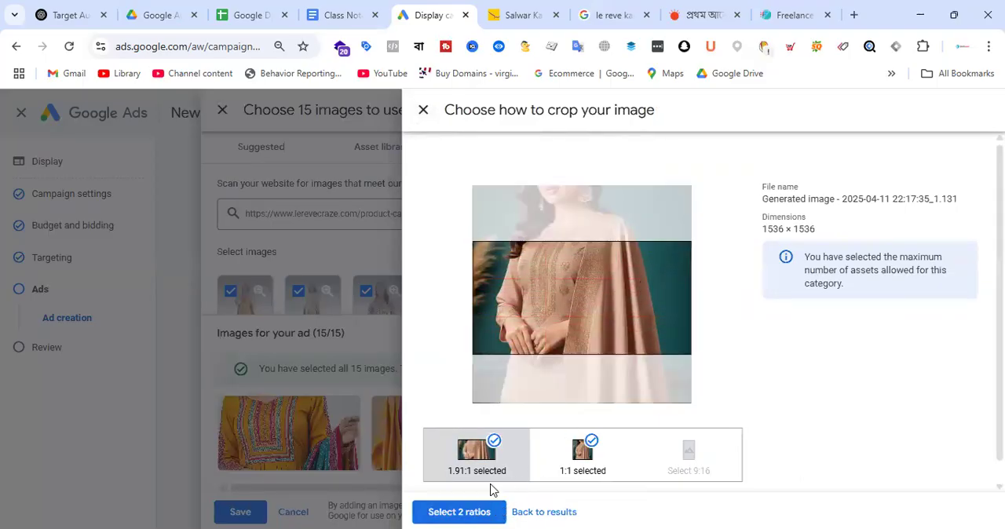
{"action": "left_click", "coordinate": [606, 471]}
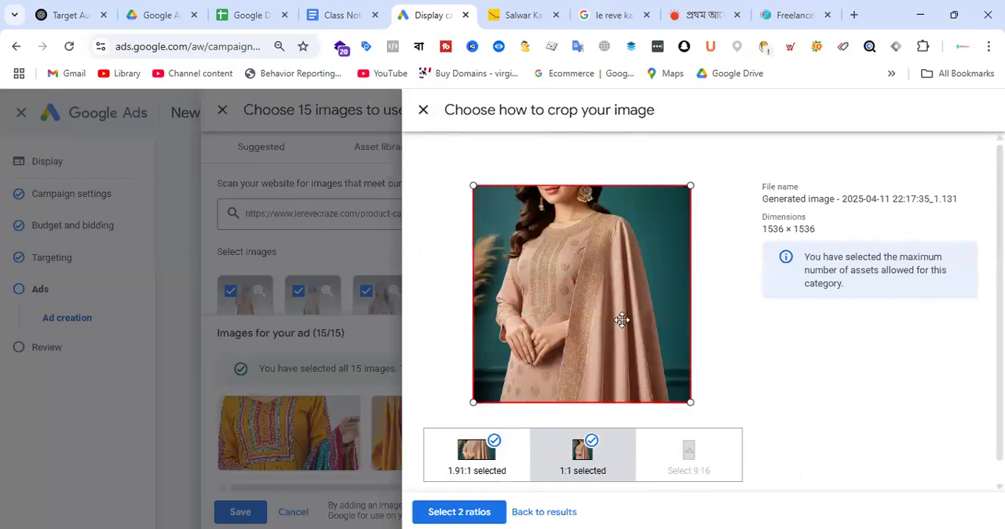
{"action": "left_click", "coordinate": [474, 512]}
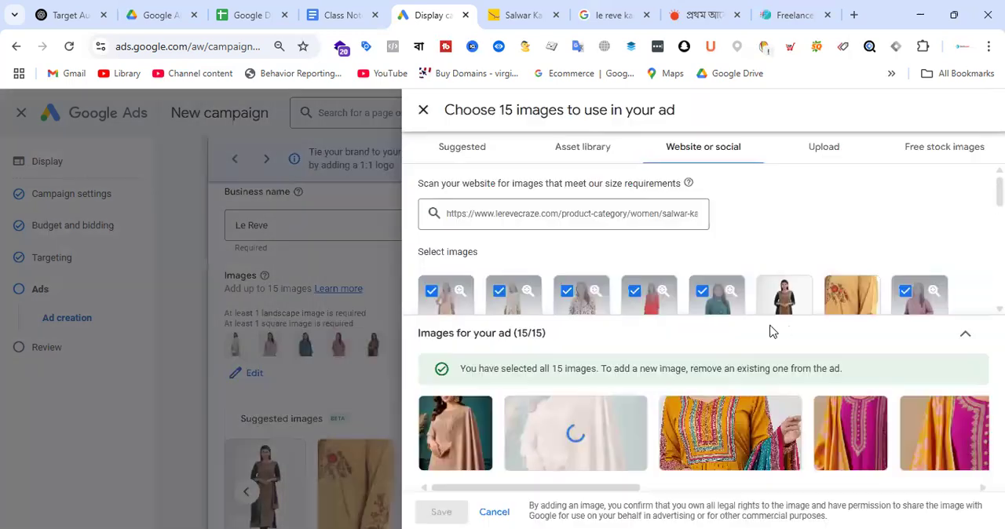
Step: Look through all the images chosen for the ad and save the image selection
{"action": "left_click_drag", "start_coordinate": [613, 490], "coordinate": [963, 511]}
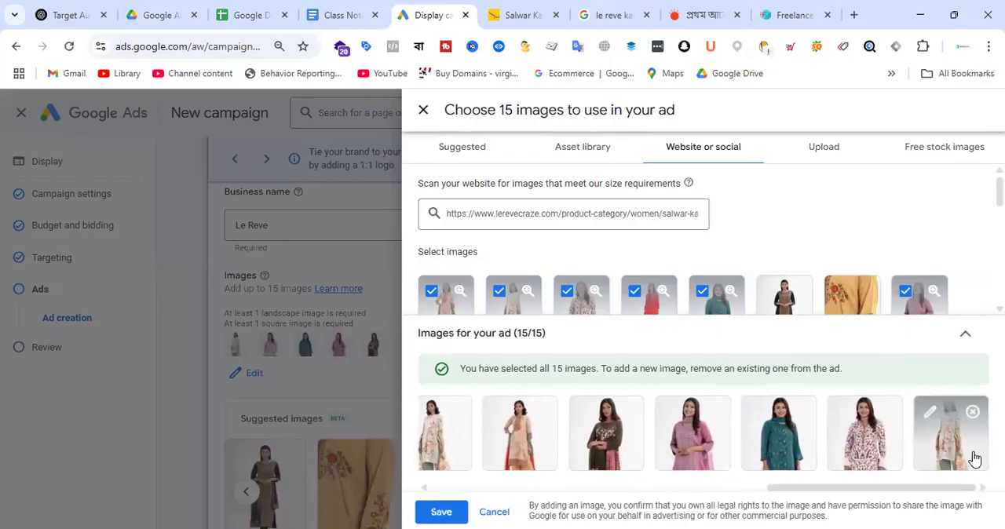
{"action": "left_click_drag", "start_coordinate": [808, 486], "coordinate": [462, 496]}
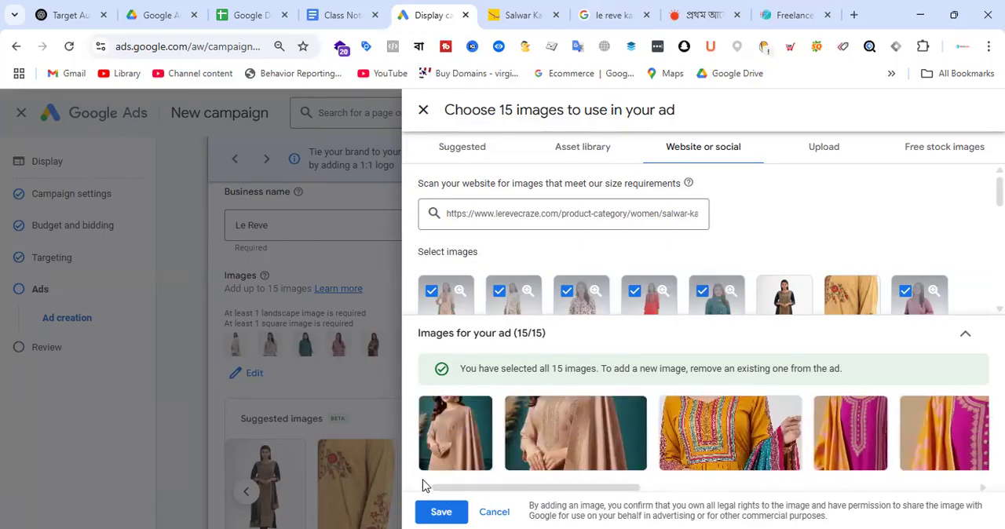
{"action": "left_click", "coordinate": [441, 512]}
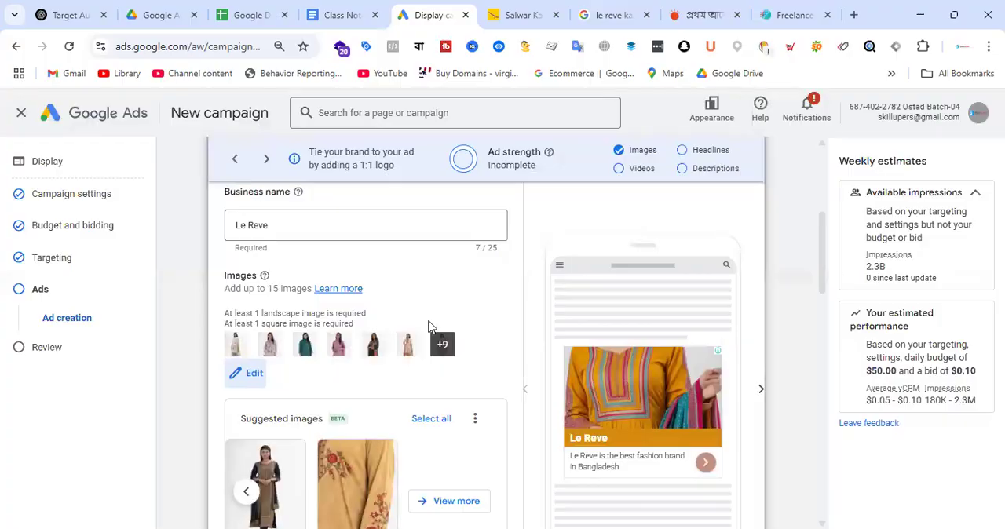
Step: Reopen the ad's images and open the landscape peach kameez image's crop settings
{"action": "left_click", "coordinate": [259, 374]}
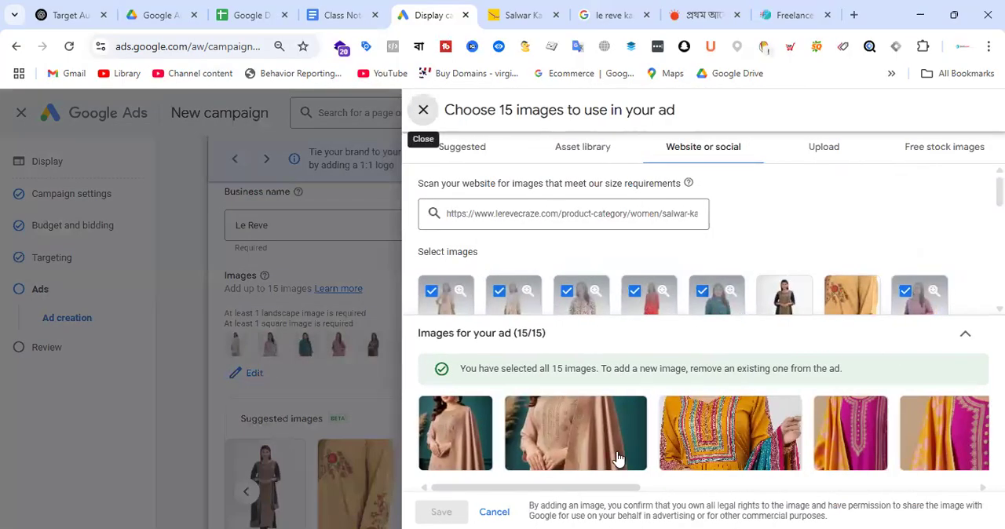
{"action": "left_click", "coordinate": [592, 452]}
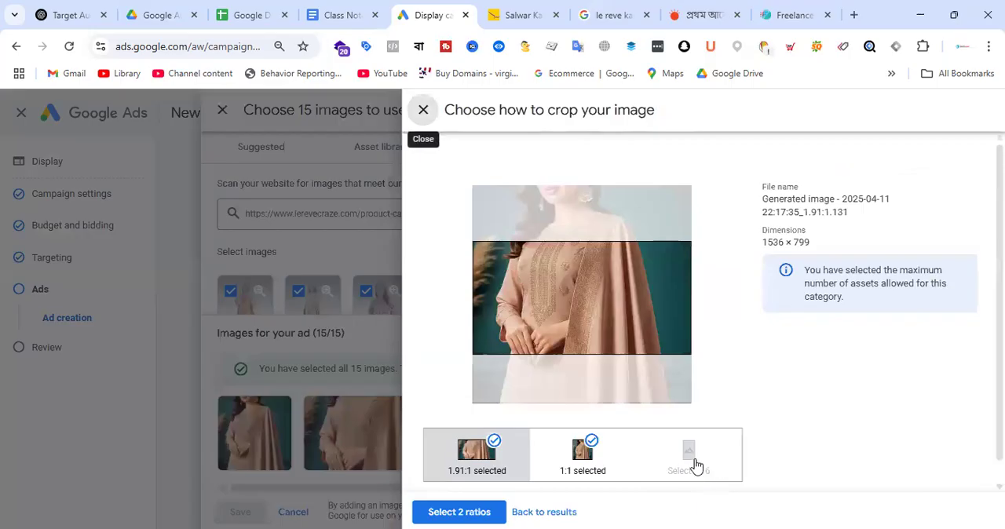
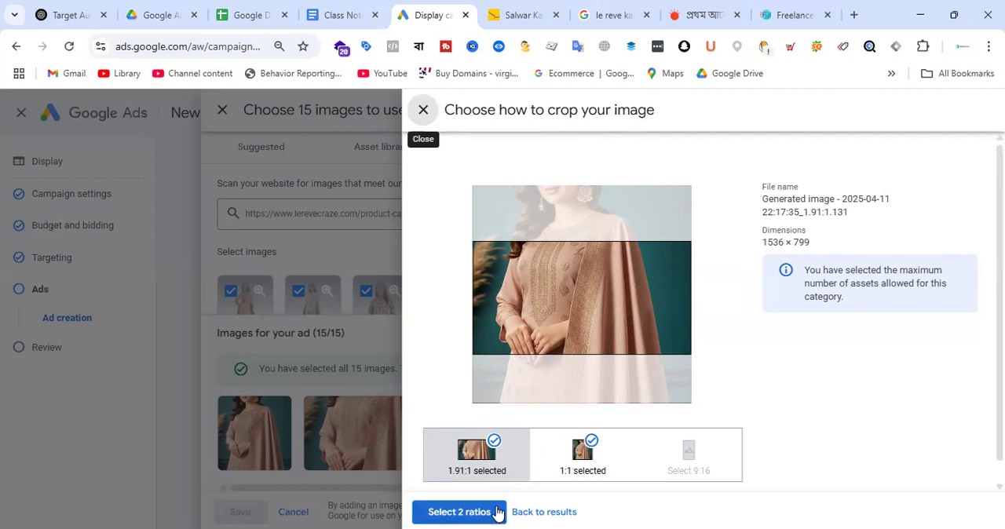
Step: Confirm the 1.91:1 and 1:1 ratios for the landscape peach kameez image and close the image selection
{"action": "left_click", "coordinate": [463, 512]}
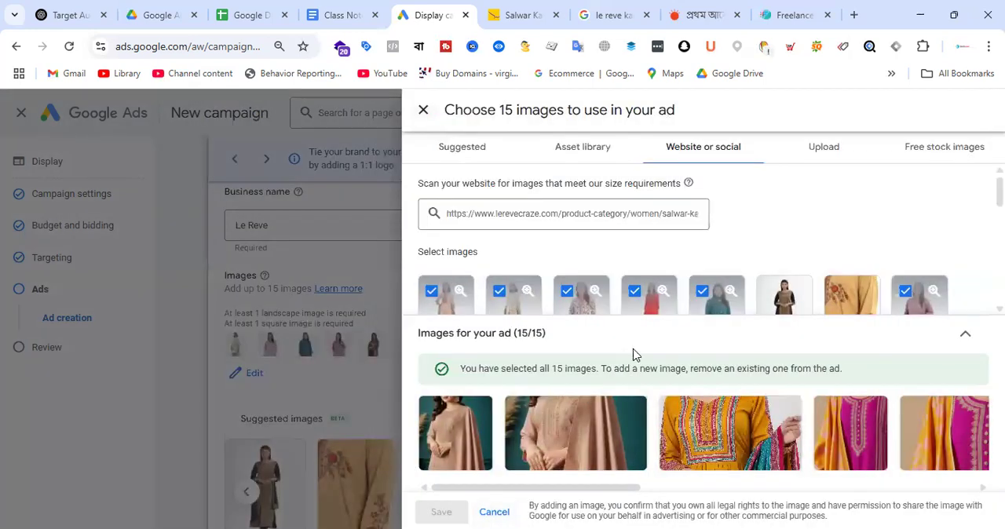
{"action": "left_click", "coordinate": [424, 111]}
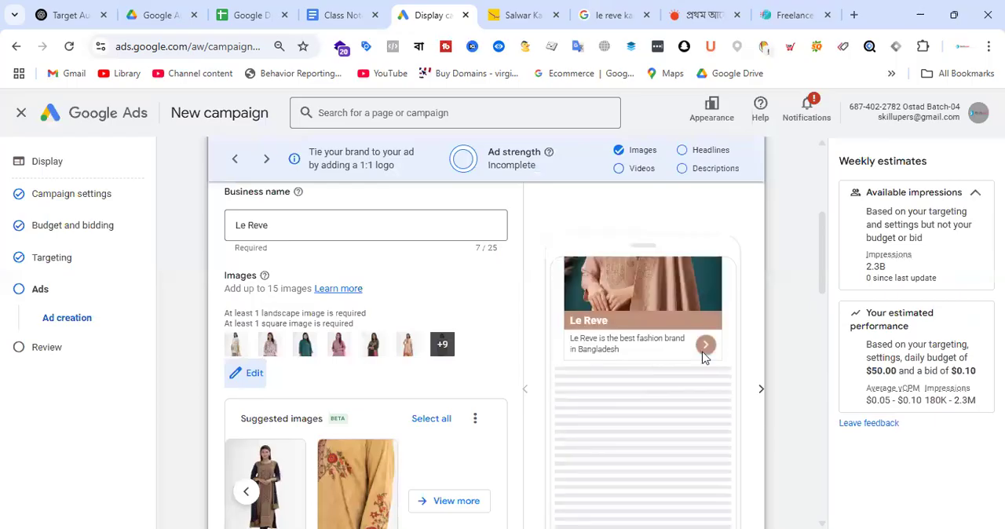
Step: Preview how the ad appears in its Gmail and YouTube formats
{"action": "scroll", "coordinate": [692, 337], "scroll_direction": "up", "scroll_amount": 2}
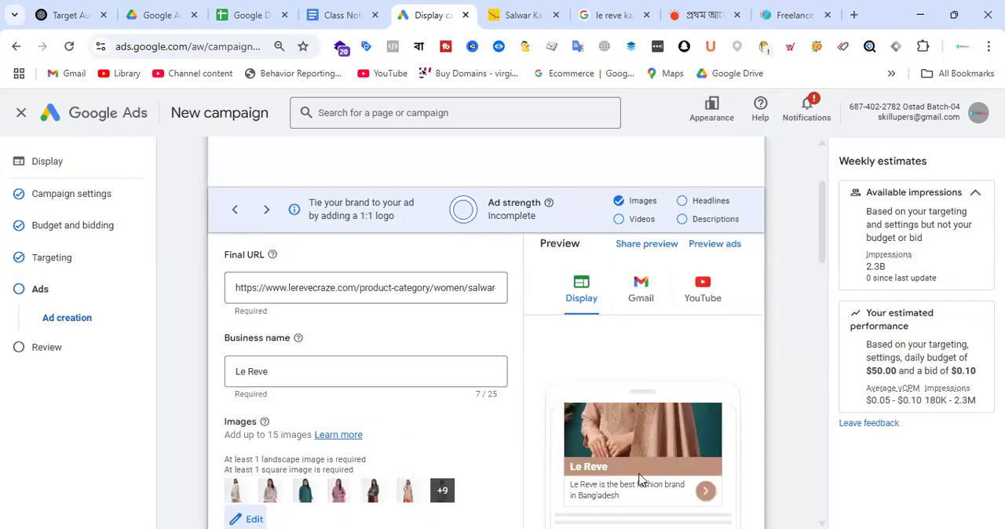
{"action": "left_click", "coordinate": [642, 290]}
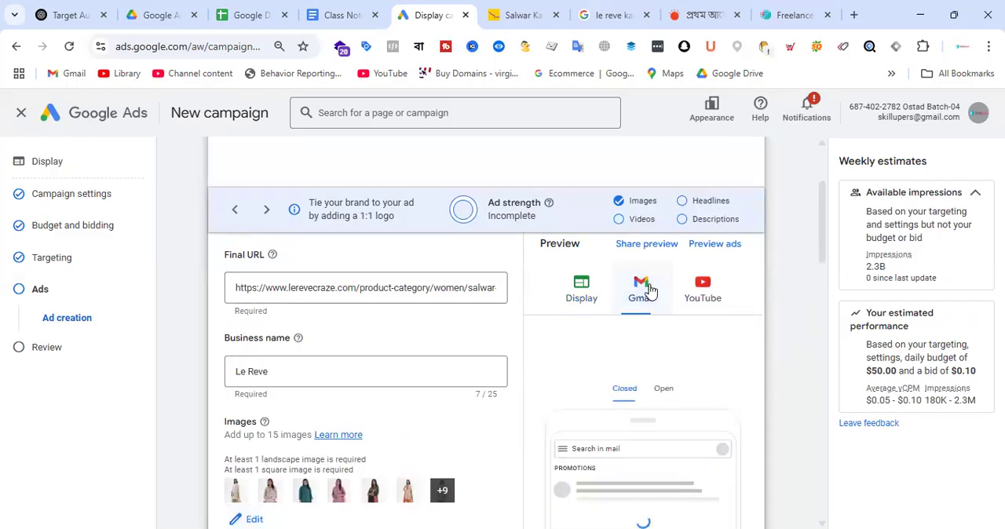
{"action": "scroll", "coordinate": [690, 401], "scroll_direction": "down", "scroll_amount": 1}
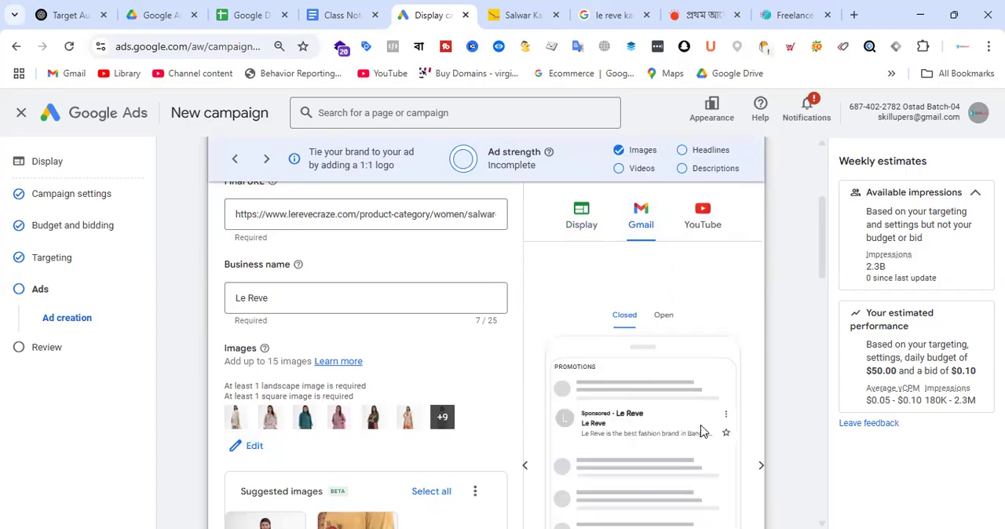
{"action": "left_click", "coordinate": [706, 221]}
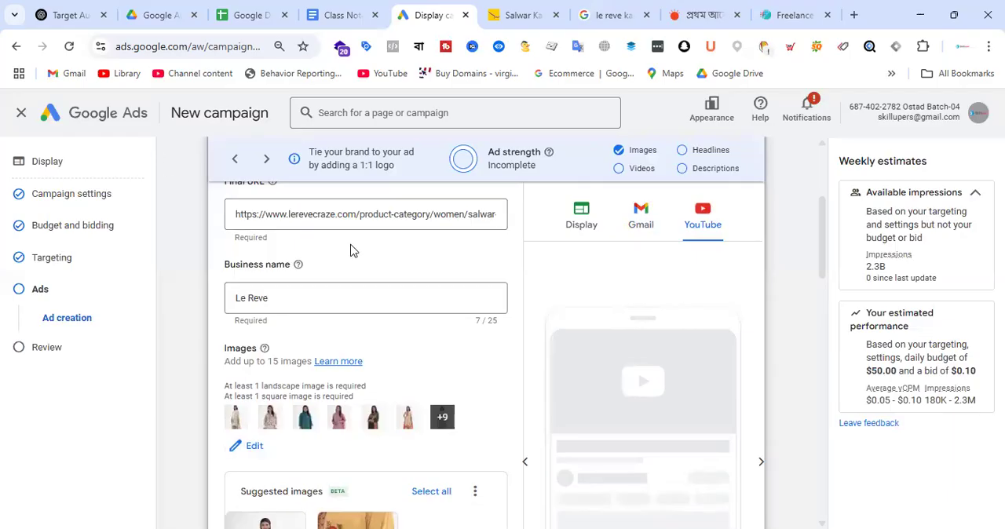
Step: Open the ad's logo selection and scan the brand's Instagram and Facebook pages for logo images
{"action": "scroll", "coordinate": [377, 314], "scroll_direction": "down", "scroll_amount": 5}
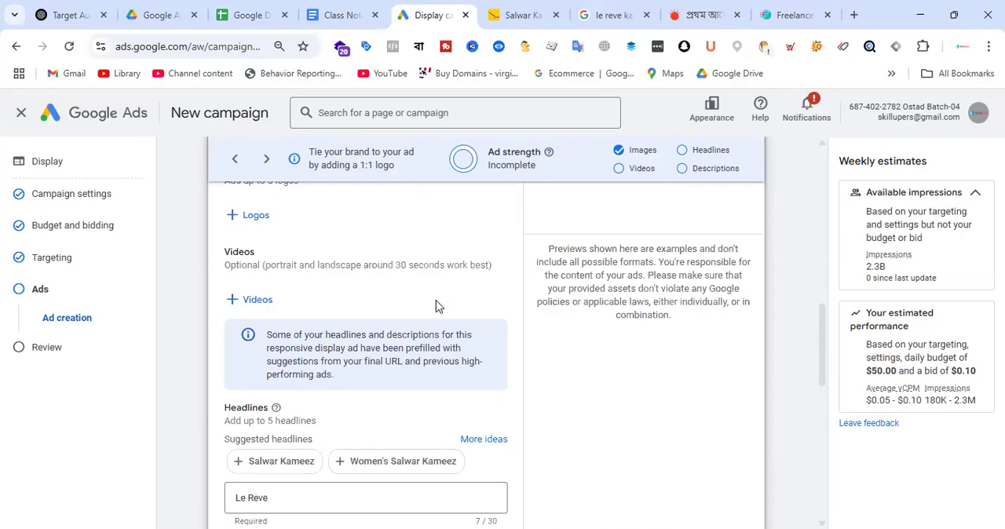
{"action": "scroll", "coordinate": [437, 305], "scroll_direction": "up", "scroll_amount": 2}
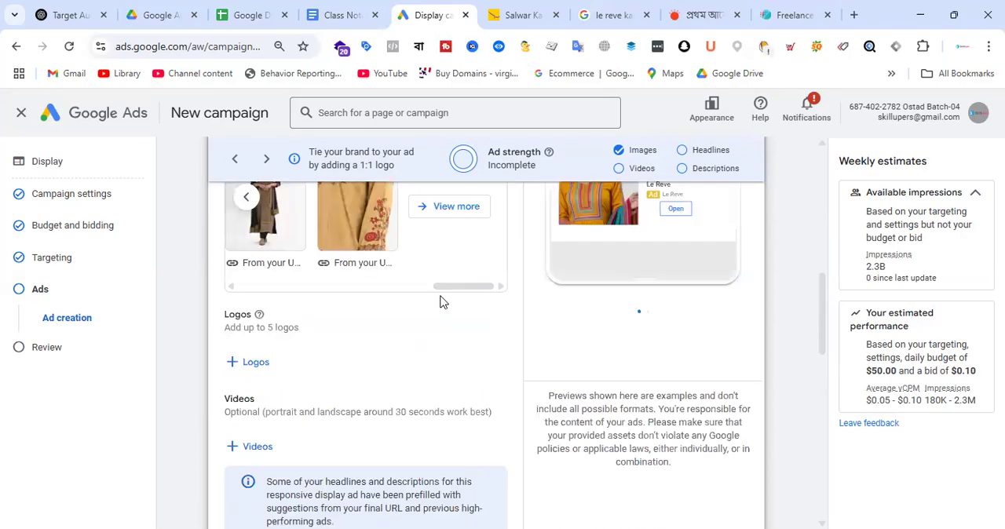
{"action": "left_click", "coordinate": [253, 364]}
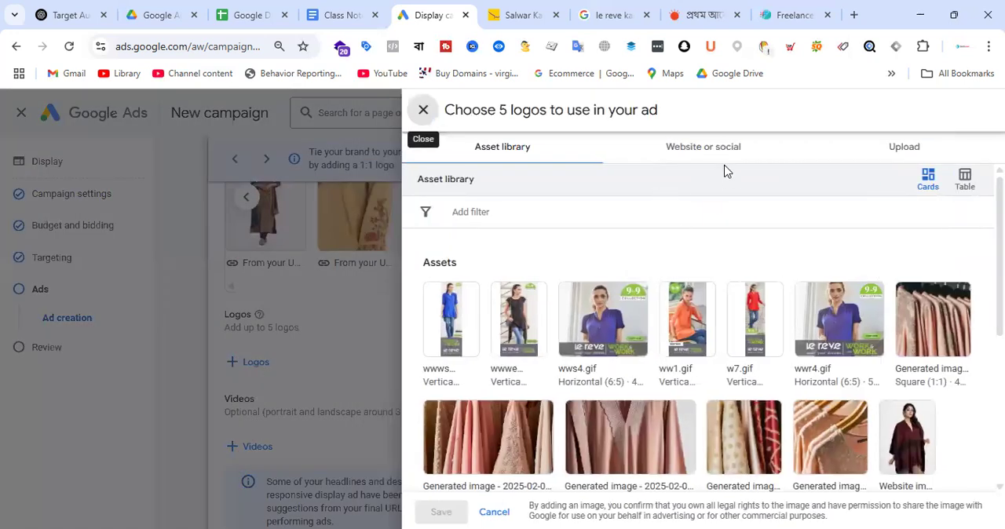
{"action": "left_click", "coordinate": [721, 156]}
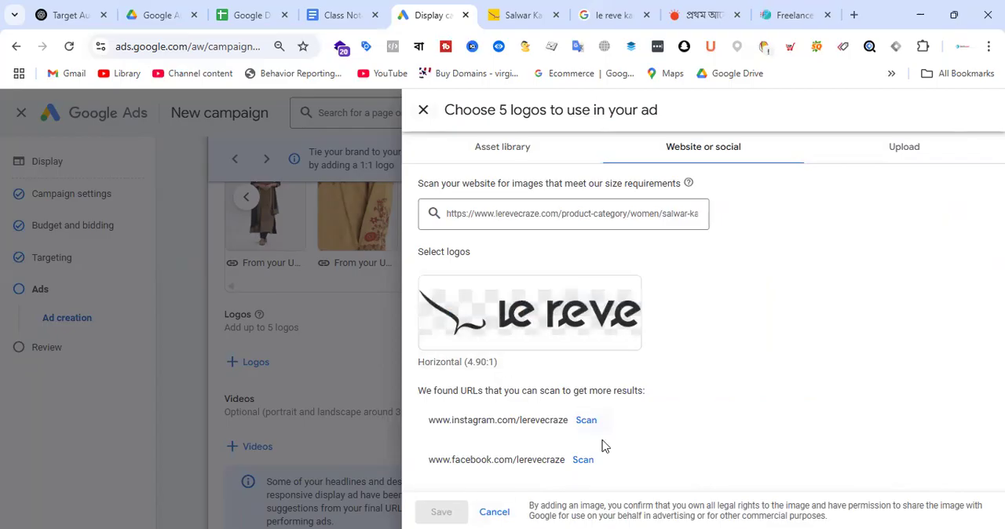
{"action": "left_click", "coordinate": [586, 422]}
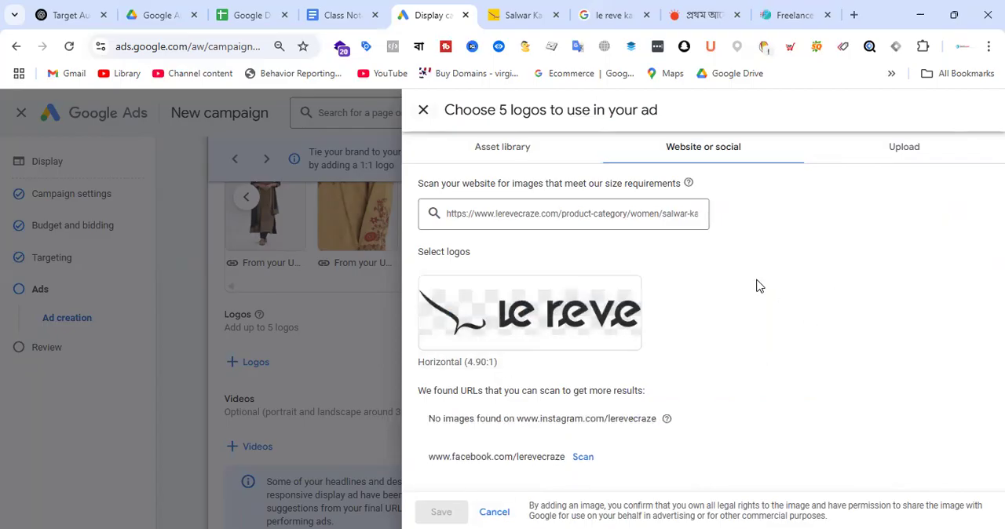
{"action": "left_click", "coordinate": [584, 457]}
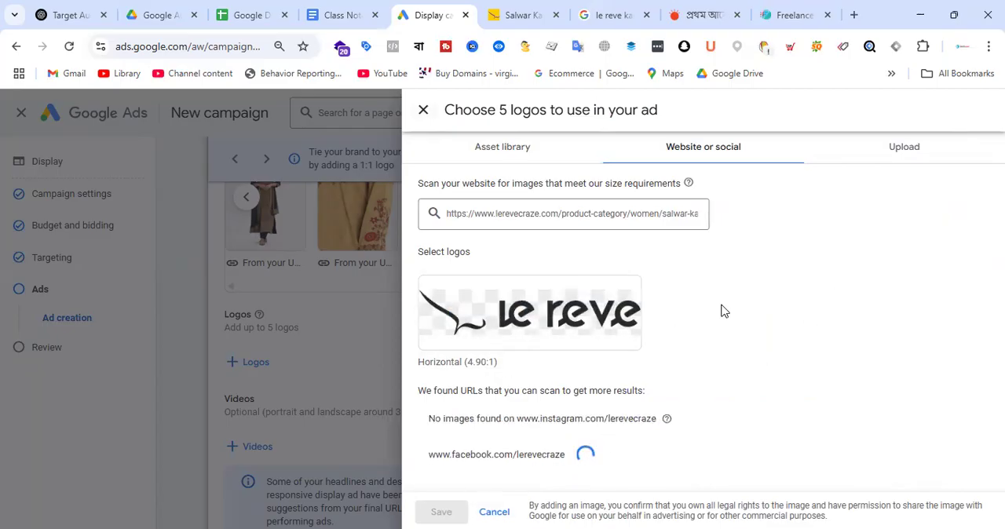
{"action": "scroll", "coordinate": [738, 320], "scroll_direction": "down", "scroll_amount": 2}
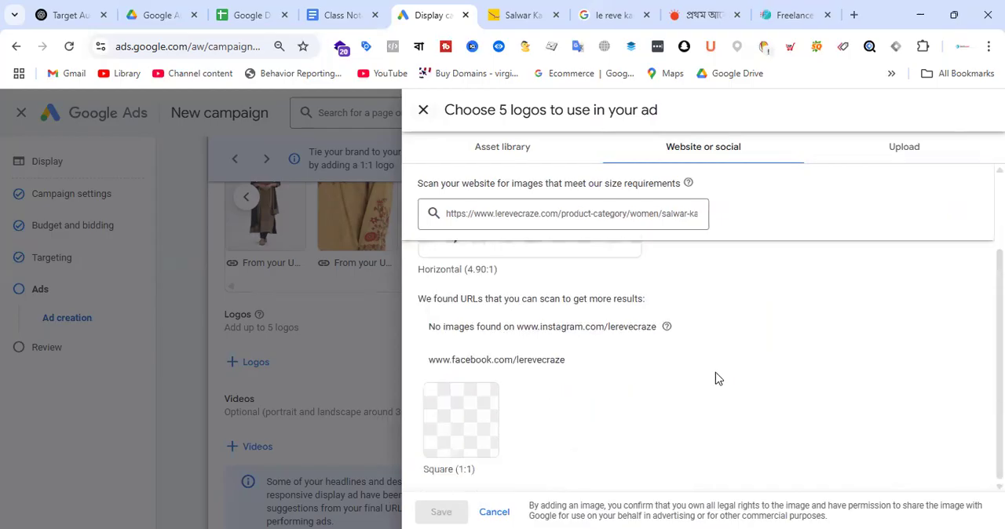
Step: Inspect the square Le Reve logo from the Facebook page, select it for the ad and save
{"action": "left_click", "coordinate": [477, 397]}
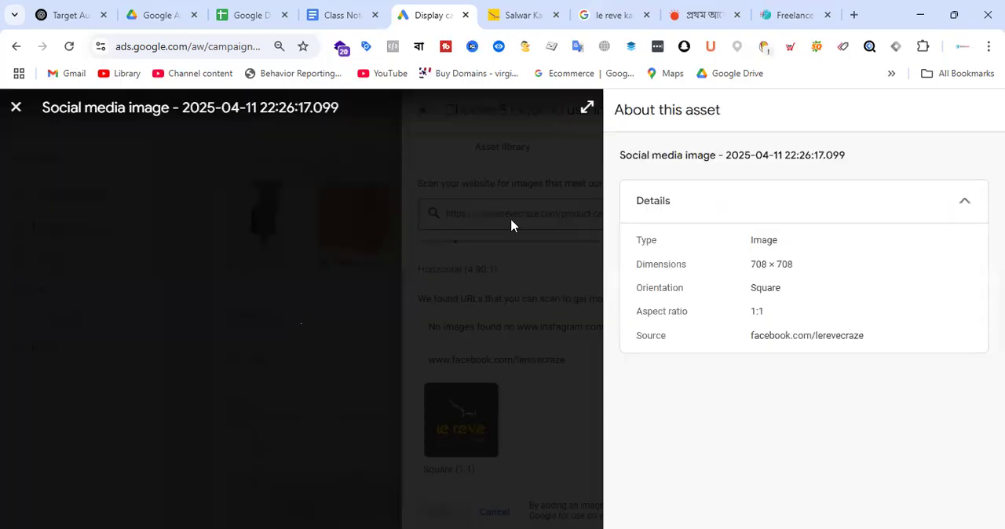
{"action": "left_click", "coordinate": [17, 107]}
{"action": "left_click", "coordinate": [446, 410]}
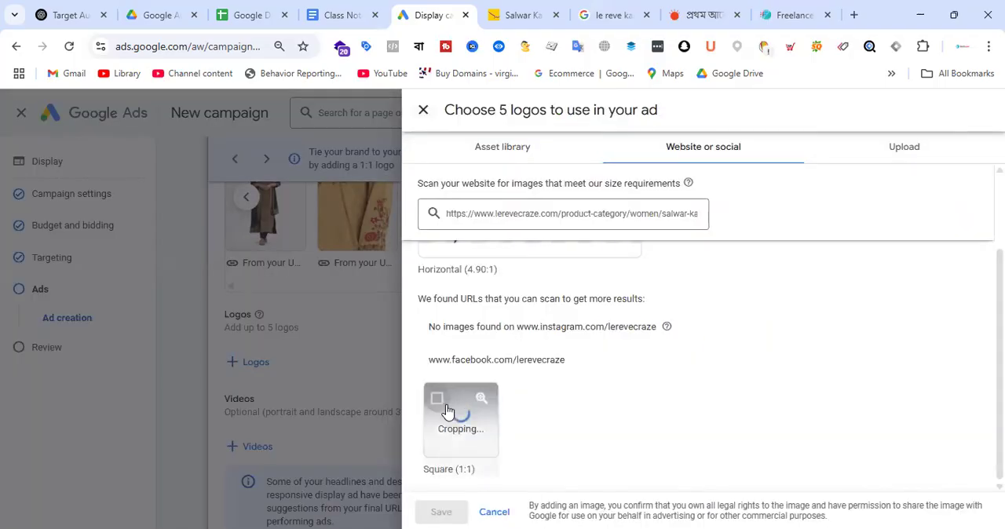
{"action": "left_click", "coordinate": [442, 512]}
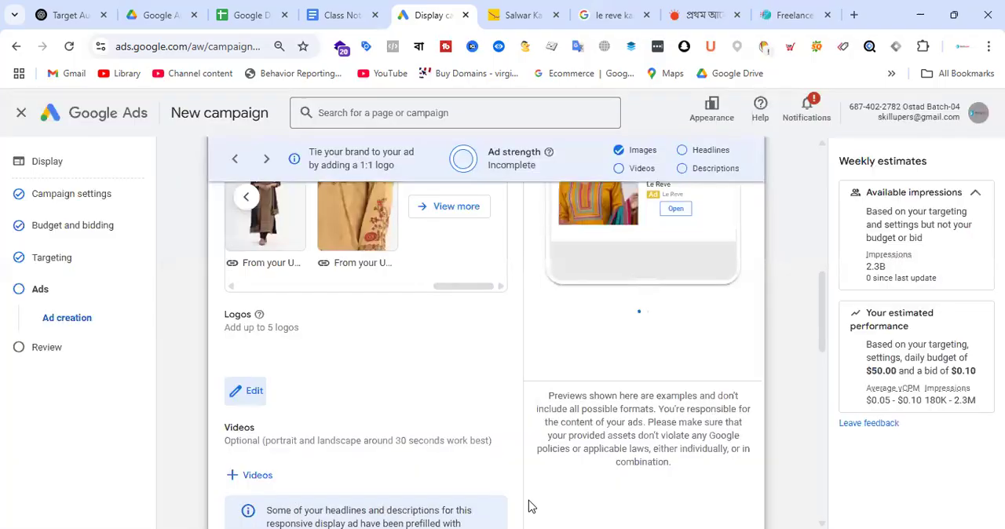
Step: Examine the YouTube preview, then the Display preview of the ad with the added logo
{"action": "scroll", "coordinate": [767, 306], "scroll_direction": "up", "scroll_amount": 4}
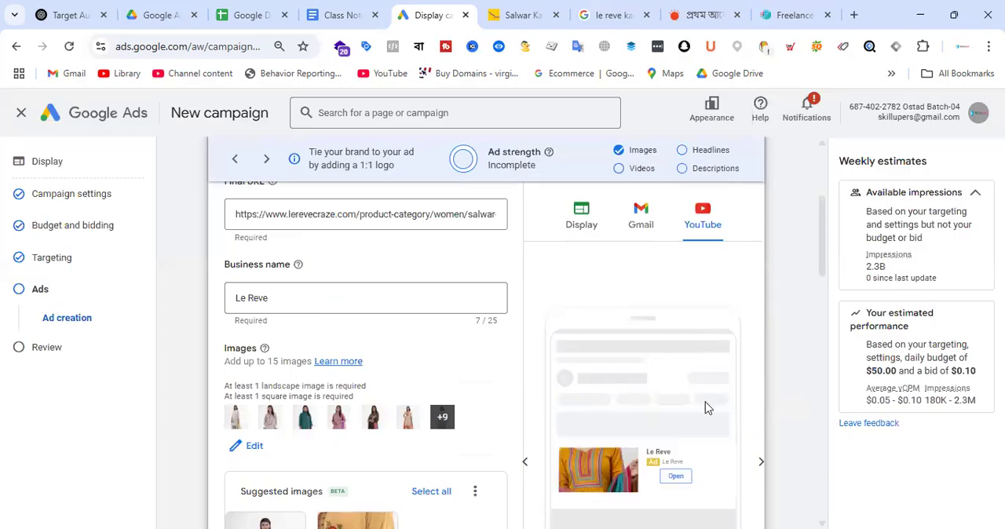
{"action": "scroll", "coordinate": [726, 385], "scroll_direction": "down", "scroll_amount": 2}
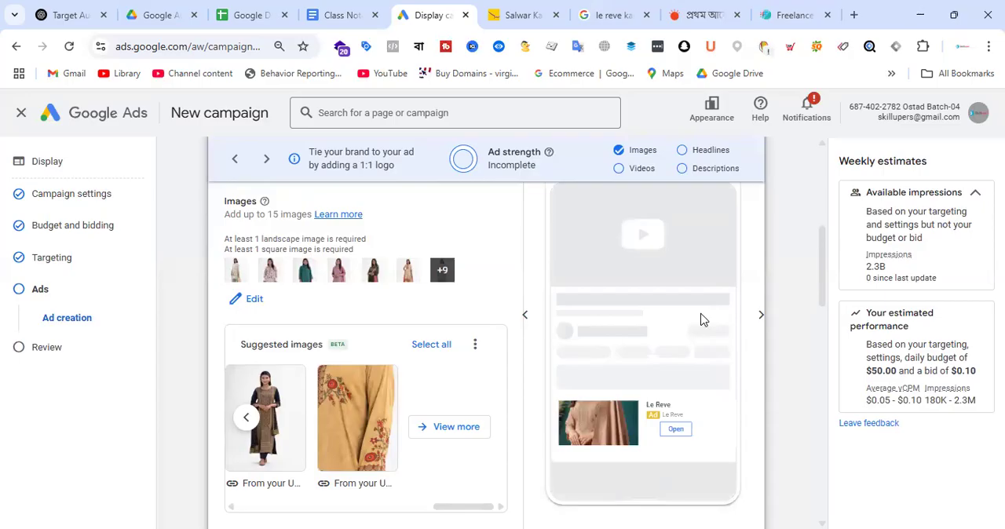
{"action": "scroll", "coordinate": [702, 319], "scroll_direction": "up", "scroll_amount": 2}
{"action": "left_click", "coordinate": [590, 222]}
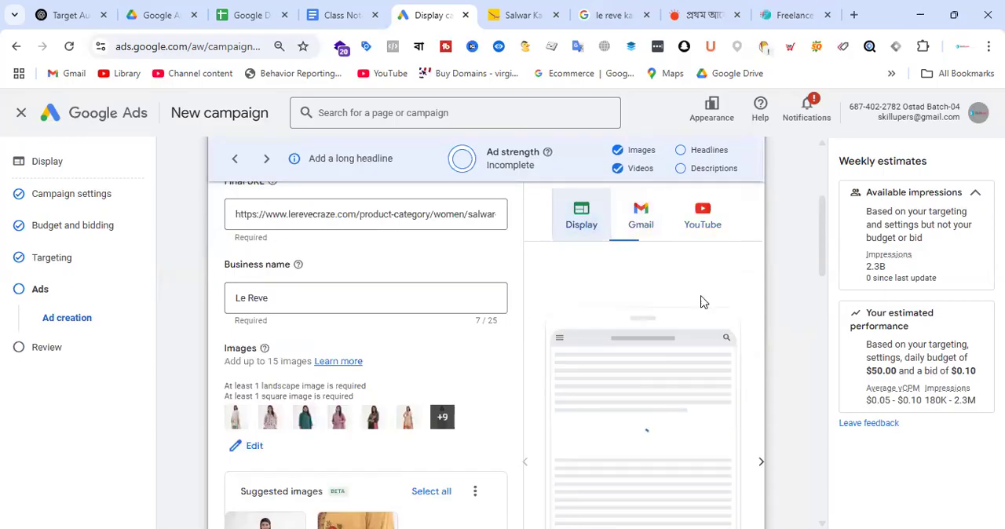
{"action": "scroll", "coordinate": [698, 322], "scroll_direction": "down", "scroll_amount": 1}
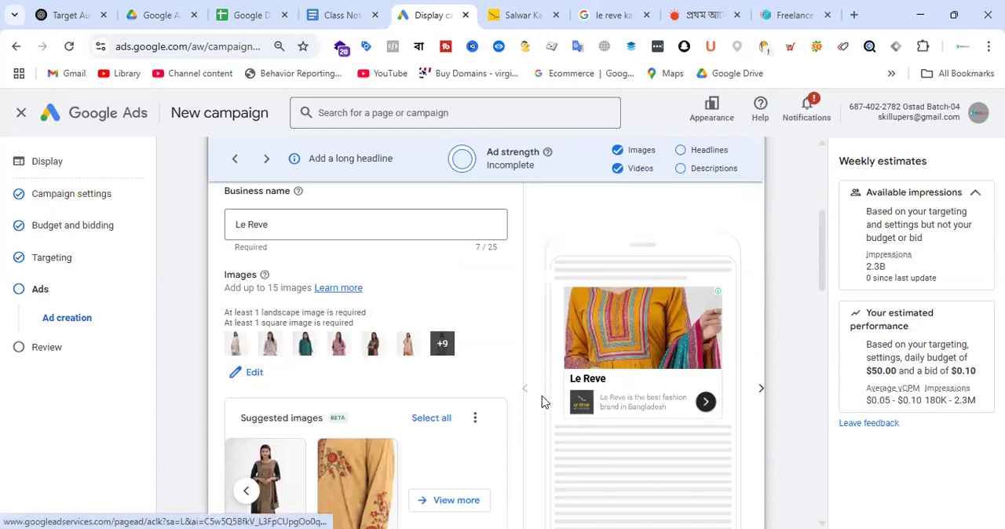
Step: Look through the ad's logo, video, headline and description fields down to the end of the form
{"action": "scroll", "coordinate": [430, 327], "scroll_direction": "down", "scroll_amount": 5}
{"action": "scroll", "coordinate": [419, 330], "scroll_direction": "down", "scroll_amount": 2}
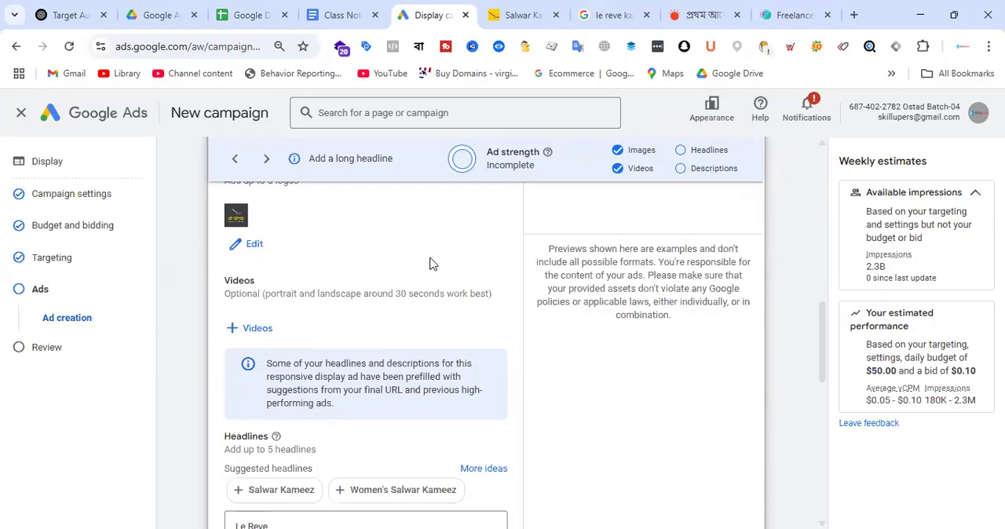
{"action": "scroll", "coordinate": [430, 266], "scroll_direction": "down", "scroll_amount": 2}
{"action": "scroll", "coordinate": [424, 290], "scroll_direction": "down", "scroll_amount": 6}
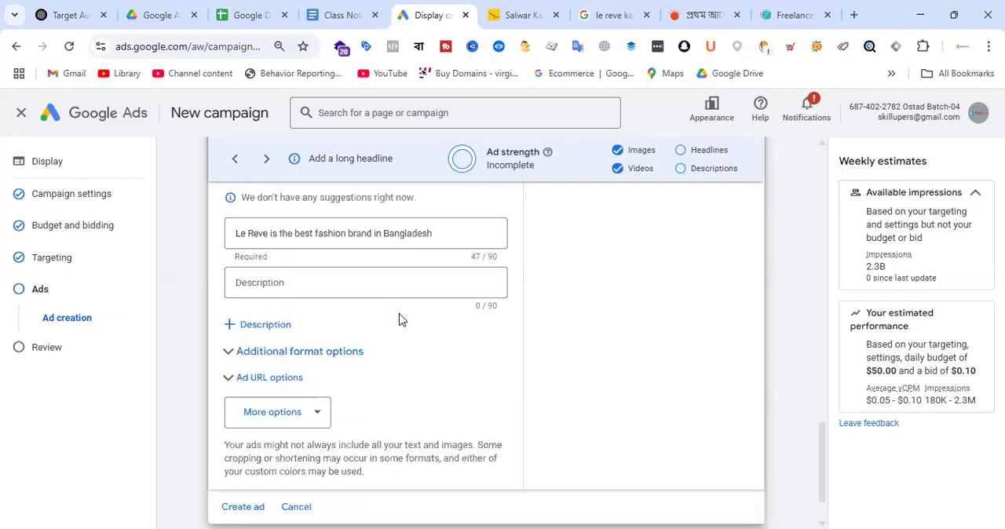
{"action": "scroll", "coordinate": [403, 321], "scroll_direction": "down", "scroll_amount": 1}
{"action": "scroll", "coordinate": [426, 337], "scroll_direction": "up", "scroll_amount": 9}
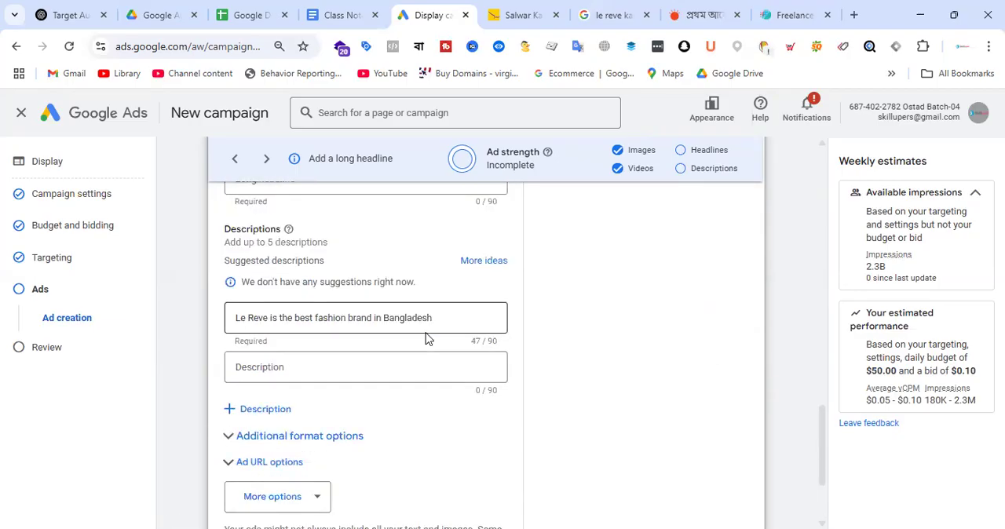
Step: Compare the Display, Gmail and YouTube previews of the ad containing the logo
{"action": "scroll", "coordinate": [428, 338], "scroll_direction": "up", "scroll_amount": 4}
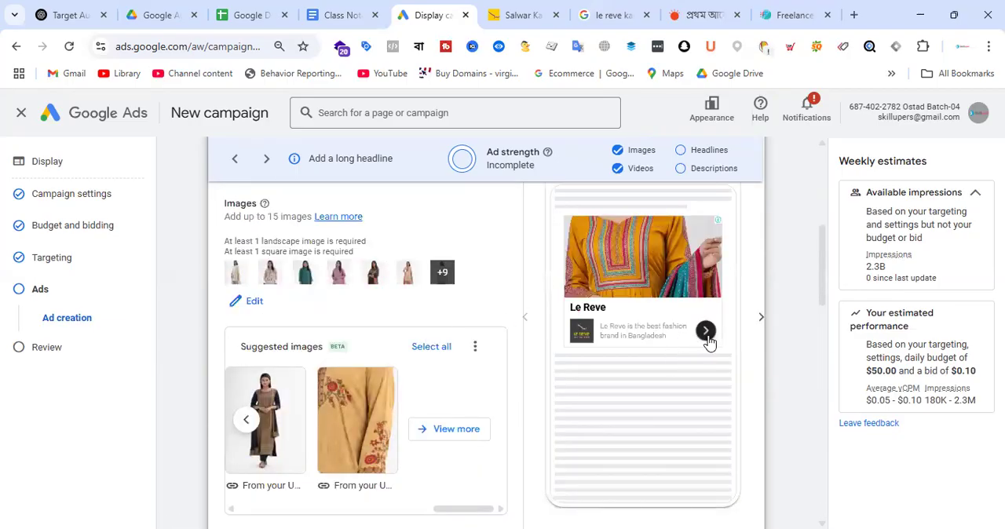
{"action": "scroll", "coordinate": [730, 377], "scroll_direction": "up", "scroll_amount": 1}
{"action": "scroll", "coordinate": [699, 314], "scroll_direction": "up", "scroll_amount": 1}
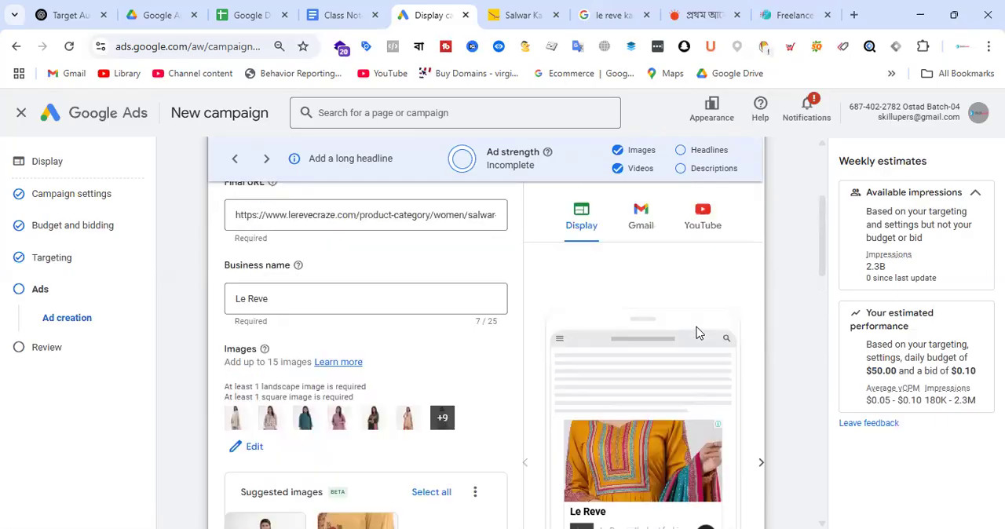
{"action": "left_click", "coordinate": [648, 235]}
{"action": "scroll", "coordinate": [673, 345], "scroll_direction": "down", "scroll_amount": 1}
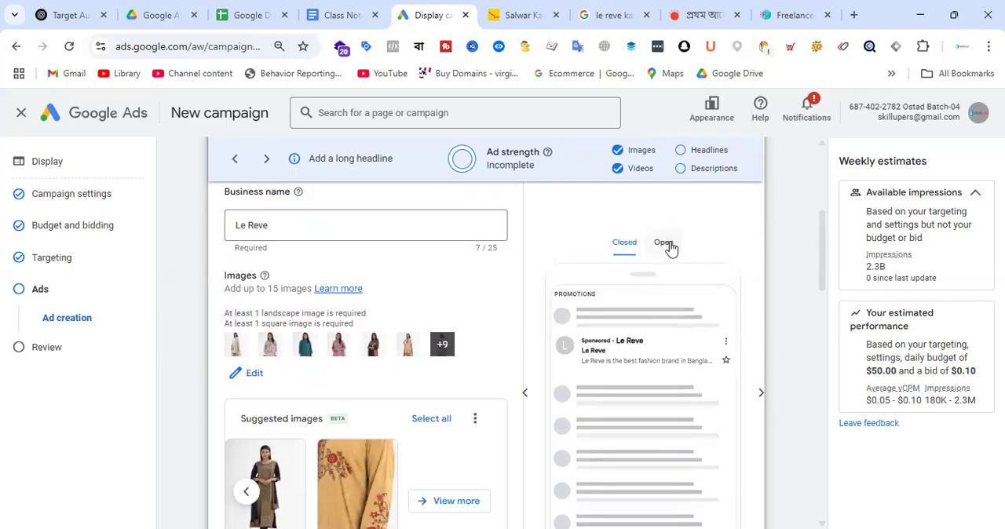
{"action": "scroll", "coordinate": [706, 238], "scroll_direction": "up", "scroll_amount": 3}
{"action": "left_click", "coordinate": [703, 361]}
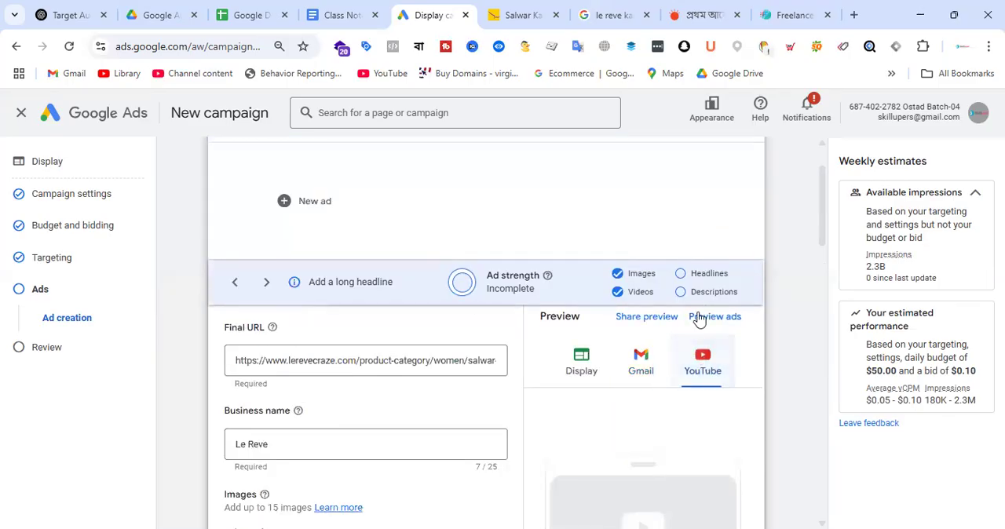
{"action": "scroll", "coordinate": [693, 345], "scroll_direction": "down", "scroll_amount": 3}
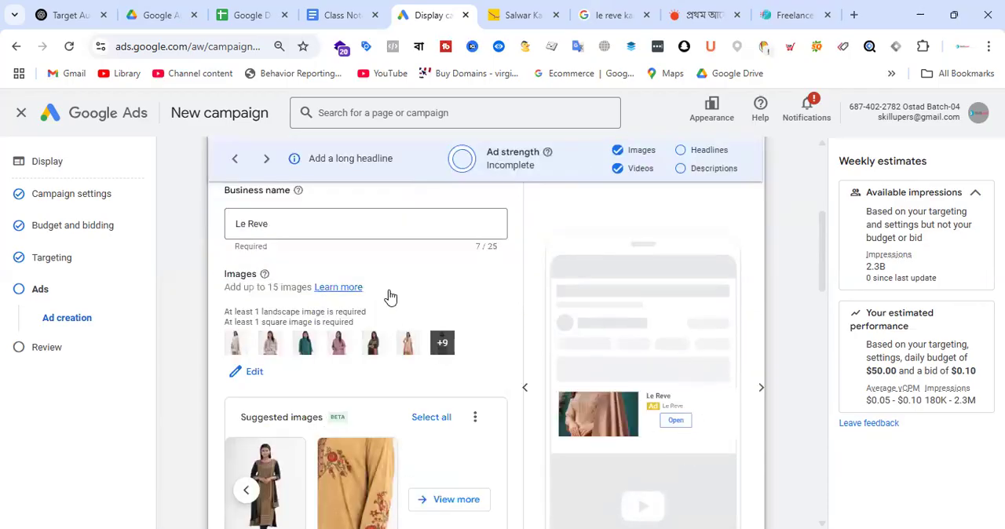
Step: Add call to action text to the ad and set it to Shop Now
{"action": "scroll", "coordinate": [388, 302], "scroll_direction": "down", "scroll_amount": 5}
{"action": "scroll", "coordinate": [399, 283], "scroll_direction": "down", "scroll_amount": 5}
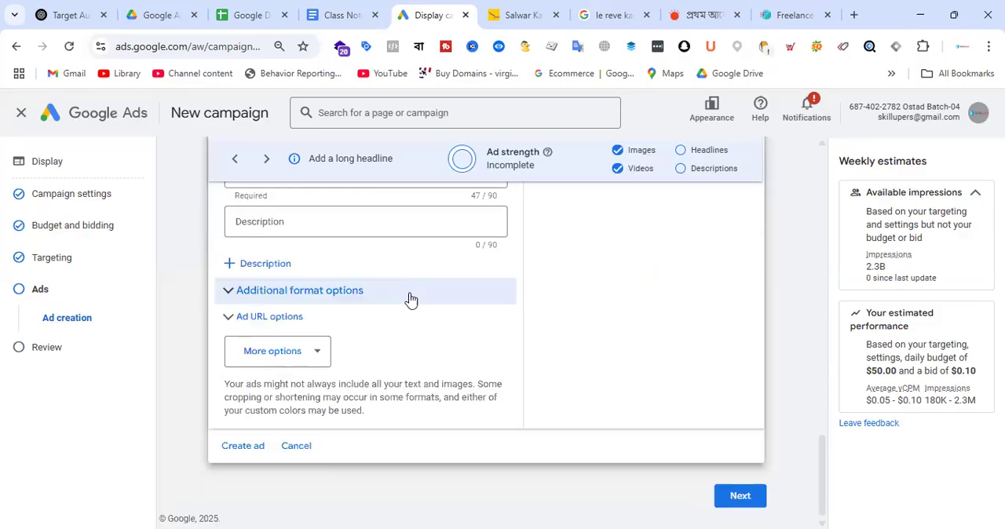
{"action": "left_click", "coordinate": [294, 355]}
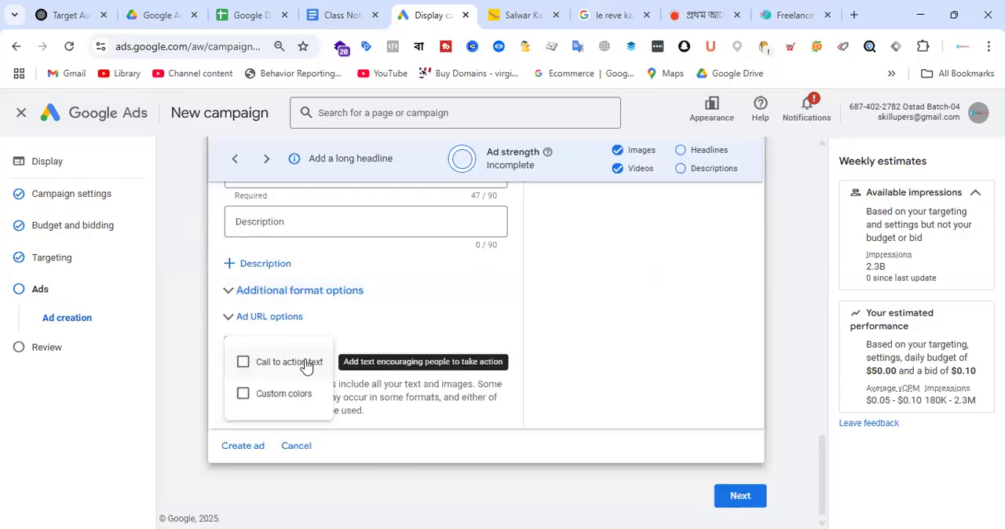
{"action": "left_click", "coordinate": [305, 366]}
{"action": "left_click", "coordinate": [308, 440]}
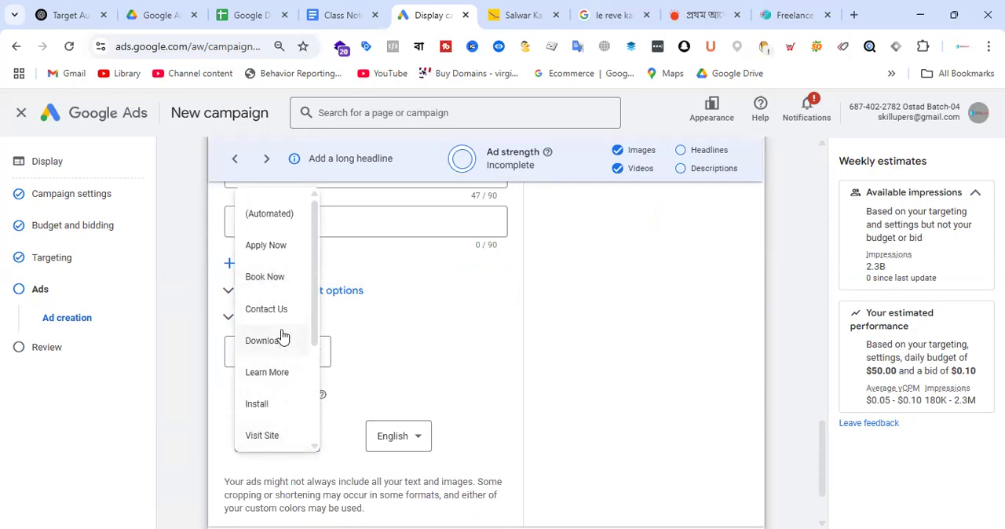
{"action": "scroll", "coordinate": [287, 282], "scroll_direction": "down", "scroll_amount": 2}
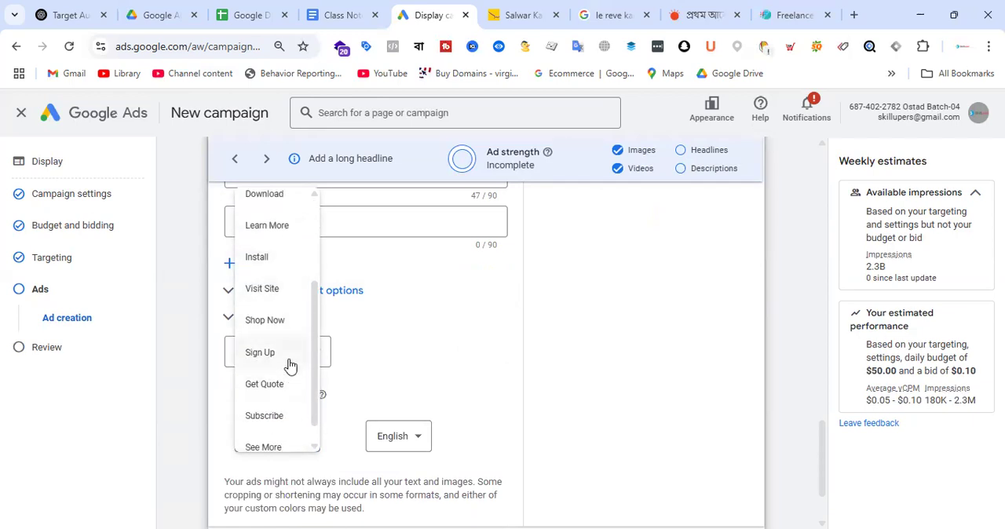
{"action": "left_click", "coordinate": [281, 323]}
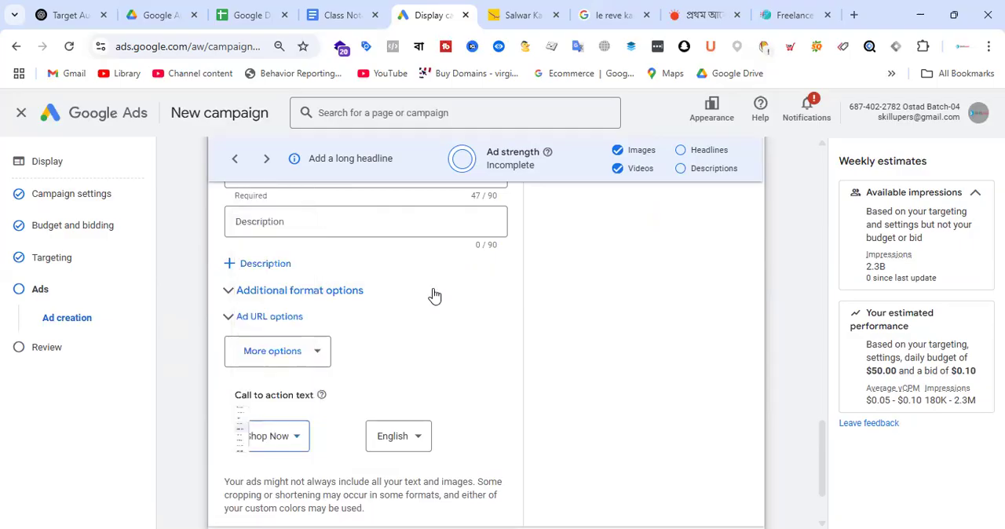
{"action": "scroll", "coordinate": [432, 313], "scroll_direction": "down", "scroll_amount": 1}
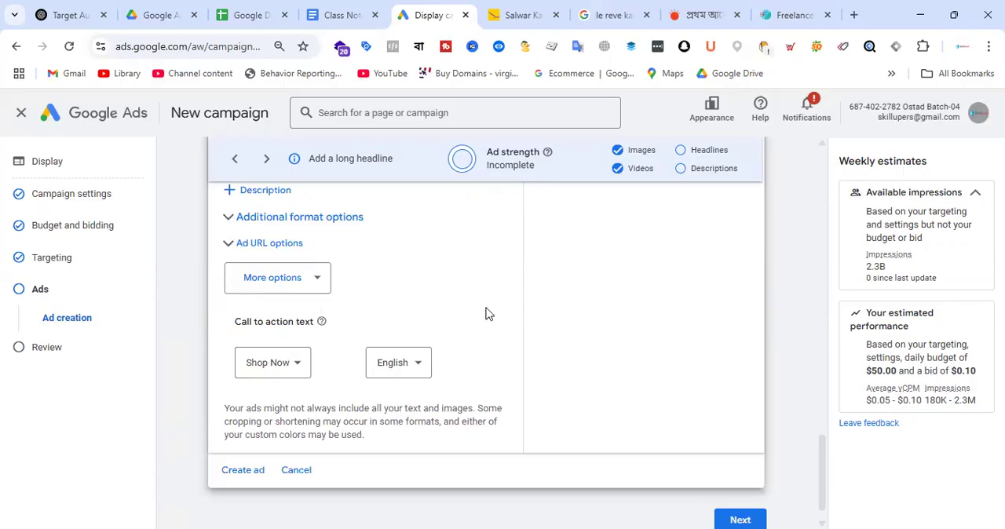
{"action": "scroll", "coordinate": [484, 311], "scroll_direction": "down", "scroll_amount": 1}
{"action": "scroll", "coordinate": [436, 346], "scroll_direction": "up", "scroll_amount": 7}
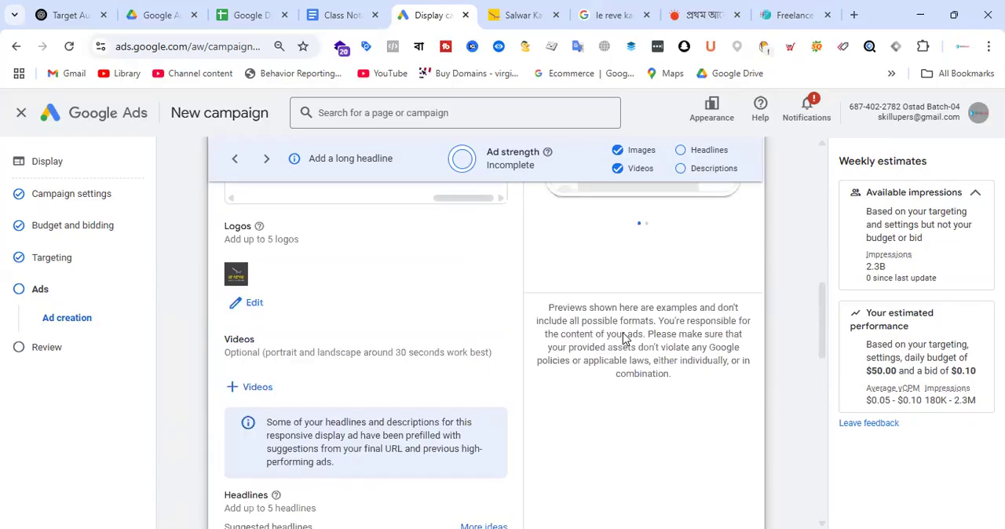
Step: Switch to ChatGPT and start a new prompt with the landing page, product and brand details copied from the first message
{"action": "scroll", "coordinate": [624, 338], "scroll_direction": "up", "scroll_amount": 5}
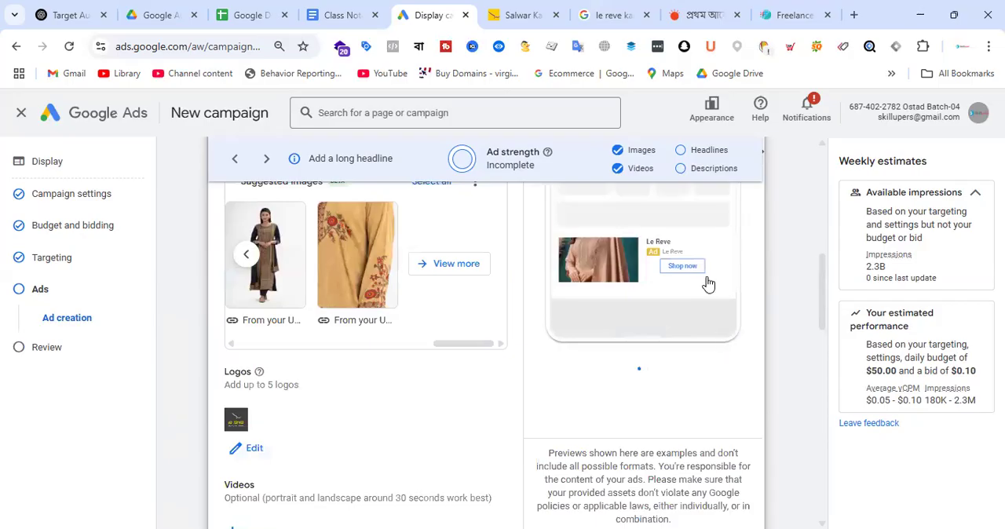
{"action": "scroll", "coordinate": [436, 328], "scroll_direction": "down", "scroll_amount": 5}
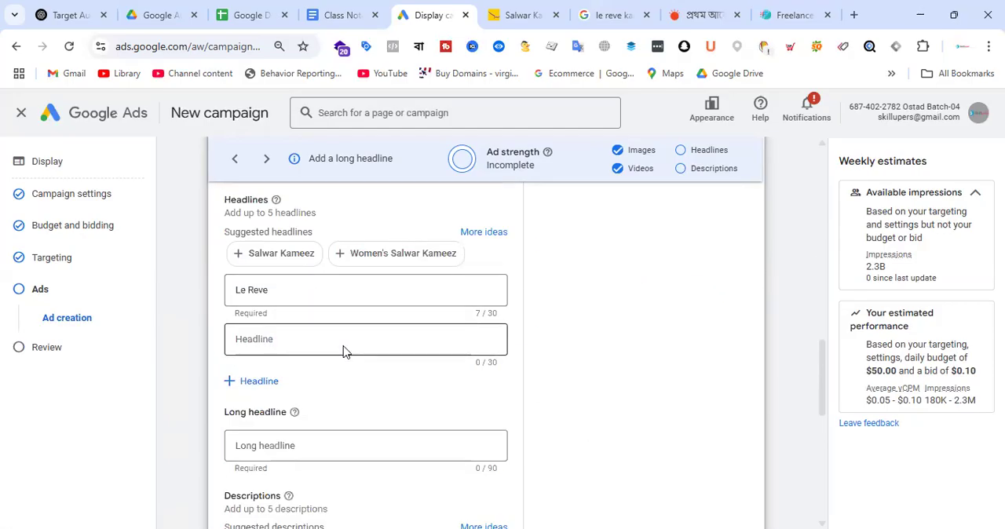
{"action": "left_click", "coordinate": [69, 15]}
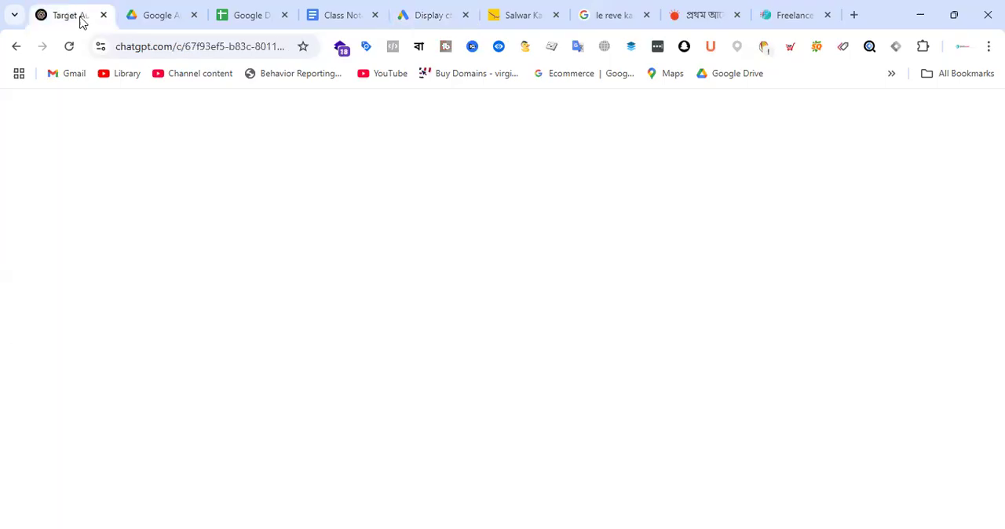
{"action": "scroll", "coordinate": [429, 240], "scroll_direction": "up", "scroll_amount": 15}
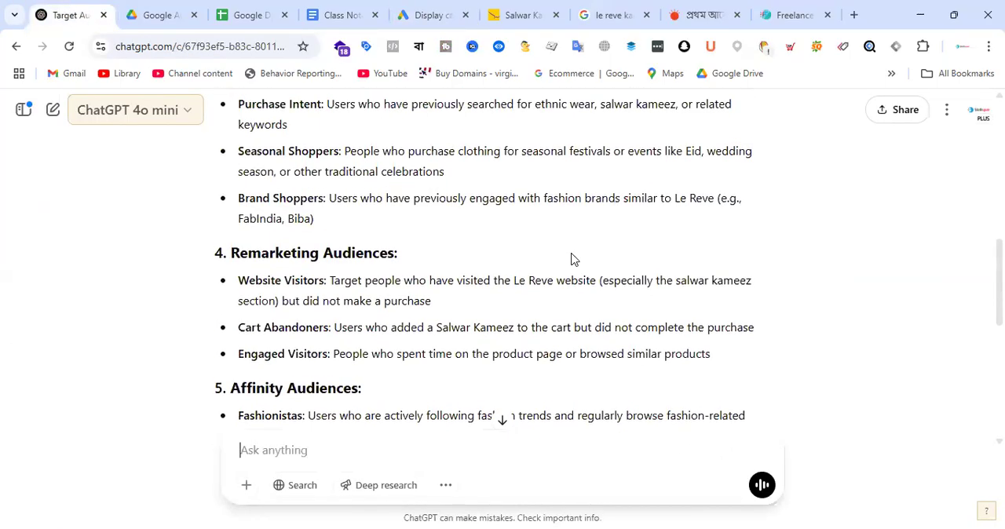
{"action": "scroll", "coordinate": [574, 255], "scroll_direction": "up", "scroll_amount": 3}
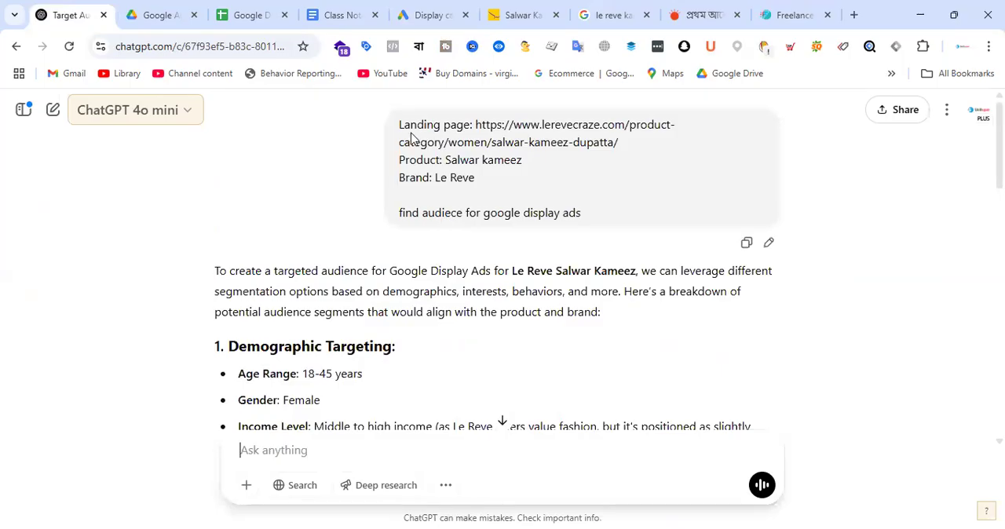
{"action": "left_click_drag", "start_coordinate": [401, 126], "coordinate": [477, 176]}
{"action": "key", "text": "ctrl+c"}
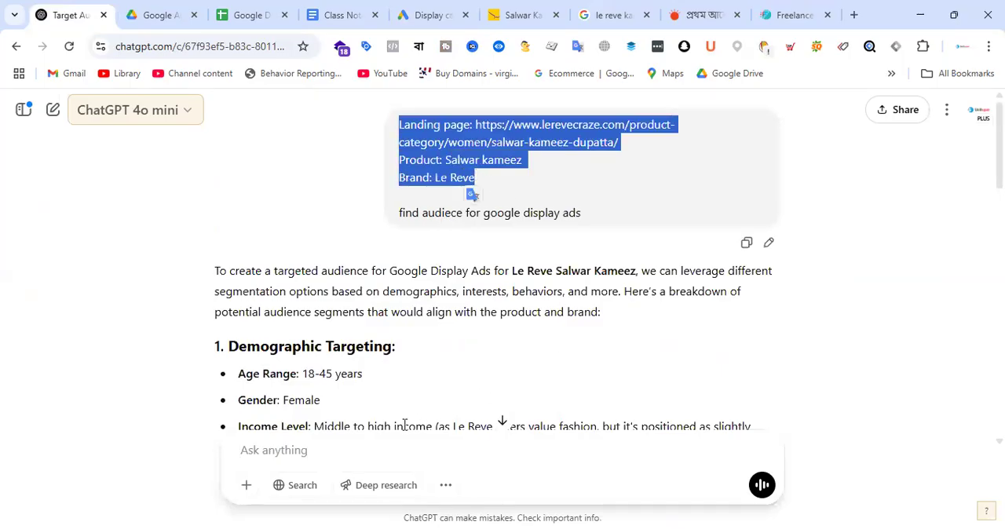
{"action": "left_click", "coordinate": [357, 458]}
{"action": "key", "text": "ctrl+v"}
{"action": "scroll", "coordinate": [650, 274], "scroll_direction": "down", "scroll_amount": 5}
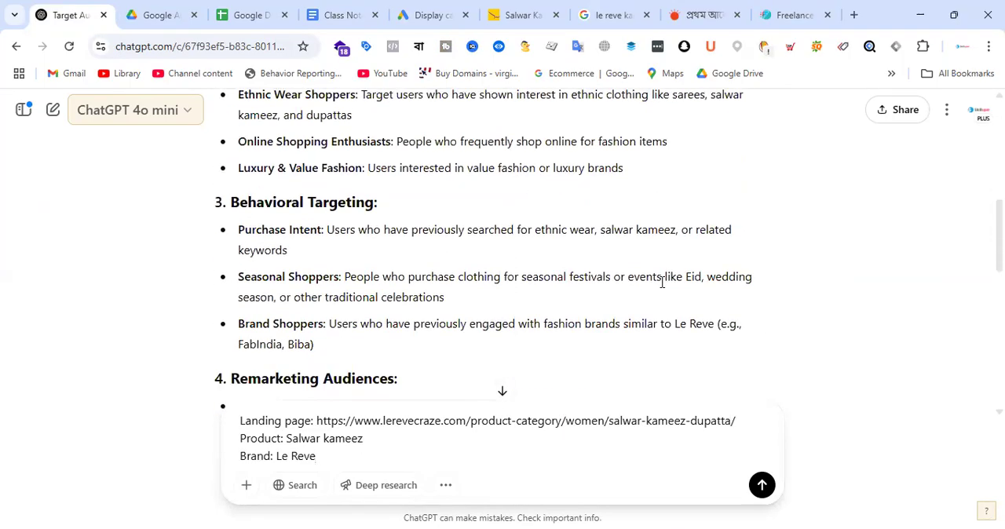
{"action": "key", "text": "shift+Return"}
{"action": "key", "text": "shift+Return"}
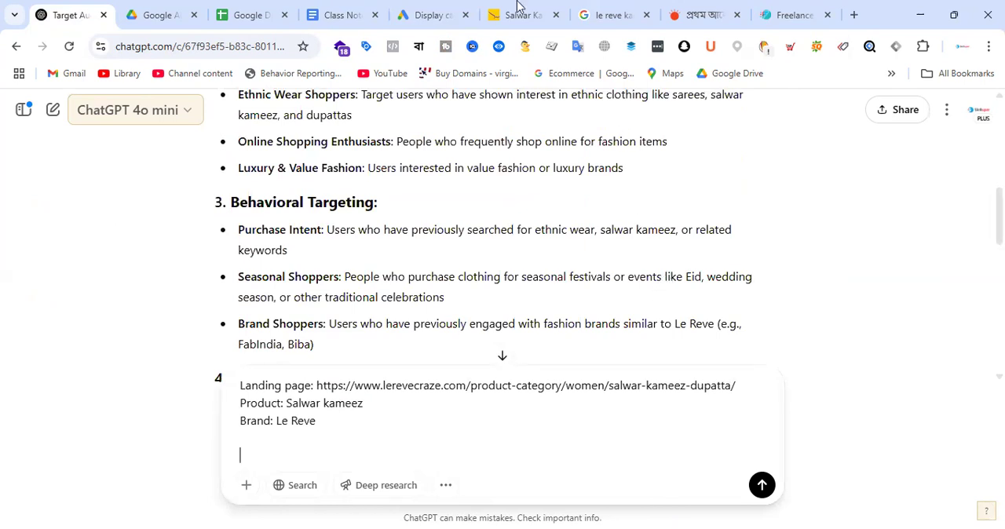
Step: Return to Google Ads and add three more empty headline fields to the ad, for five in all
{"action": "left_click", "coordinate": [435, 14]}
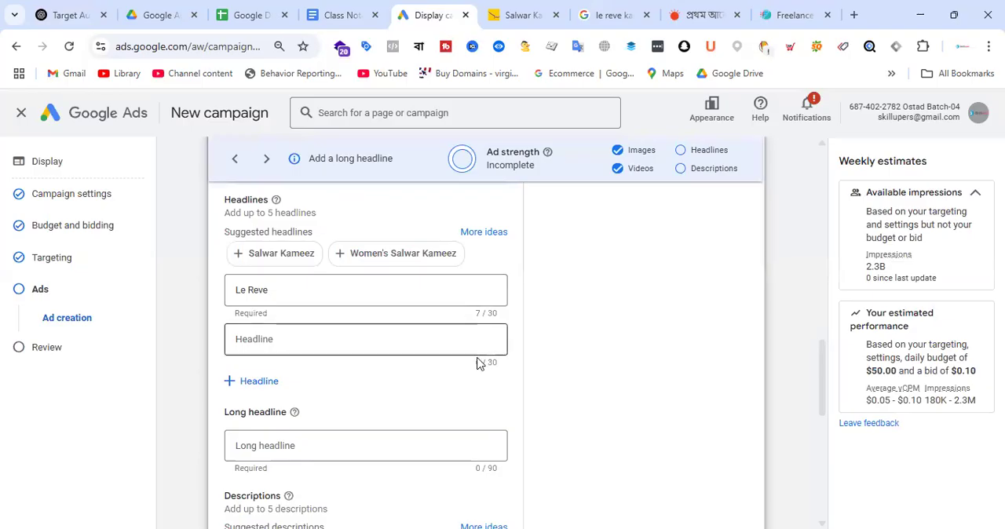
{"action": "scroll", "coordinate": [453, 358], "scroll_direction": "down", "scroll_amount": 1}
{"action": "scroll", "coordinate": [335, 324], "scroll_direction": "up", "scroll_amount": 1}
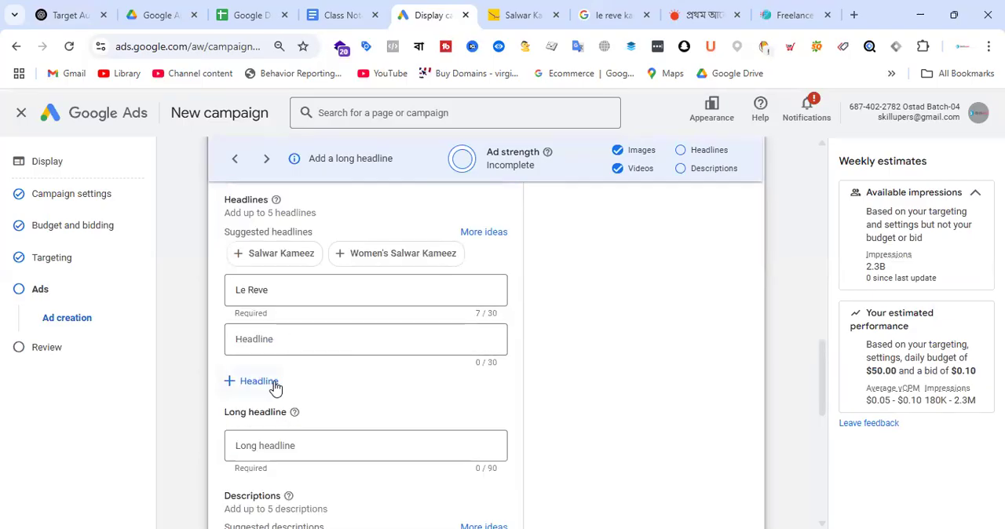
{"action": "left_click", "coordinate": [275, 383]}
{"action": "left_click", "coordinate": [262, 429]}
{"action": "scroll", "coordinate": [334, 390], "scroll_direction": "down", "scroll_amount": 2}
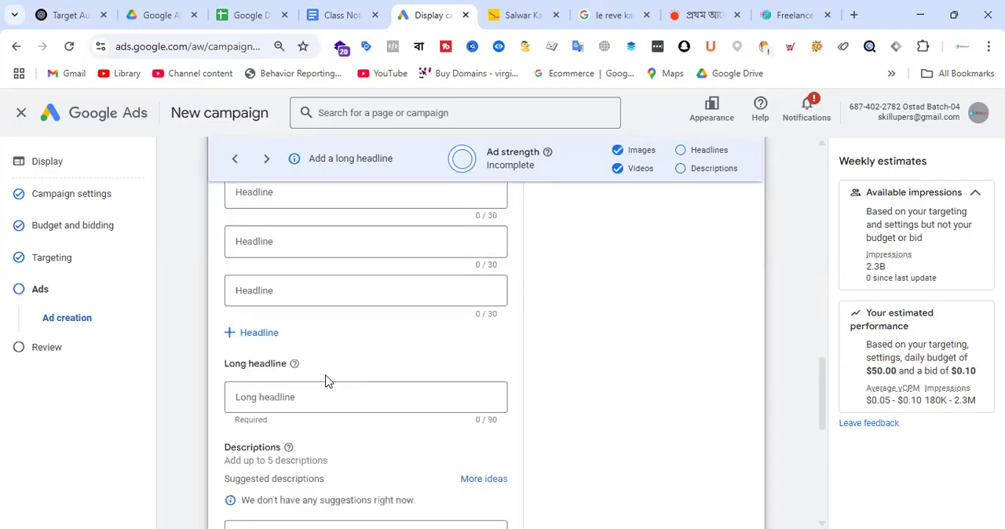
{"action": "left_click", "coordinate": [263, 334]}
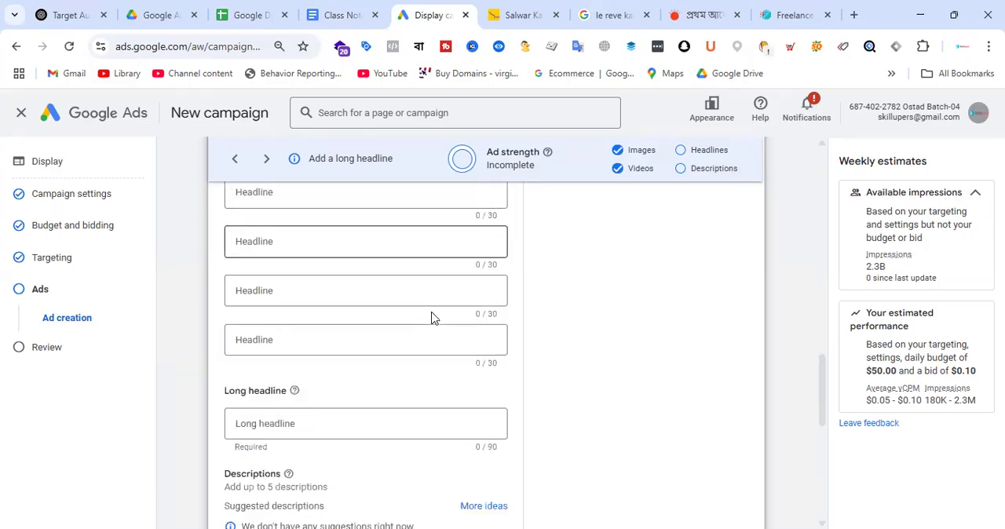
Step: Add three more empty description fields to the ad, for five in all
{"action": "scroll", "coordinate": [431, 318], "scroll_direction": "down", "scroll_amount": 2}
{"action": "scroll", "coordinate": [382, 318], "scroll_direction": "up", "scroll_amount": 1}
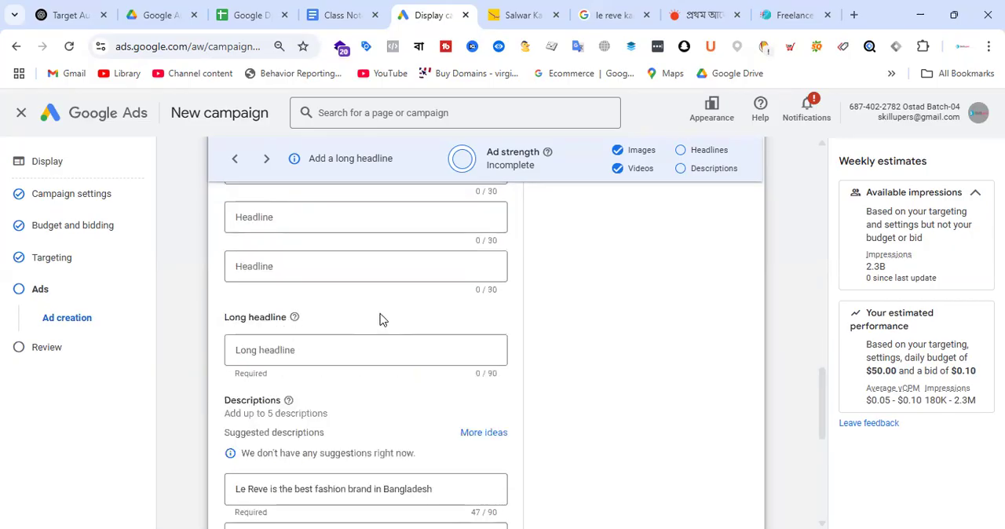
{"action": "scroll", "coordinate": [435, 312], "scroll_direction": "down", "scroll_amount": 2}
{"action": "scroll", "coordinate": [430, 261], "scroll_direction": "down", "scroll_amount": 1}
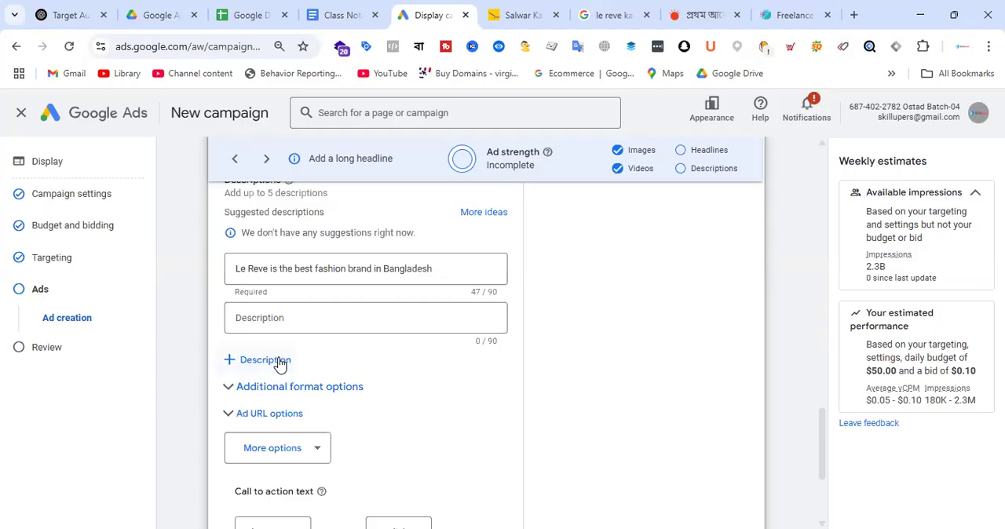
{"action": "left_click", "coordinate": [280, 360]}
{"action": "left_click", "coordinate": [289, 408]}
{"action": "left_click", "coordinate": [281, 457]}
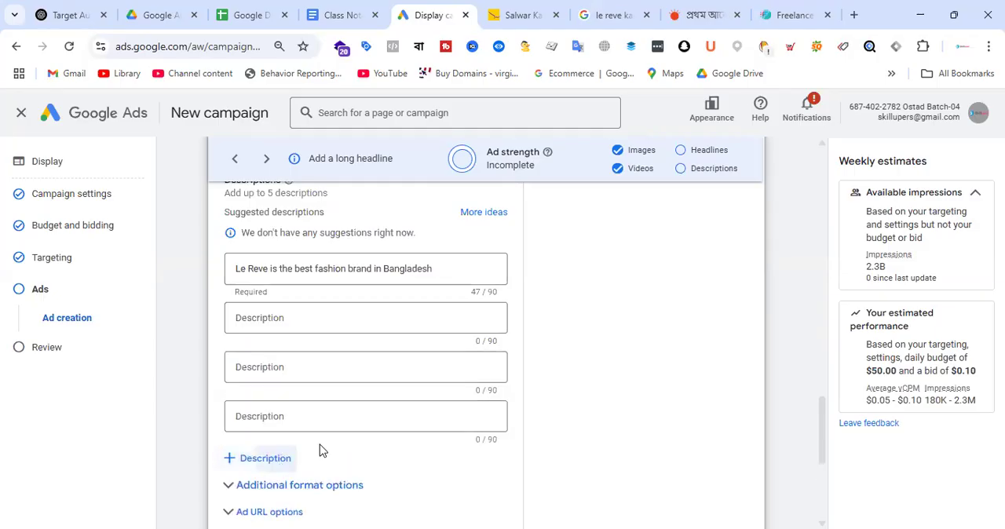
{"action": "scroll", "coordinate": [404, 345], "scroll_direction": "down", "scroll_amount": 2}
{"action": "scroll", "coordinate": [412, 330], "scroll_direction": "up", "scroll_amount": 1}
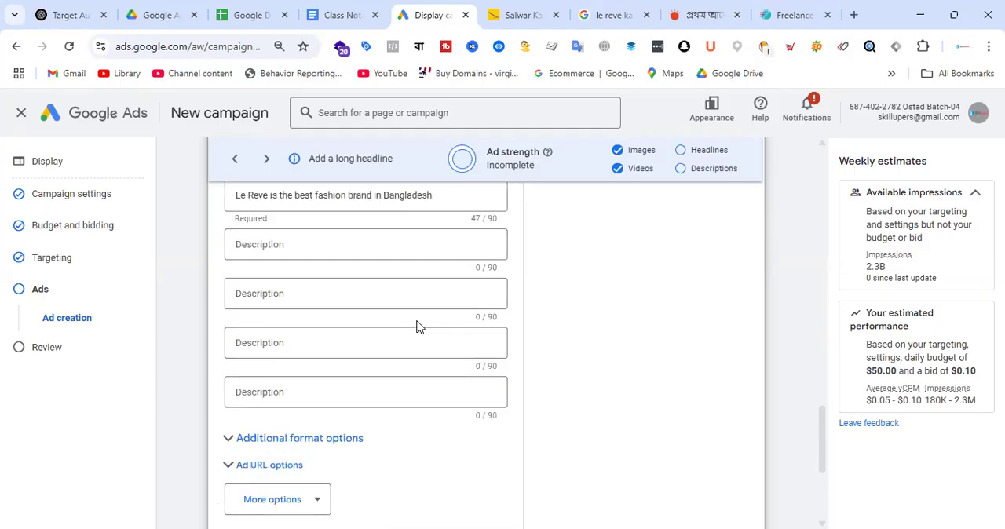
{"action": "scroll", "coordinate": [392, 309], "scroll_direction": "up", "scroll_amount": 4}
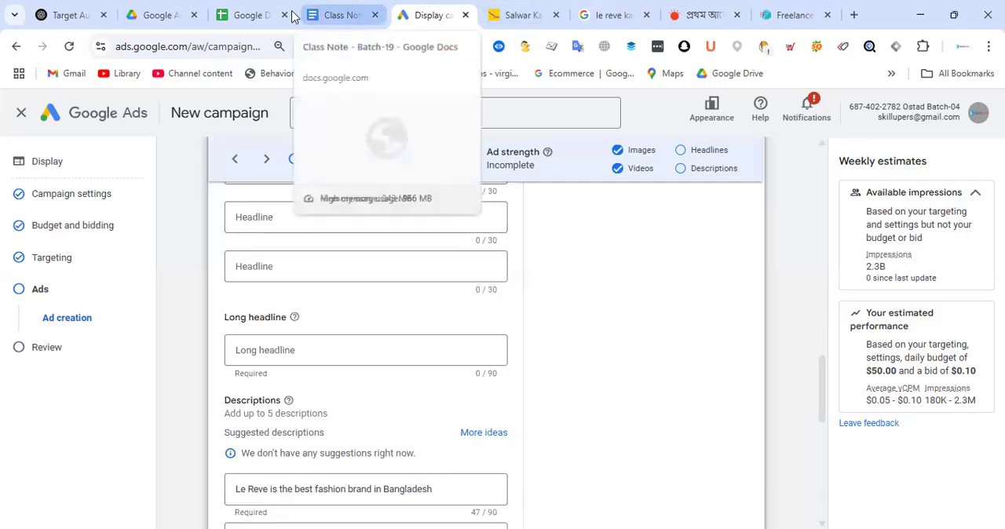
Step: Complete the ChatGPT prompt with "write headlines within 35 characters for google display ads", checking the ad's headline fields, and submit it
{"action": "left_click", "coordinate": [93, 18]}
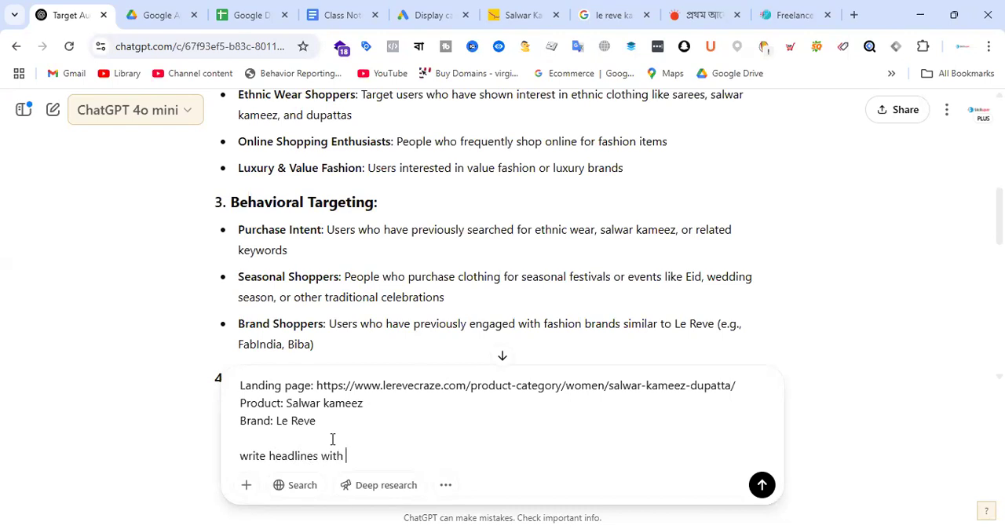
{"action": "type", "text": "in 35 characters"}
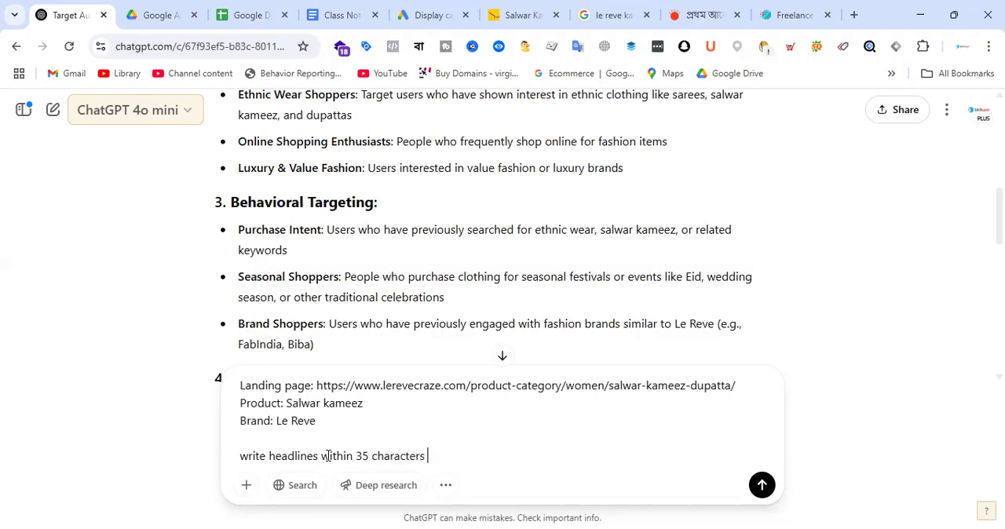
{"action": "left_click", "coordinate": [428, 15]}
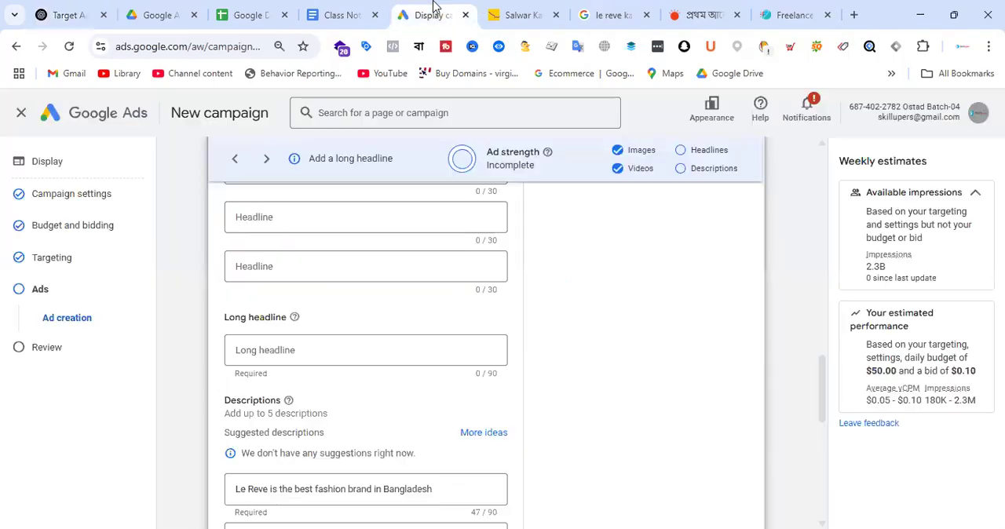
{"action": "scroll", "coordinate": [431, 318], "scroll_direction": "up", "scroll_amount": 1}
{"action": "scroll", "coordinate": [454, 289], "scroll_direction": "up", "scroll_amount": 1}
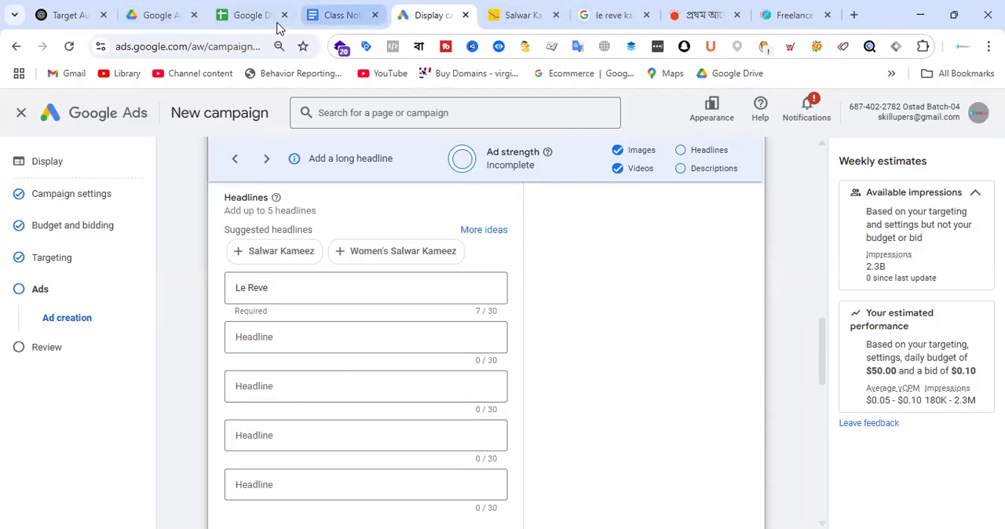
{"action": "left_click", "coordinate": [71, 13]}
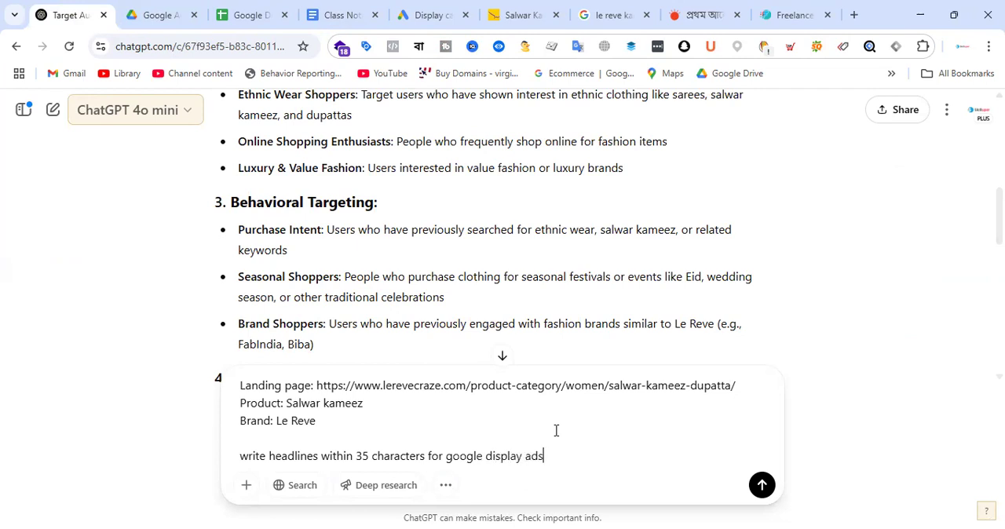
{"action": "key", "text": "Return"}
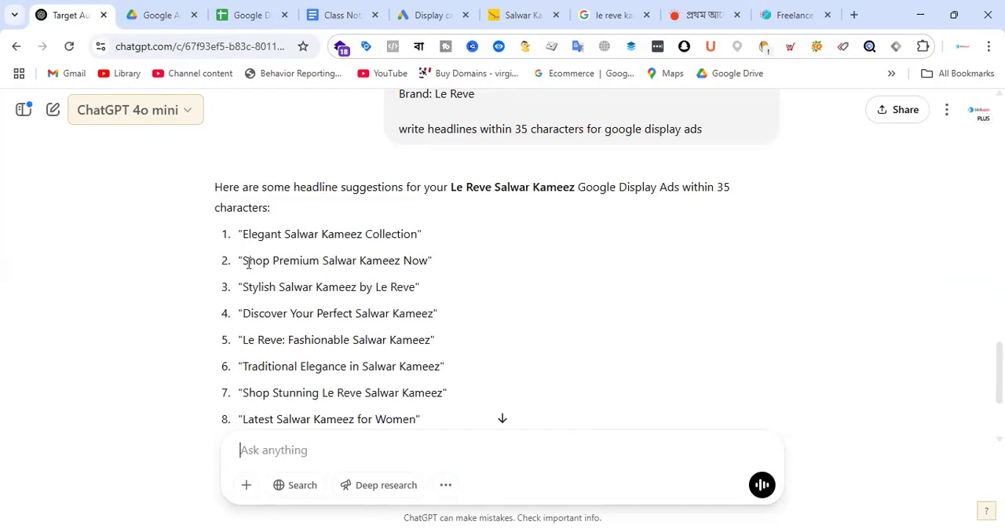
Step: Look through the suggested headlines in ChatGPT's reply, highlighting "Shop Premium Salwar Kameez Now"
{"action": "left_click_drag", "start_coordinate": [244, 261], "coordinate": [429, 261]}
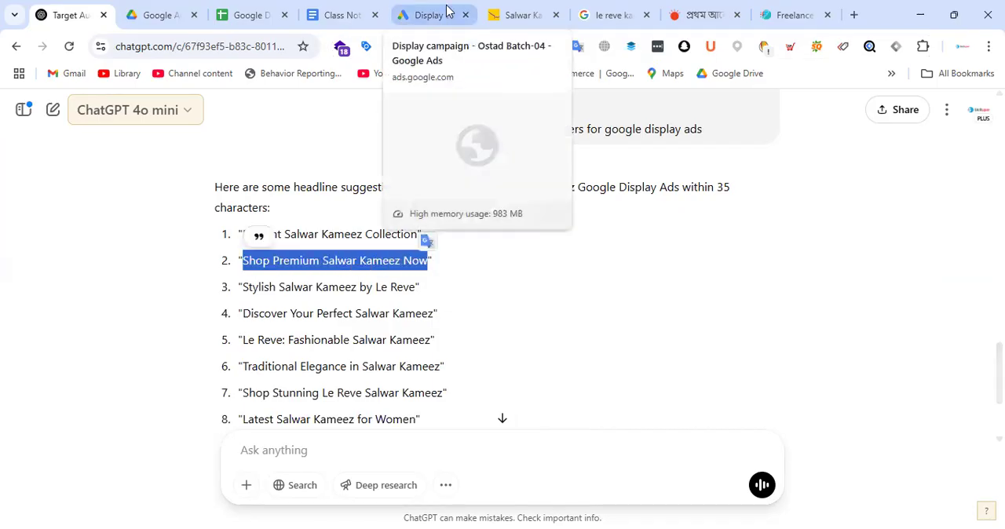
{"action": "scroll", "coordinate": [650, 381], "scroll_direction": "down", "scroll_amount": 2}
{"action": "scroll", "coordinate": [624, 305], "scroll_direction": "up", "scroll_amount": 4}
{"action": "scroll", "coordinate": [624, 305], "scroll_direction": "down", "scroll_amount": 3}
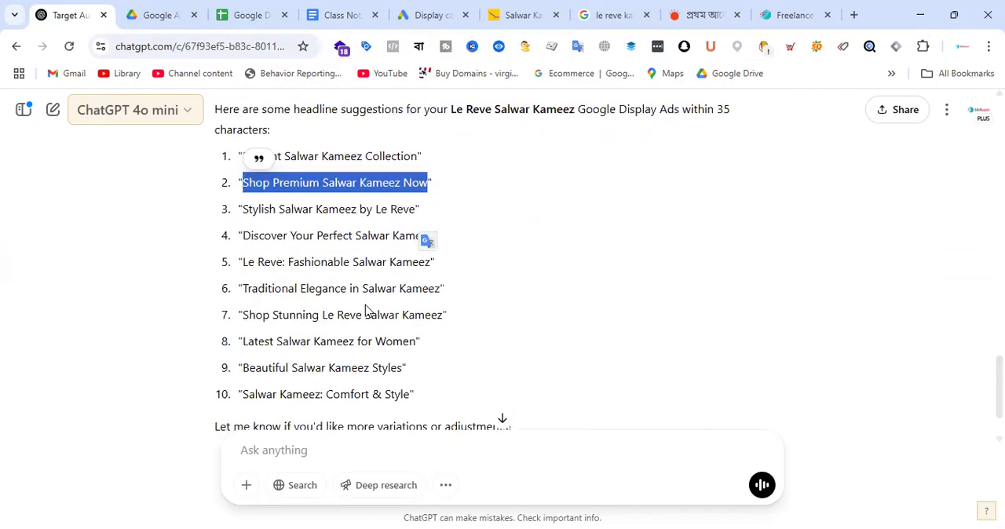
Step: Reuse the headline prompt in ChatGPT, append "for awarness & consideration campaign" and submit it
{"action": "scroll", "coordinate": [674, 240], "scroll_direction": "up", "scroll_amount": 4}
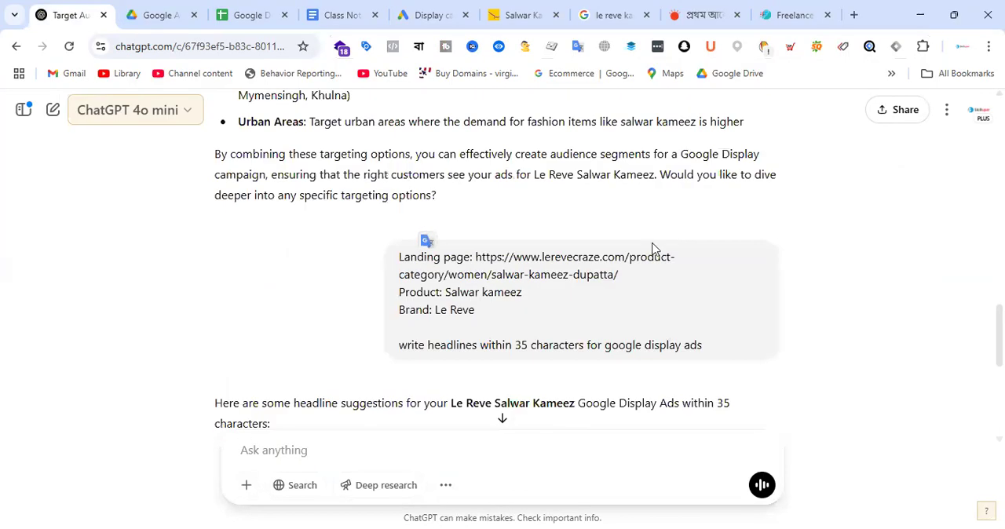
{"action": "left_click_drag", "start_coordinate": [398, 259], "coordinate": [727, 352]}
{"action": "key", "text": "ctrl+c"}
{"action": "left_click", "coordinate": [356, 458]}
{"action": "key", "text": "ctrl+v"}
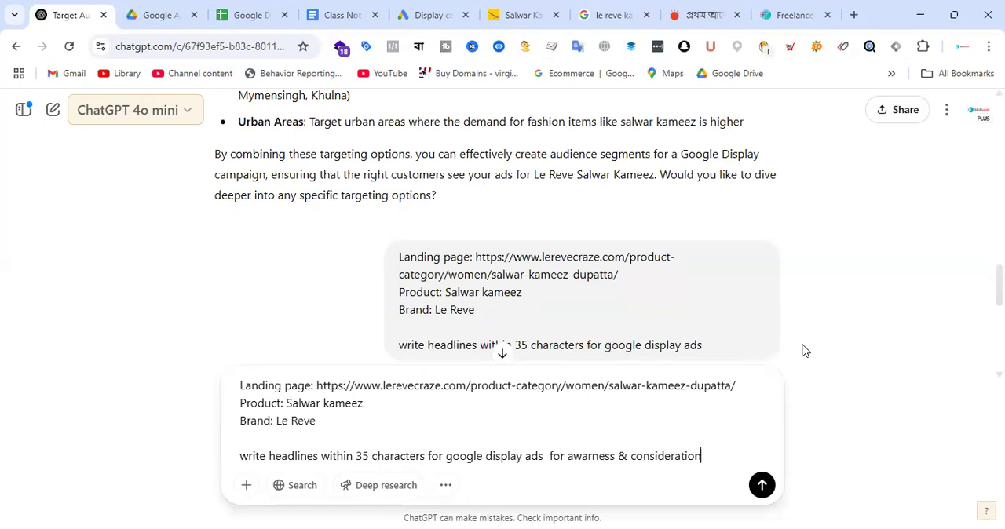
{"action": "type", "text": "gn"}
{"action": "scroll", "coordinate": [538, 251], "scroll_direction": "down", "scroll_amount": 3}
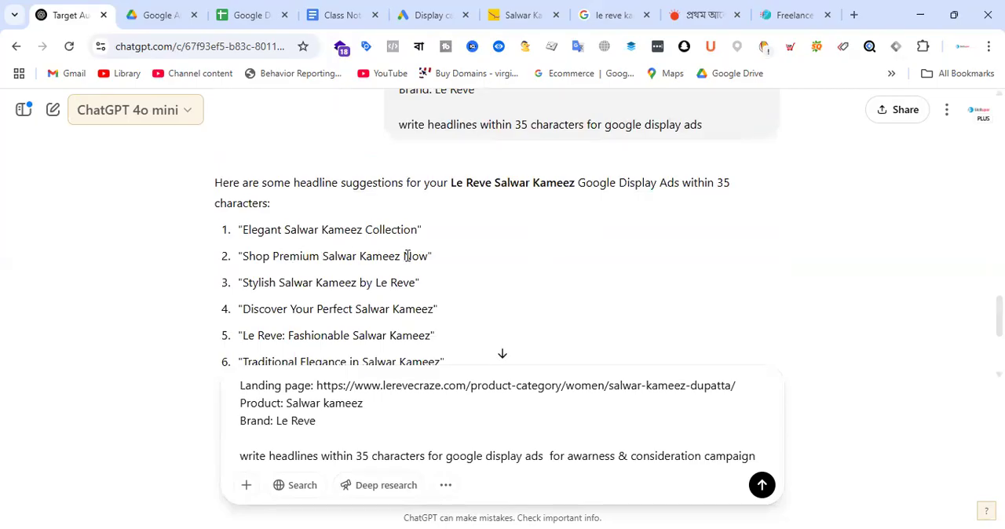
{"action": "scroll", "coordinate": [366, 260], "scroll_direction": "down", "scroll_amount": 2}
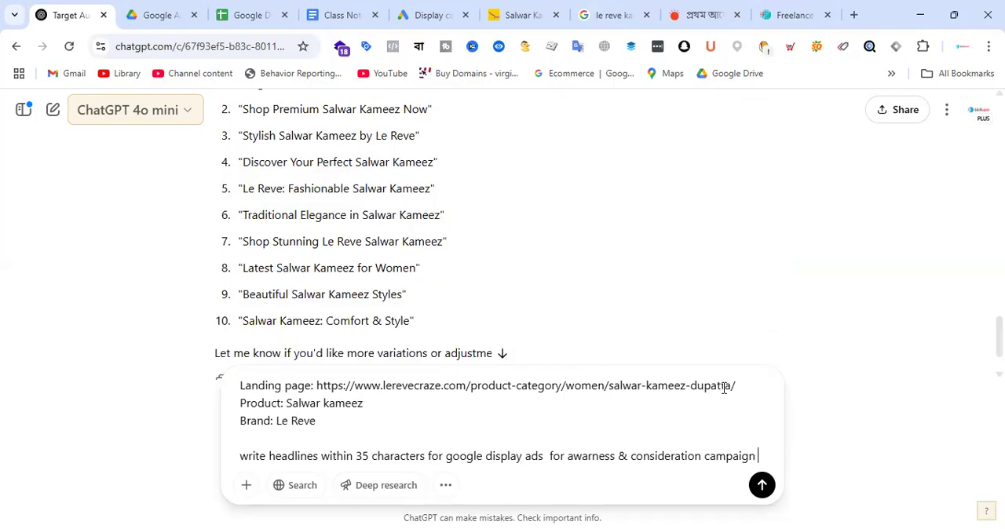
{"action": "key", "text": "Return"}
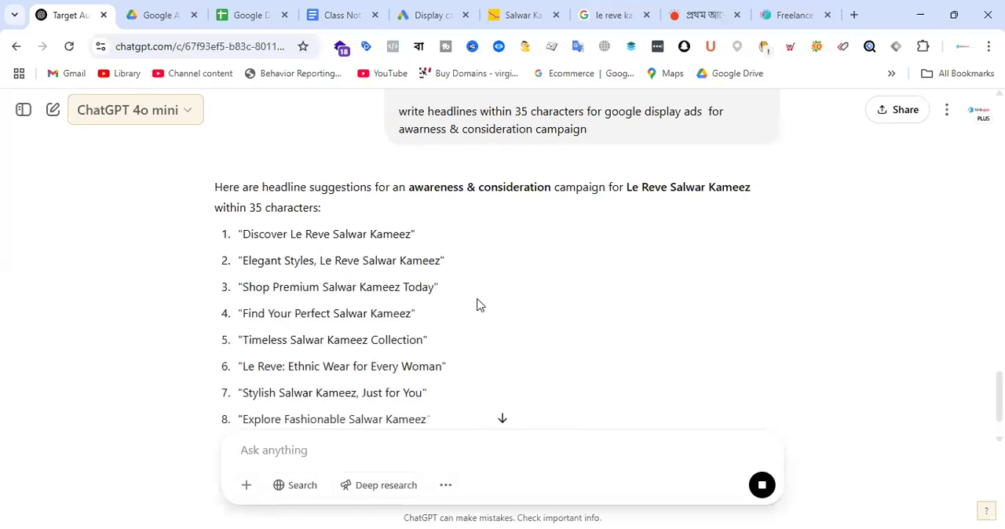
Step: Replace the first headline in the Google Ads ad with the ChatGPT suggestion "Stylish Salwar Kameez, Just for You"
{"action": "scroll", "coordinate": [476, 306], "scroll_direction": "down", "scroll_amount": 1}
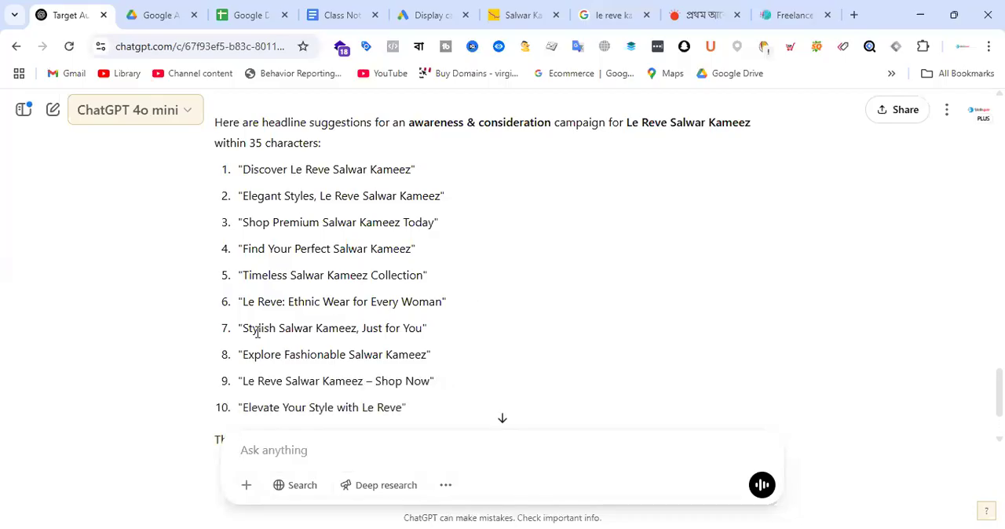
{"action": "left_click_drag", "start_coordinate": [244, 331], "coordinate": [422, 328]}
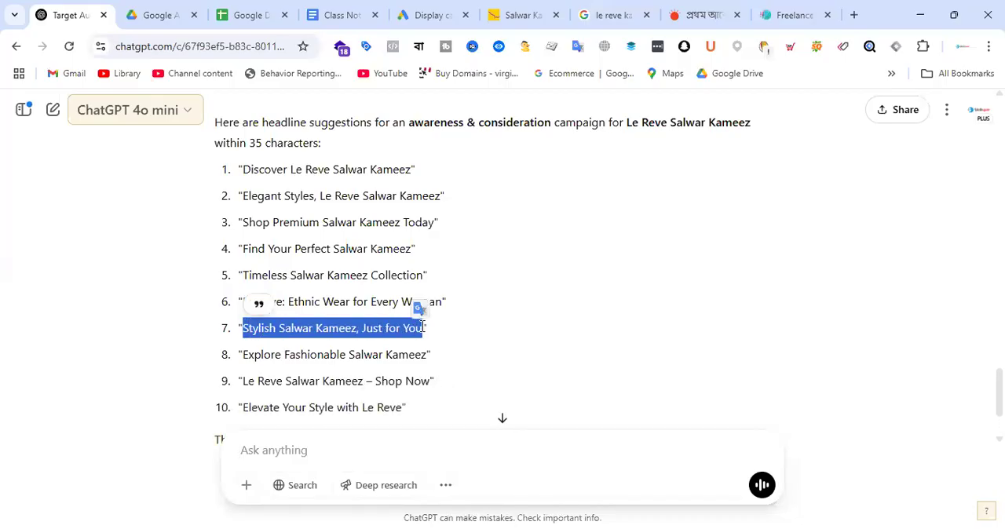
{"action": "left_click", "coordinate": [444, 8]}
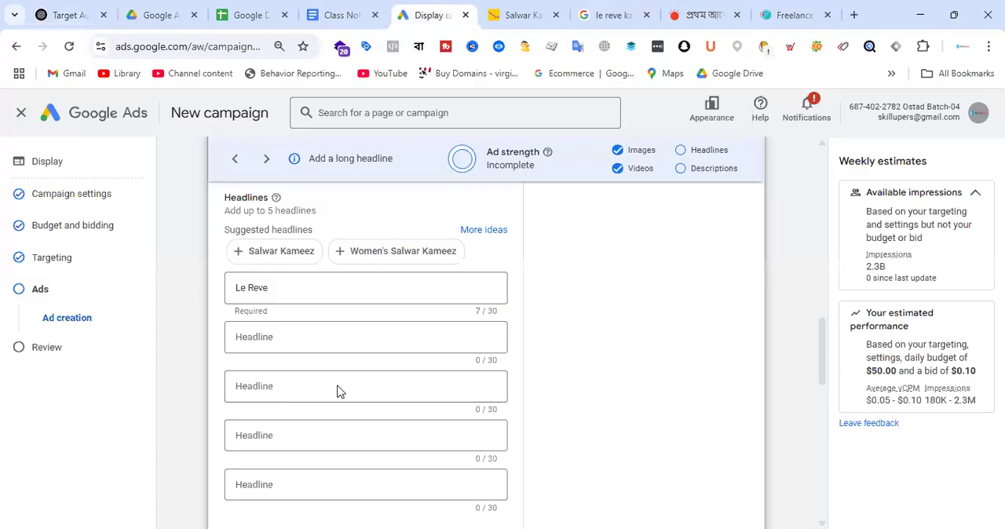
{"action": "left_click", "coordinate": [306, 288]}
{"action": "key", "text": "ctrl+a"}
{"action": "key", "text": "ctrl+v"}
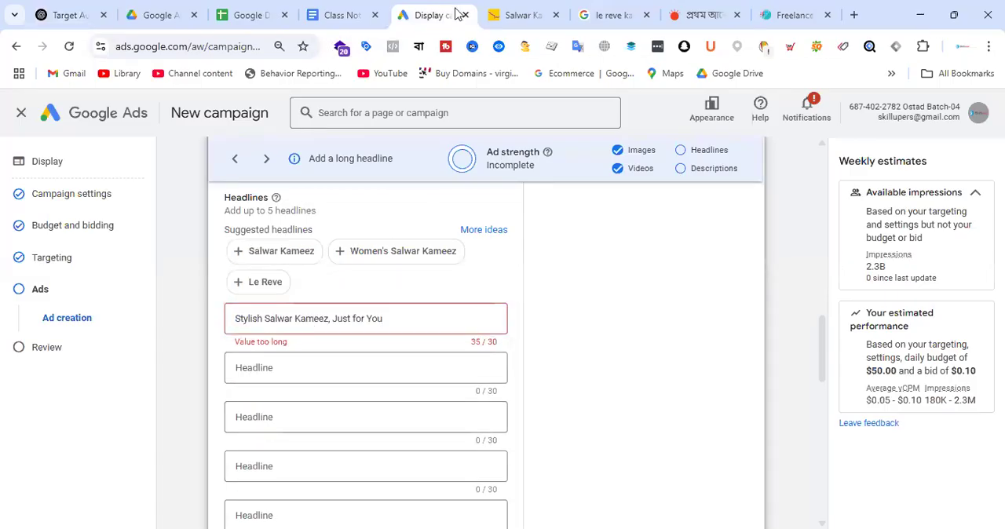
Step: Return to the ChatGPT conversation and submit the follow-up prompt "write within 30 characters" for the headlines
{"action": "left_click", "coordinate": [67, 11]}
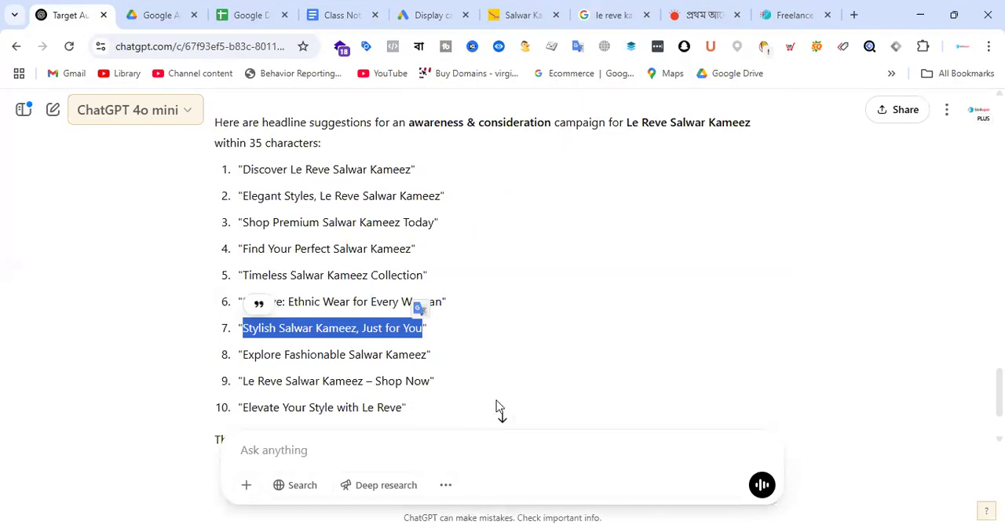
{"action": "left_click", "coordinate": [359, 444]}
{"action": "type", "text": "write"}
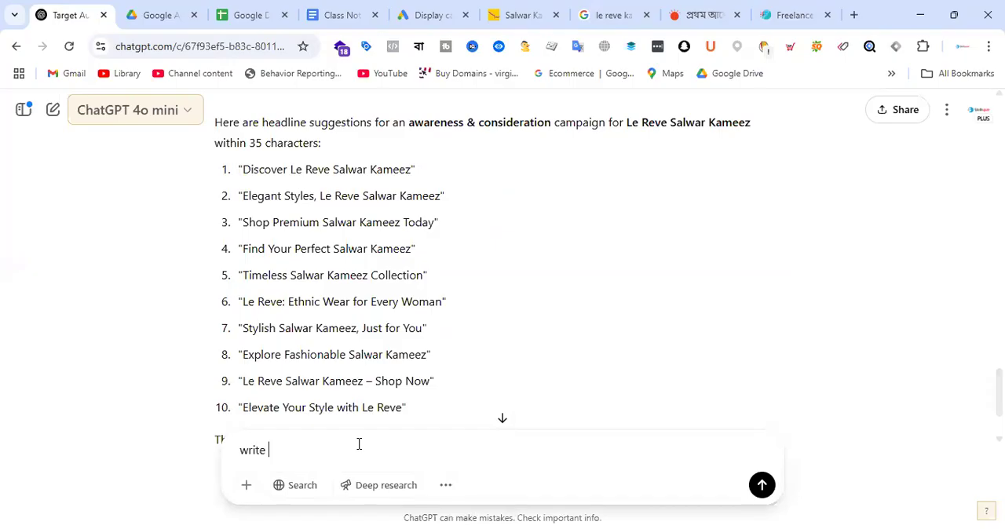
{"action": "type", "text": " within 30 characters"}
{"action": "key", "text": "Return"}
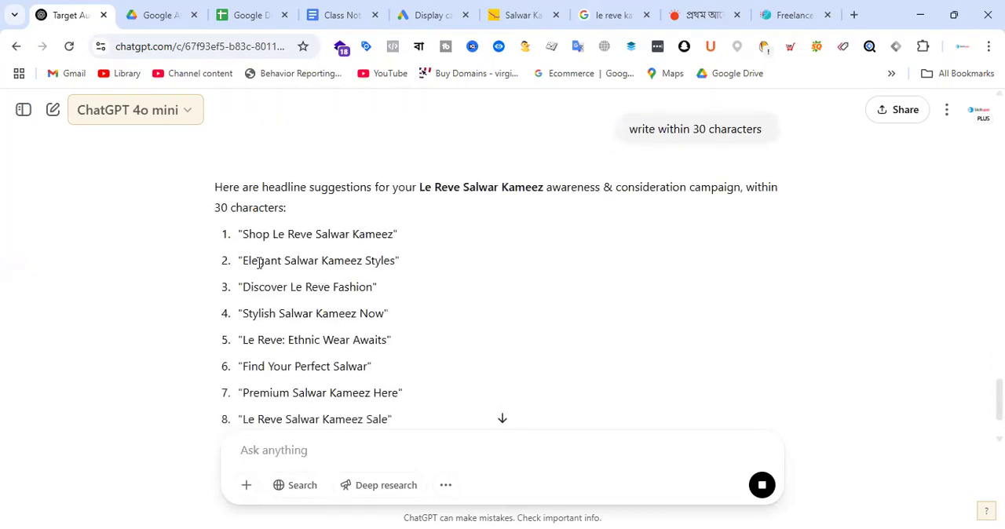
Step: Copy "Find Your Perfect Salwar" from ChatGPT's suggestions and replace the first Google Ads headline with it
{"action": "scroll", "coordinate": [392, 299], "scroll_direction": "down", "scroll_amount": 1}
{"action": "left_click_drag", "start_coordinate": [245, 295], "coordinate": [368, 296]}
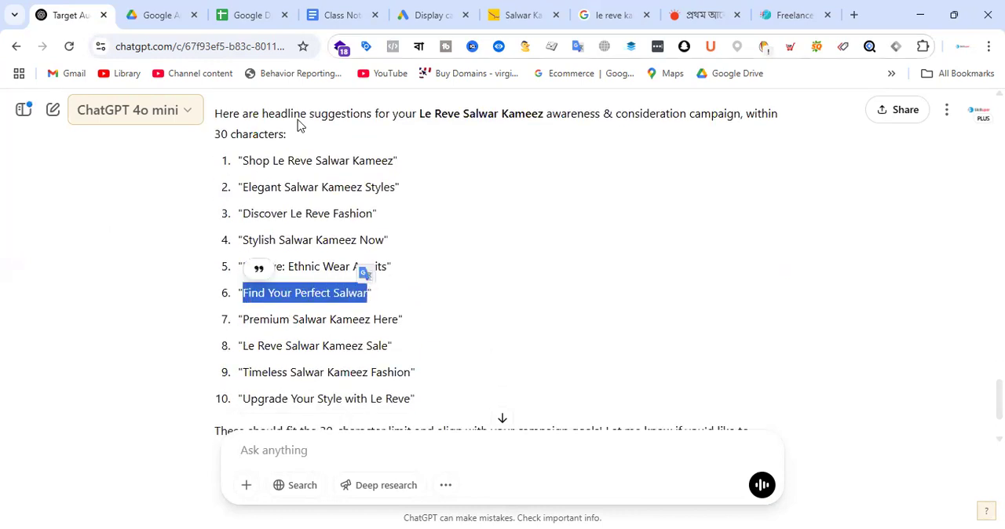
{"action": "left_click", "coordinate": [432, 15]}
{"action": "triple_click", "coordinate": [403, 330]}
{"action": "key", "text": "ctrl+v"}
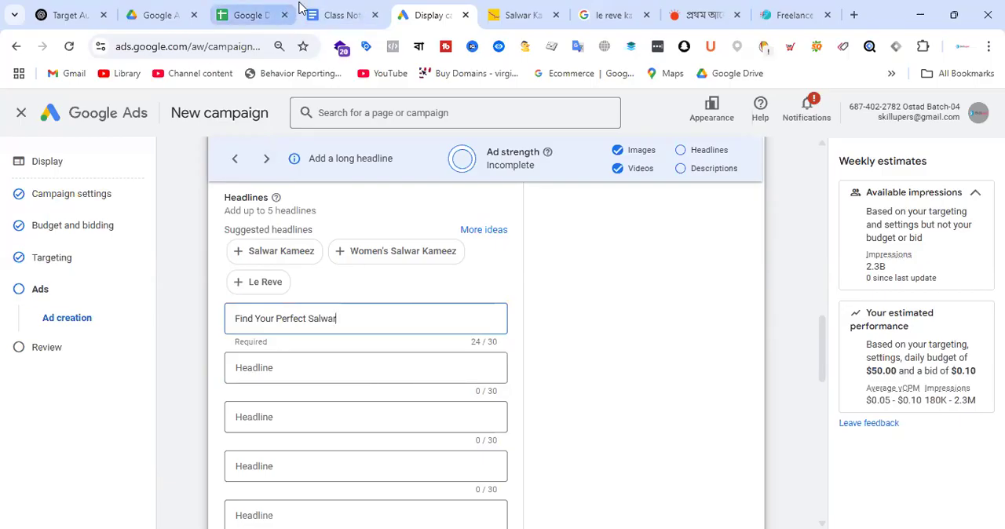
Step: Ask ChatGPT to write the headline suggestions again within 33 characters
{"action": "left_click", "coordinate": [66, 11]}
{"action": "left_click", "coordinate": [357, 457]}
{"action": "type", "text": "wirite"}
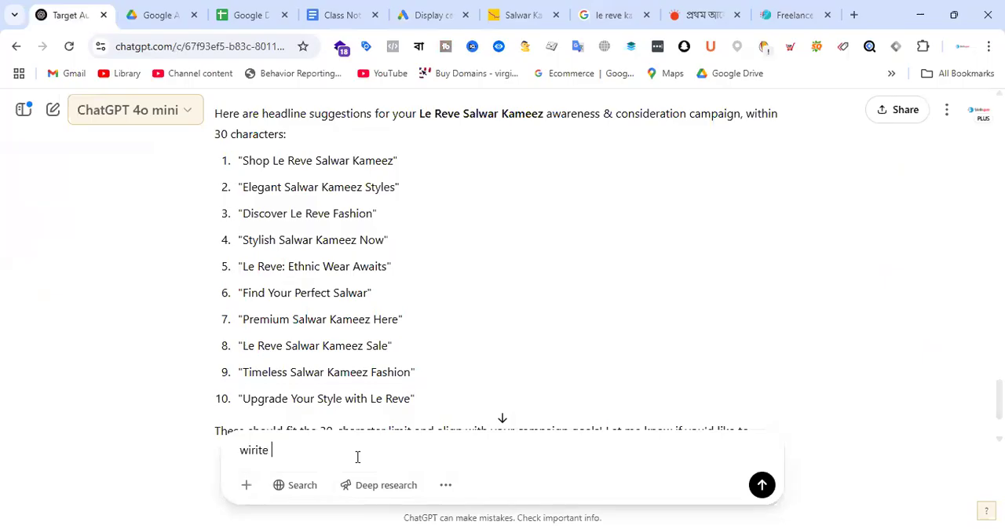
{"action": "type", "text": " within 33 characte"}
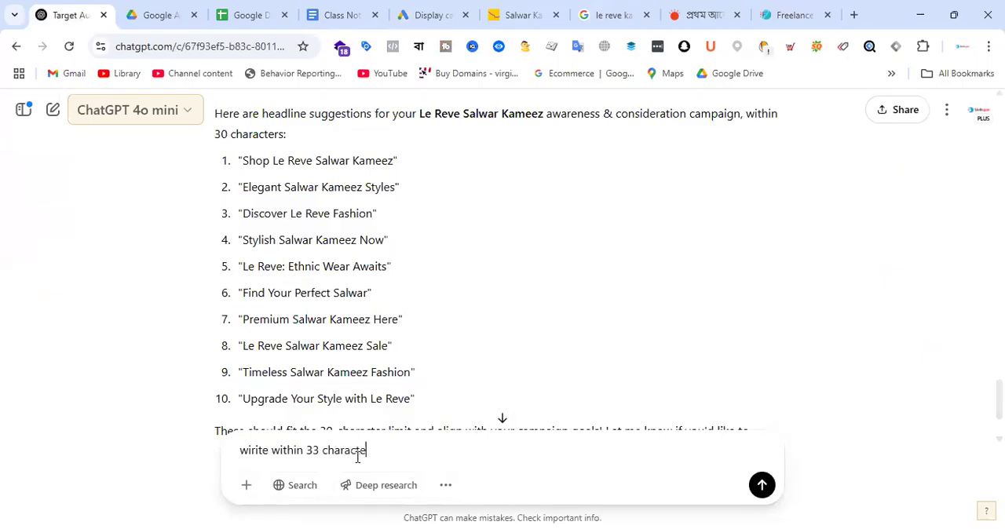
{"action": "type", "text": "rs"}
{"action": "key", "text": "Return"}
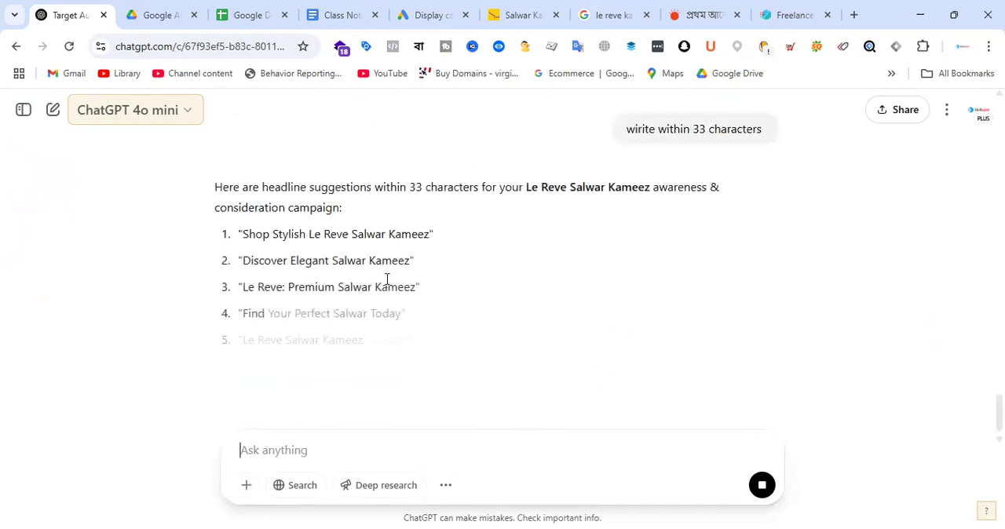
Step: Replace the first headline in the Google Ads ad with the ChatGPT suggestion "Discover Elegant Salwar Kameez"
{"action": "left_click_drag", "start_coordinate": [245, 259], "coordinate": [411, 260]}
{"action": "key", "text": "ctrl+c"}
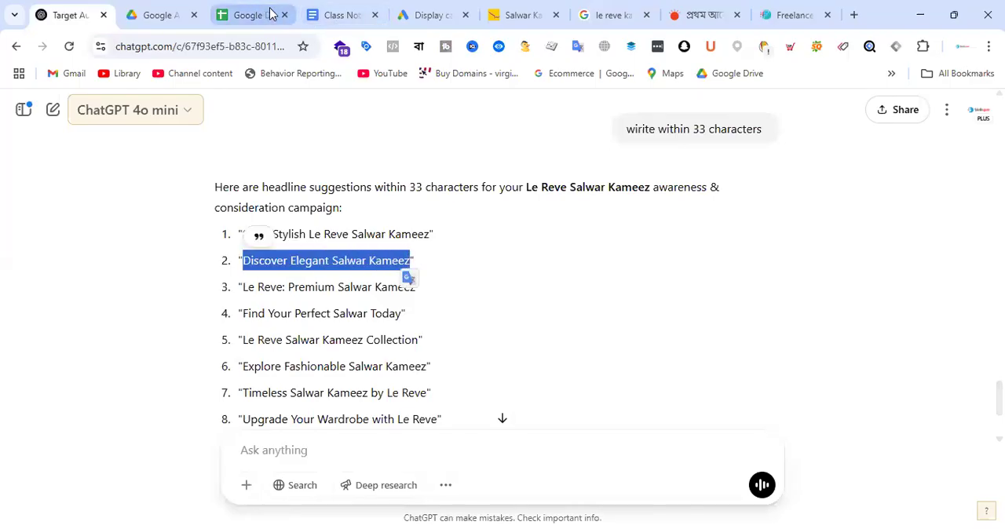
{"action": "left_click", "coordinate": [446, 9]}
{"action": "key", "text": "ctrl+a"}
{"action": "key", "text": "ctrl+v"}
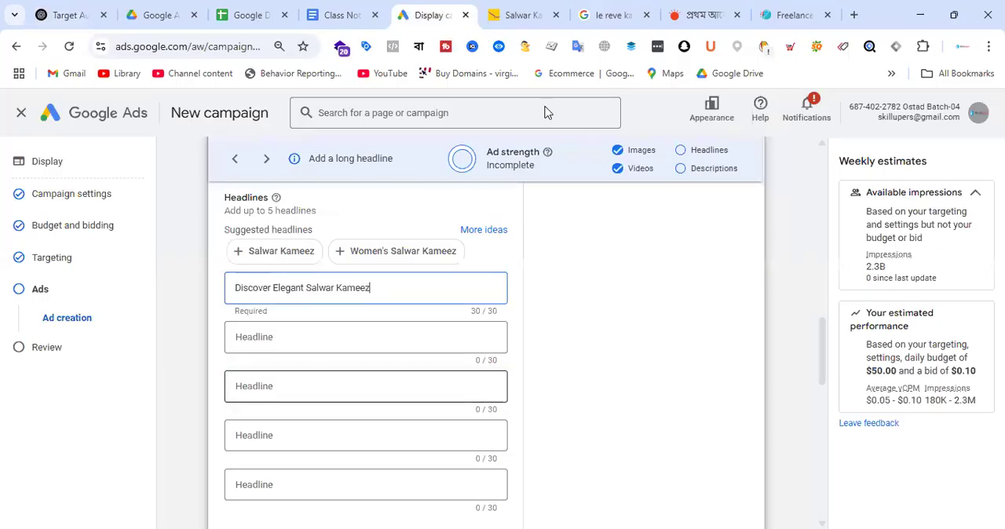
{"action": "left_click", "coordinate": [505, 10]}
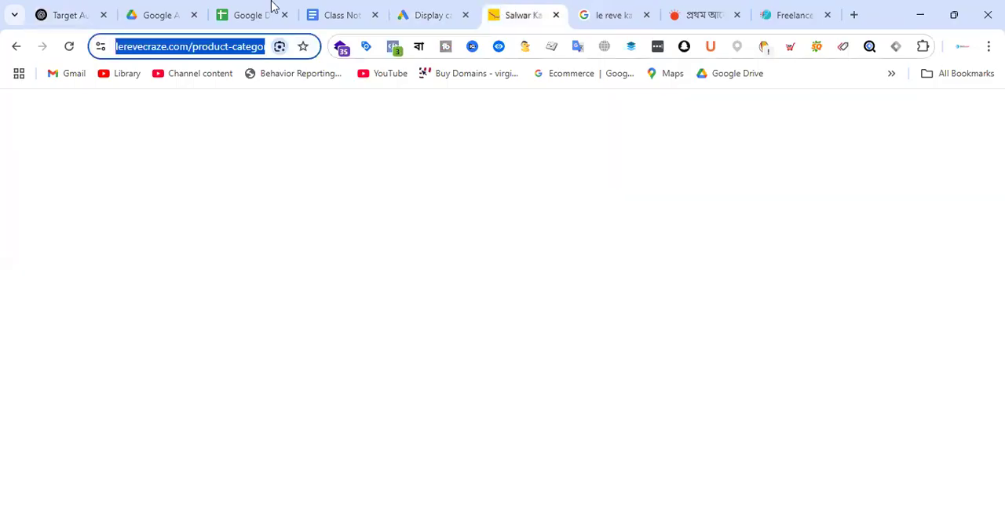
{"action": "left_click", "coordinate": [442, 9]}
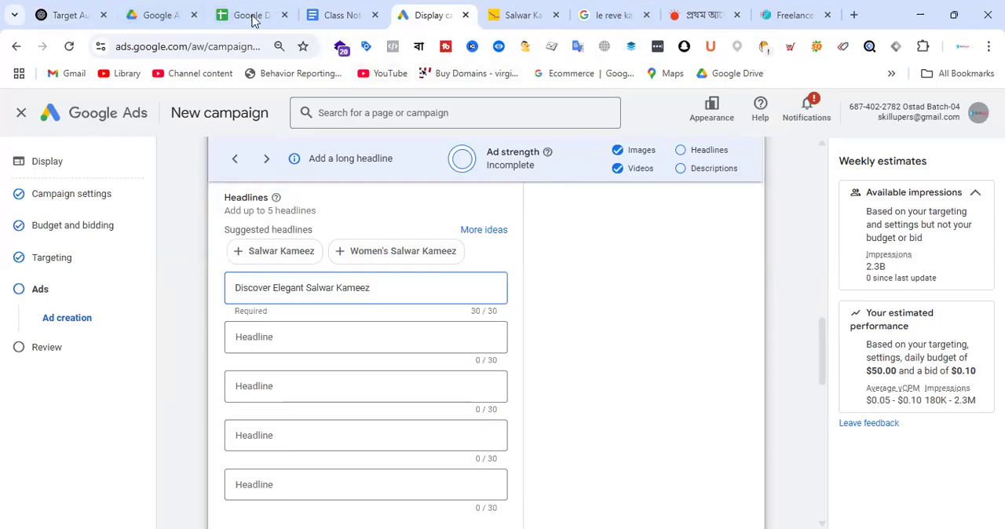
Step: Copy "Le Reve: Premium Salwar Kameez" from ChatGPT's list and enter it as the ad's second headline in Google Ads
{"action": "left_click", "coordinate": [65, 16]}
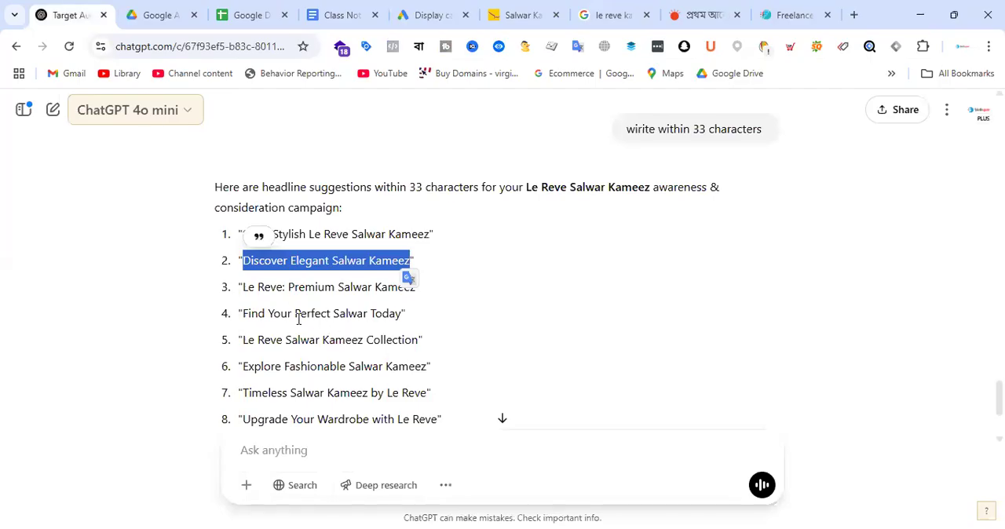
{"action": "left_click_drag", "start_coordinate": [245, 288], "coordinate": [417, 288]}
{"action": "key", "text": "ctrl+c"}
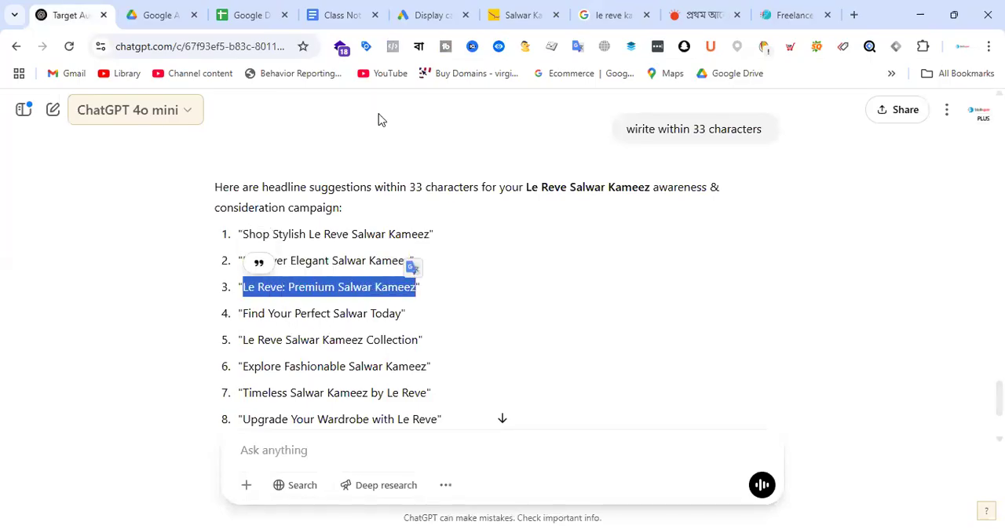
{"action": "left_click", "coordinate": [427, 15]}
{"action": "left_click", "coordinate": [285, 341]}
{"action": "key", "text": "ctrl+v"}
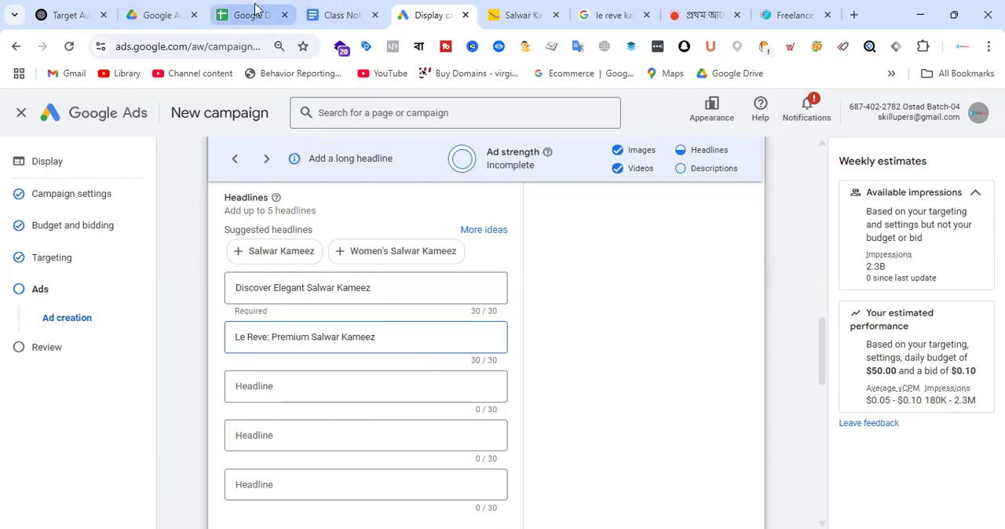
Step: Copy "Explore Fashionable Salwar Kameez" from ChatGPT's list and enter it as the ad's third headline in Google Ads
{"action": "left_click", "coordinate": [78, 9]}
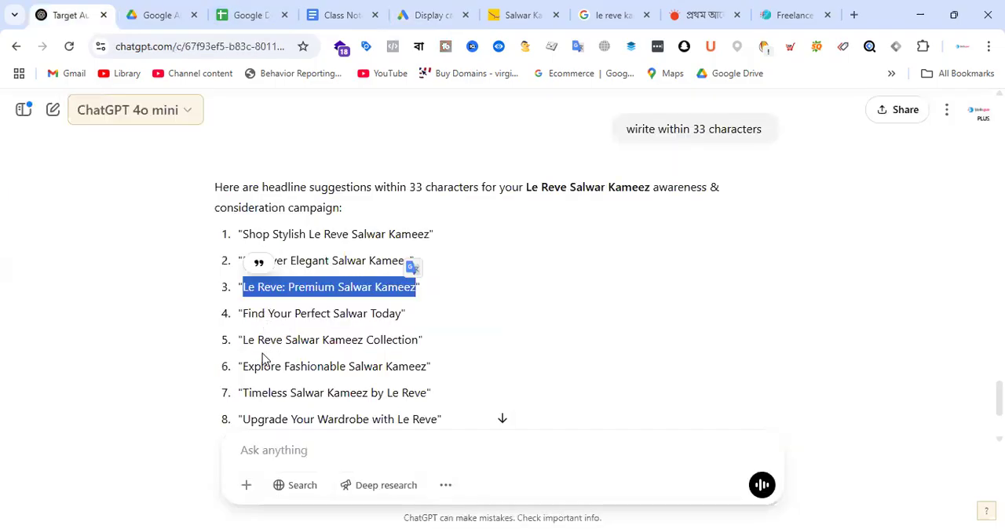
{"action": "left_click_drag", "start_coordinate": [246, 366], "coordinate": [424, 363]}
{"action": "key", "text": "ctrl+c"}
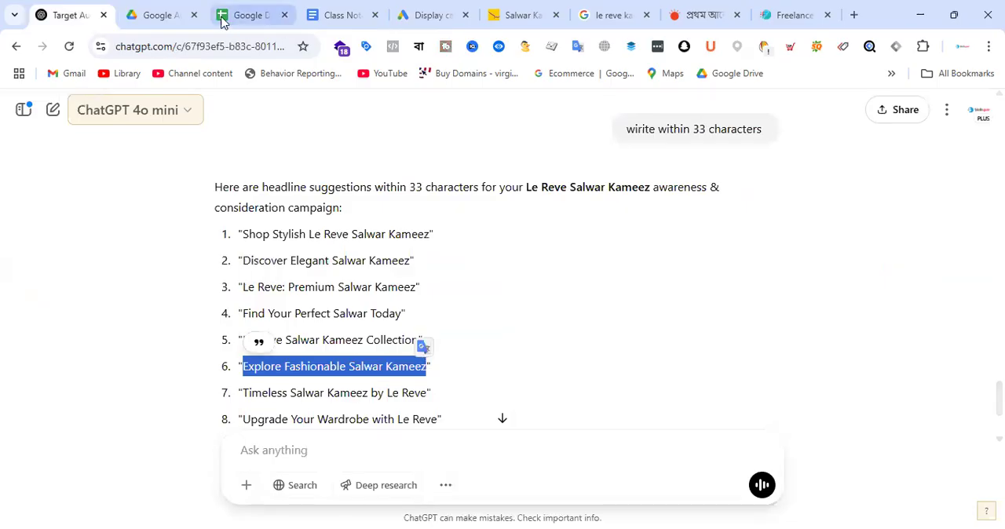
{"action": "left_click", "coordinate": [427, 14]}
{"action": "left_click", "coordinate": [295, 389]}
{"action": "key", "text": "ctrl+v"}
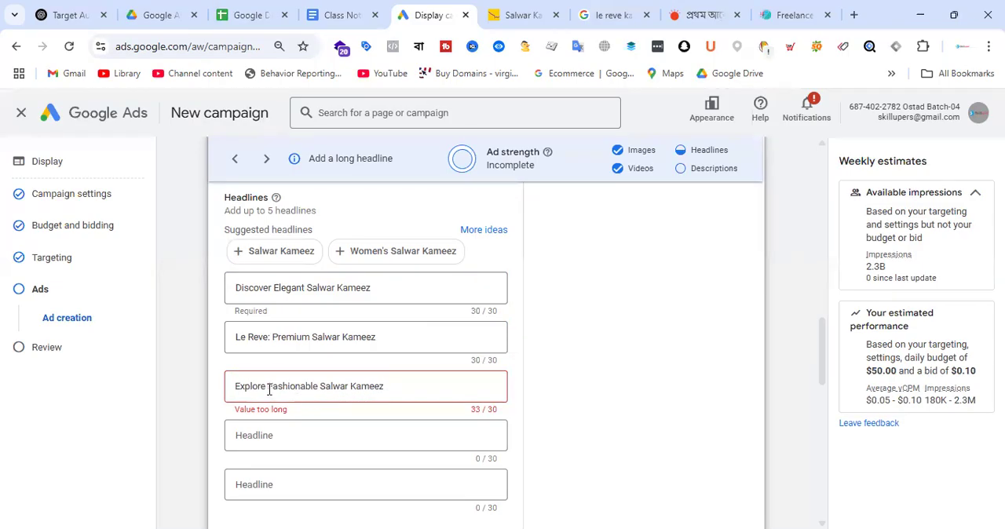
Step: Submit "Explore Fashionable Salwar Kameez" to ChatGPT with the instruction "rewrite it within 30 characters" on a second line
{"action": "left_click", "coordinate": [162, 13]}
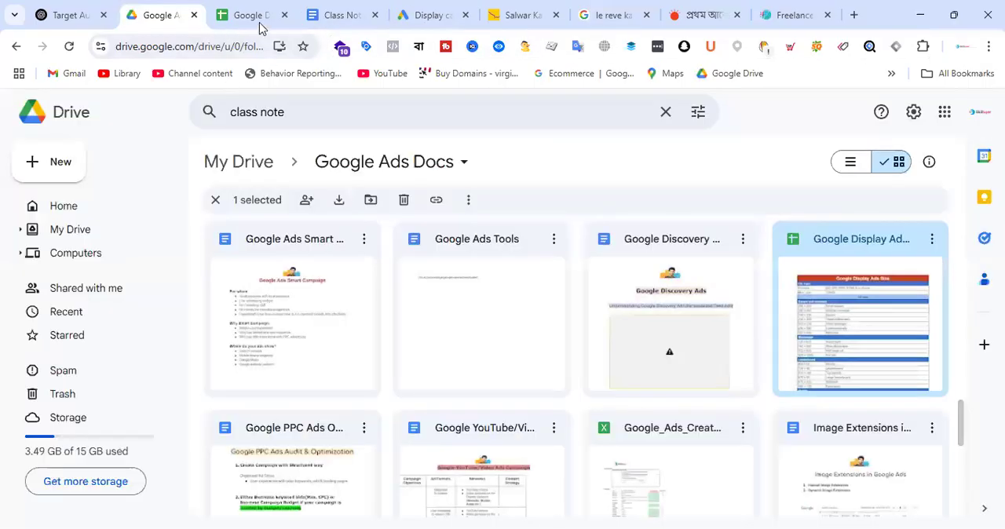
{"action": "left_click", "coordinate": [63, 11]}
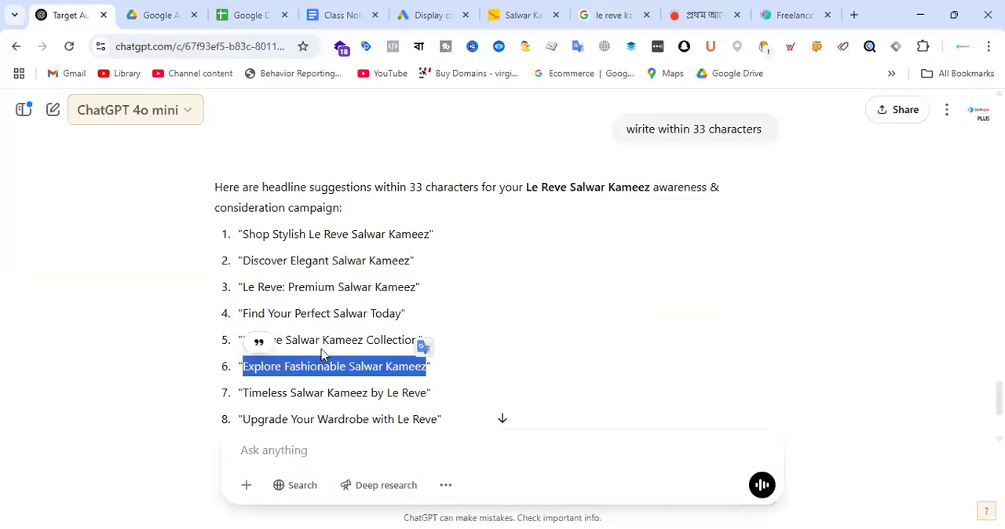
{"action": "right_click", "coordinate": [303, 362]}
{"action": "left_click", "coordinate": [364, 174]}
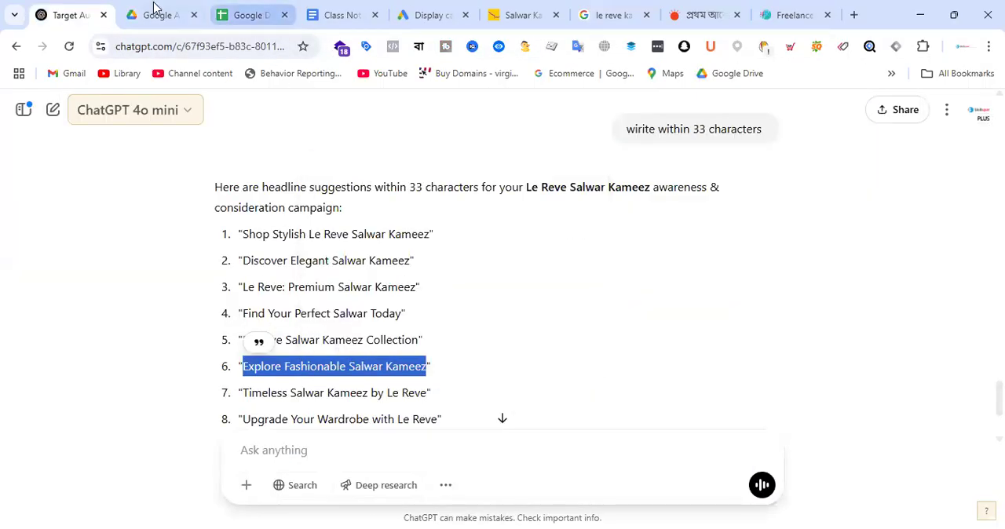
{"action": "left_click", "coordinate": [350, 460]}
{"action": "key", "text": "ctrl+v"}
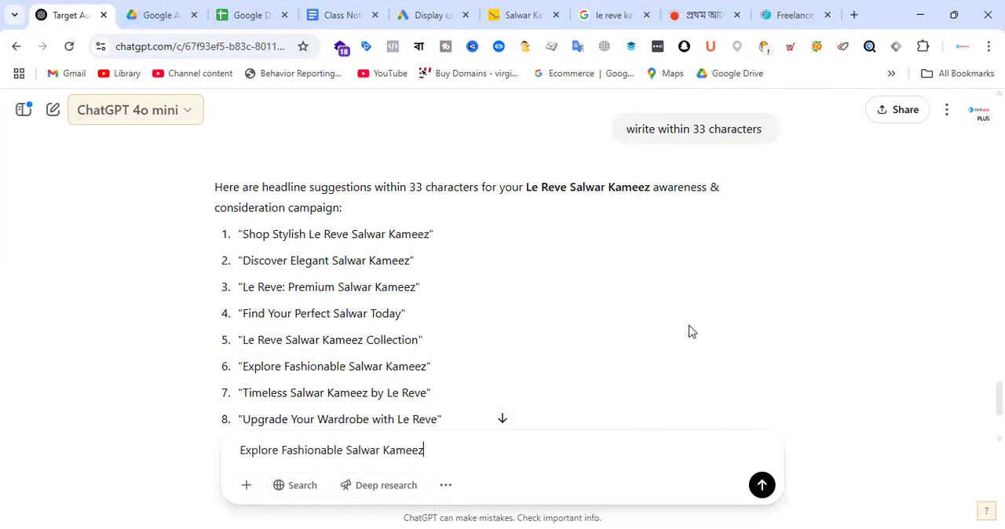
{"action": "key", "text": "shift+Return"}
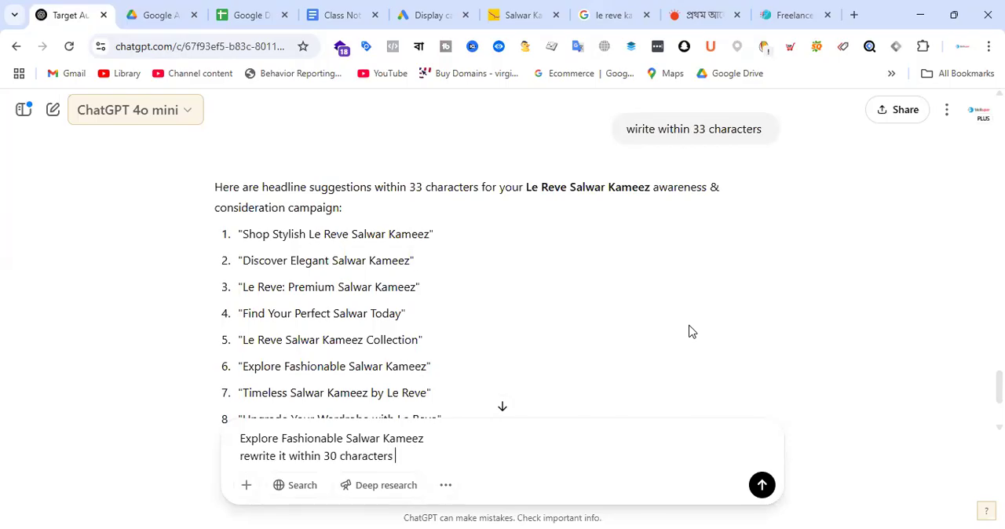
{"action": "key", "text": "Return"}
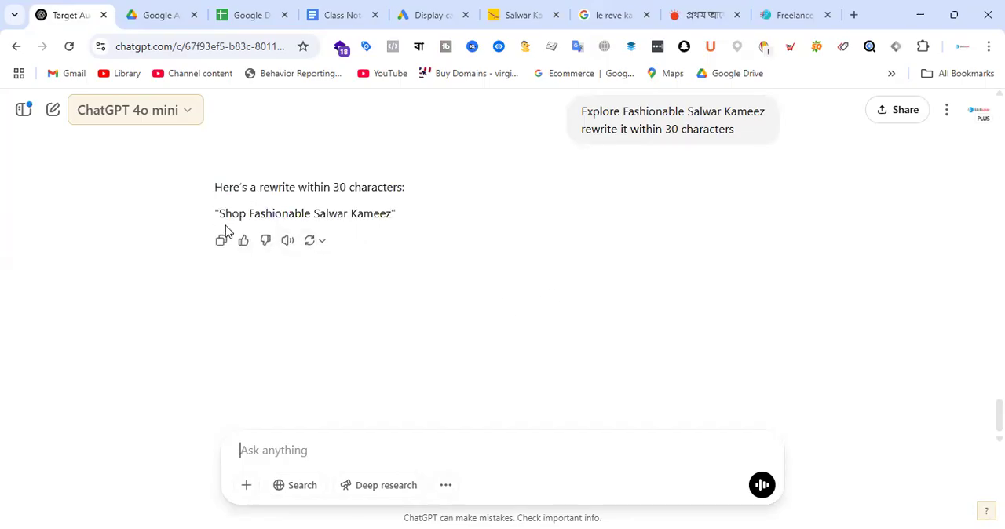
Step: Replace the third headline in the Google Ads ad with ChatGPT's rewrite "Shop Fashionable Salwar Kameez"
{"action": "left_click_drag", "start_coordinate": [221, 212], "coordinate": [392, 213]}
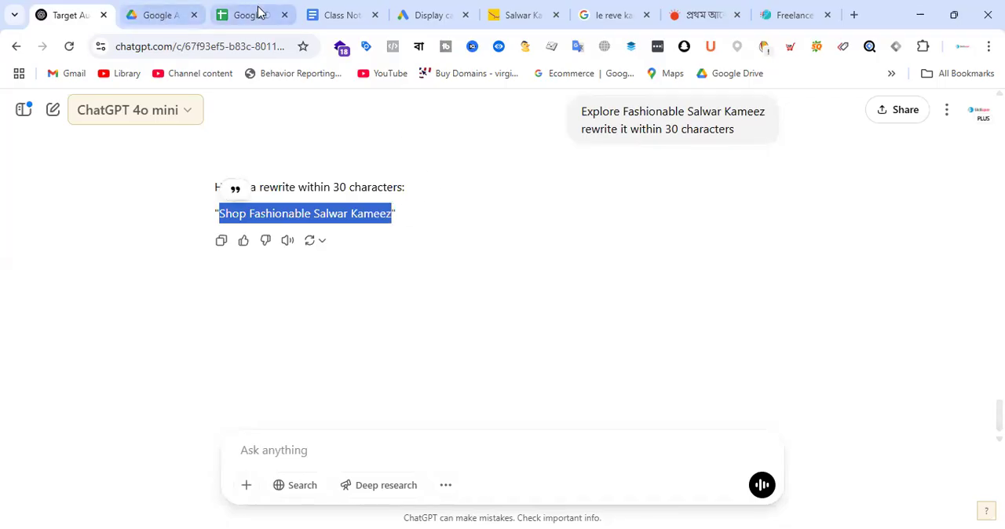
{"action": "left_click", "coordinate": [426, 13]}
{"action": "left_click_drag", "start_coordinate": [233, 386], "coordinate": [401, 405]}
{"action": "key", "text": "ctrl+v"}
Step: Check the ad's long headline field, then submit "write long headline within 90 characters" to ChatGPT
{"action": "scroll", "coordinate": [416, 380], "scroll_direction": "down", "scroll_amount": 1}
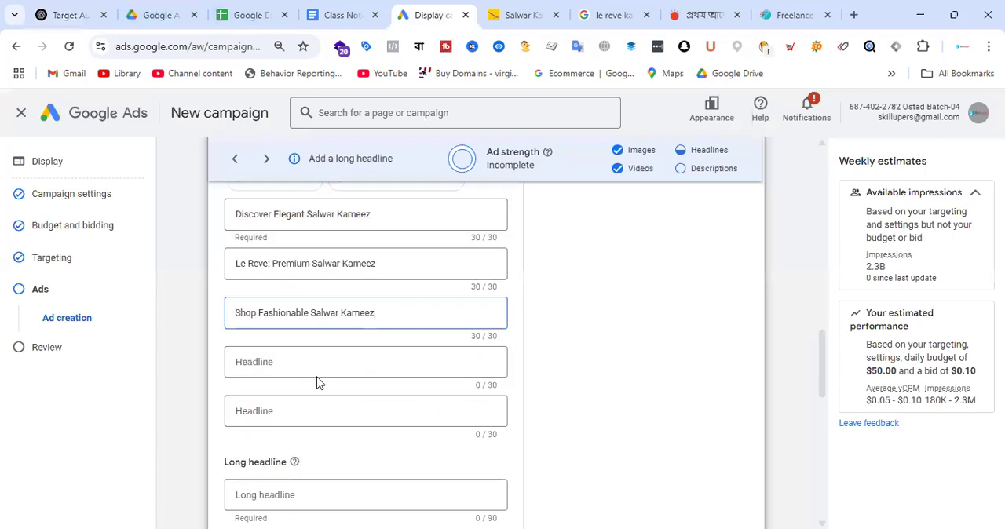
{"action": "scroll", "coordinate": [318, 382], "scroll_direction": "down", "scroll_amount": 2}
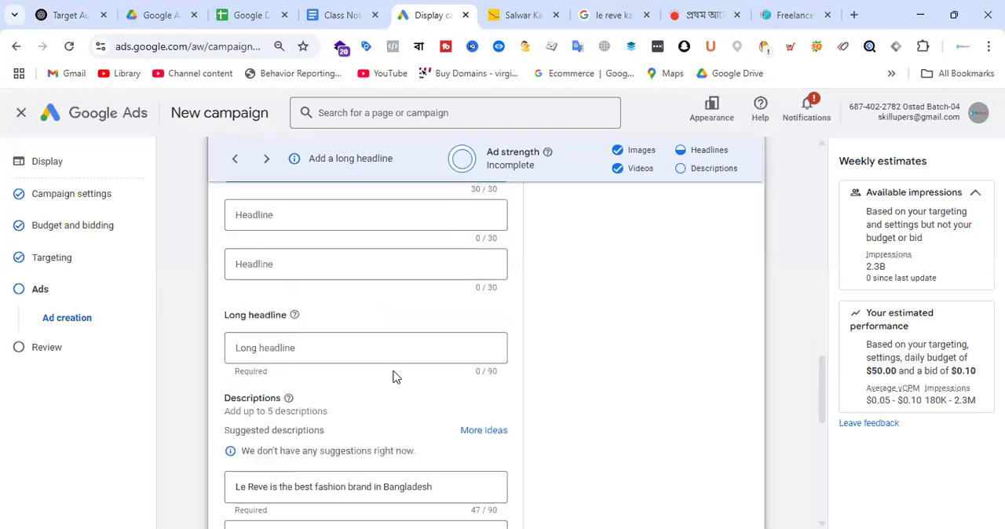
{"action": "left_click", "coordinate": [99, 16]}
{"action": "left_click", "coordinate": [319, 453]}
{"action": "type", "text": "write log"}
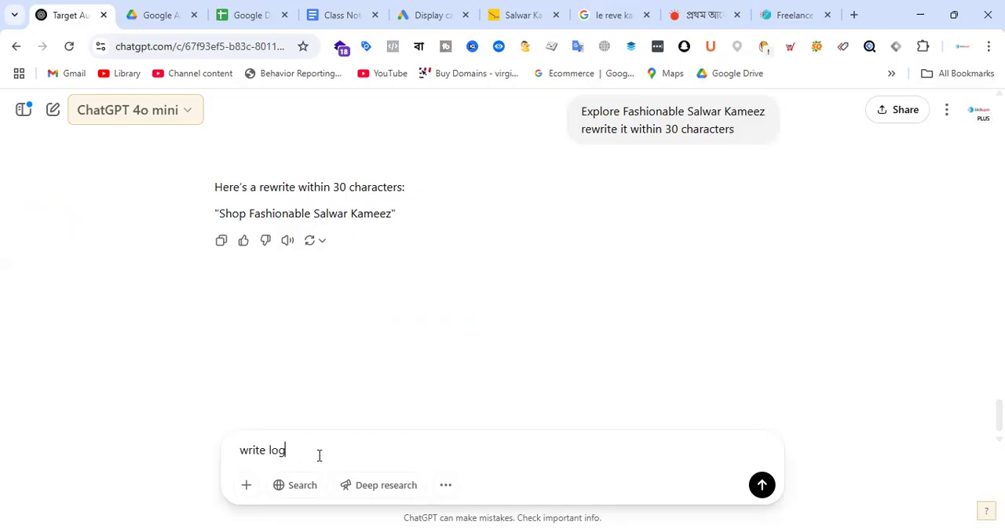
{"action": "key", "text": "BackSpace"}
{"action": "type", "text": "ng headline within 90 ch"}
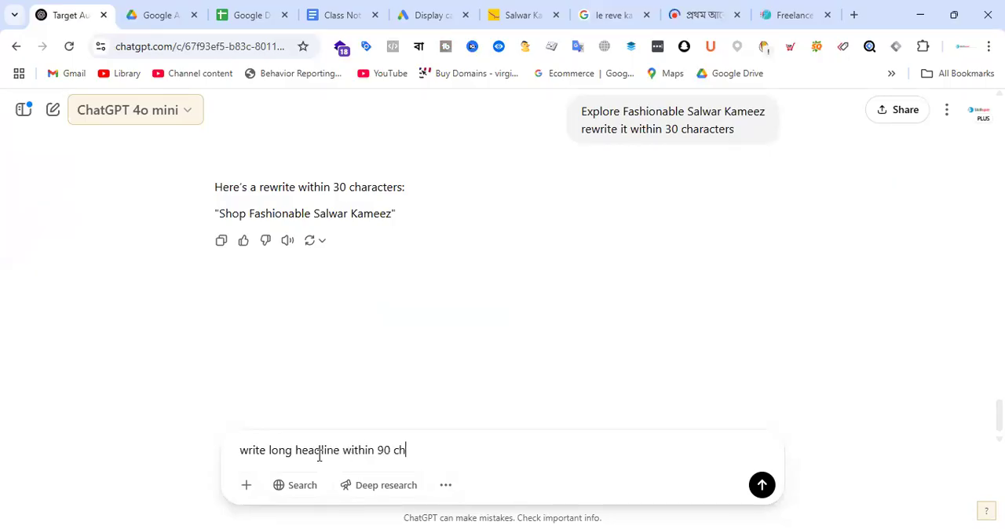
{"action": "type", "text": "s"}
{"action": "key", "text": "Return"}
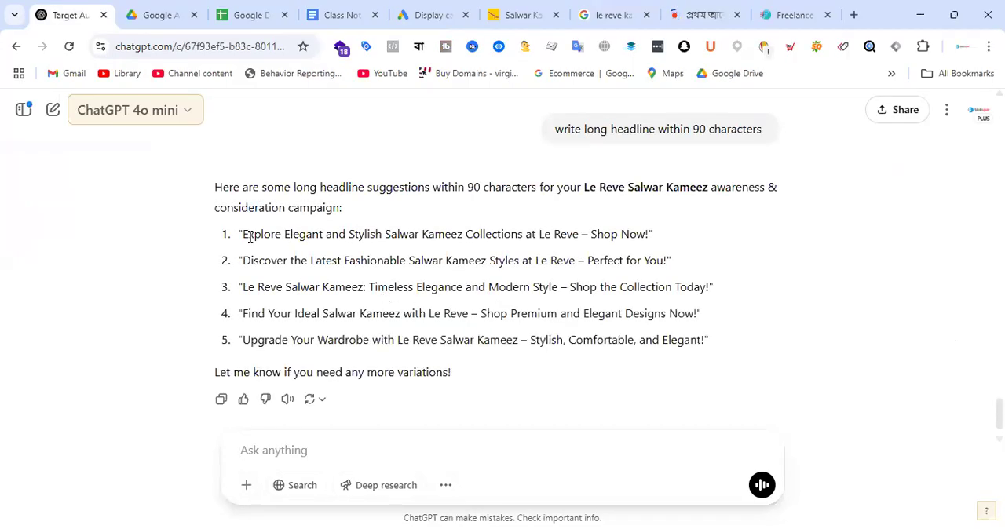
Step: Fill the Google Ads long headline with ChatGPT's "Explore Elegant and Stylish Salwar Kameez Collections at Le Reve – Shop Now" and end it with a period
{"action": "left_click_drag", "start_coordinate": [244, 236], "coordinate": [647, 232]}
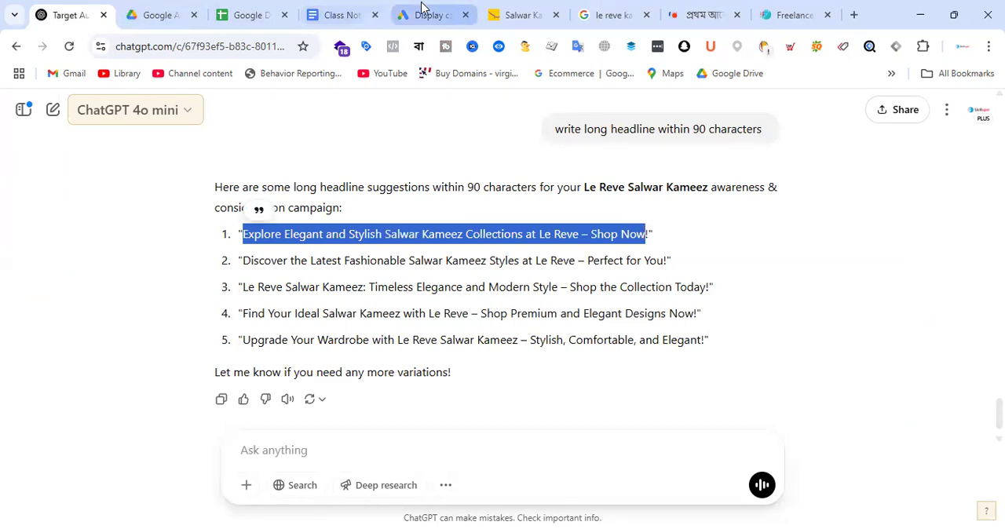
{"action": "left_click", "coordinate": [426, 14]}
{"action": "left_click", "coordinate": [265, 351]}
{"action": "key", "text": "ctrl+v"}
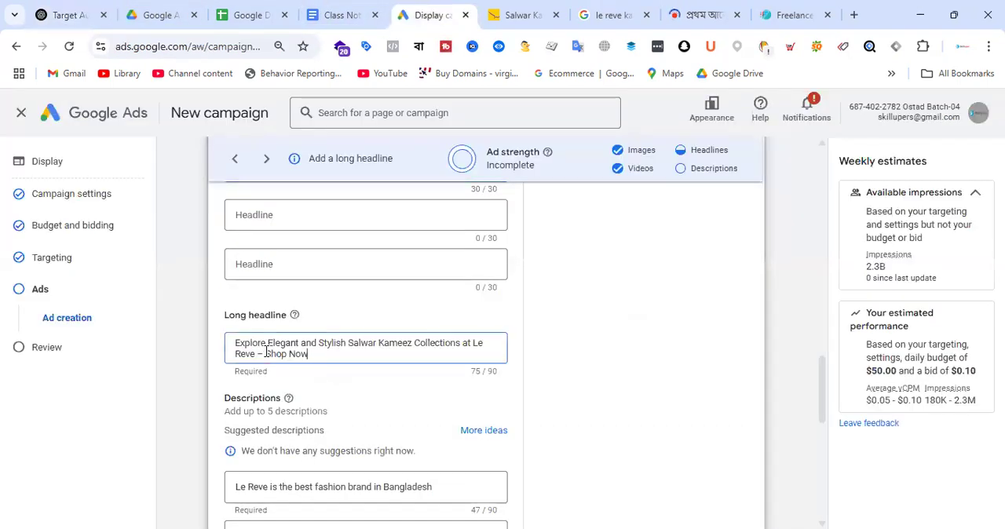
{"action": "type", "text": "."}
Step: Fill the second description with ChatGPT's "Find Your Ideal Salwar Kameez with Le Reve – Shop Premium and Elegant Designs Now" and end it with a period
{"action": "scroll", "coordinate": [430, 312], "scroll_direction": "down", "scroll_amount": 2}
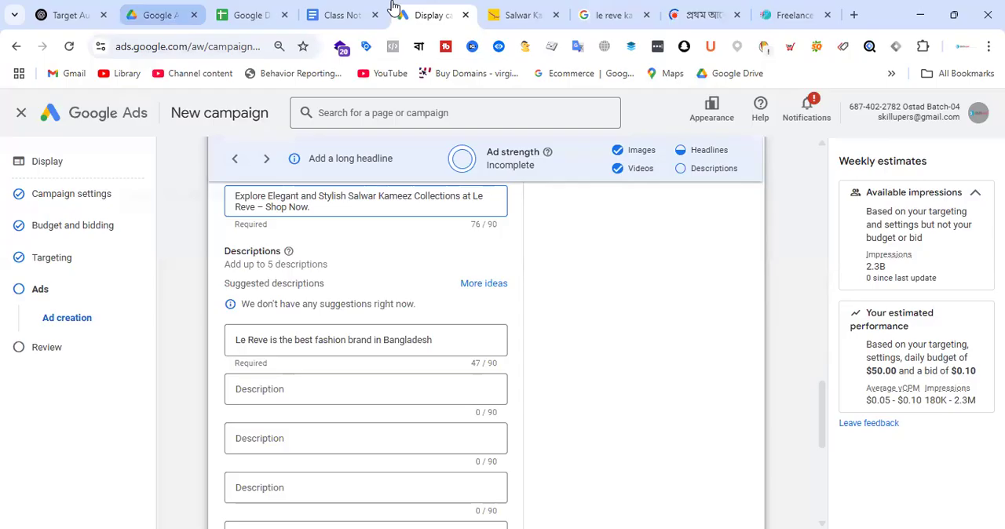
{"action": "left_click", "coordinate": [57, 14]}
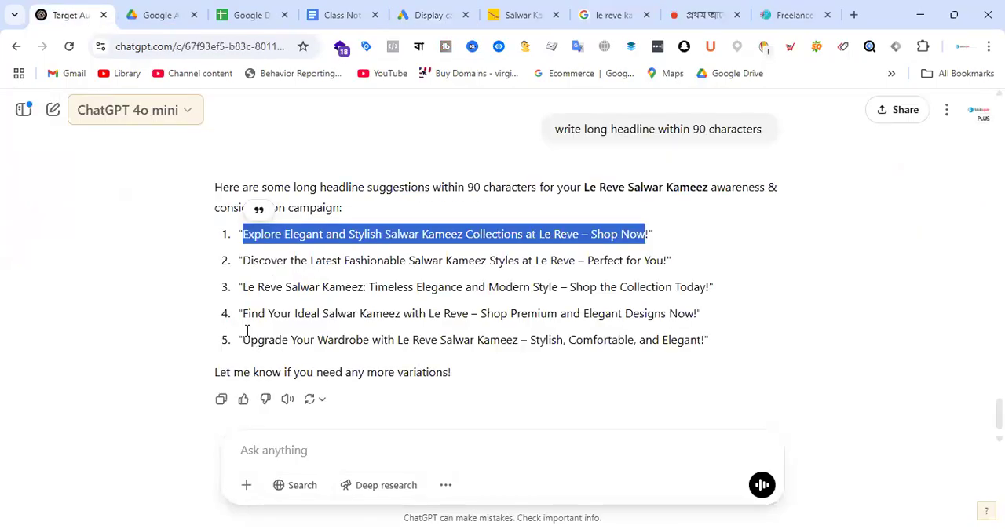
{"action": "mouse_move", "coordinate": [240, 314]}
{"action": "left_mouse_down"}
{"action": "mouse_move", "coordinate": [353, 314]}
{"action": "mouse_move", "coordinate": [242, 313]}
{"action": "left_mouse_up"}
{"action": "left_click_drag", "start_coordinate": [658, 308], "coordinate": [694, 313]}
{"action": "key", "text": "ctrl+c"}
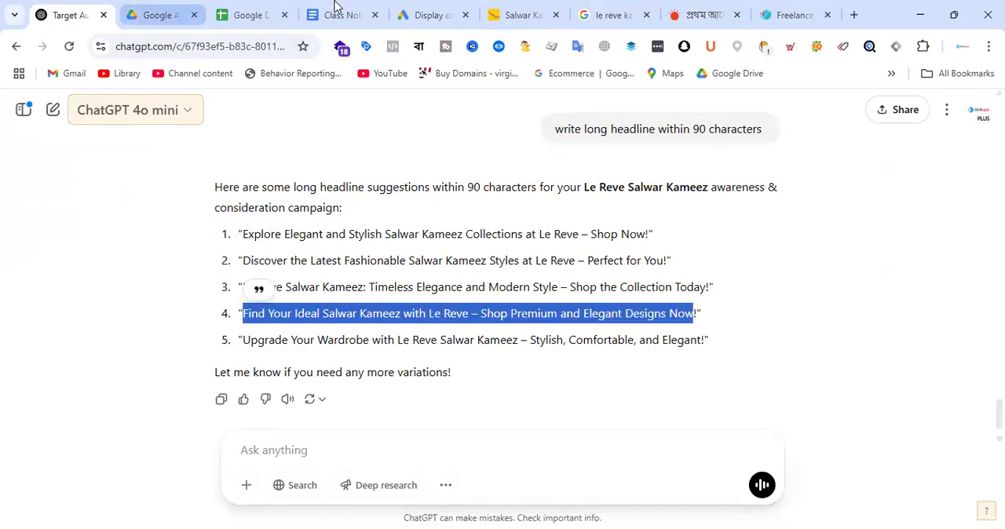
{"action": "left_click", "coordinate": [428, 14]}
{"action": "left_click", "coordinate": [272, 392]}
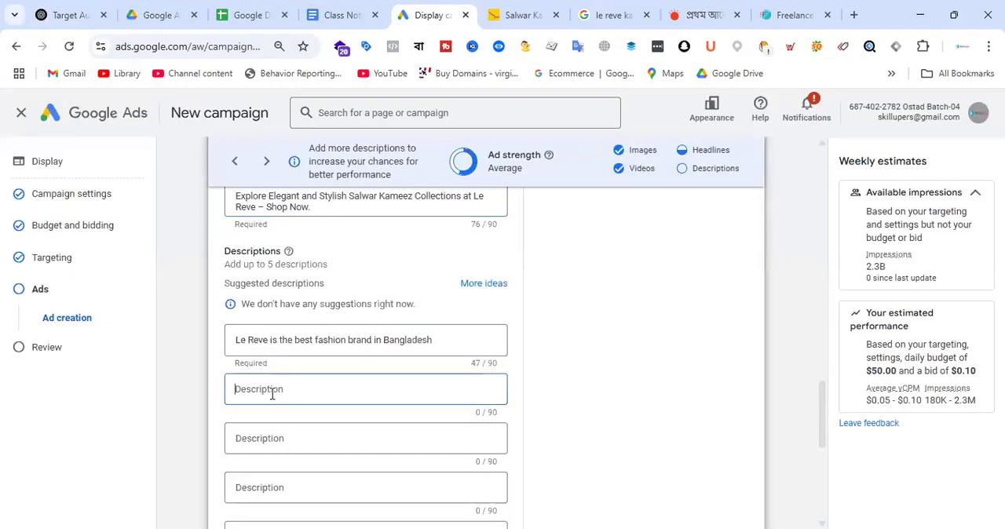
{"action": "key", "text": "ctrl+v"}
{"action": "type", "text": "."}
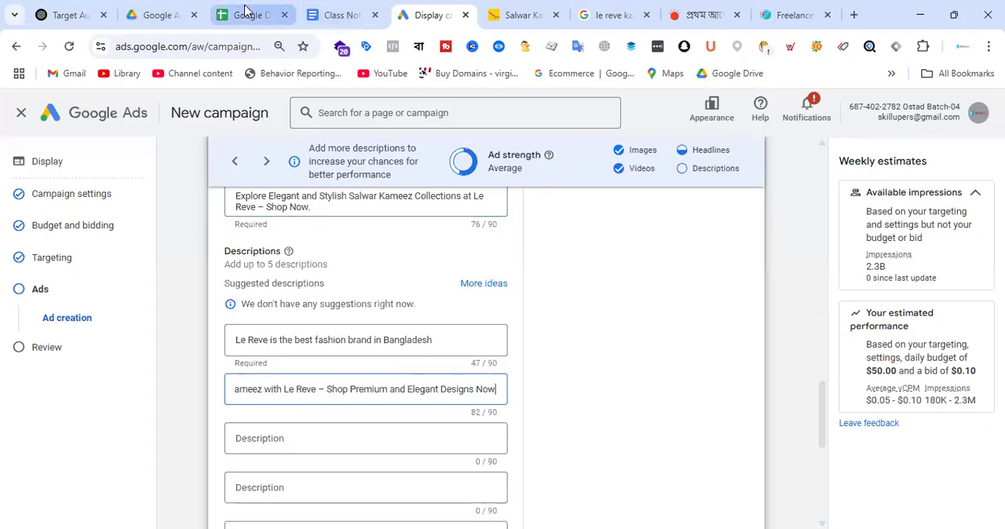
Step: Fill the third description with ChatGPT's "Upgrade Your Wardrobe with Le Reve Salwar Kameez – Stylish, Comfortable, and Elegant!"
{"action": "left_click", "coordinate": [67, 15]}
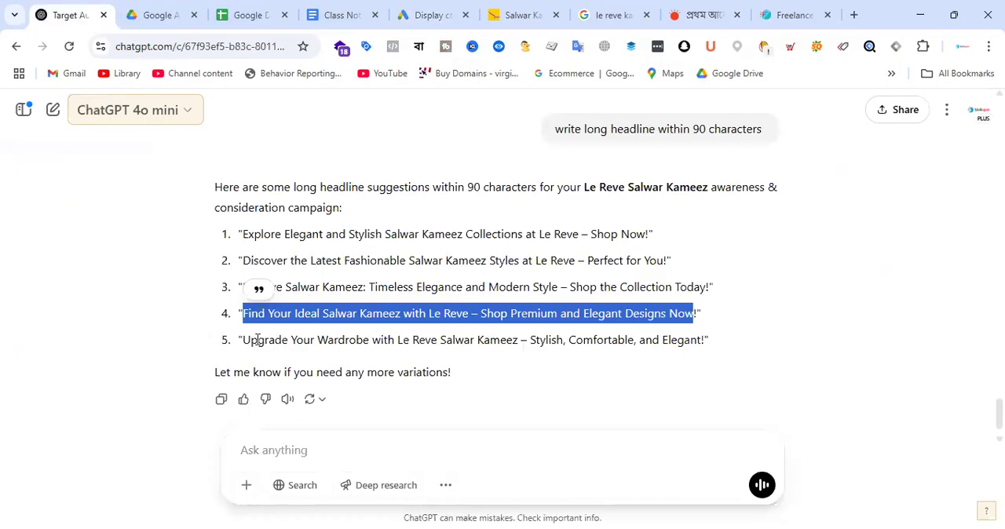
{"action": "left_click_drag", "start_coordinate": [245, 341], "coordinate": [706, 341]}
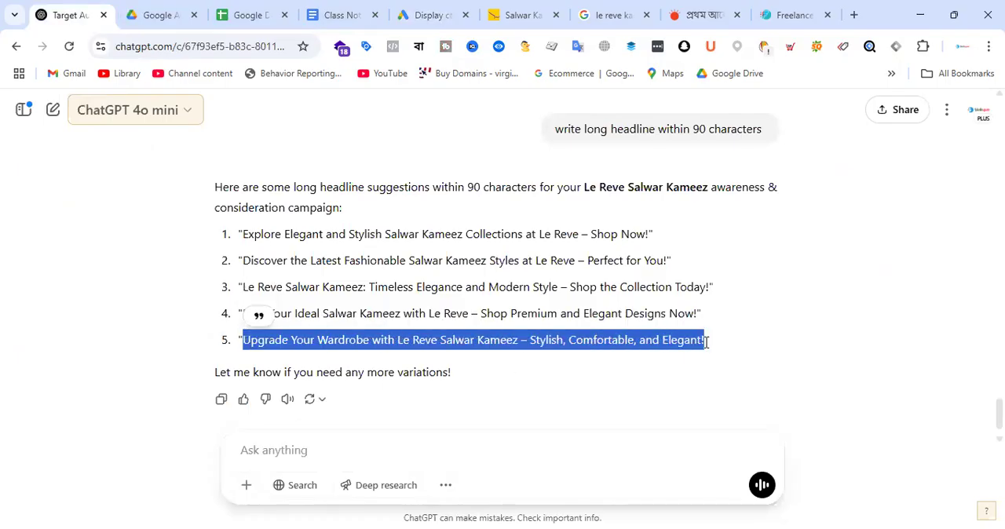
{"action": "left_click", "coordinate": [296, 438]}
{"action": "key", "text": "ctrl+v"}
Step: Look over the completed ad form and open the full preview of the ad
{"action": "scroll", "coordinate": [437, 311], "scroll_direction": "down", "scroll_amount": 5}
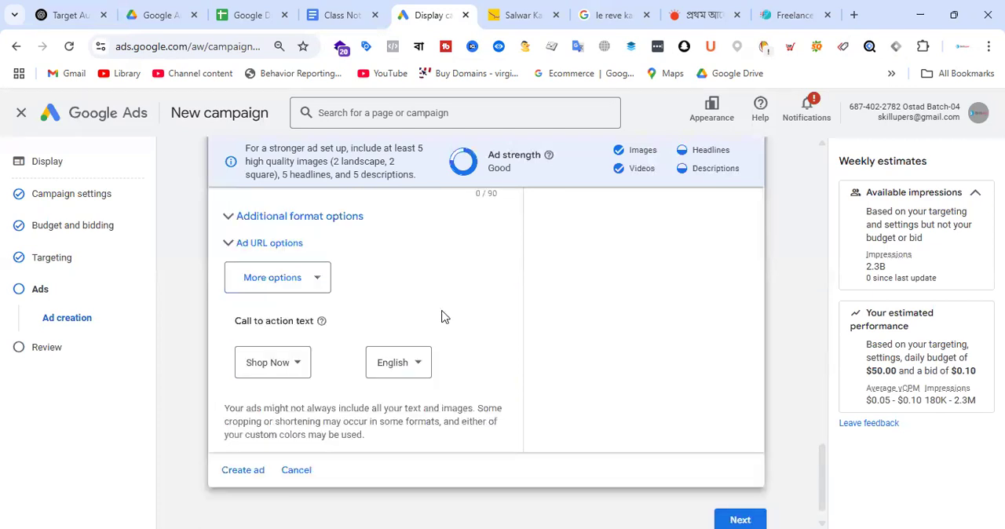
{"action": "scroll", "coordinate": [709, 318], "scroll_direction": "up", "scroll_amount": 10}
{"action": "scroll", "coordinate": [704, 297], "scroll_direction": "up", "scroll_amount": 2}
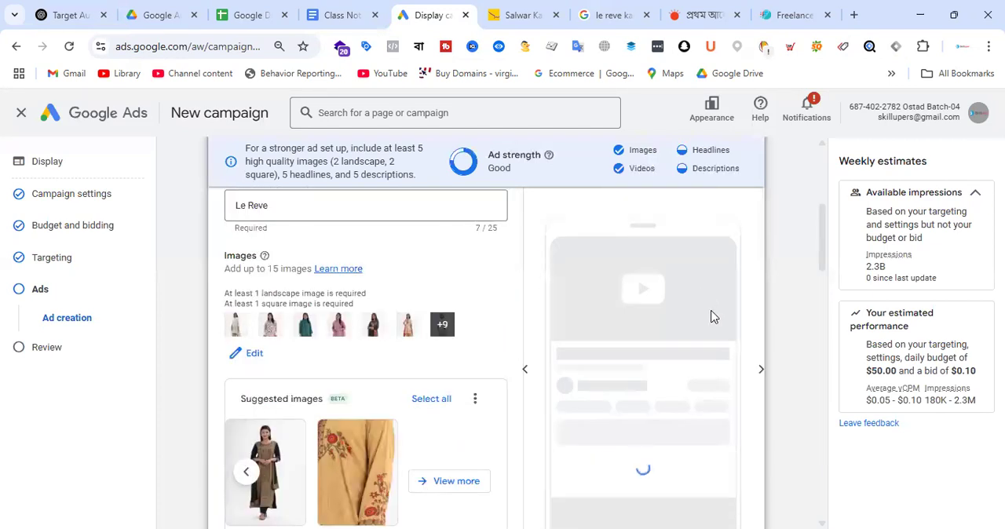
{"action": "scroll", "coordinate": [707, 318], "scroll_direction": "up", "scroll_amount": 2}
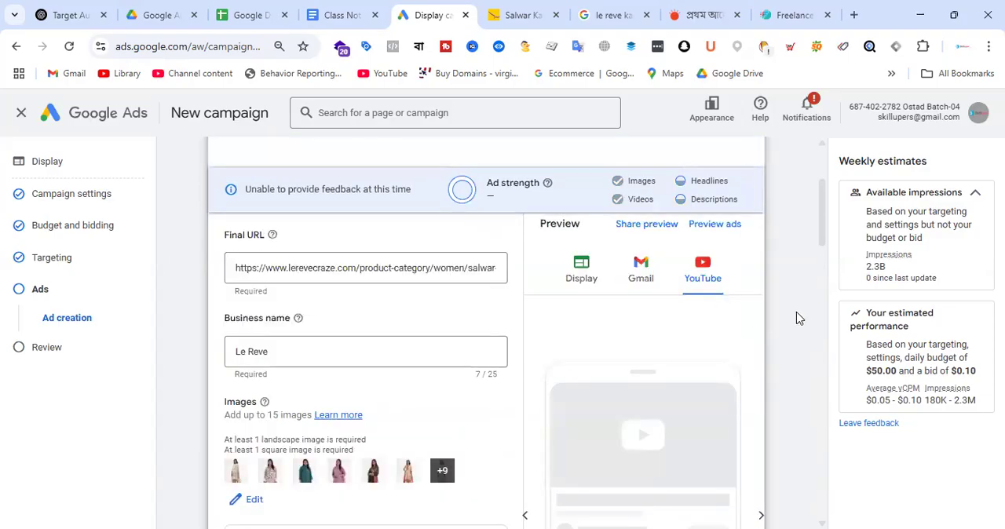
{"action": "scroll", "coordinate": [722, 328], "scroll_direction": "down", "scroll_amount": 1}
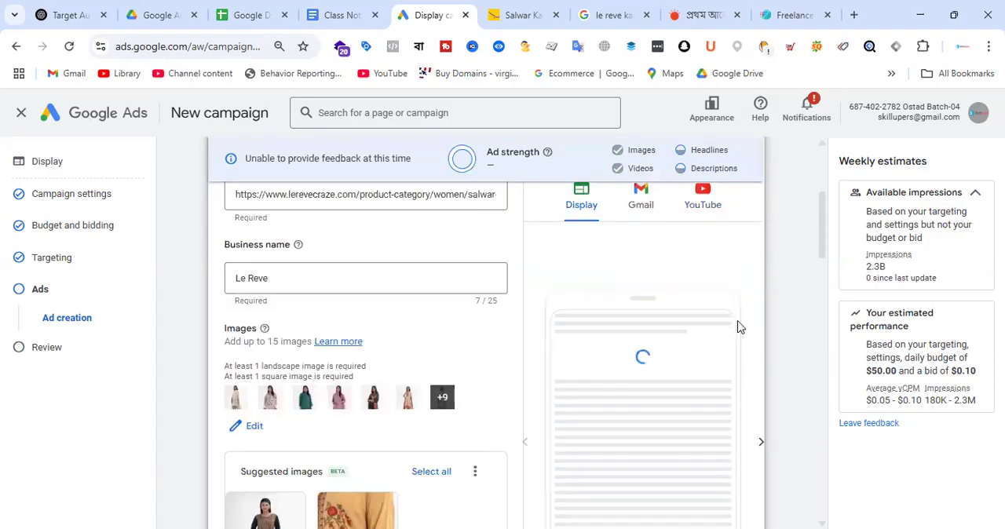
{"action": "scroll", "coordinate": [804, 304], "scroll_direction": "down", "scroll_amount": 1}
{"action": "scroll", "coordinate": [804, 304], "scroll_direction": "up", "scroll_amount": 3}
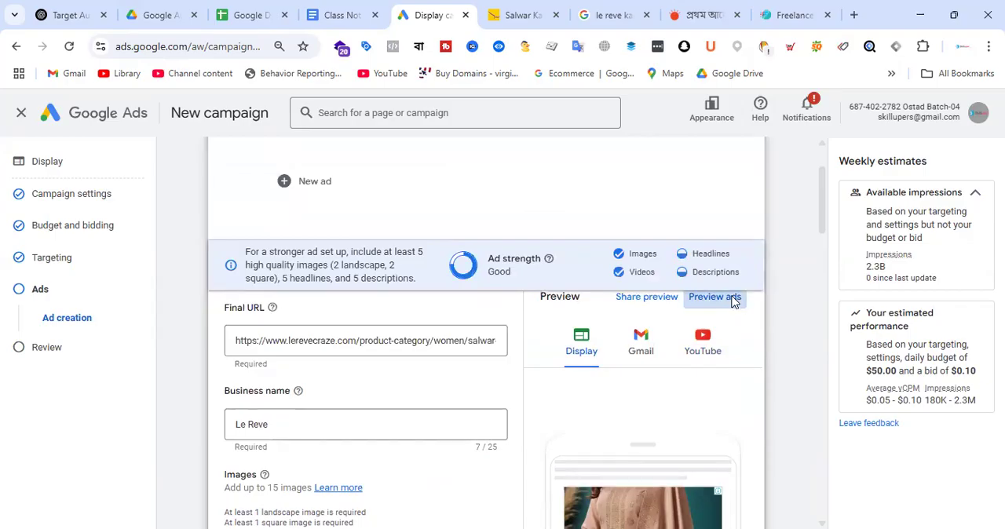
{"action": "left_click", "coordinate": [733, 302]}
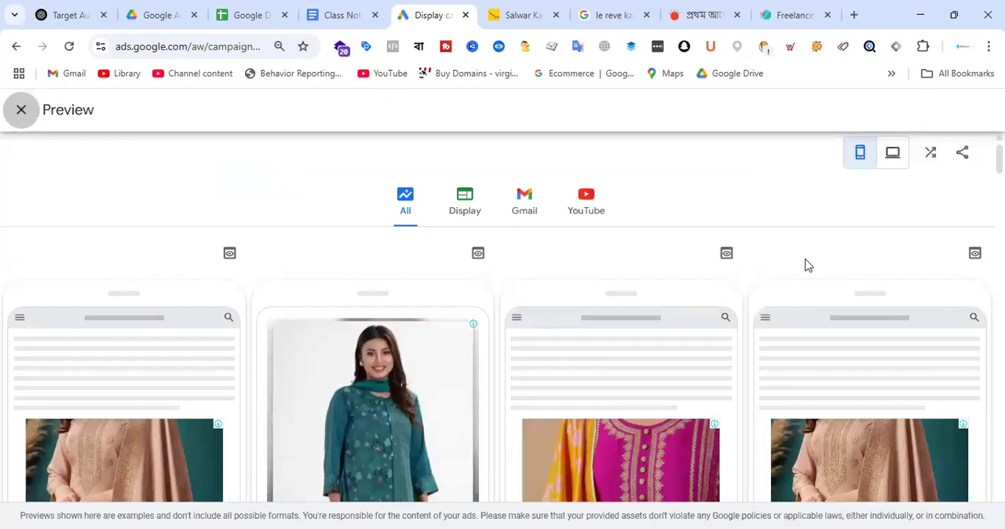
Step: Examine the ad's mobile previews across the Display, Gmail and YouTube formats and close the preview
{"action": "scroll", "coordinate": [632, 283], "scroll_direction": "down", "scroll_amount": 4}
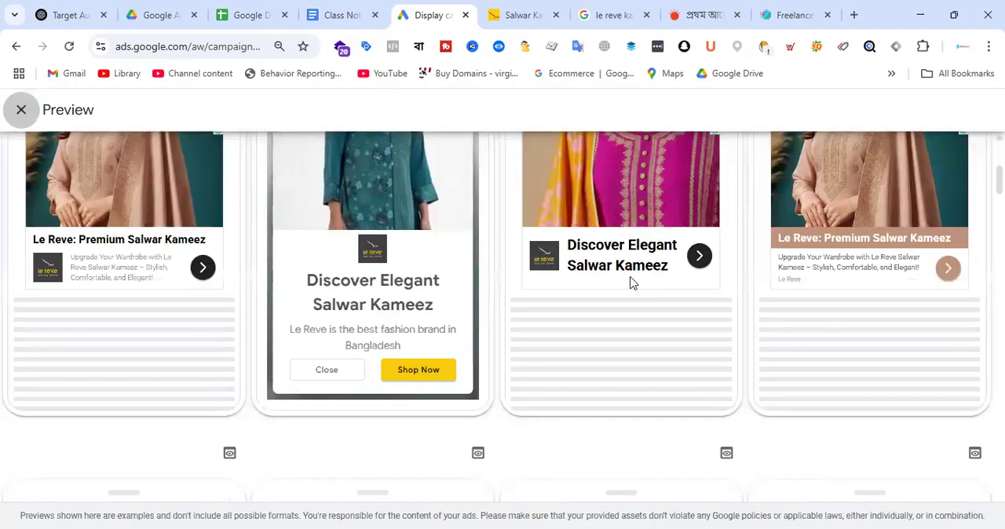
{"action": "scroll", "coordinate": [474, 299], "scroll_direction": "up", "scroll_amount": 5}
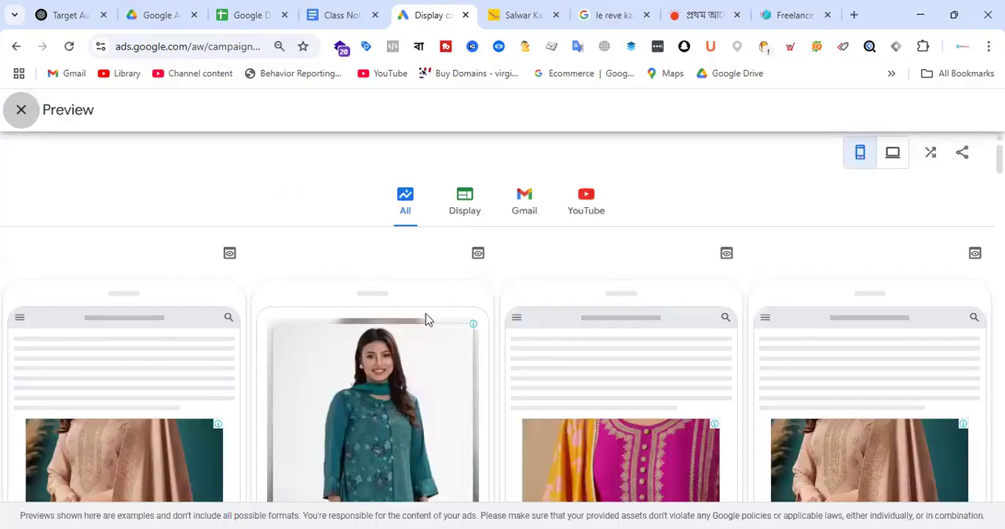
{"action": "scroll", "coordinate": [430, 369], "scroll_direction": "down", "scroll_amount": 4}
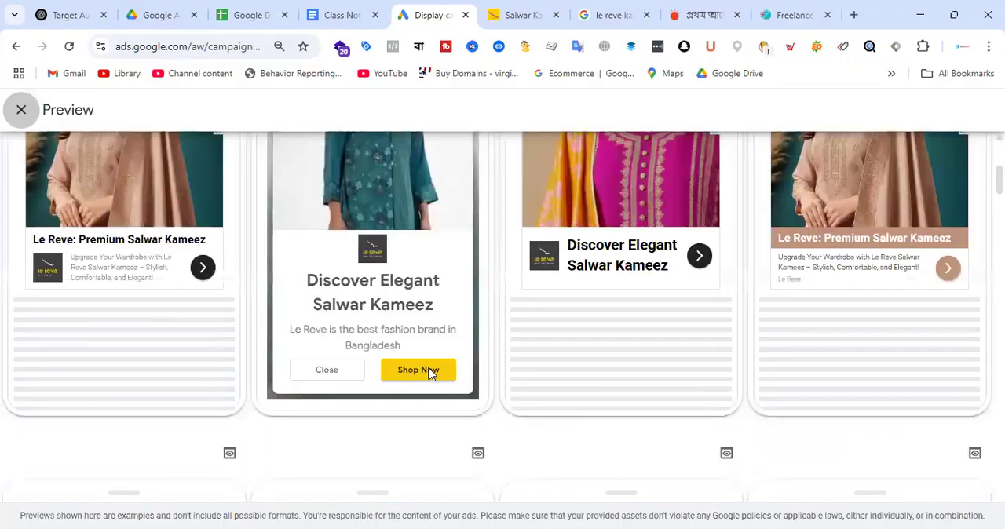
{"action": "scroll", "coordinate": [636, 259], "scroll_direction": "down", "scroll_amount": 1}
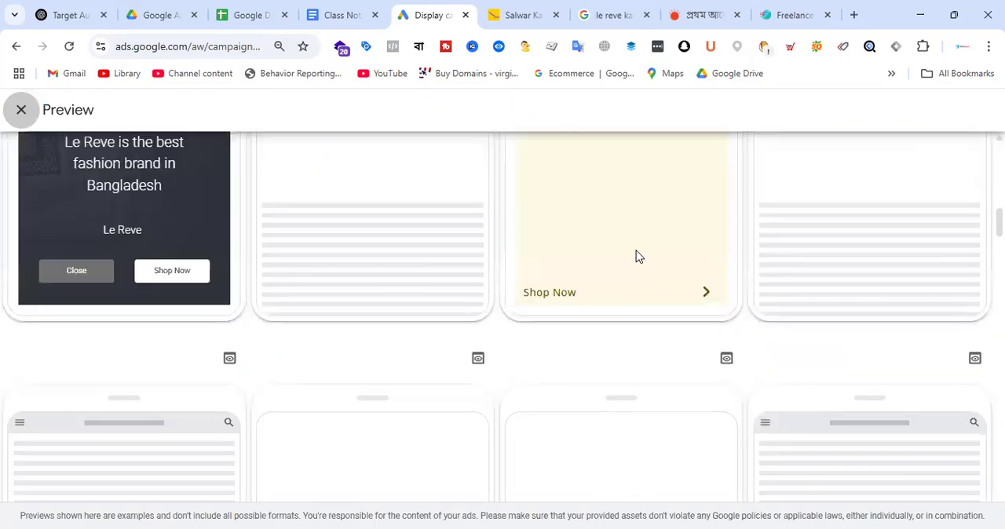
{"action": "scroll", "coordinate": [638, 255], "scroll_direction": "down", "scroll_amount": 2}
{"action": "scroll", "coordinate": [639, 259], "scroll_direction": "down", "scroll_amount": 3}
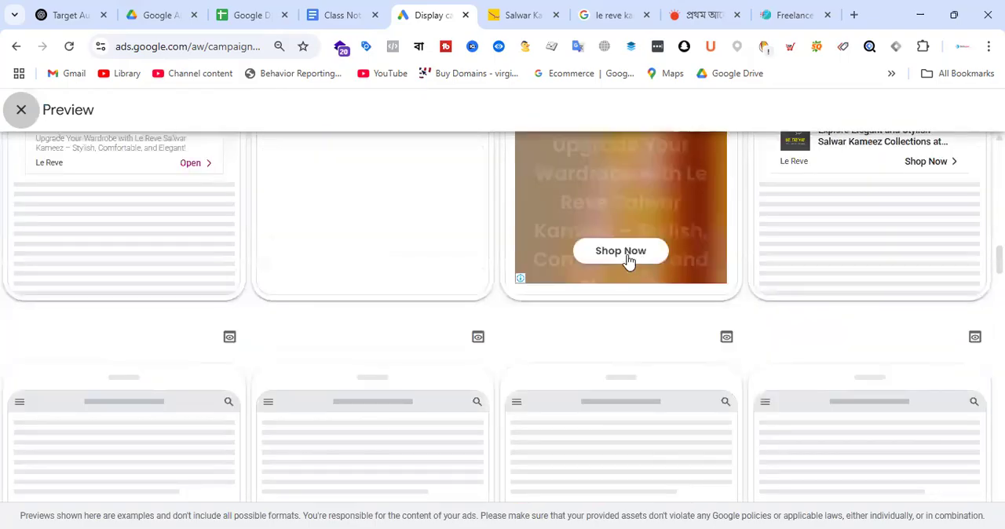
{"action": "scroll", "coordinate": [726, 297], "scroll_direction": "down", "scroll_amount": 3}
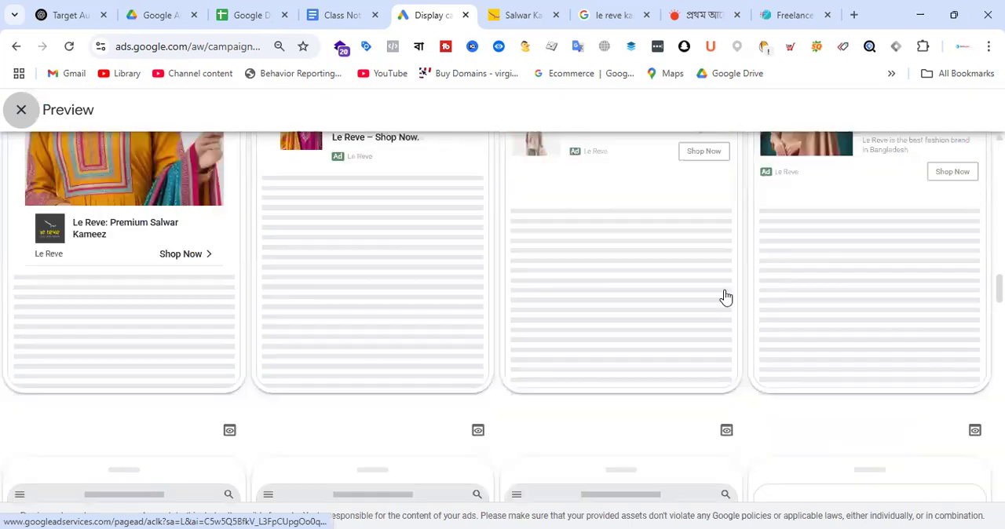
{"action": "scroll", "coordinate": [726, 296], "scroll_direction": "down", "scroll_amount": 3}
{"action": "scroll", "coordinate": [741, 319], "scroll_direction": "down", "scroll_amount": 3}
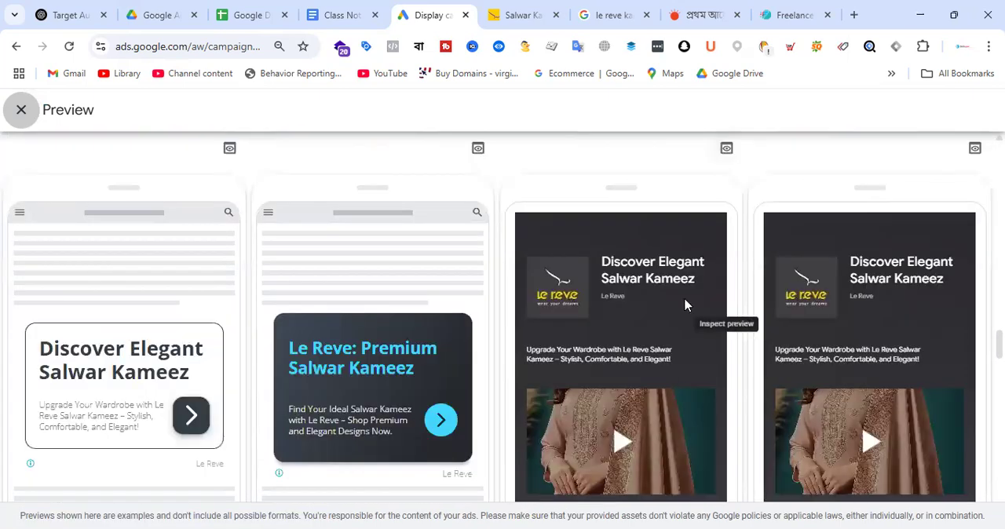
{"action": "scroll", "coordinate": [604, 274], "scroll_direction": "down", "scroll_amount": 3}
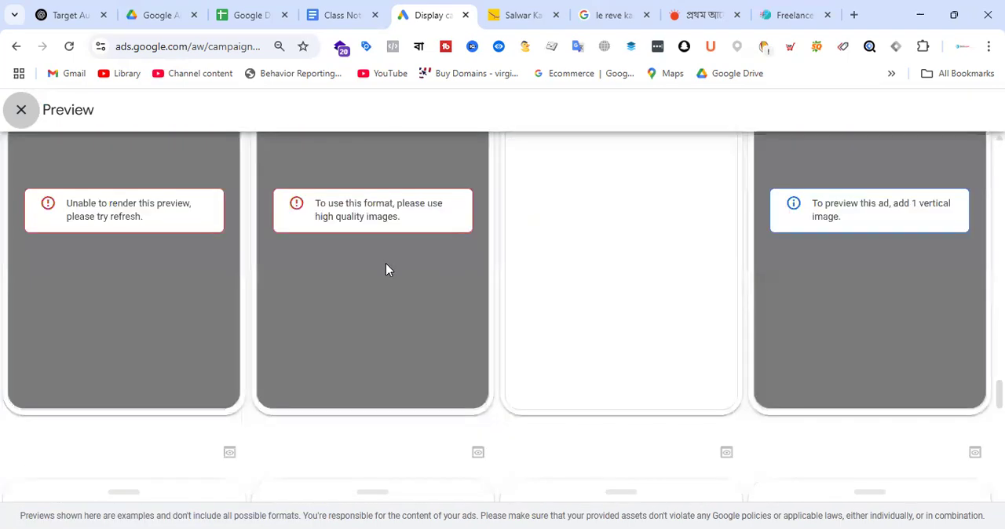
{"action": "scroll", "coordinate": [532, 354], "scroll_direction": "up", "scroll_amount": 3}
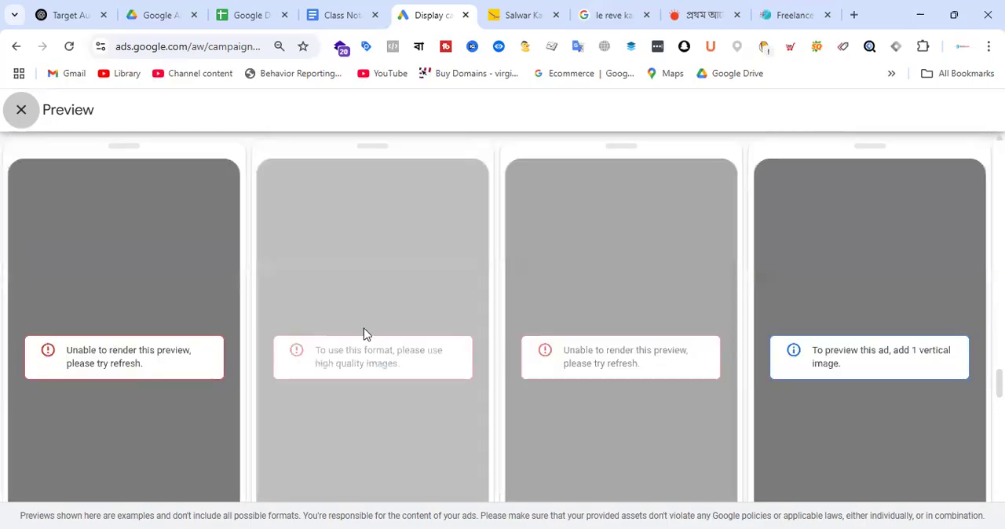
{"action": "scroll", "coordinate": [363, 334], "scroll_direction": "up", "scroll_amount": 3}
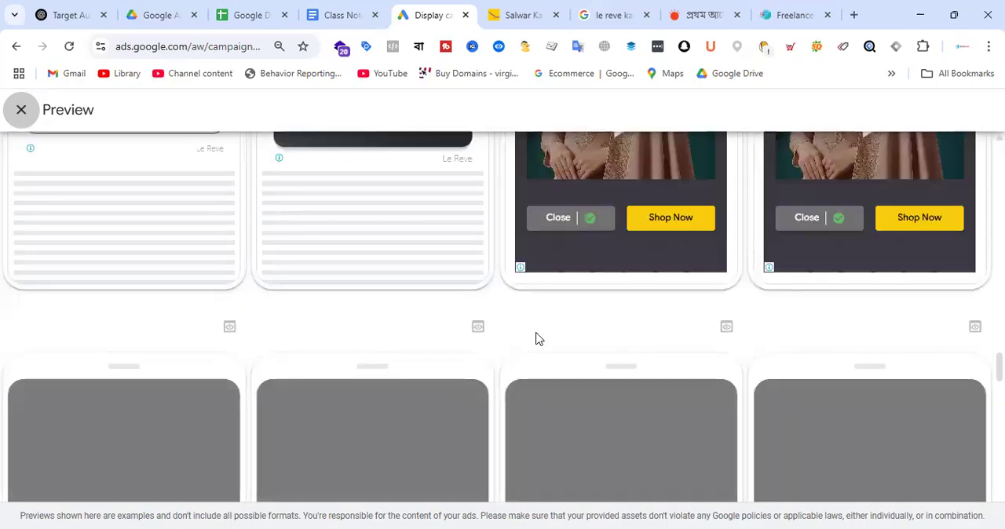
{"action": "scroll", "coordinate": [560, 341], "scroll_direction": "down", "scroll_amount": 20}
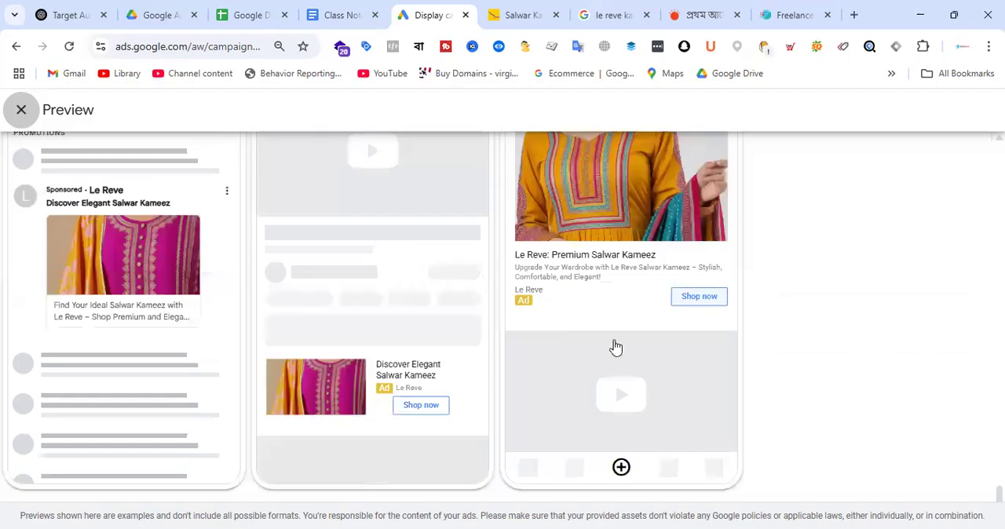
{"action": "scroll", "coordinate": [687, 332], "scroll_direction": "up", "scroll_amount": 3}
{"action": "scroll", "coordinate": [665, 365], "scroll_direction": "down", "scroll_amount": 3}
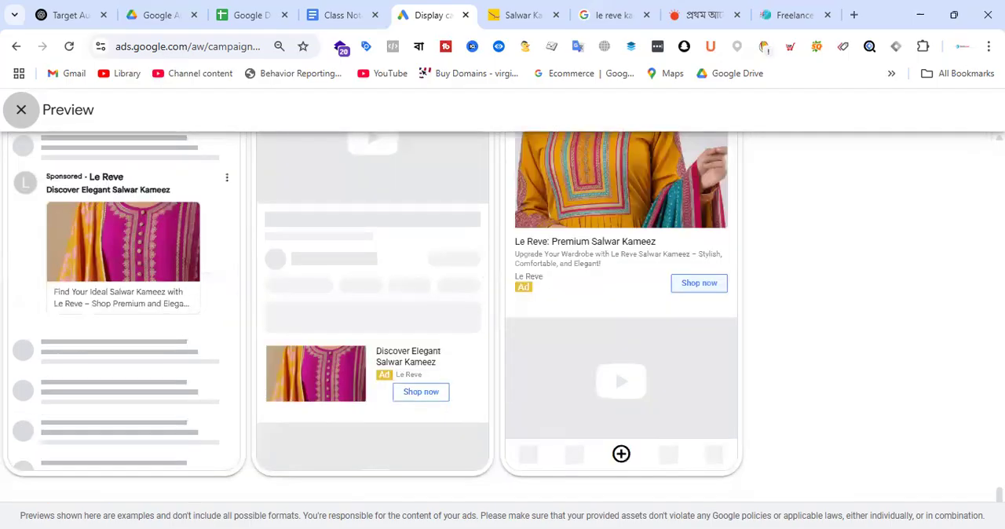
{"action": "key", "text": "Escape"}
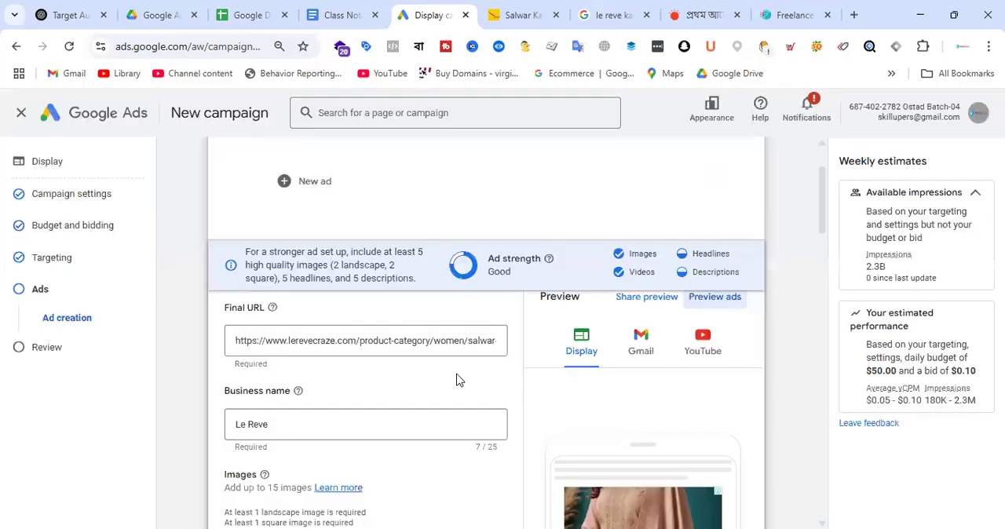
Step: Create the responsive display ad and continue to the campaign review
{"action": "scroll", "coordinate": [460, 345], "scroll_direction": "down", "scroll_amount": 1}
{"action": "scroll", "coordinate": [514, 311], "scroll_direction": "down", "scroll_amount": 10}
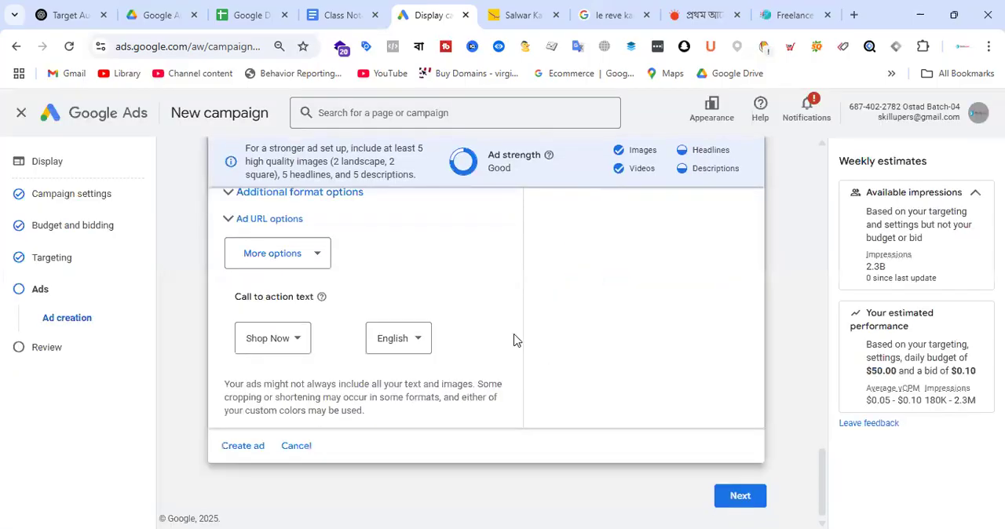
{"action": "left_click", "coordinate": [251, 447]}
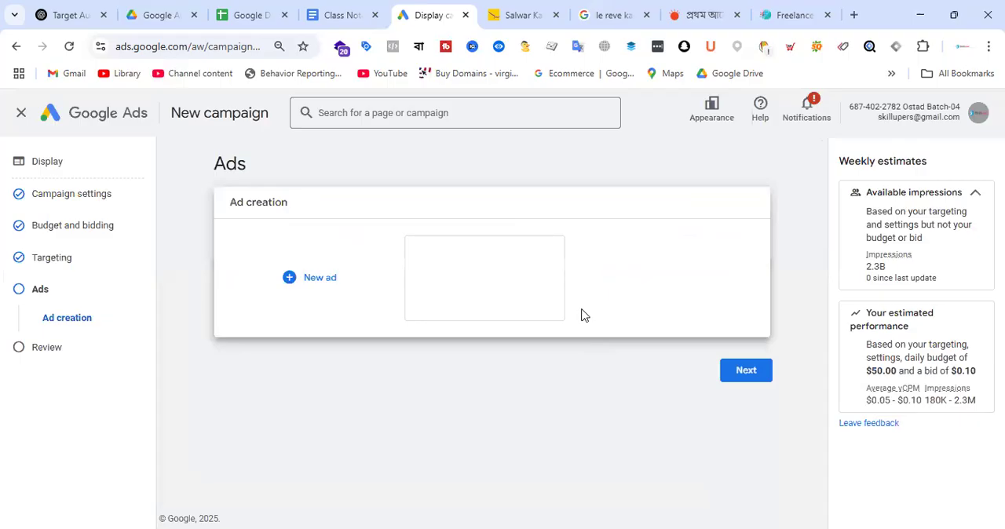
{"action": "left_click", "coordinate": [744, 371]}
Step: Name the campaign "TOFU - Le Reve Salwar Collection"
{"action": "left_click", "coordinate": [436, 244]}
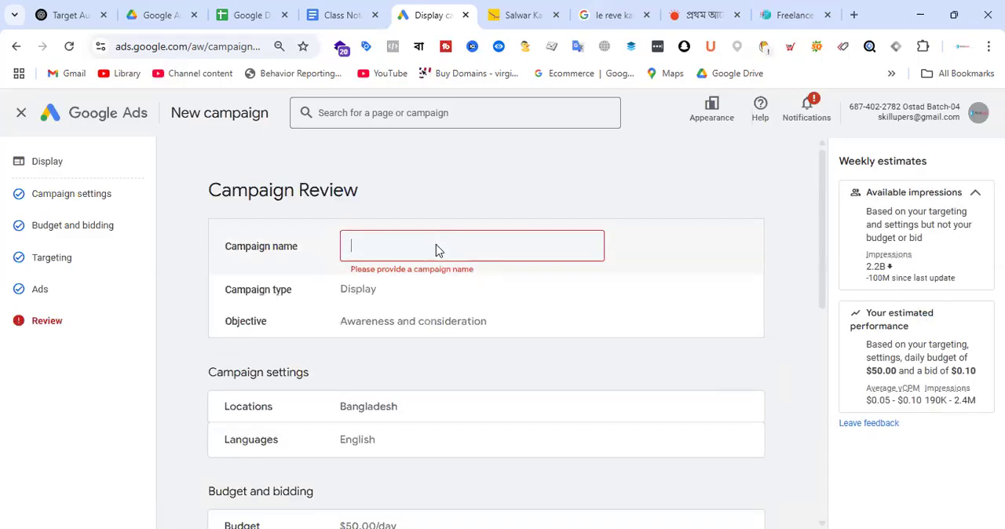
{"action": "type", "text": "Le Reve Sl"}
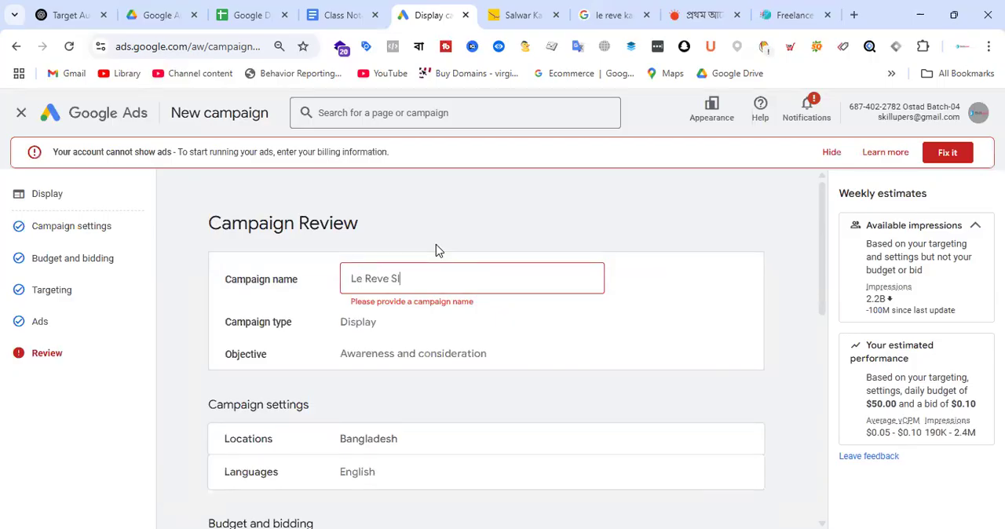
{"action": "key", "text": "BackSpace"}
{"action": "type", "text": "alwar Collection"}
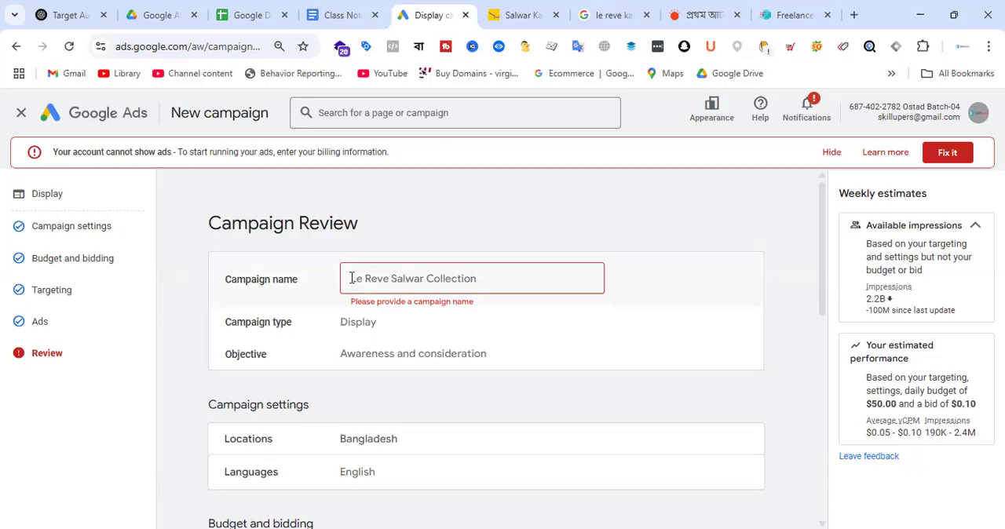
{"action": "left_click", "coordinate": [351, 278]}
{"action": "type", "text": "TOFU "}
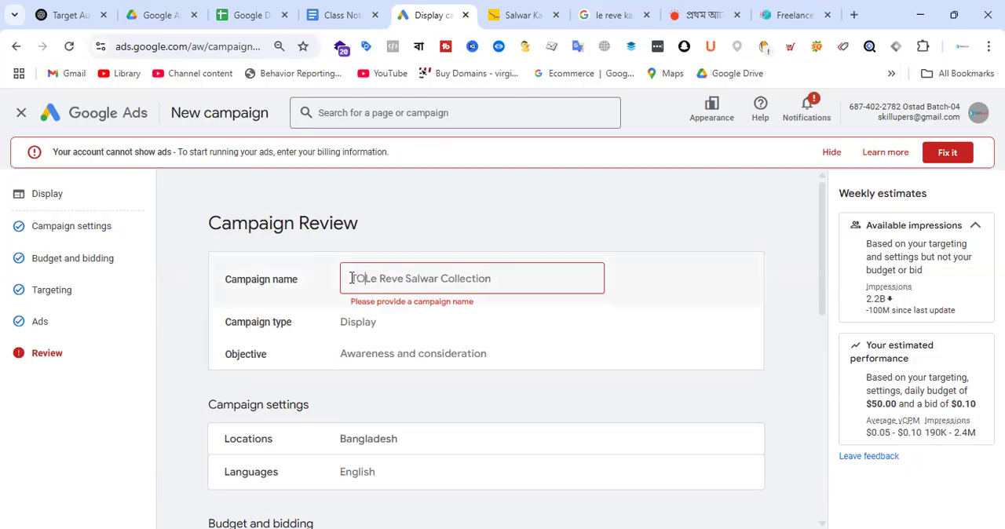
{"action": "type", "text": "-"}
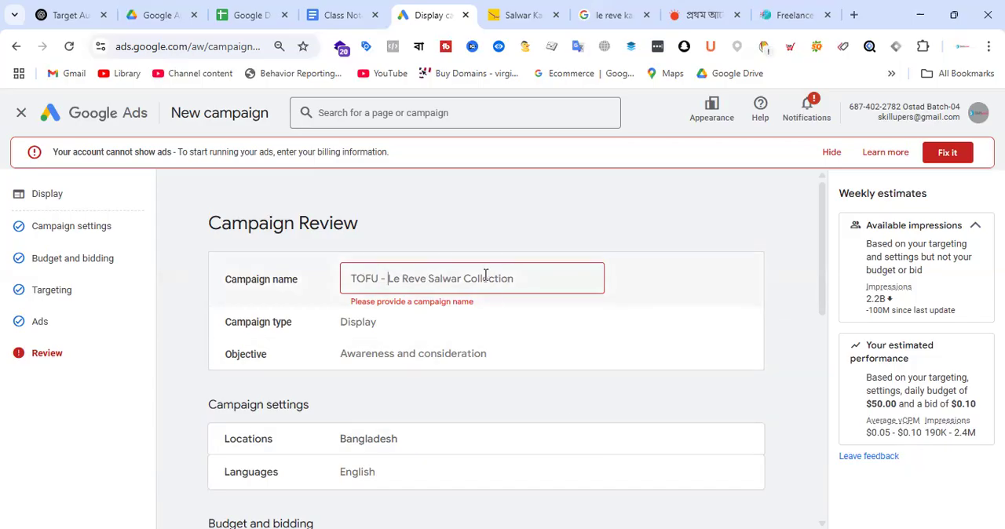
{"action": "left_click", "coordinate": [670, 286]}
Step: Review the campaign's settings, budget, targeting and ad summary, dismissing the identity confirmation request
{"action": "scroll", "coordinate": [565, 271], "scroll_direction": "down", "scroll_amount": 10}
{"action": "scroll", "coordinate": [601, 286], "scroll_direction": "down", "scroll_amount": 3}
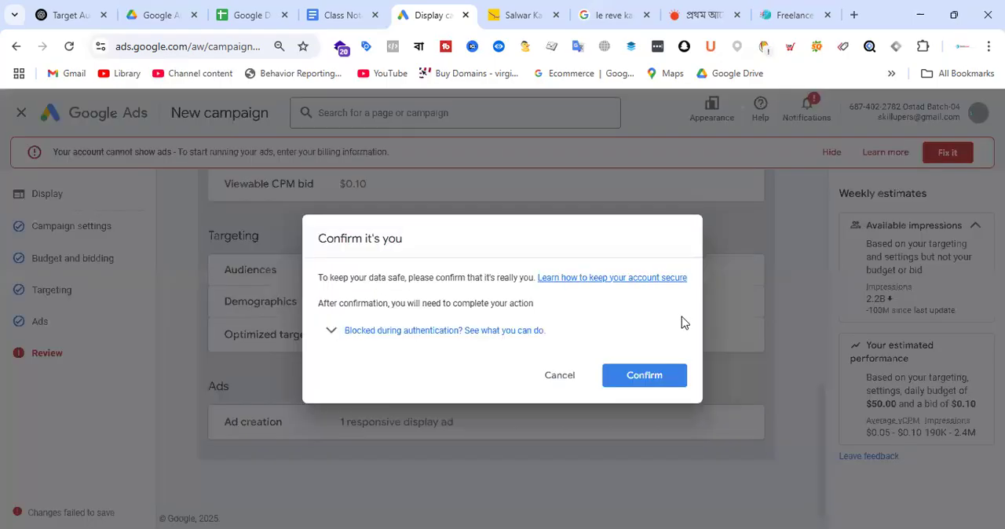
{"action": "left_click", "coordinate": [569, 380]}
{"action": "scroll", "coordinate": [624, 271], "scroll_direction": "up", "scroll_amount": 10}
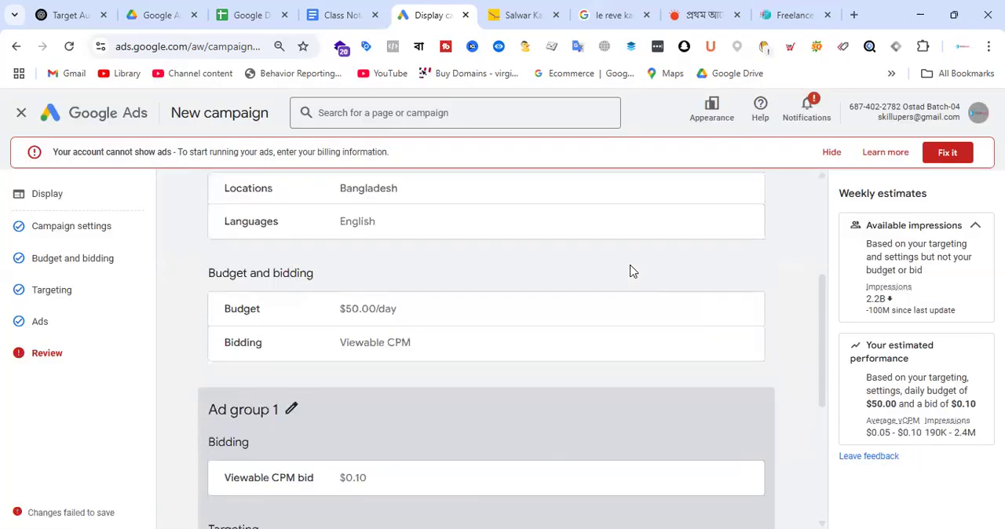
Step: Recheck the whole campaign review, from the name and locations through the bid, audiences and ad creation, and hide the billing alert
{"action": "scroll", "coordinate": [397, 350], "scroll_direction": "down", "scroll_amount": 10}
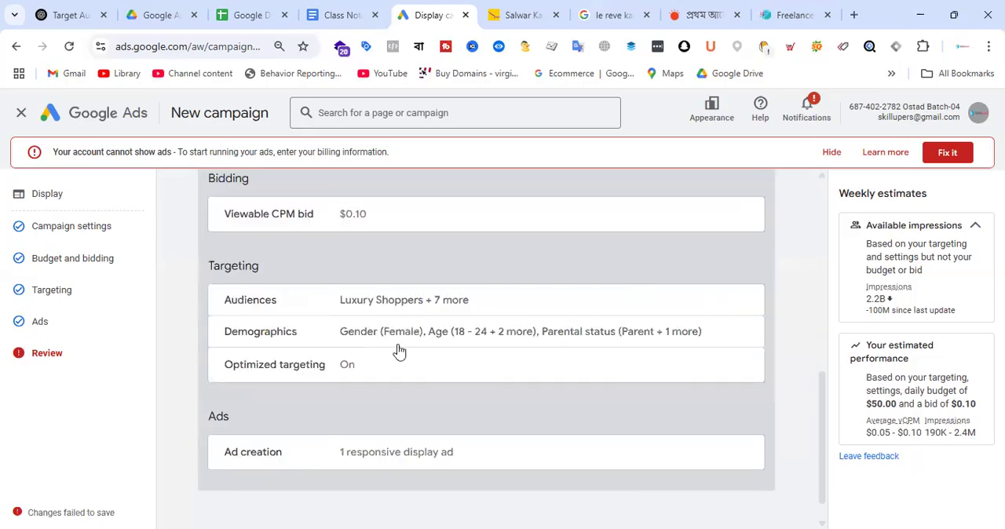
{"action": "scroll", "coordinate": [657, 278], "scroll_direction": "up", "scroll_amount": 10}
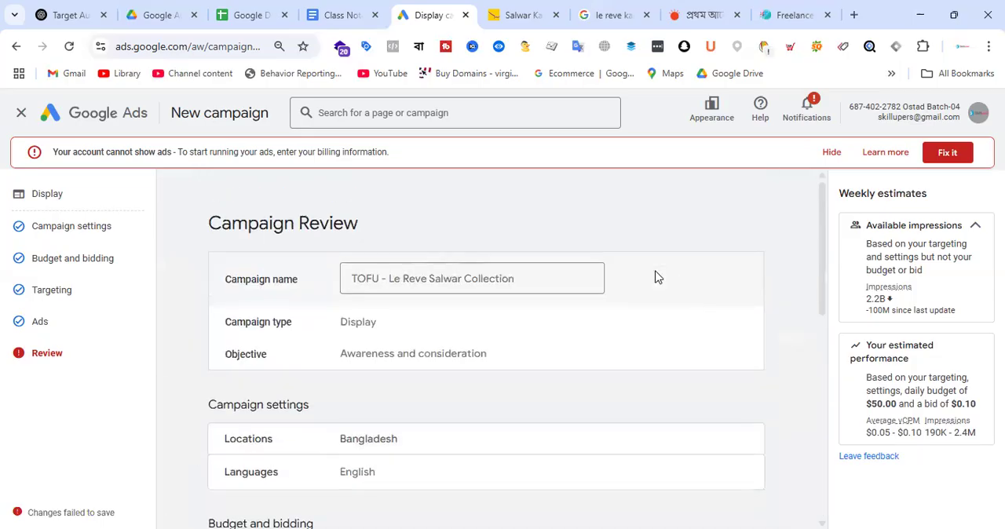
{"action": "scroll", "coordinate": [651, 283], "scroll_direction": "down", "scroll_amount": 10}
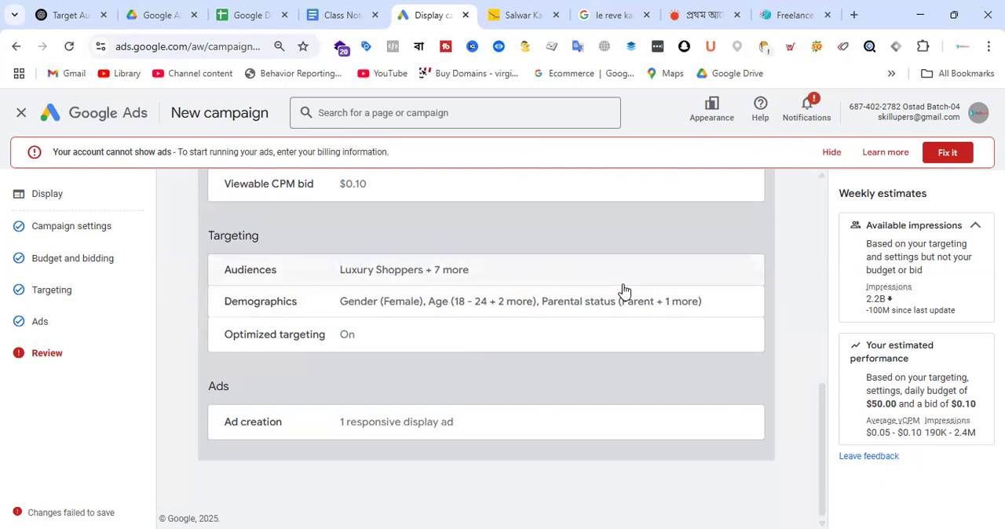
{"action": "left_click", "coordinate": [839, 157]}
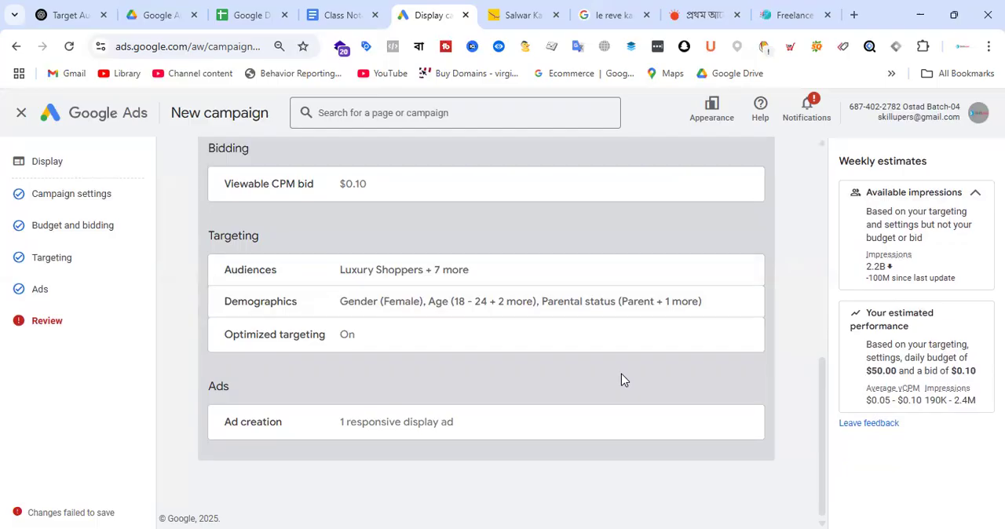
{"action": "scroll", "coordinate": [621, 379], "scroll_direction": "up", "scroll_amount": 10}
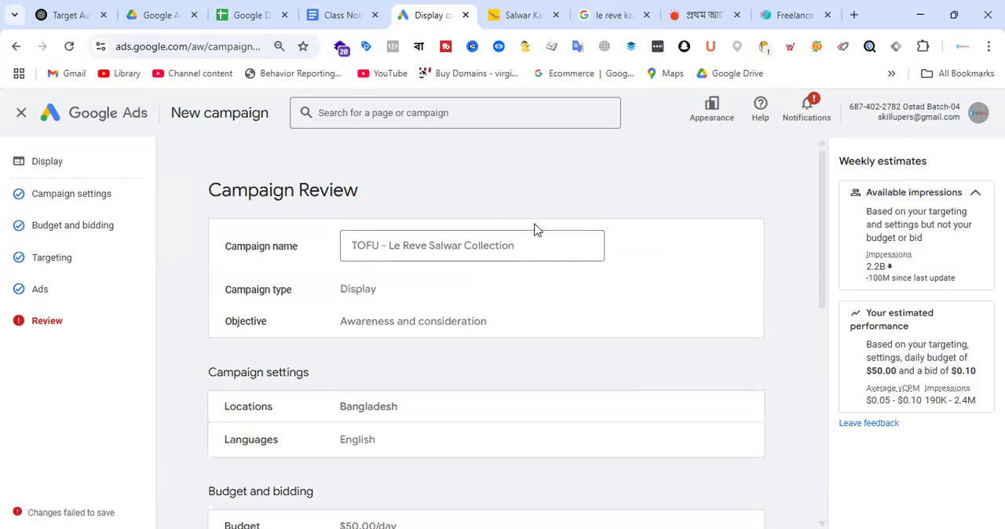
{"action": "scroll", "coordinate": [550, 259], "scroll_direction": "down", "scroll_amount": 10}
{"action": "scroll", "coordinate": [600, 251], "scroll_direction": "up", "scroll_amount": 10}
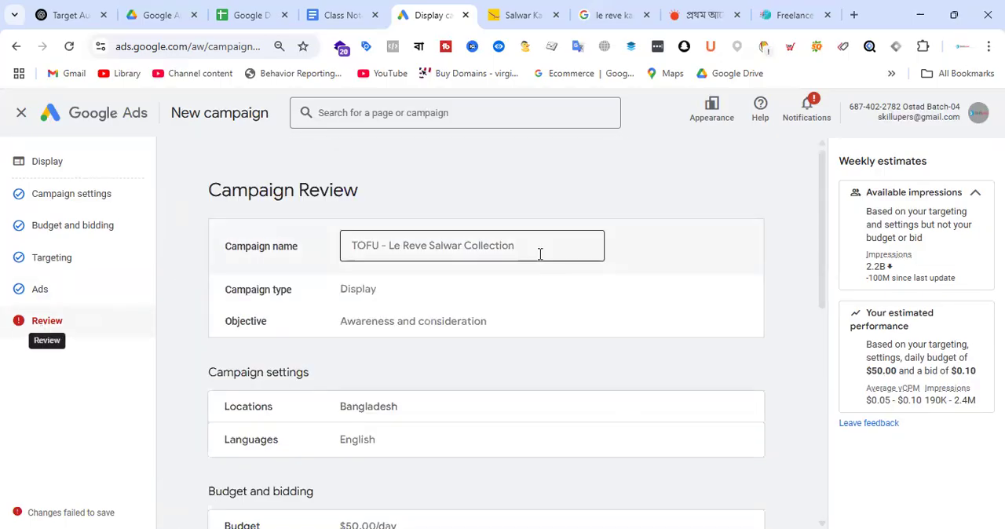
{"action": "scroll", "coordinate": [726, 216], "scroll_direction": "down", "scroll_amount": 10}
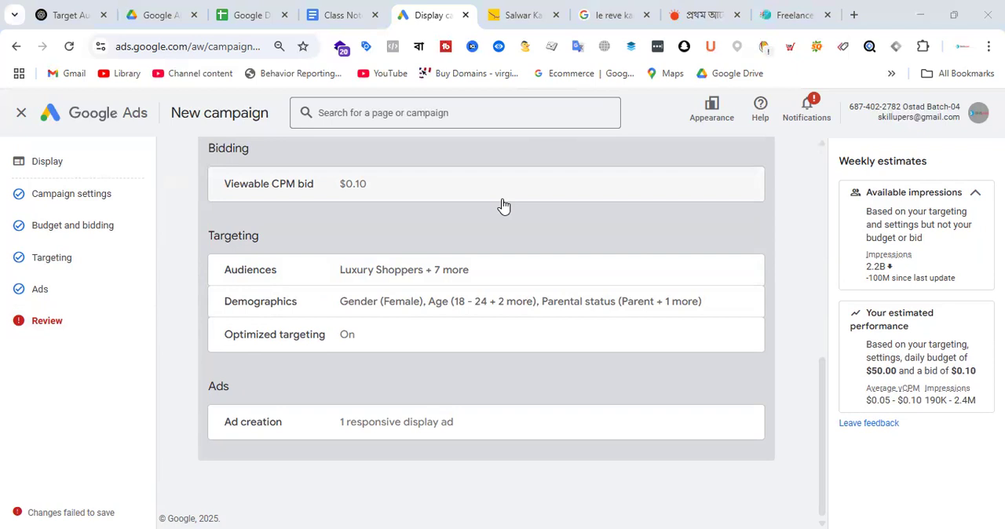
Step: Examine the product listings on Le Reve's Salwar Kameez category page
{"action": "left_click", "coordinate": [522, 15]}
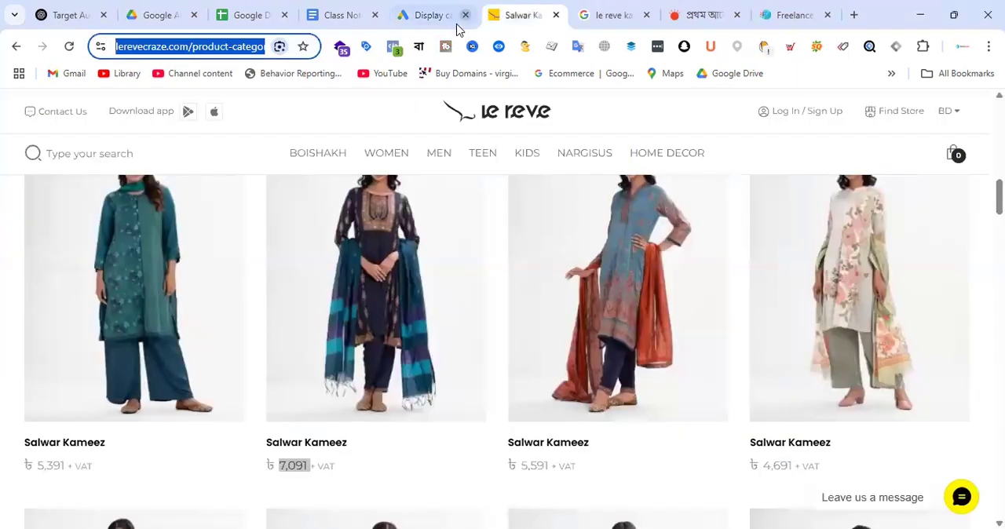
{"action": "scroll", "coordinate": [691, 260], "scroll_direction": "up", "scroll_amount": 10}
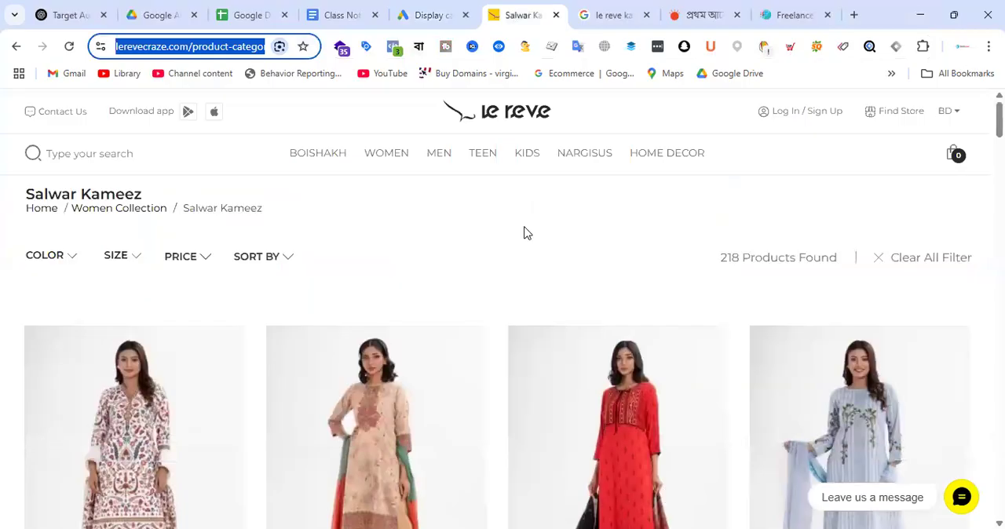
{"action": "scroll", "coordinate": [522, 238], "scroll_direction": "down", "scroll_amount": 5}
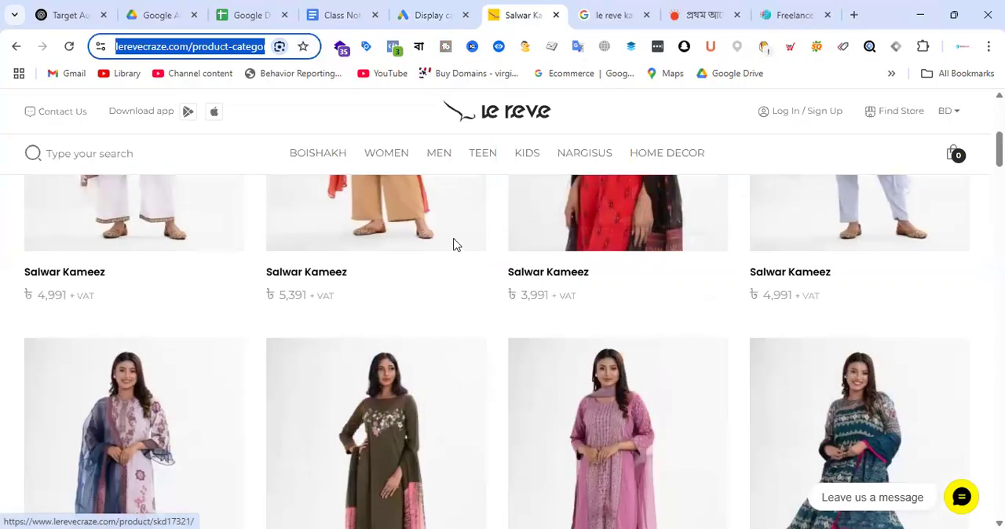
{"action": "mouse_move", "coordinate": [382, 164]}
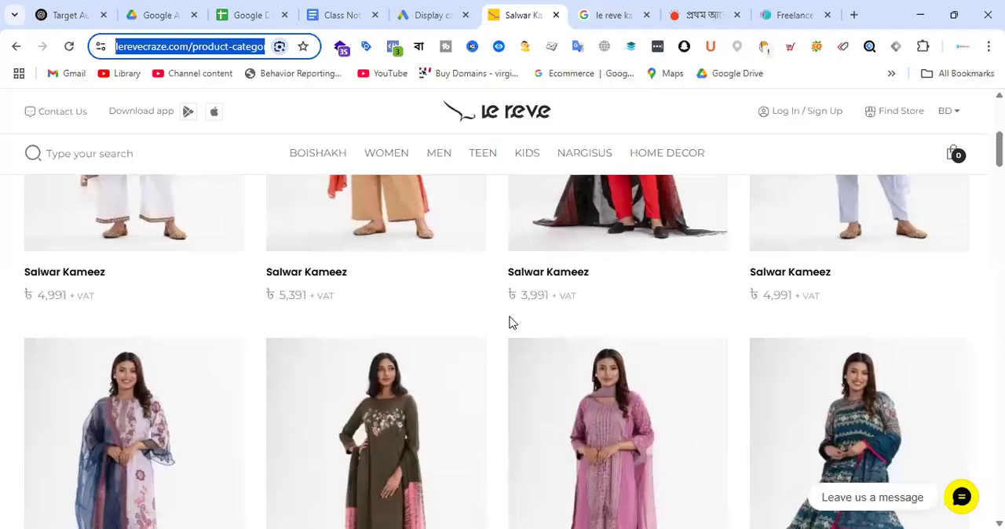
{"action": "mouse_move", "coordinate": [361, 254]}
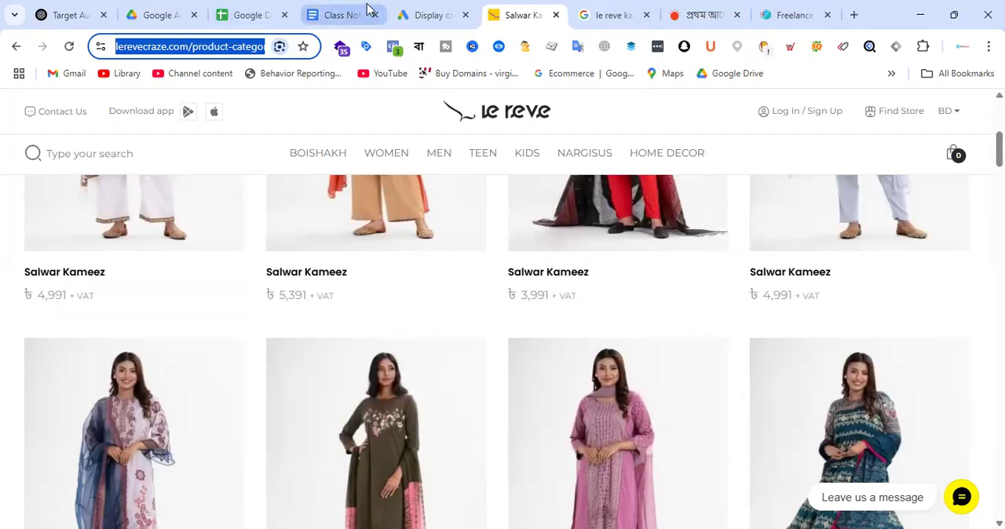
Step: In the Class Note - Batch-19 document in Google Docs, copy the Homework-23 block and paste it above the Landing page section
{"action": "left_click", "coordinate": [342, 15]}
{"action": "scroll", "coordinate": [595, 325], "scroll_direction": "up", "scroll_amount": 3}
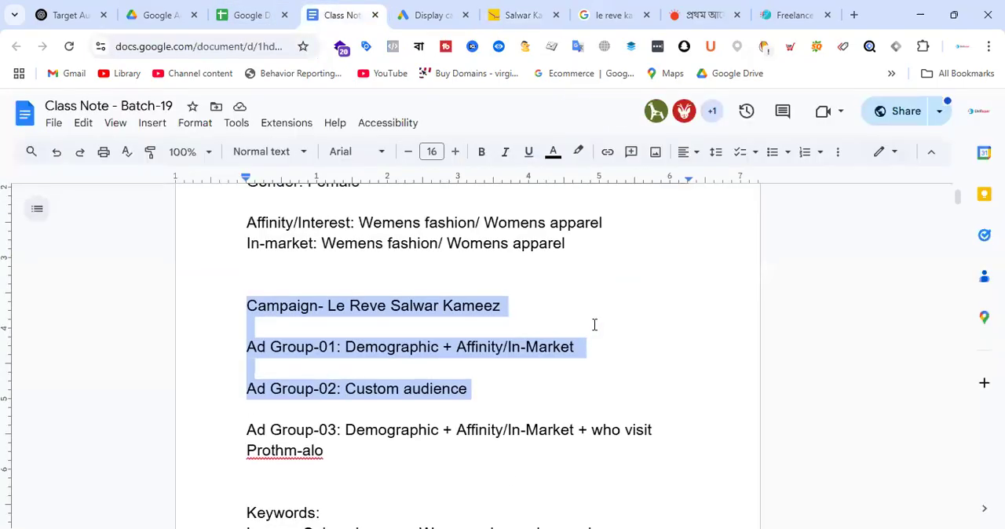
{"action": "scroll", "coordinate": [626, 348], "scroll_direction": "down", "scroll_amount": 5}
{"action": "scroll", "coordinate": [625, 347], "scroll_direction": "down", "scroll_amount": 3}
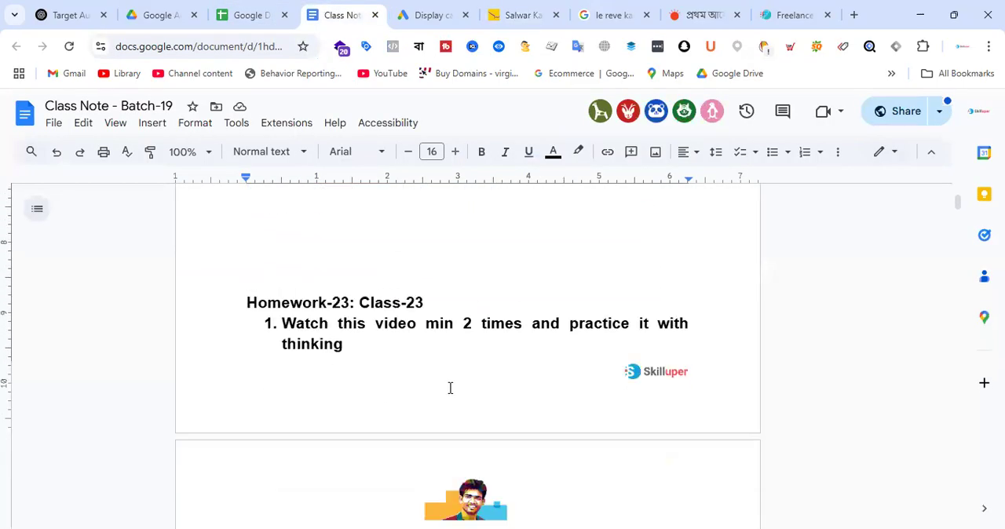
{"action": "left_click_drag", "start_coordinate": [349, 344], "coordinate": [196, 309]}
{"action": "key", "text": "ctrl+c"}
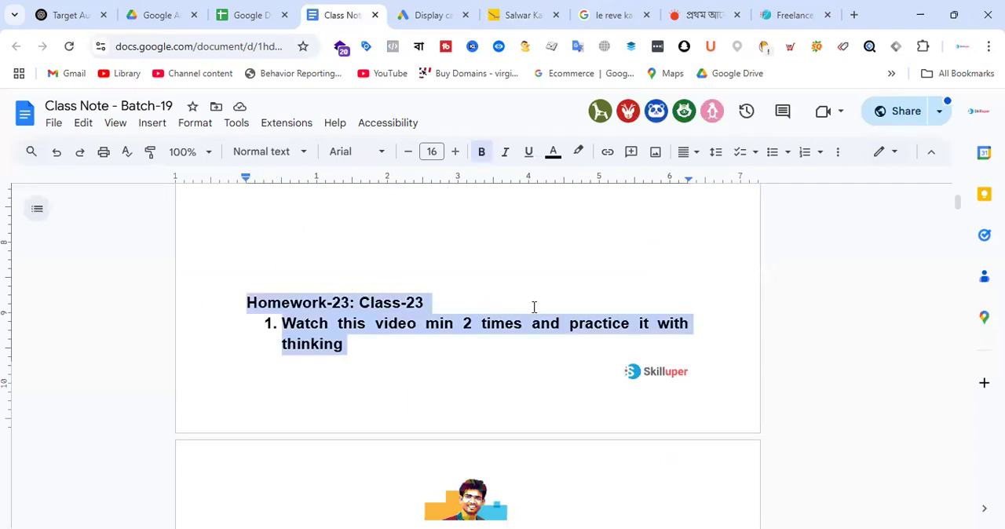
{"action": "scroll", "coordinate": [534, 307], "scroll_direction": "down", "scroll_amount": 3}
{"action": "left_click", "coordinate": [306, 287]}
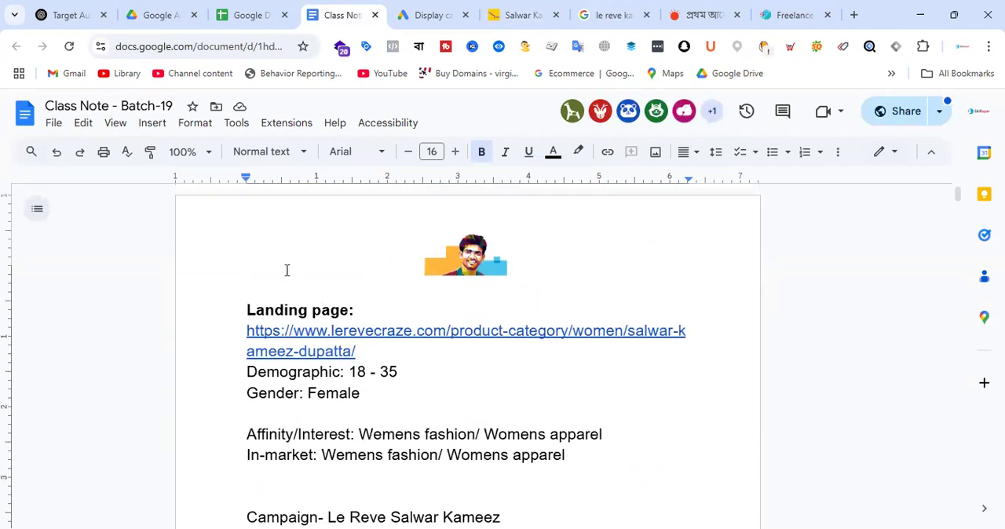
{"action": "key", "text": "Return"}
{"action": "key", "text": "Return"}
{"action": "key", "text": "Return"}
{"action": "key", "text": "Return"}
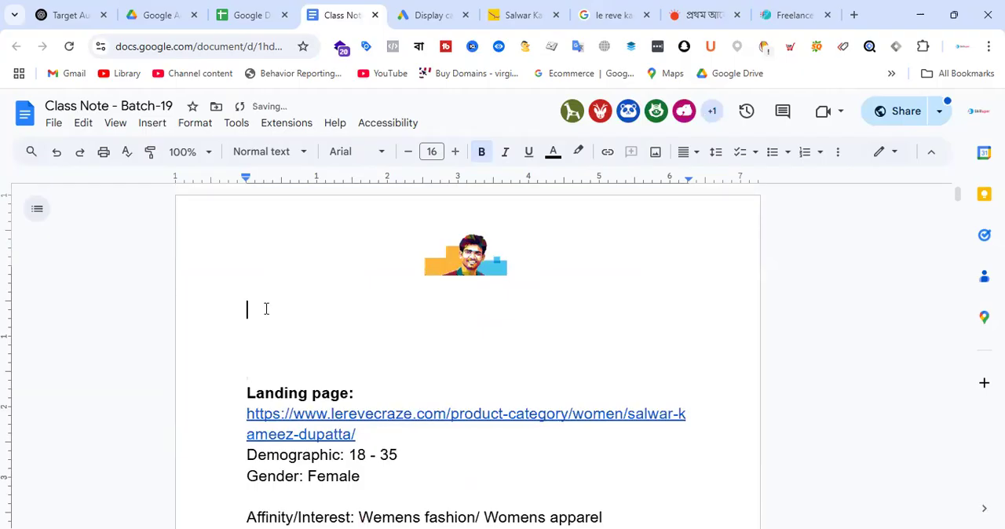
{"action": "key", "text": "ctrl+v"}
Step: Change the pasted homework heading to "Homework-24: Class-24"
{"action": "left_click", "coordinate": [349, 303]}
{"action": "key", "text": "BackSpace"}
{"action": "type", "text": "4"}
{"action": "left_click", "coordinate": [423, 308]}
{"action": "key", "text": "BackSpace"}
{"action": "type", "text": "4"}
Step: Add "Setup Google Display ads campaign" as the second numbered item under the Homework-24 heading
{"action": "left_click_drag", "start_coordinate": [361, 351], "coordinate": [283, 331]}
{"action": "left_click", "coordinate": [363, 351]}
{"action": "key", "text": "Return"}
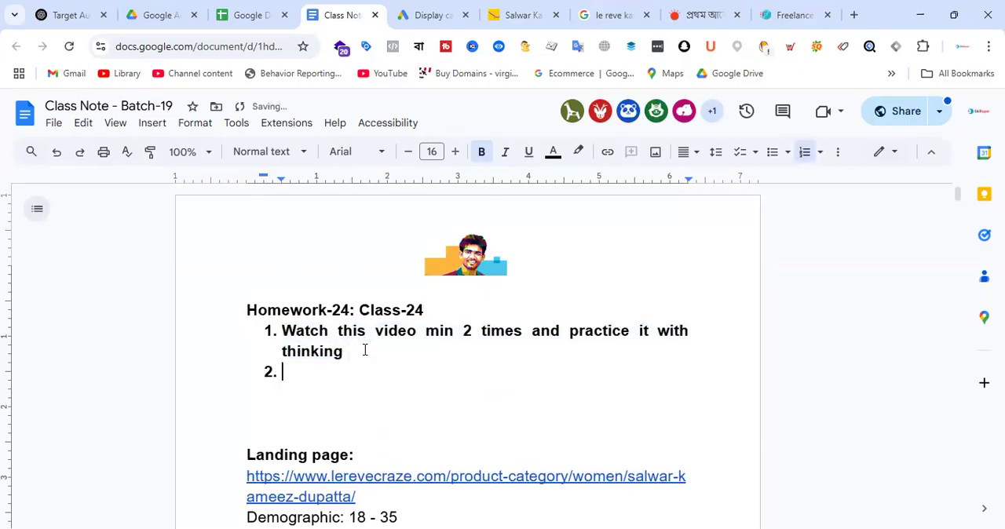
{"action": "type", "text": "Setup Go"}
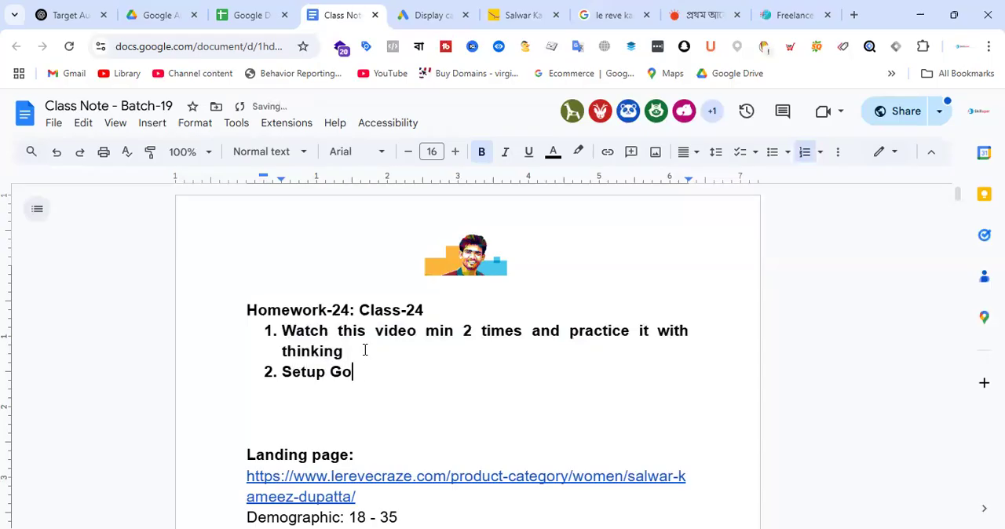
{"action": "type", "text": "ogle Display ads campaign"}
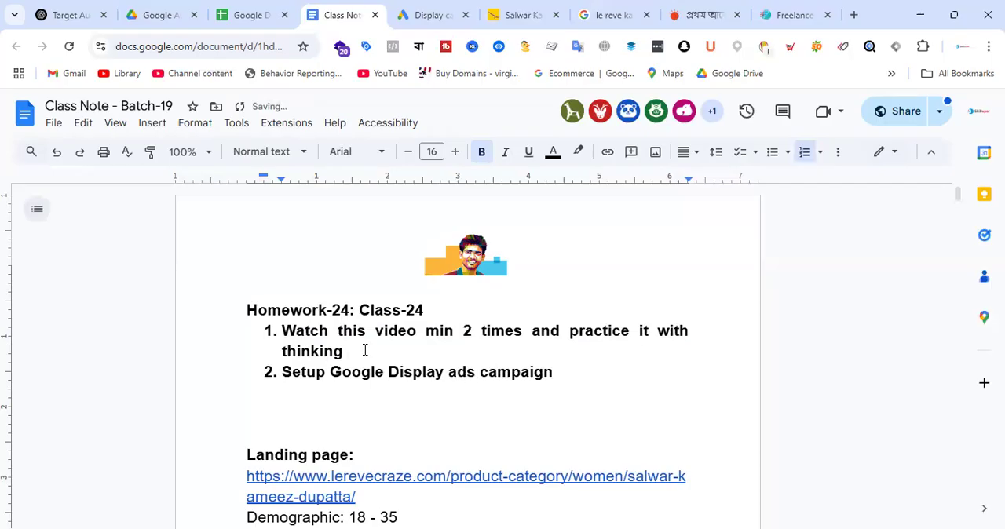